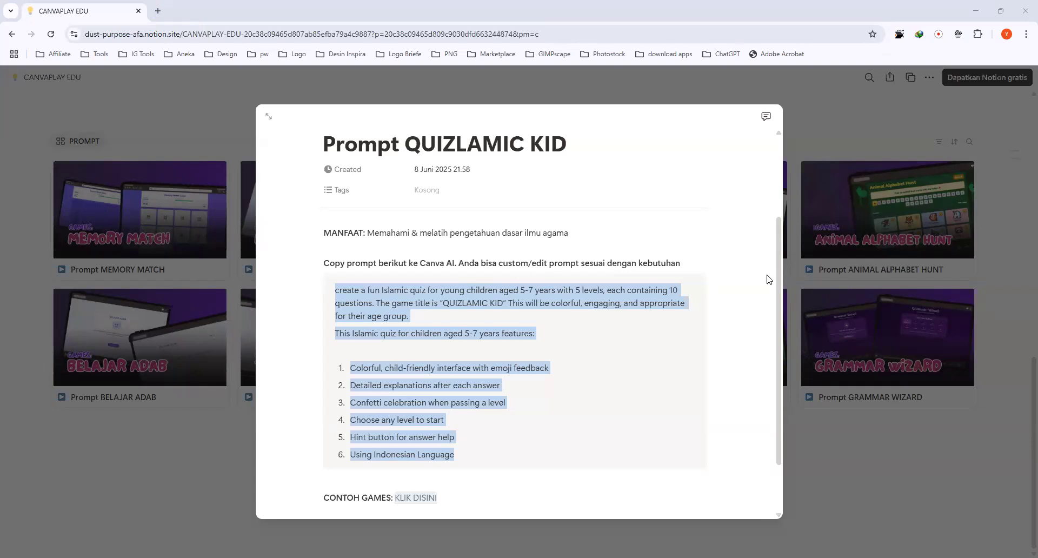
left_click_drag(778, 290, 777, 179)
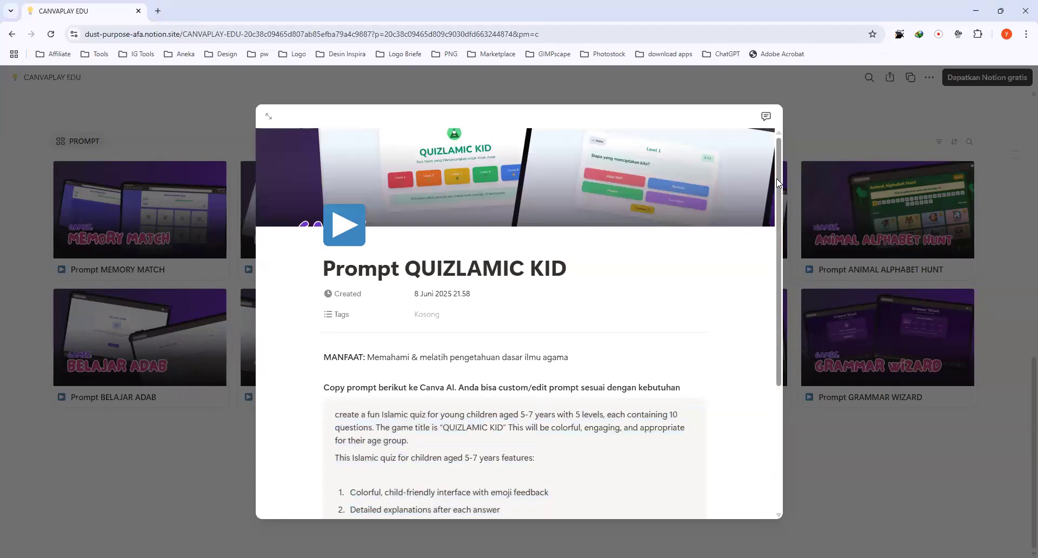
scroll(778, 292, "down", 5)
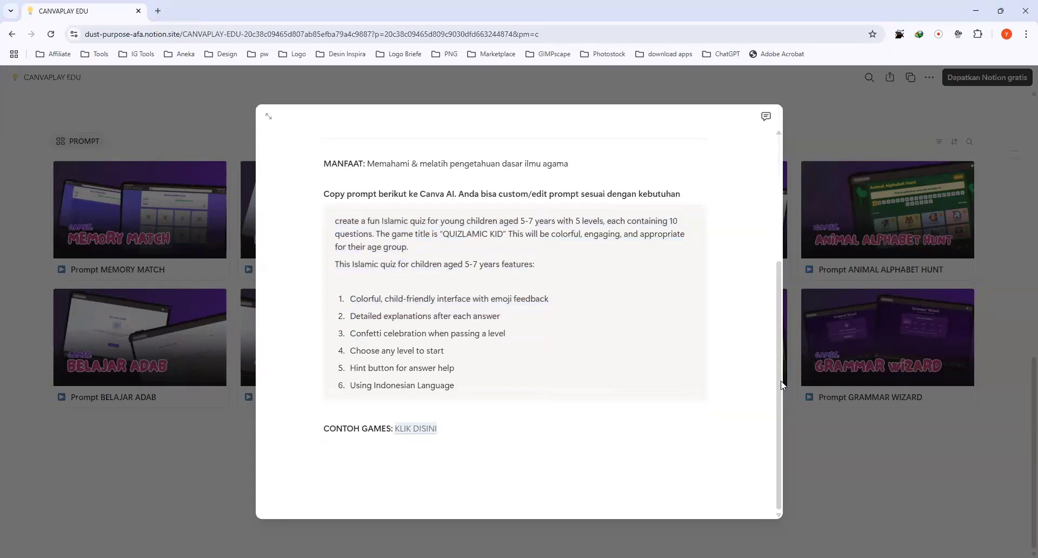
left_click(782, 248)
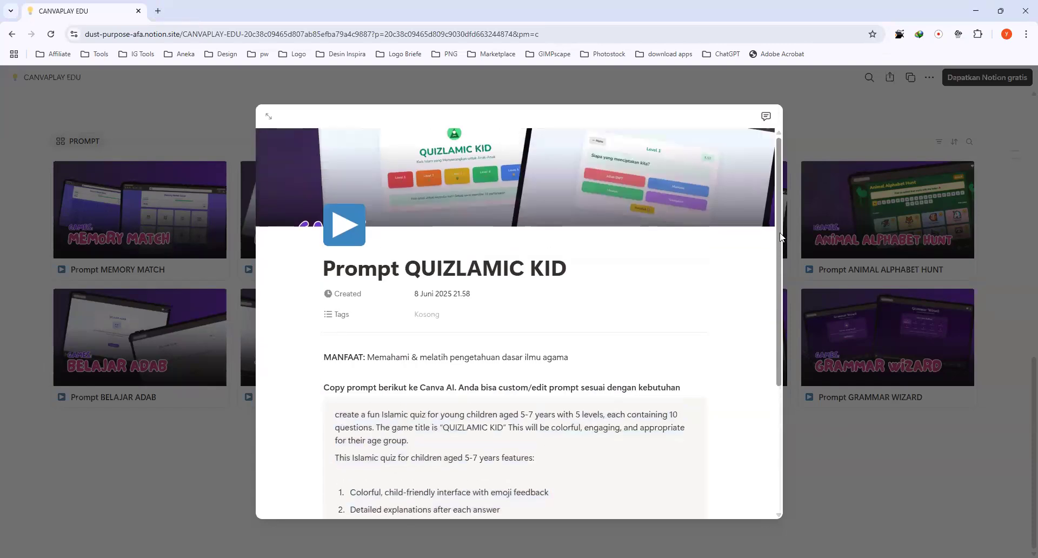
left_click_drag(782, 237, 774, 379)
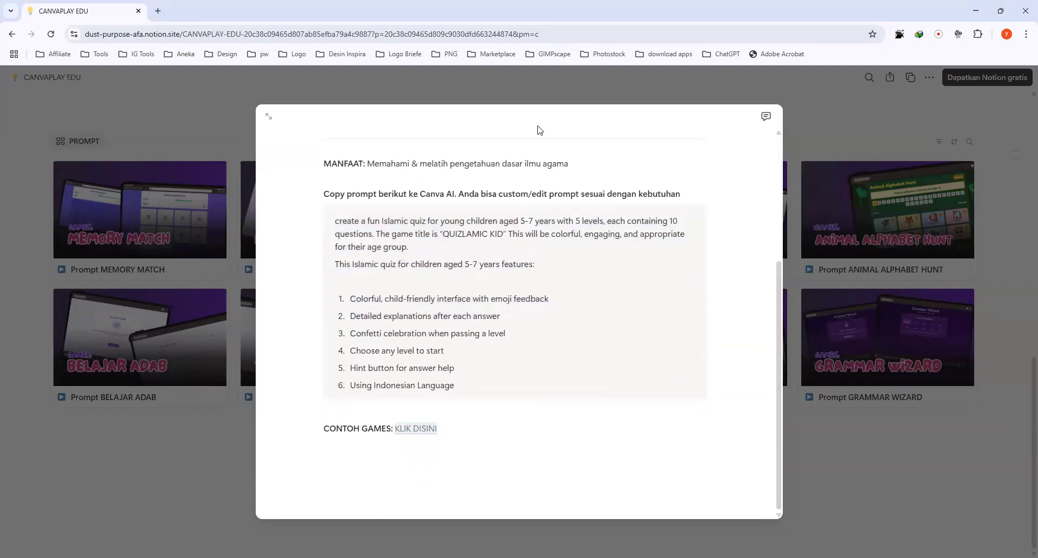
Step: Open canva.com in a new browser tab and switch its home page to Canva AI
left_click(157, 12)
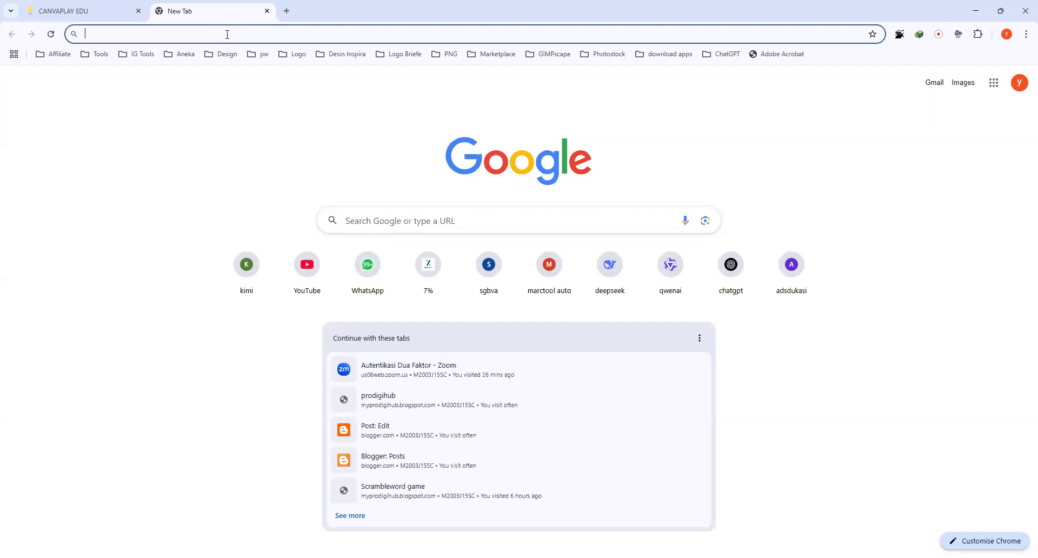
left_click(105, 12)
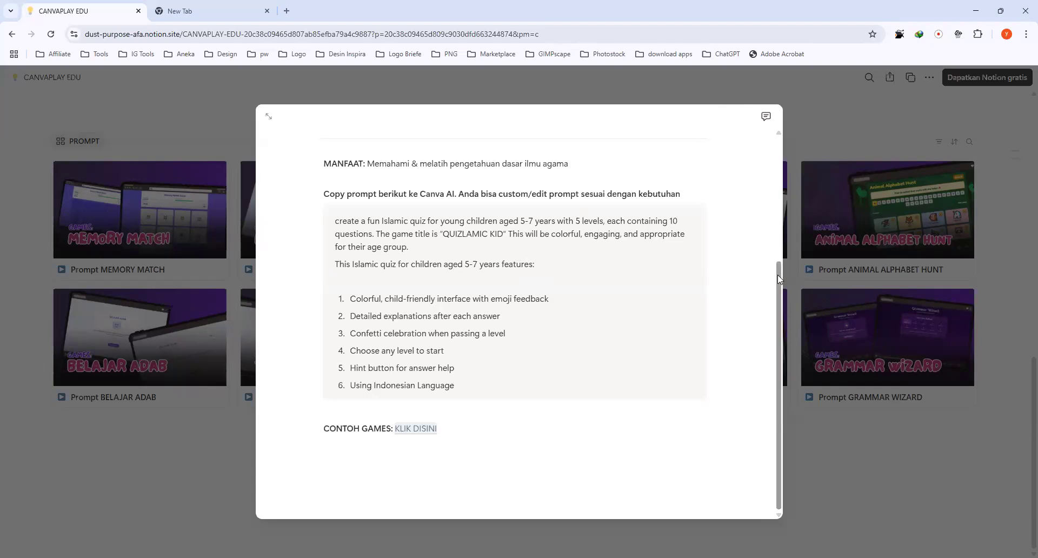
mouse_move(777, 275)
left_mouse_down()
mouse_move(774, 170)
mouse_move(772, 286)
left_mouse_up()
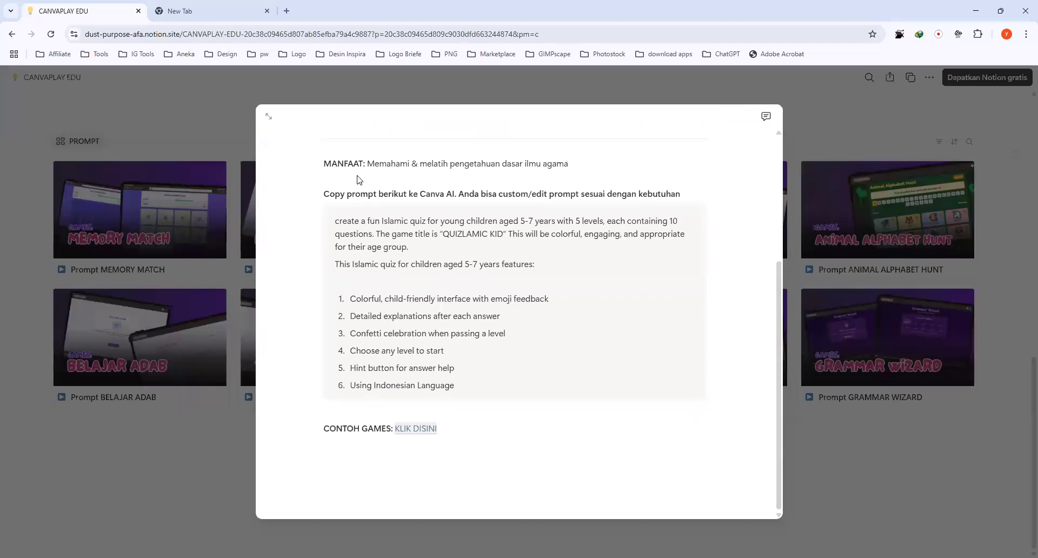
left_click(216, 10)
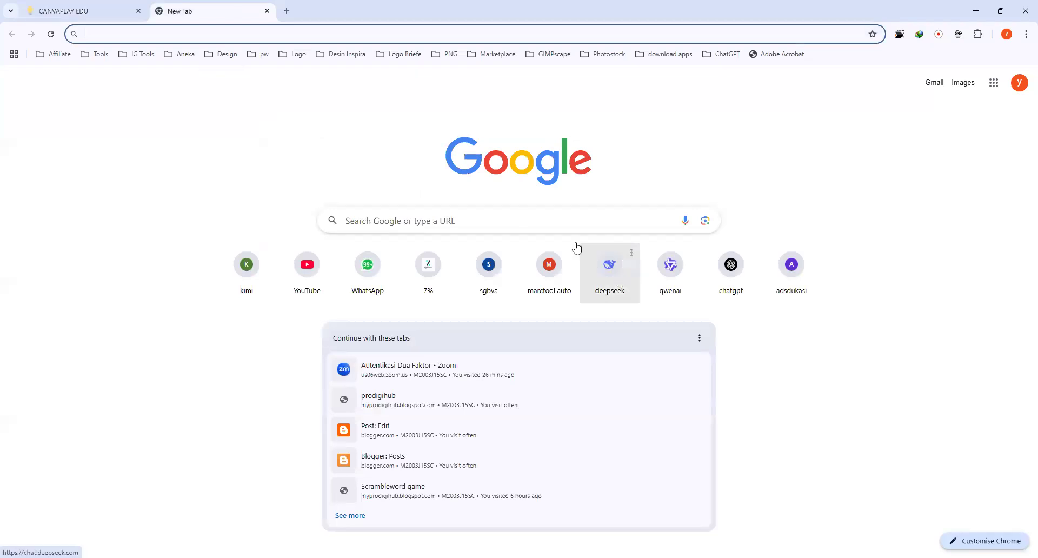
left_click(241, 37)
type("canva.com")
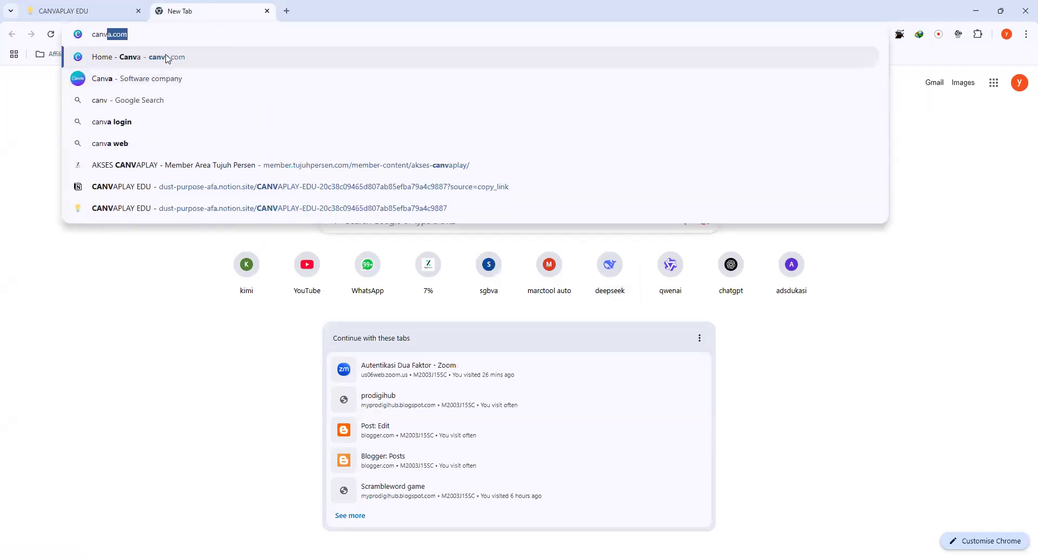
left_click(168, 58)
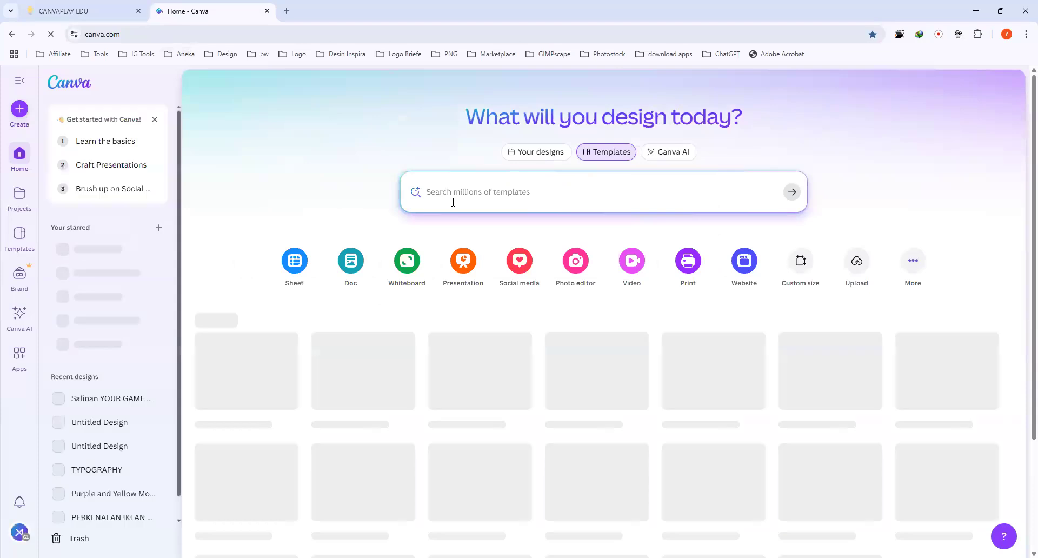
left_click(670, 153)
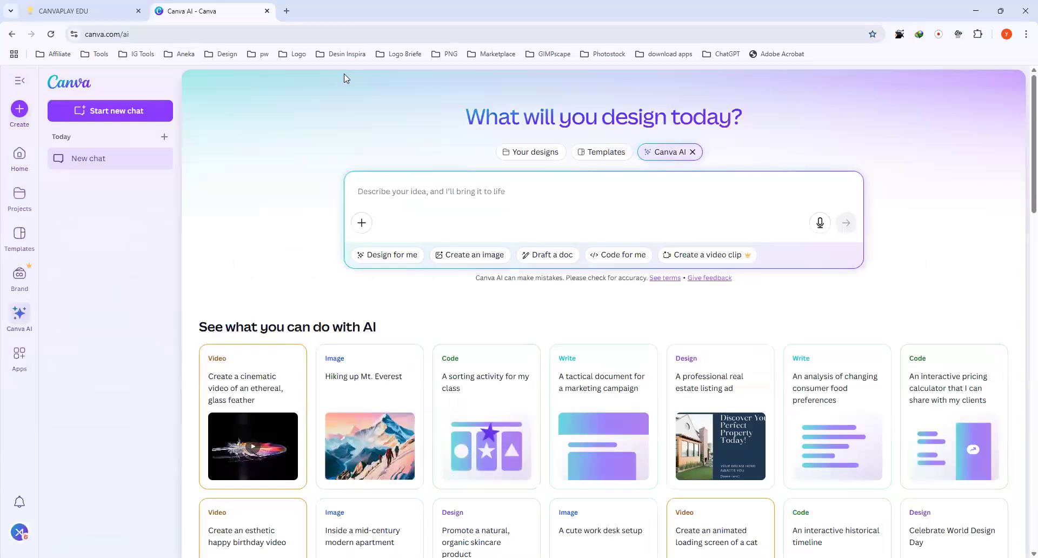
Step: Copy the full QUIZLAMIC KID prompt, from "create a fun Islamic quiz" to "Using Indonesian Language", from the CANVAPLAY EDU page
left_click(80, 13)
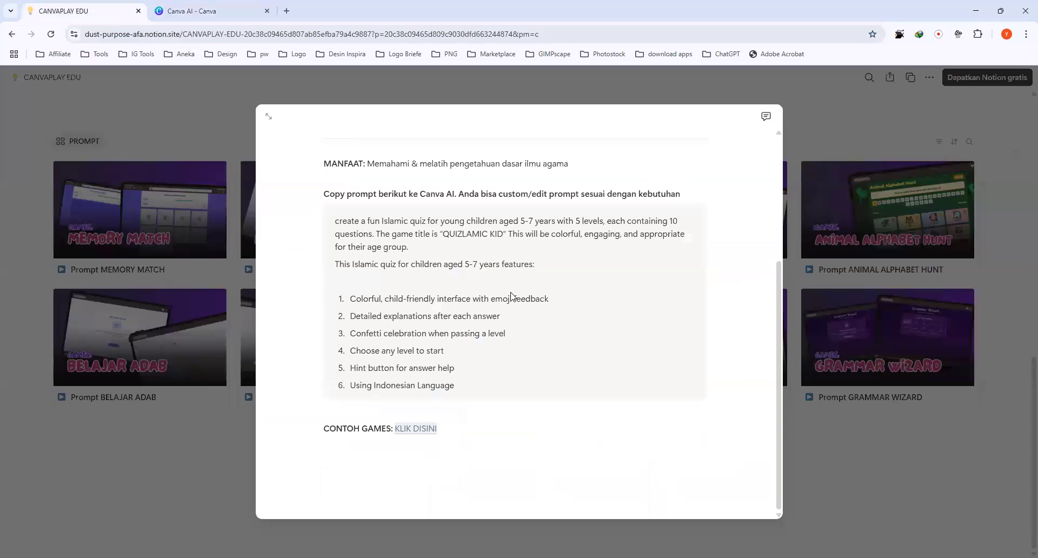
scroll(468, 239, "up", 3)
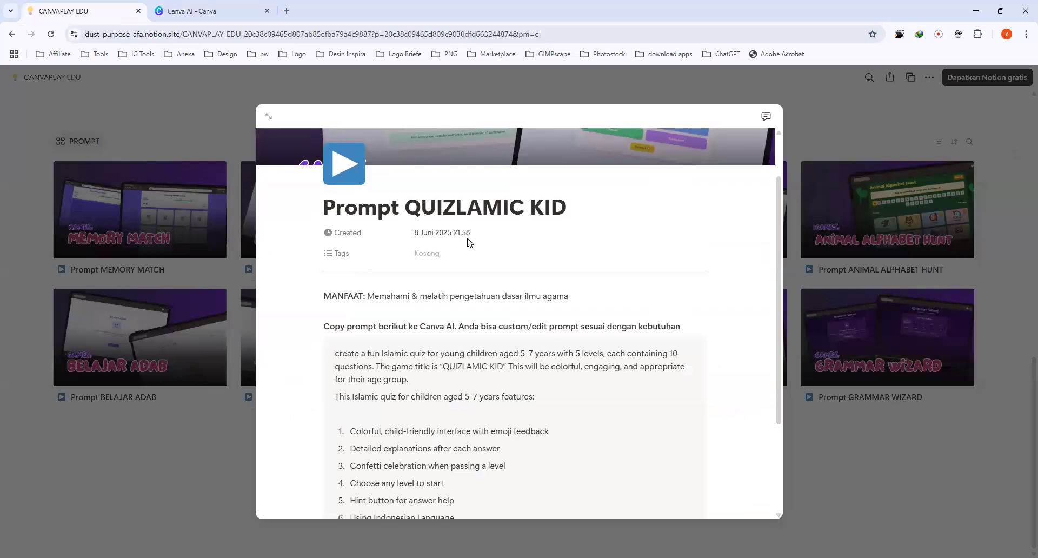
scroll(468, 239, "down", 2)
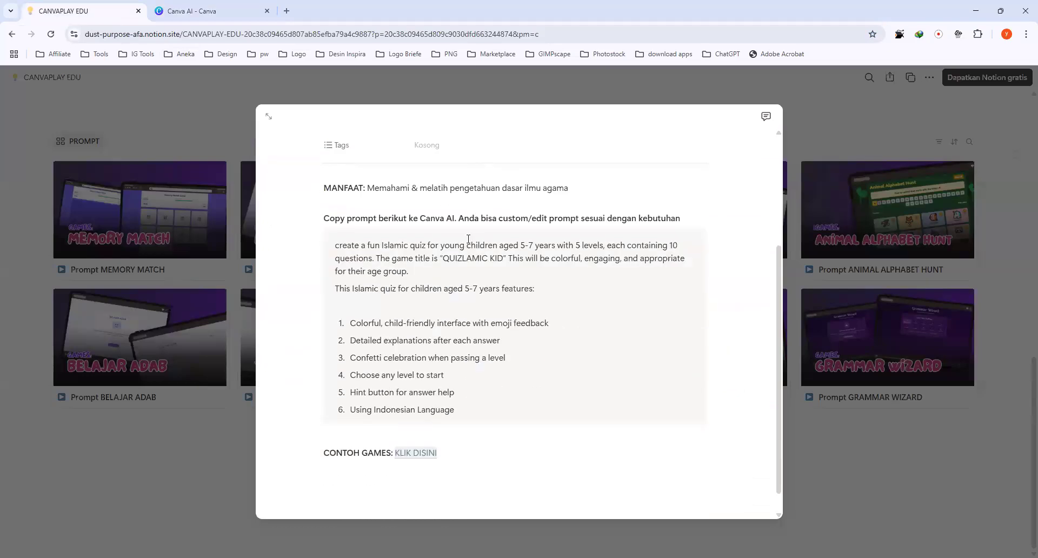
left_click(211, 16)
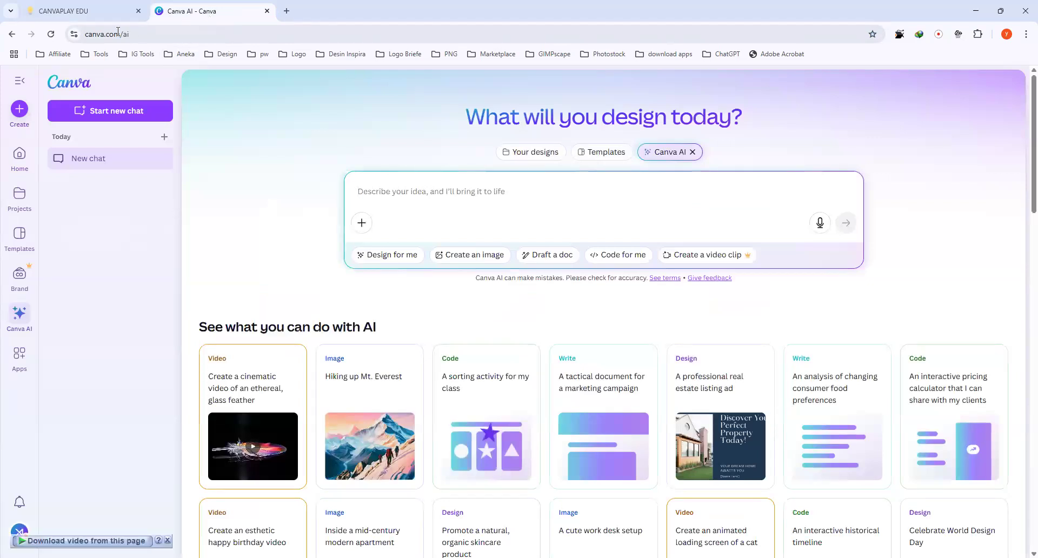
left_click(90, 17)
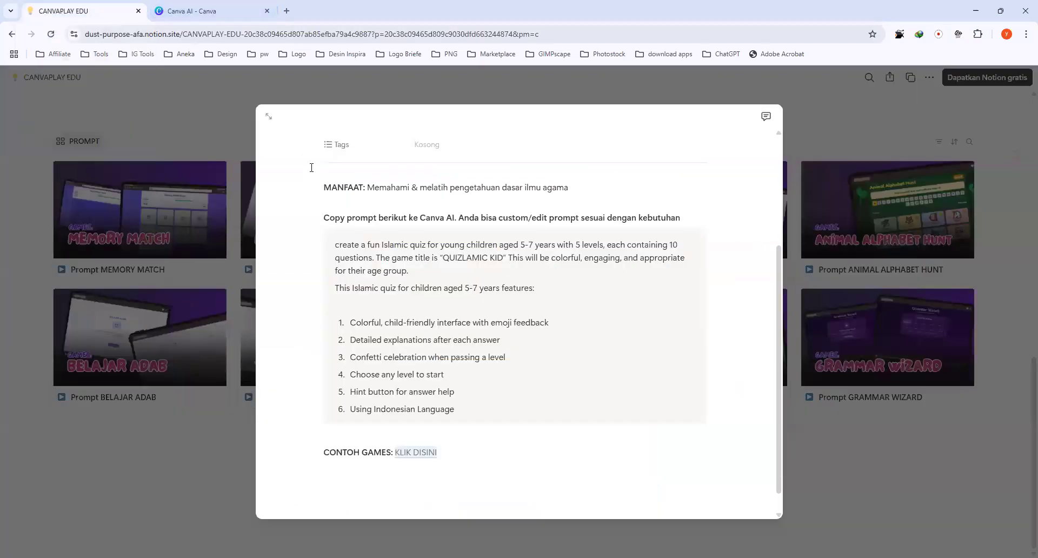
scroll(319, 217, "up", 1)
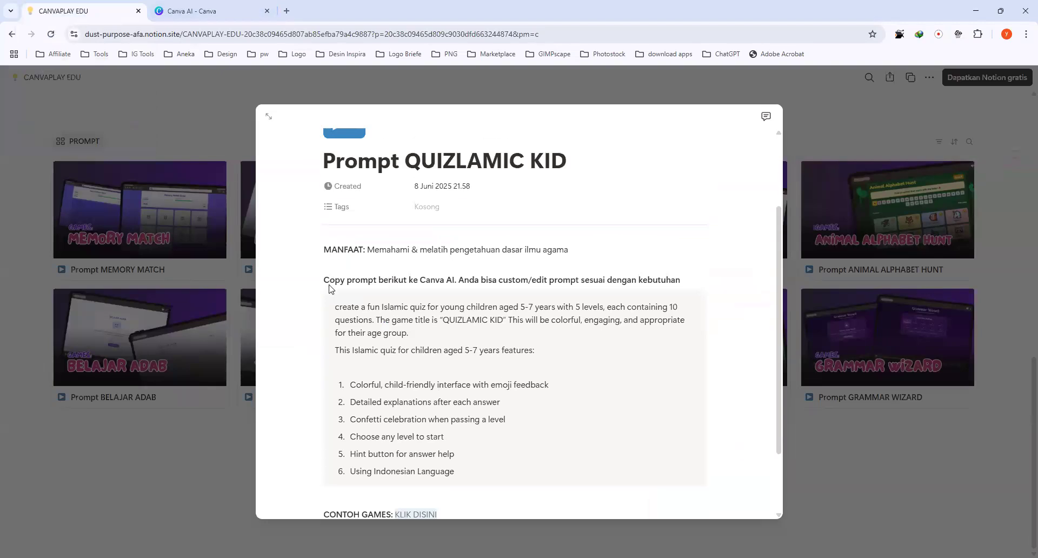
left_click_drag(332, 311, 471, 461)
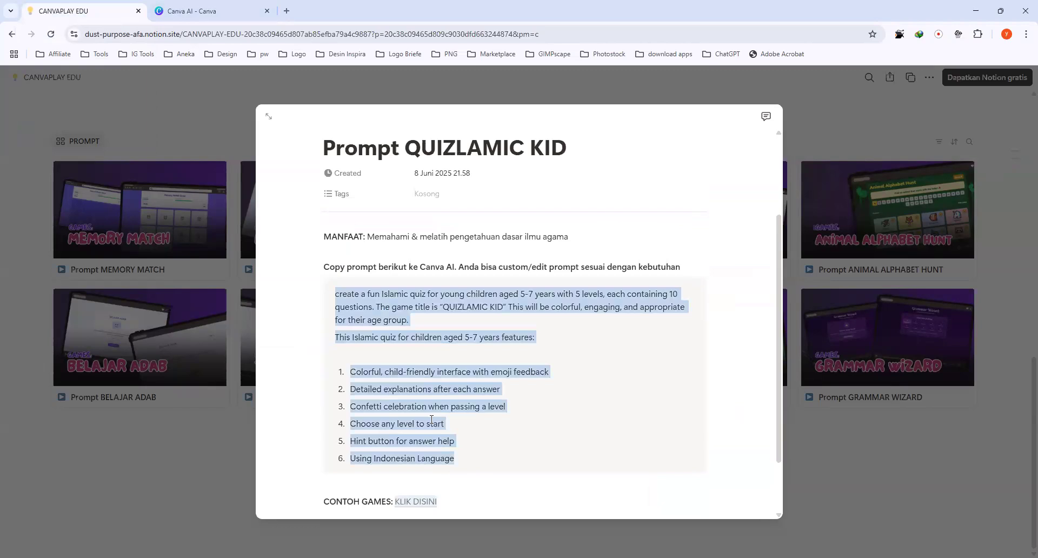
right_click(424, 392)
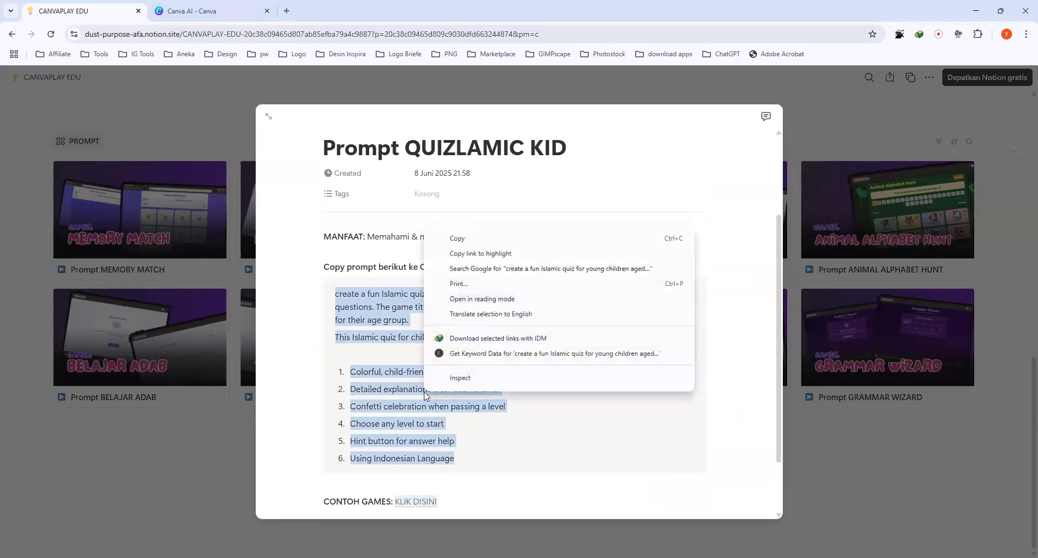
left_click(470, 240)
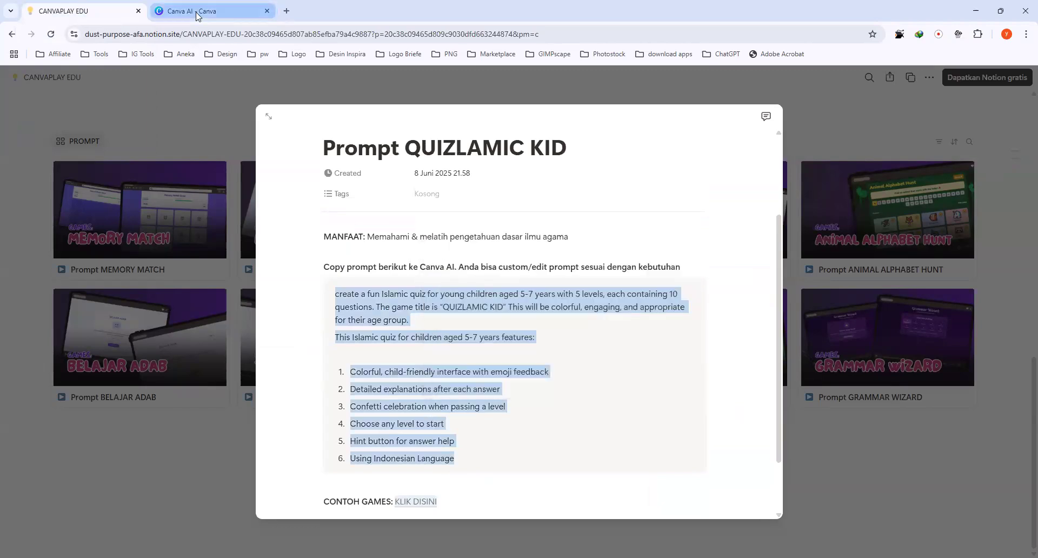
Step: Paste the copied QUIZLAMIC KID prompt into Canva AI and submit it to generate the quiz game
left_click(198, 12)
left_click(439, 196)
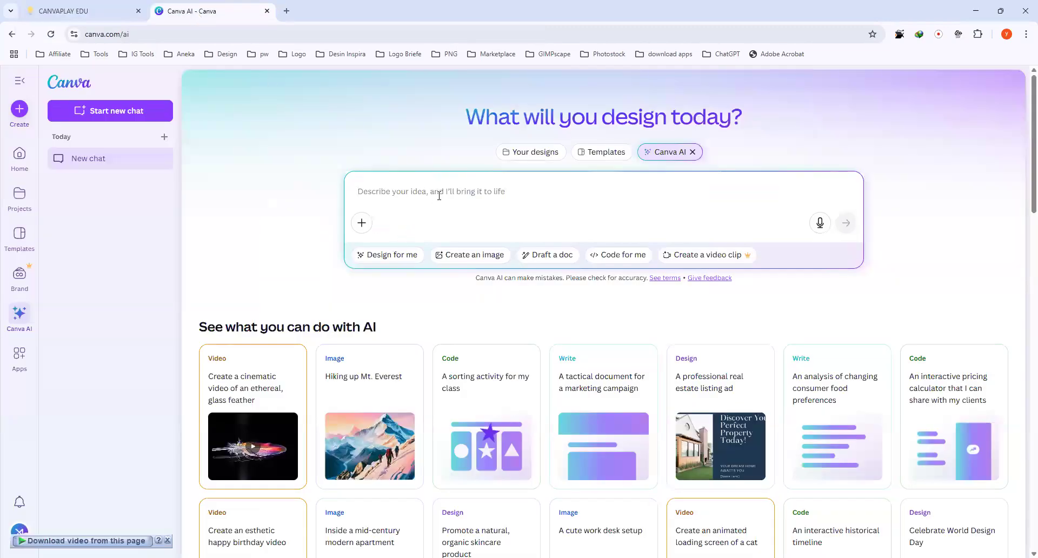
key("ctrl+v")
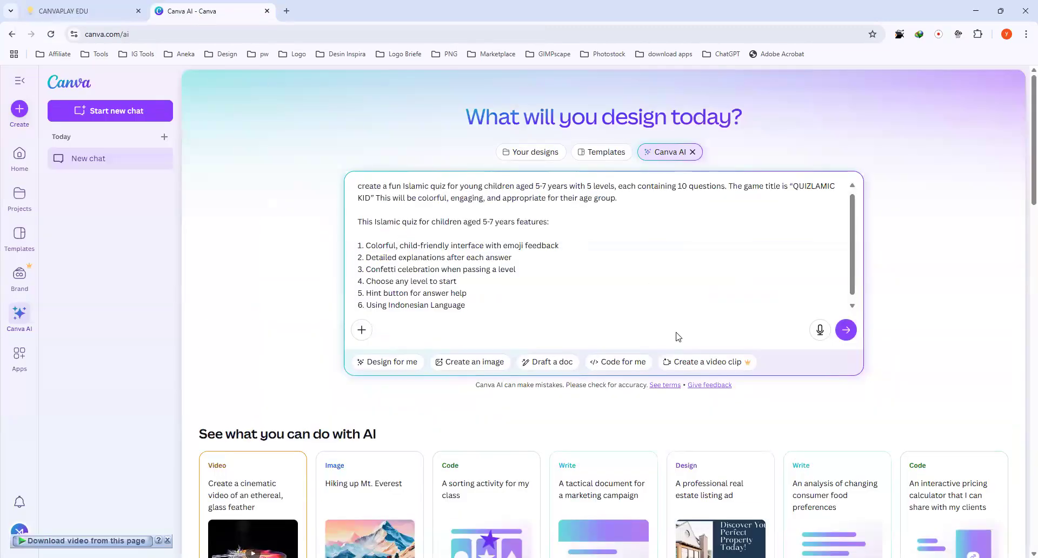
left_click(845, 330)
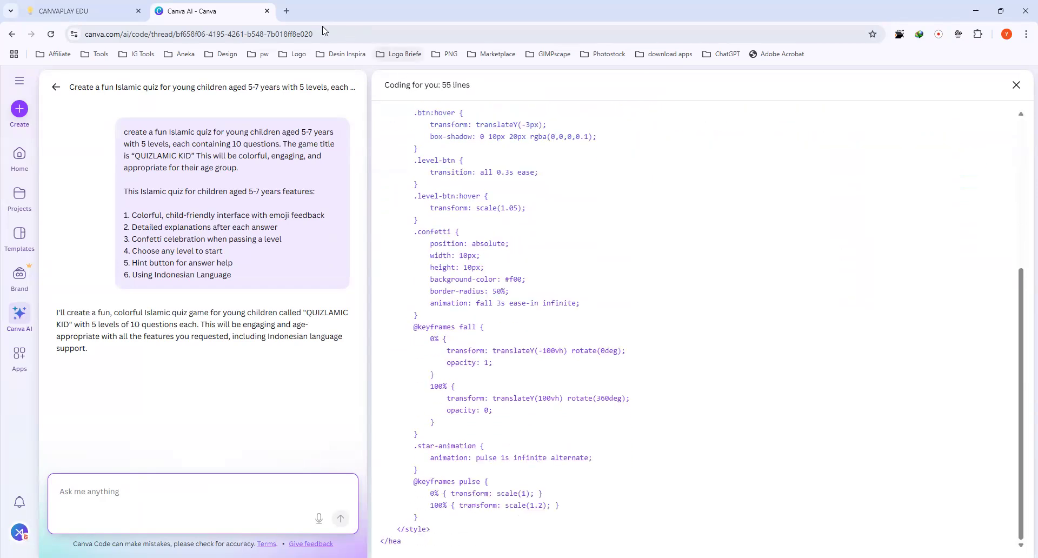
Step: Open DeepSeek in a new browser tab and copy its web address, chat.deepseek.com
left_click(286, 13)
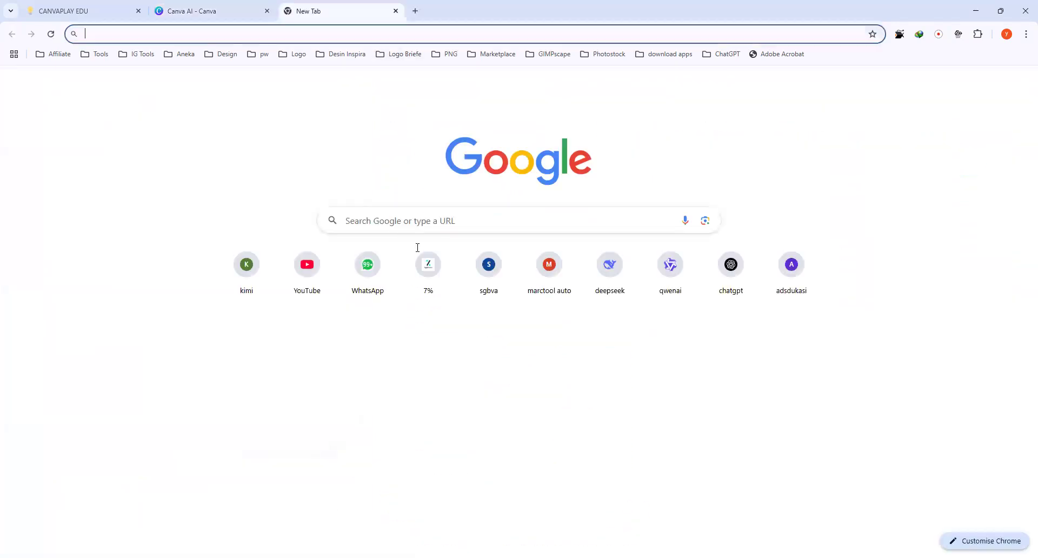
left_click(610, 282)
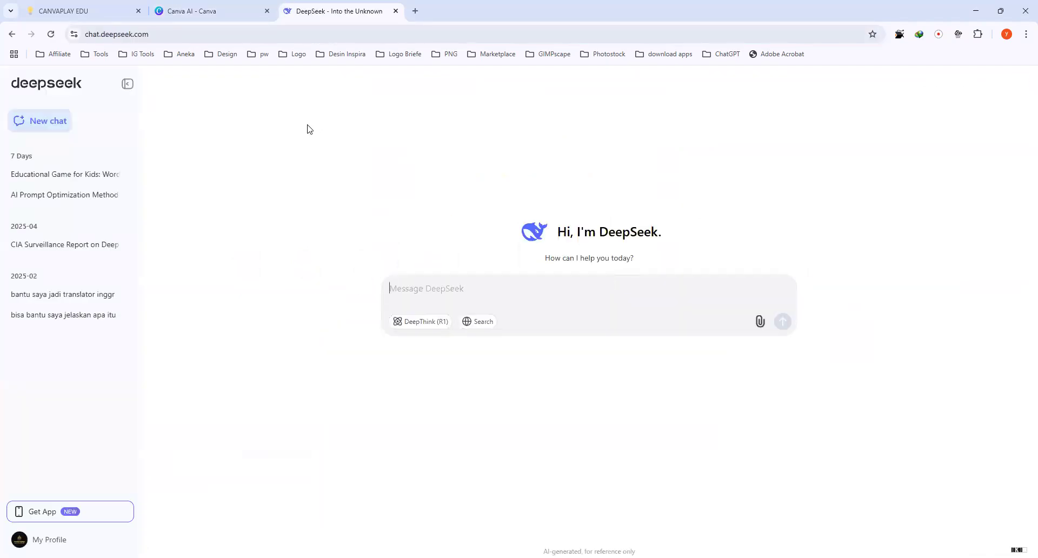
left_click(80, 34)
left_click(80, 32)
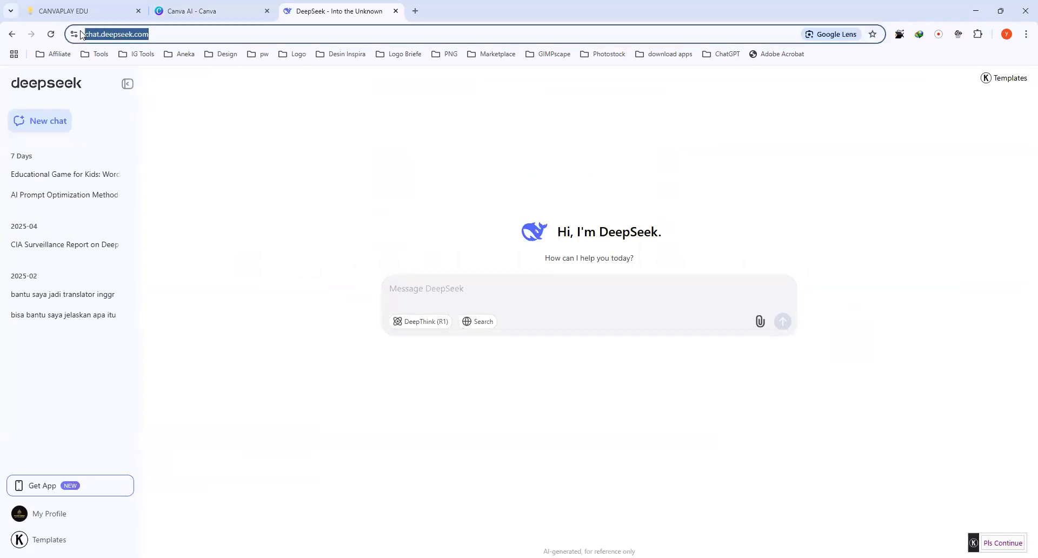
right_click(135, 39)
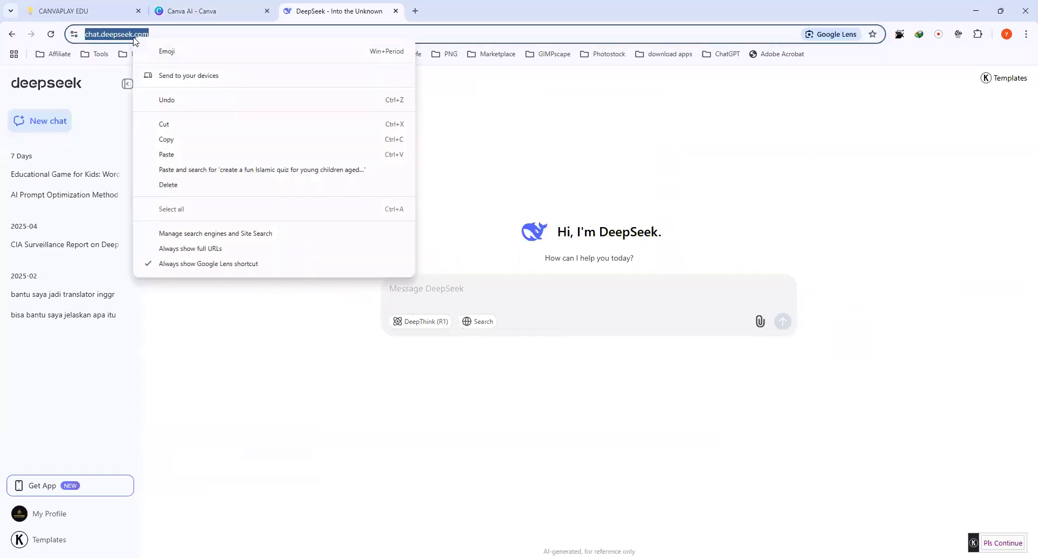
left_click(174, 140)
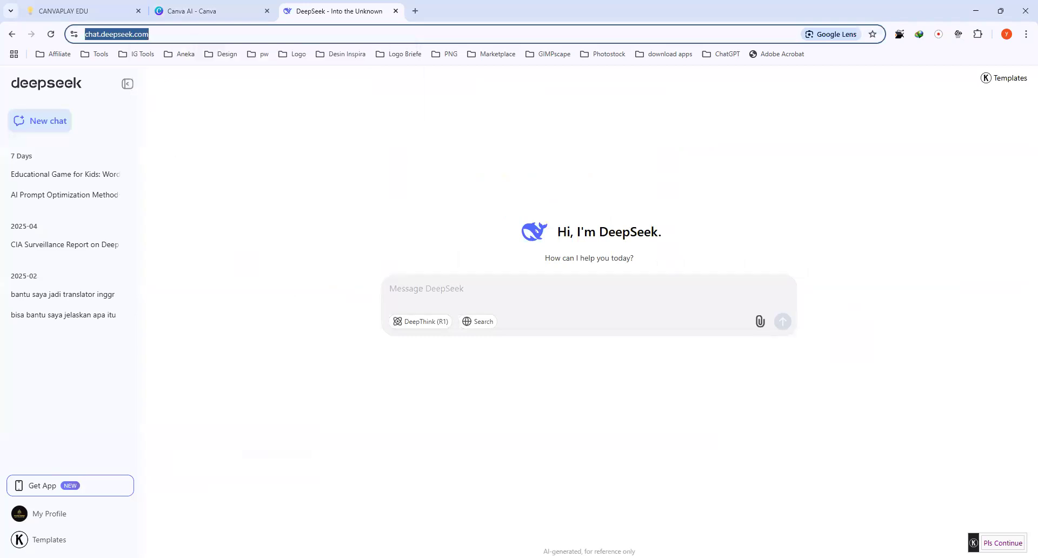
key("alt+Tab")
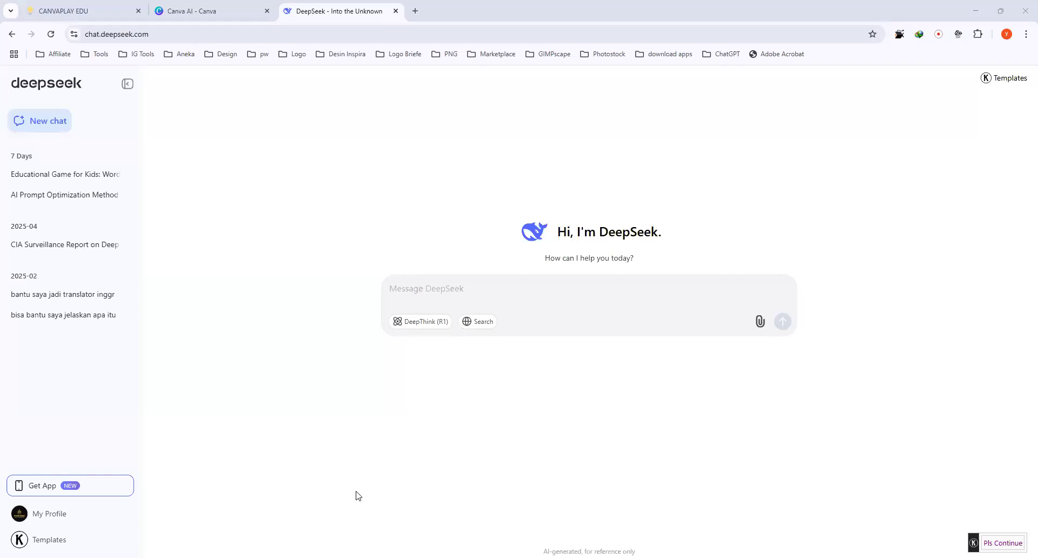
left_click(331, 4)
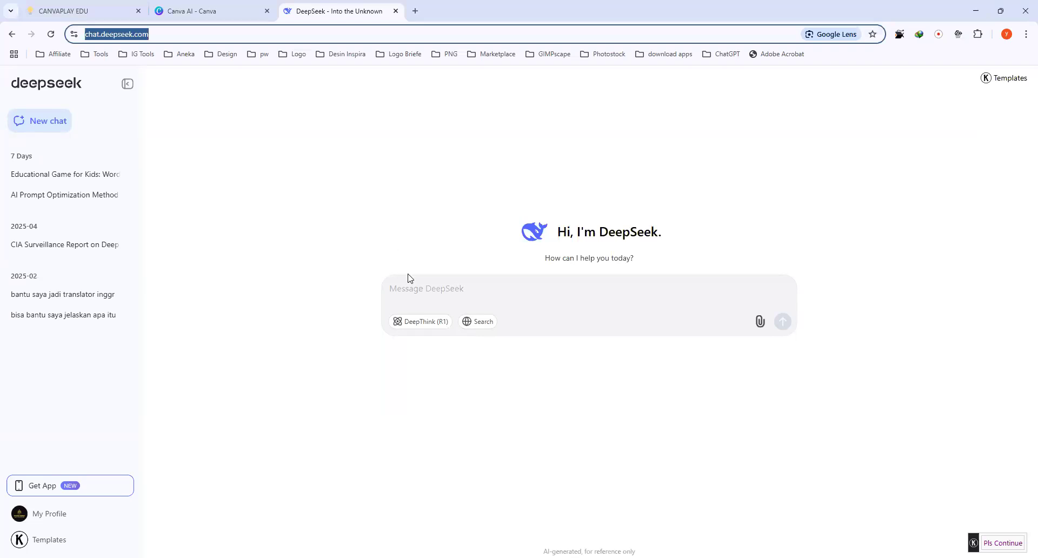
Step: Send the role prompt "anda berperan sebagai developer web yang profesional di bidang frontend developer yang mahir mengoperasikan html, css, javascript dan boostrap"
left_click(450, 294)
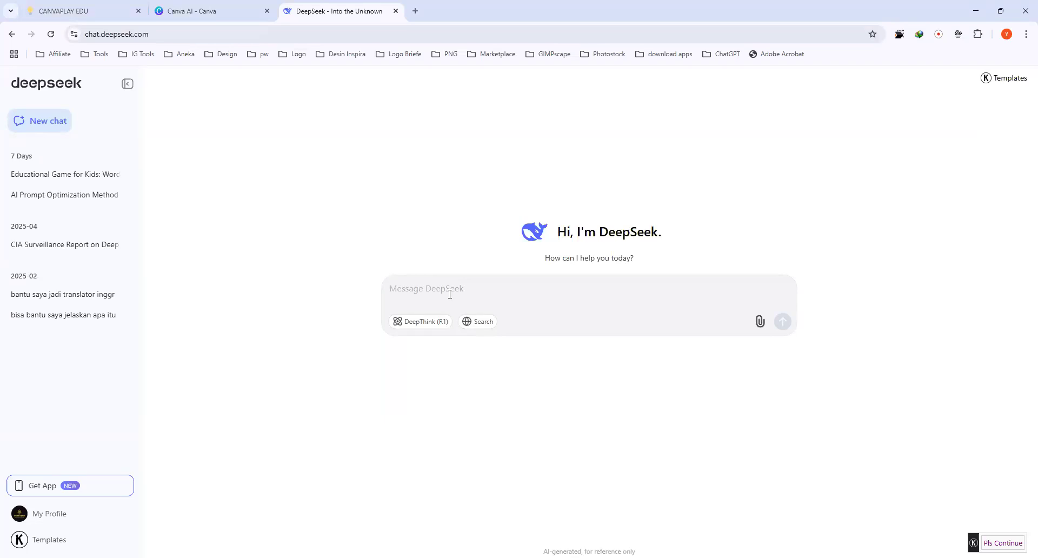
type("anda ")
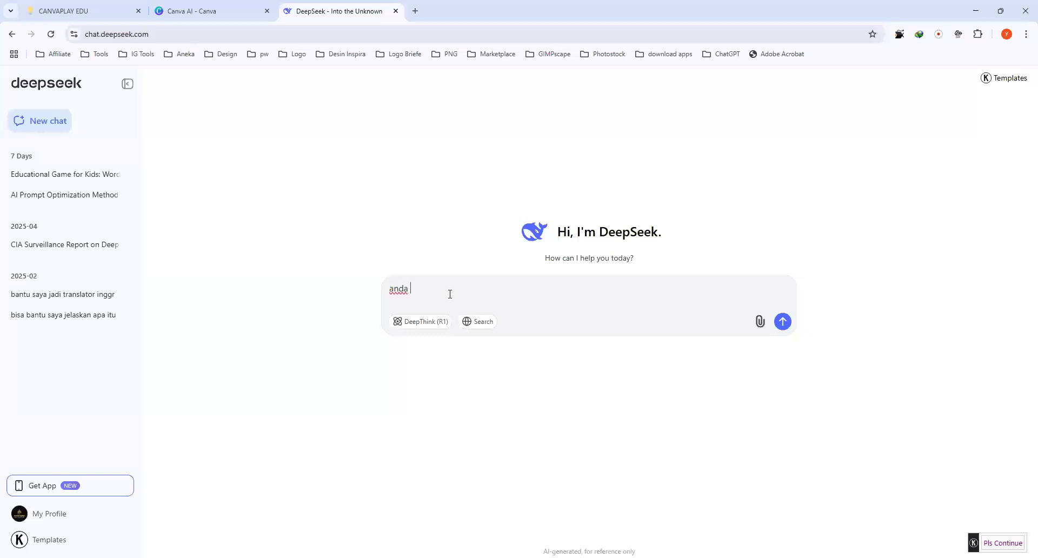
type("berperan sebagai developer web yang profesiona")
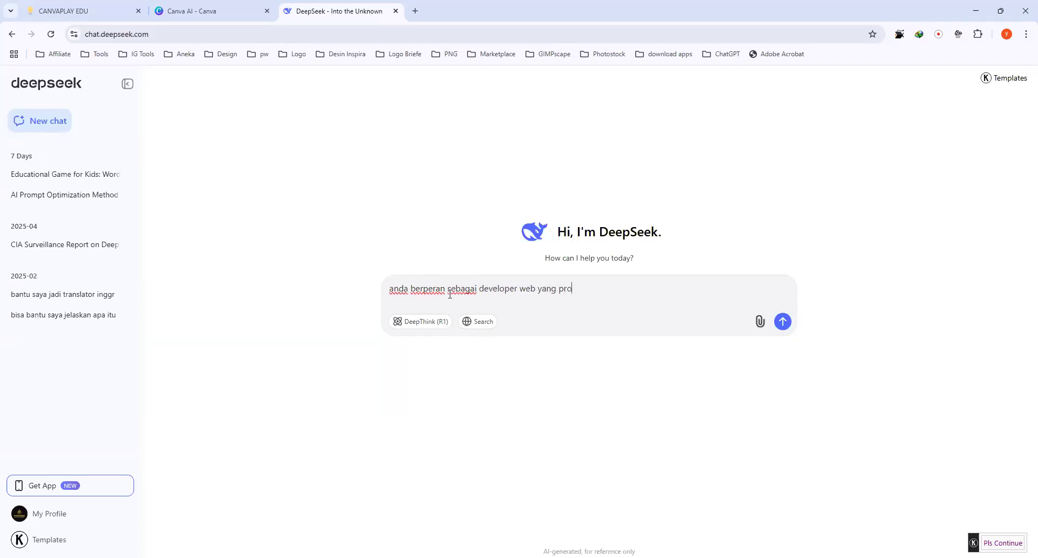
type("di bidang fronte")
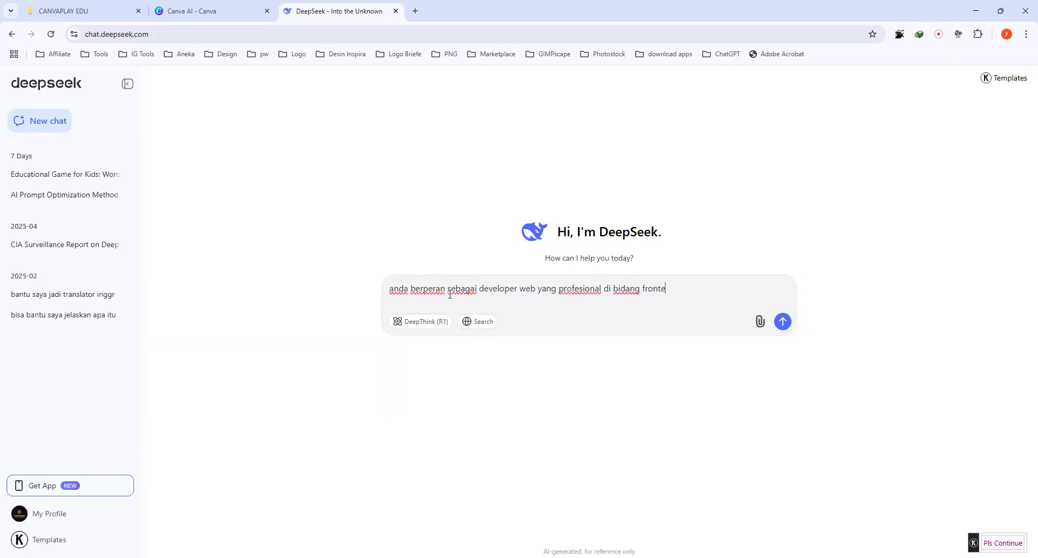
type("nd developer yang mahir mengor")
key("BackSpace")
type("perasikan")
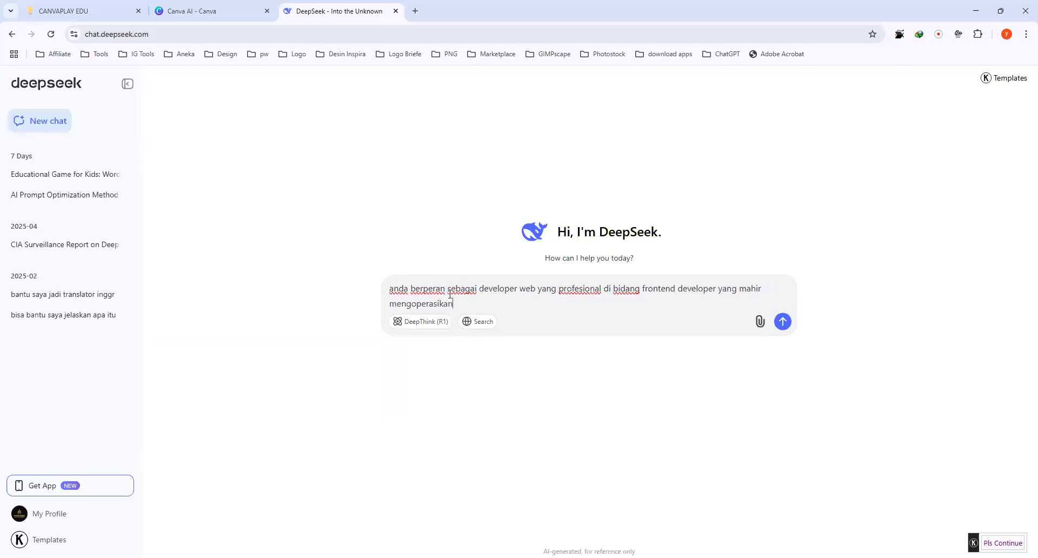
type(" html, css, javascript dan")
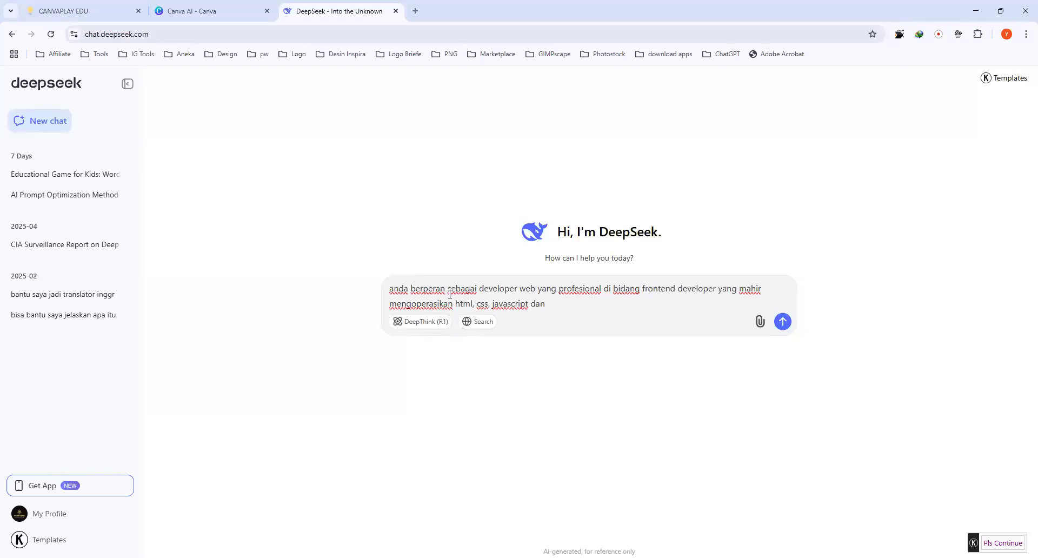
type(" boostrap")
key("Return")
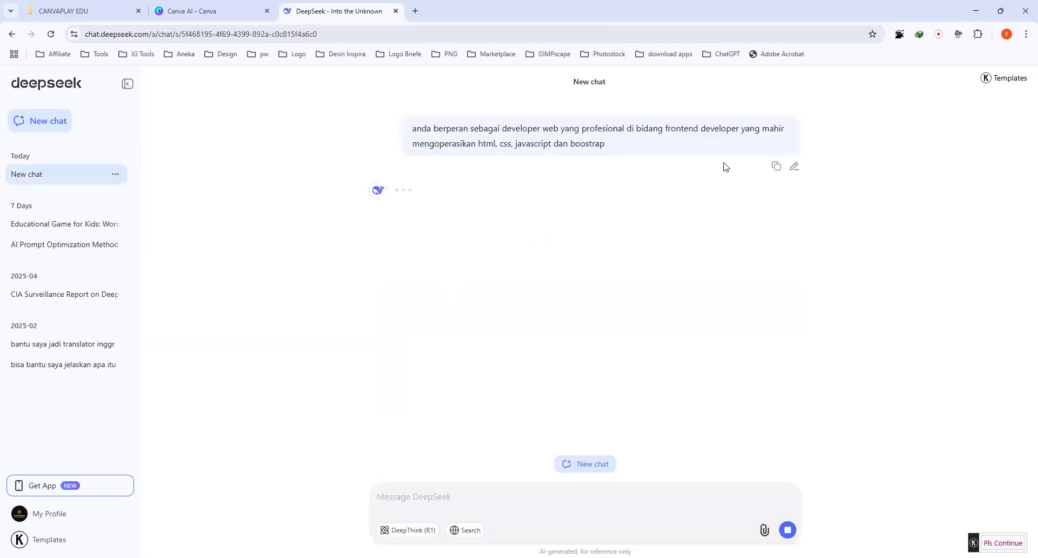
left_click(776, 168)
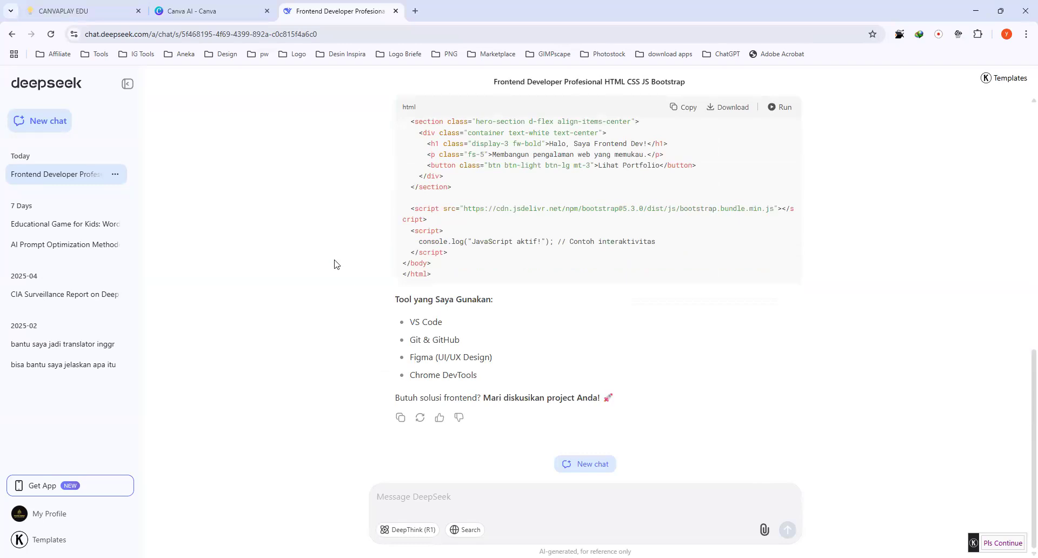
Step: Draft a follow-up message reading "bantu saya untuk membuat game sederhana berbasis web yang nanti hasilnya untuk kebutuhan website"
scroll(335, 264, "up", 10)
scroll(334, 264, "up", 2)
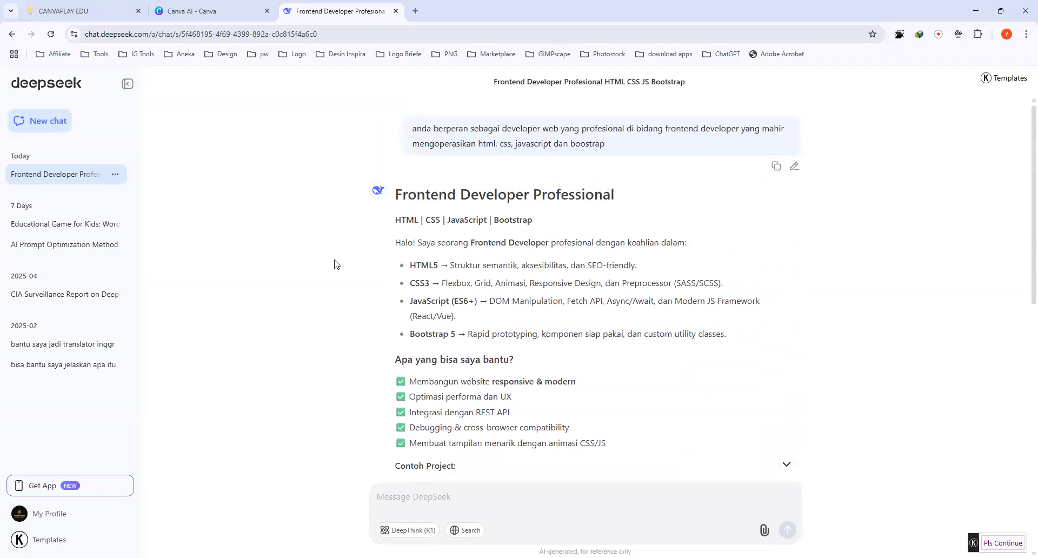
scroll(334, 264, "down", 10)
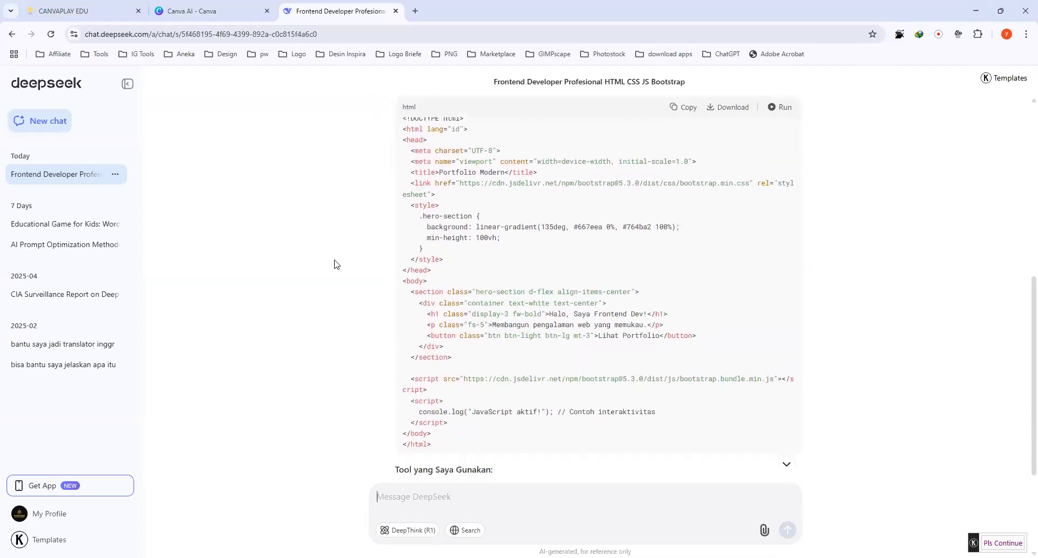
left_click(409, 498)
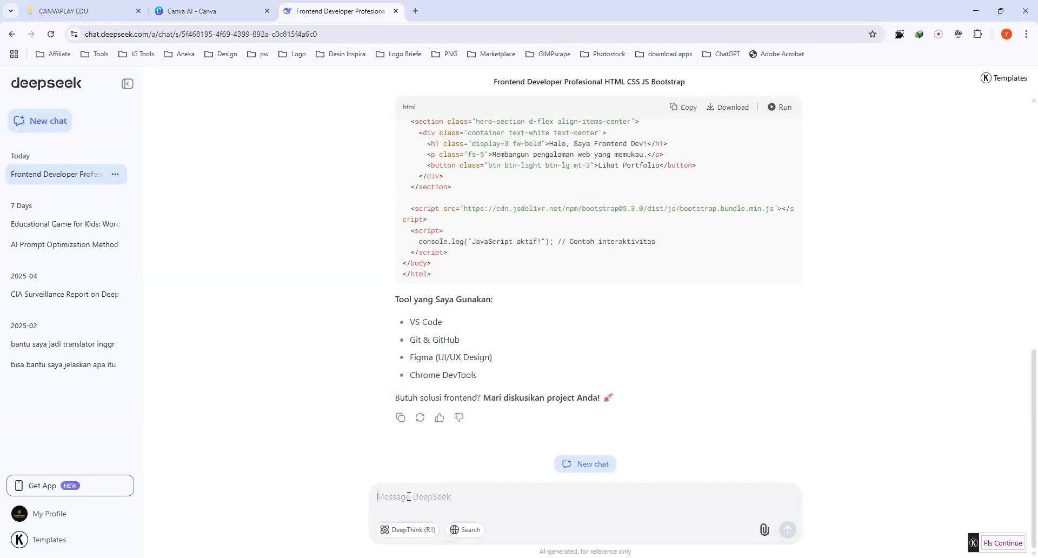
type("bantu saya untuk membuat game sederhana berbasis web")
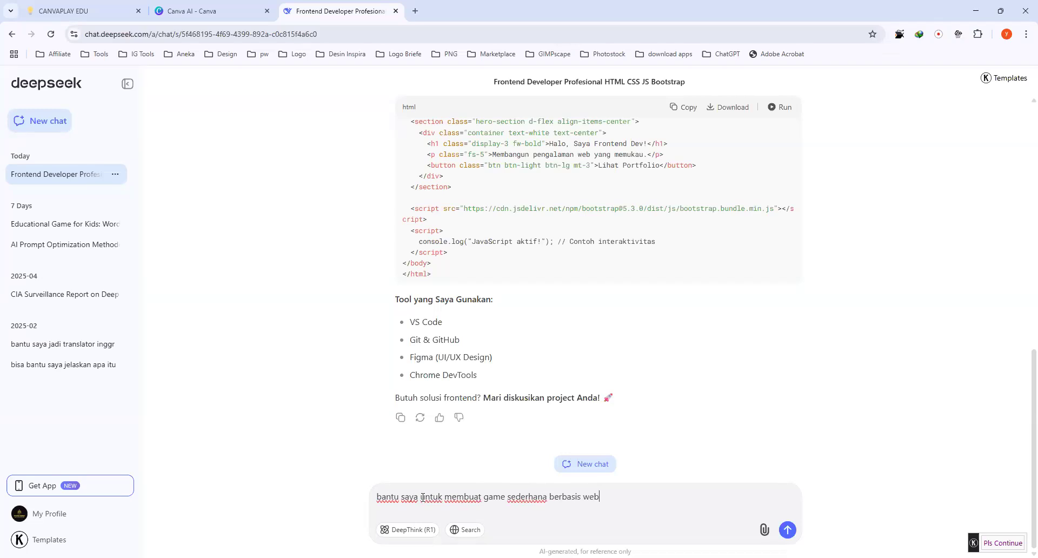
type(" yang nanti hasilnya untuk kebutuhan website")
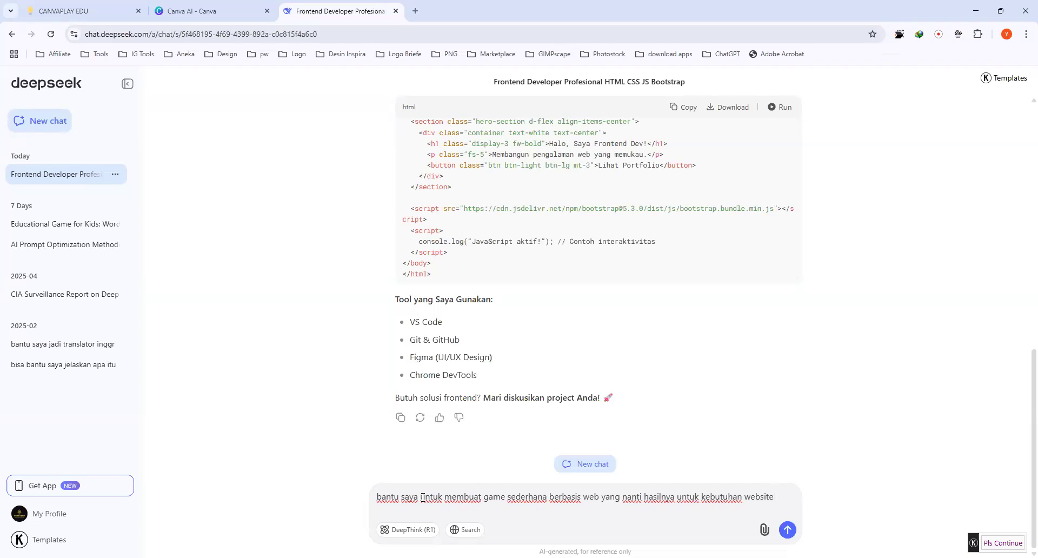
Step: Replace "untuk kebutuhan website" with "untuk game seru-seruan yang sederhana tapi dengan tampian yang ocok untuk anak-anak" and send the message
type("seder")
key("BackSpace")
key("BackSpace")
key("BackSpace")
key("BackSpace")
key("BackSpace")
key("BackSpace")
key("BackSpace")
key("BackSpace")
key("BackSpace")
key("BackSpace")
key("BackSpace")
key("BackSpace")
key("BackSpace")
key("BackSpace")
key("BackSpace")
key("BackSpace")
key("BackSpace")
key("BackSpace")
key("BackSpace")
key("BackSpace")
key("BackSpace")
key("BackSpace")
key("BackSpace")
key("BackSpace")
key("BackSpace")
key("BackSpace")
key("BackSpace")
key("BackSpace")
type("untuk game seru-seruan yang sederhana ")
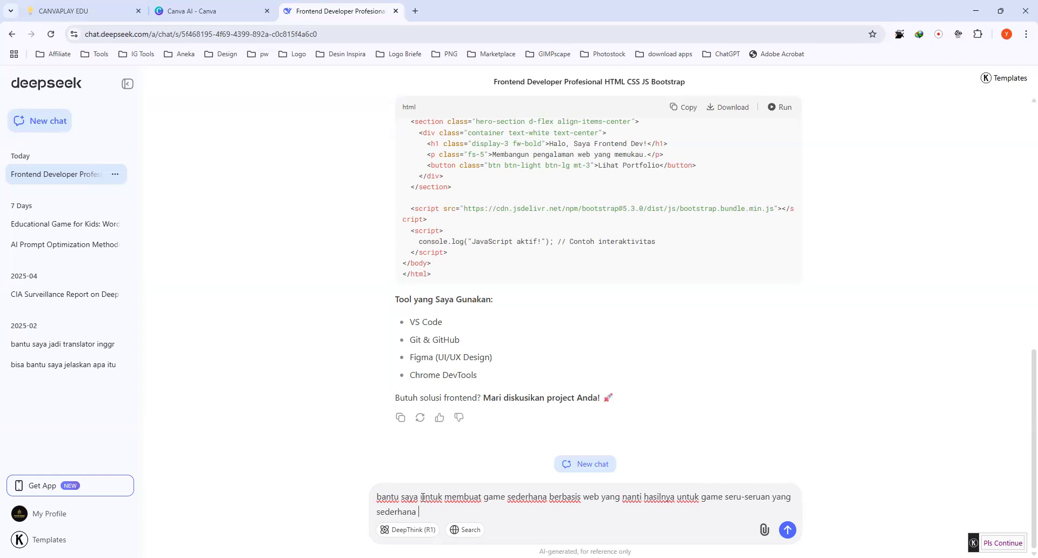
type("tapi dengan tampian")
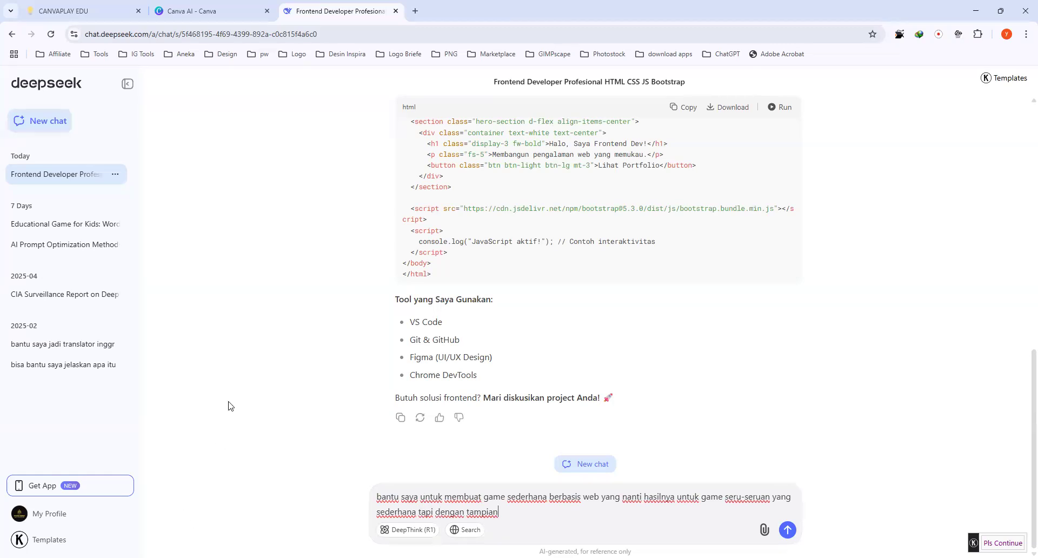
type("yang ocok untuk anak-anak")
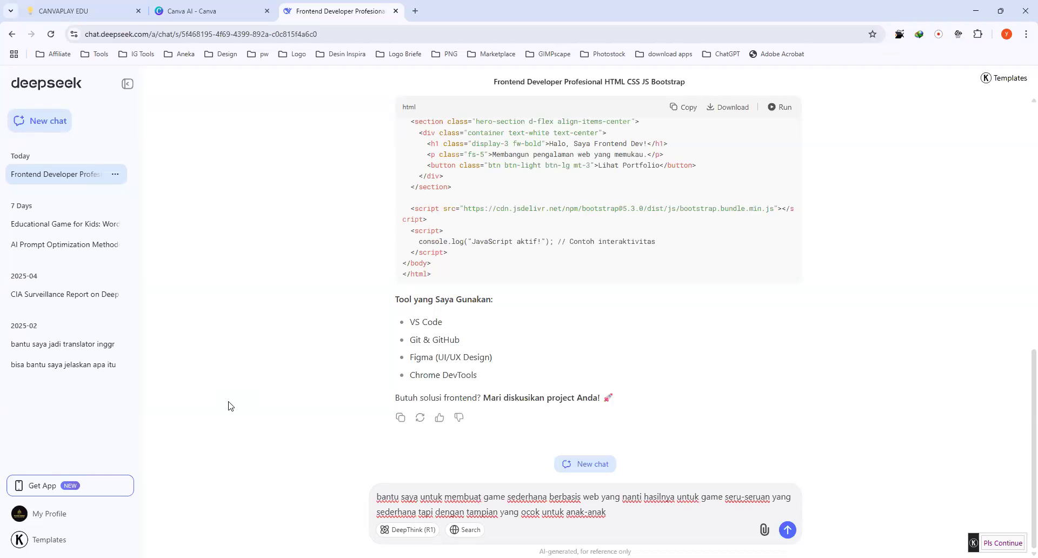
key("Return")
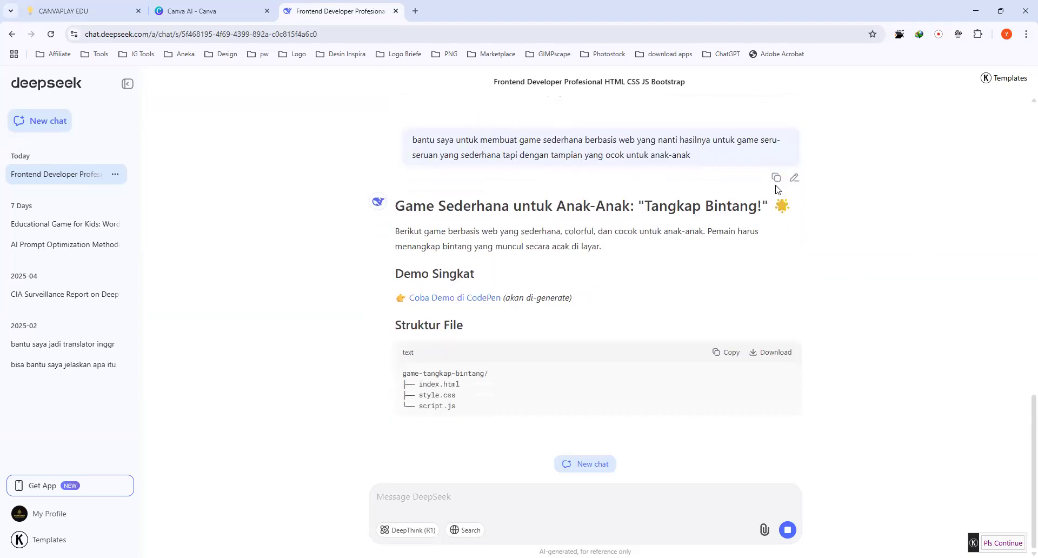
Step: Send the request "saya ingin andan menggabungkan semua kodingan menjadi 1 kedalam format html saja" and look through the code in the reply
scroll(776, 184, "up", 3)
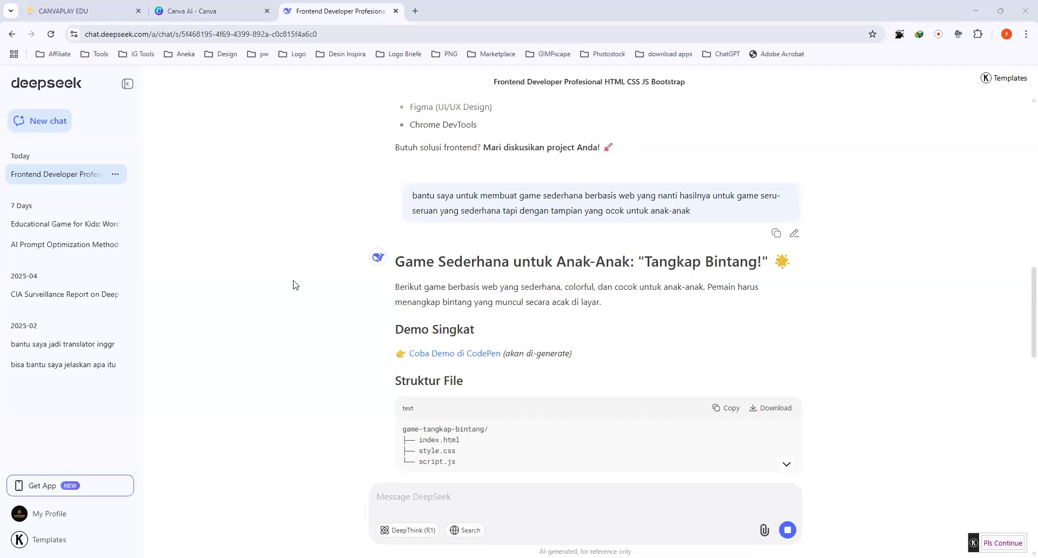
scroll(294, 285, "down", 2)
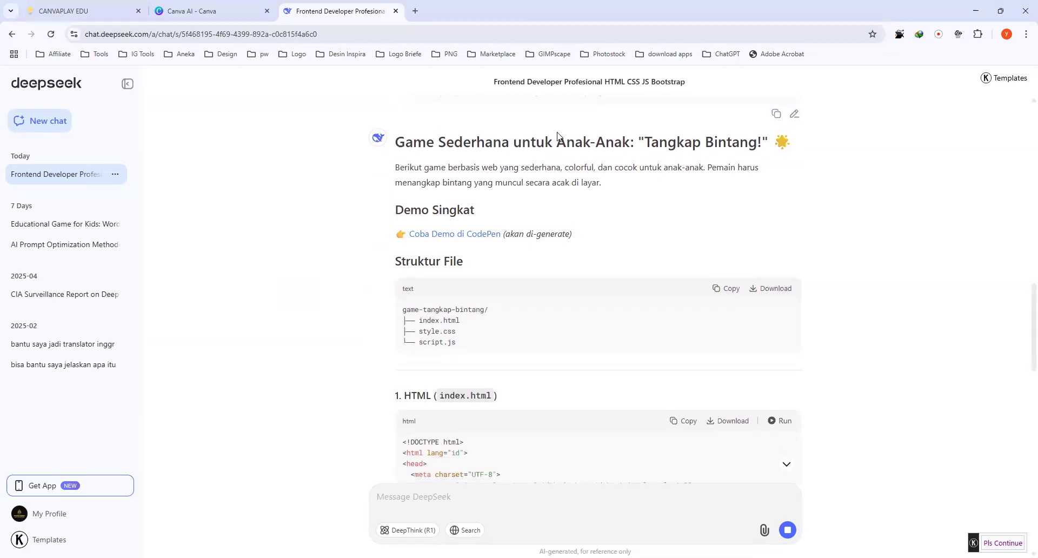
scroll(367, 238, "down", 5)
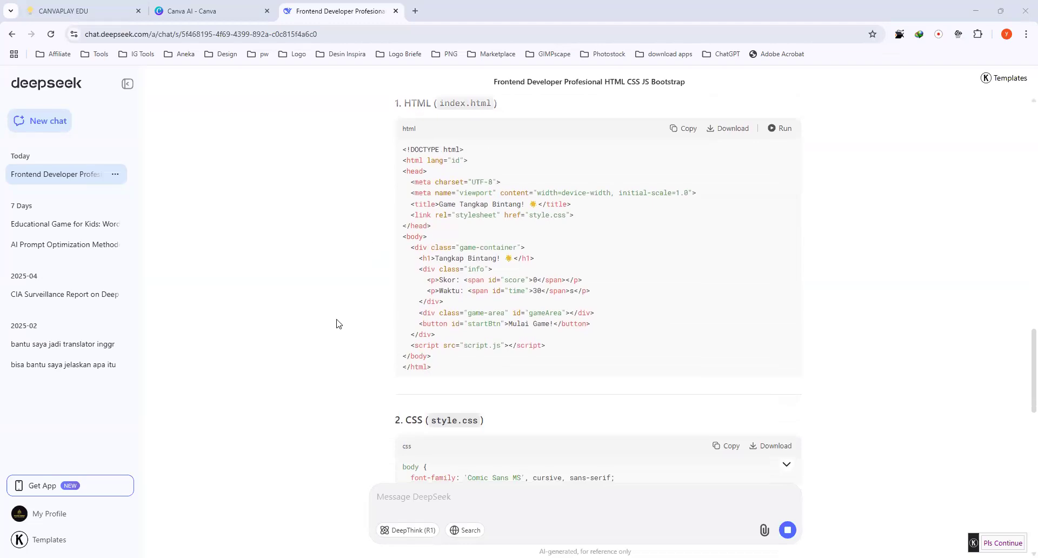
scroll(346, 379, "down", 1)
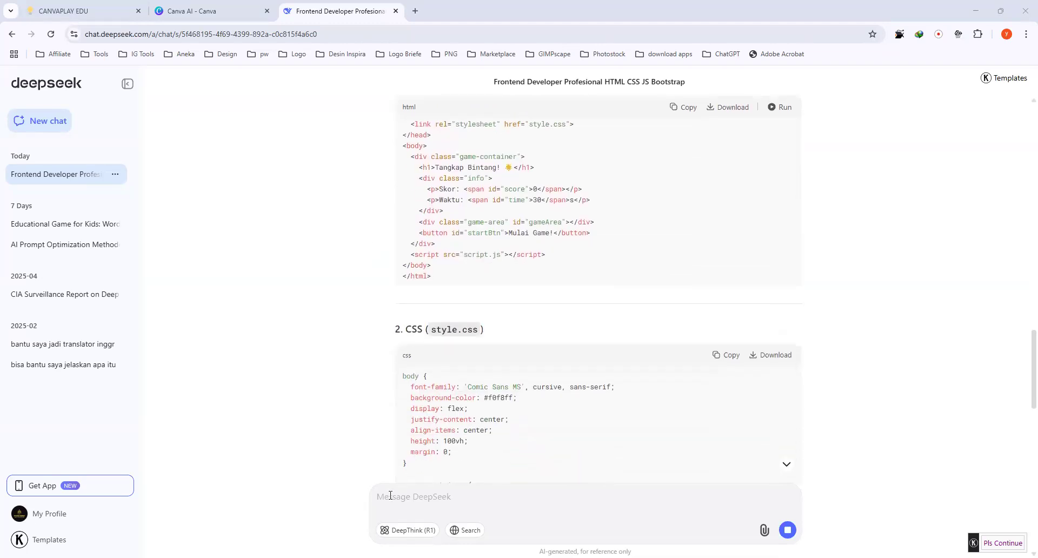
type("saya ingin andan menga")
key("BackSpace")
type("g")
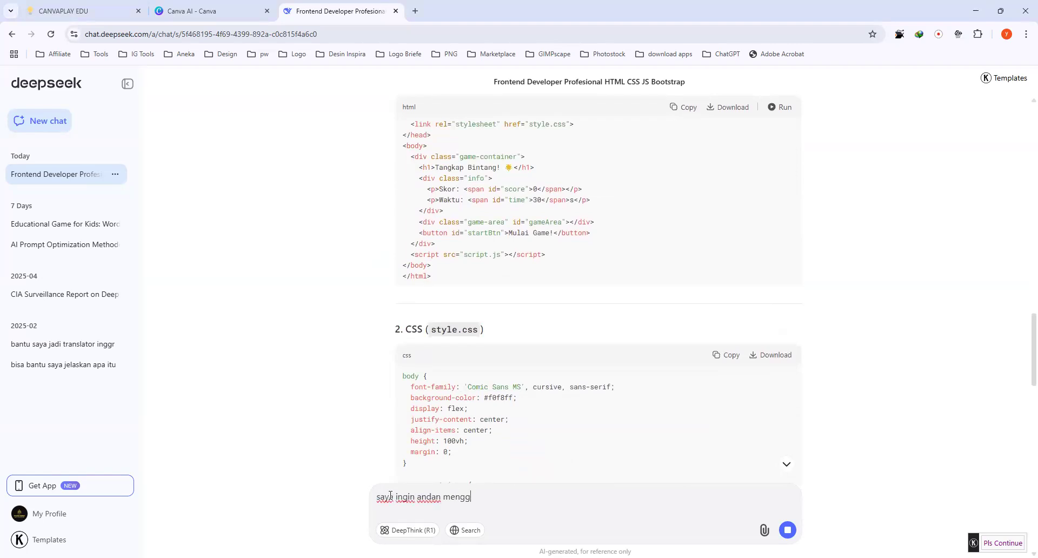
type("abungkan semua")
type("kodingan menjadi 1")
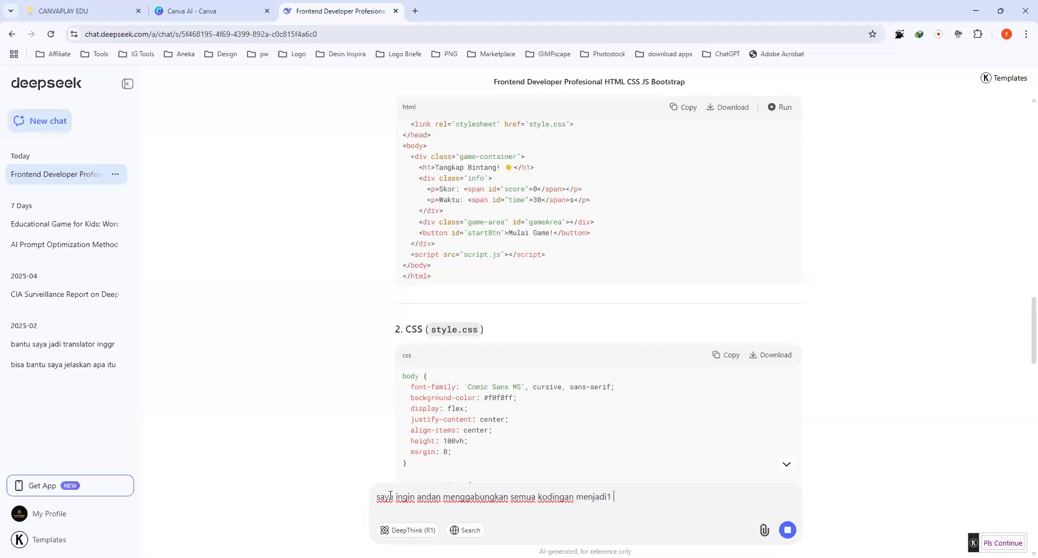
type(" kedalam format h")
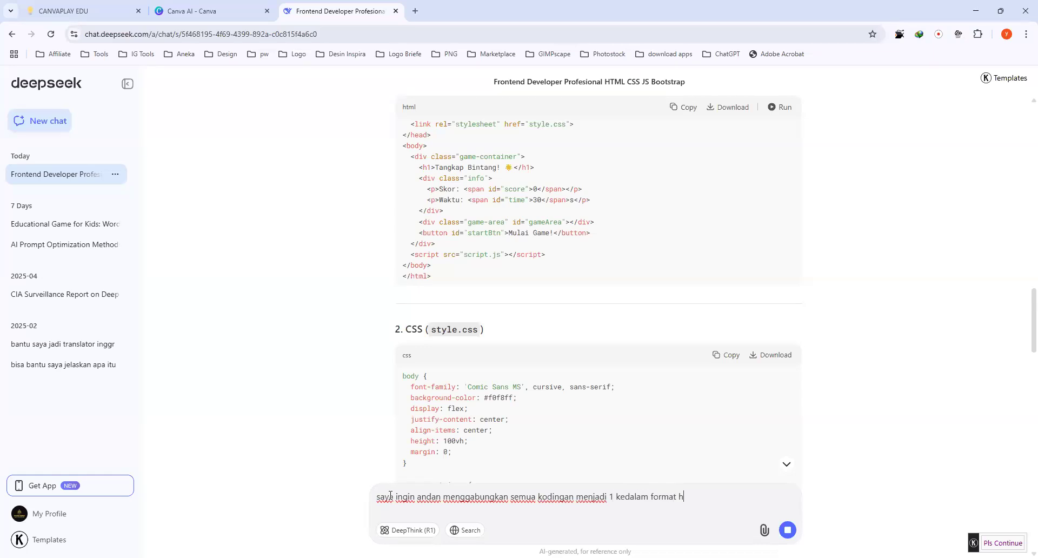
type("tml saja")
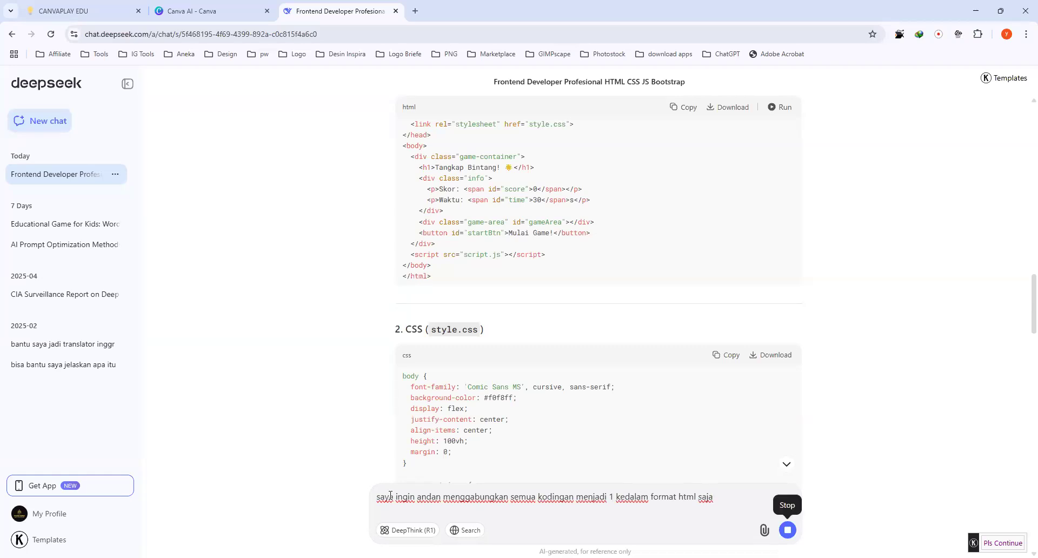
left_click(787, 530)
left_click(786, 530)
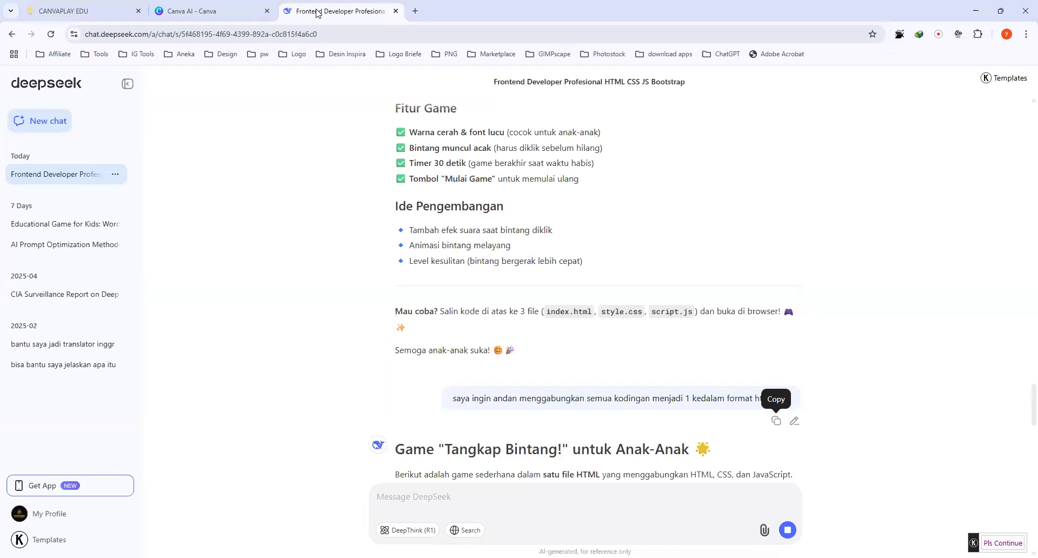
scroll(875, 442, "down", 10)
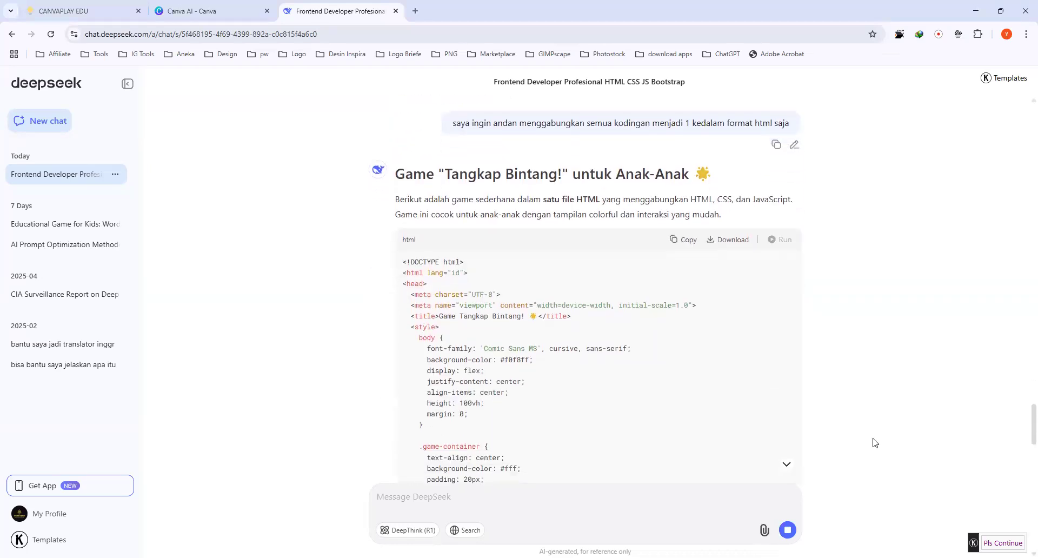
scroll(875, 442, "down", 20)
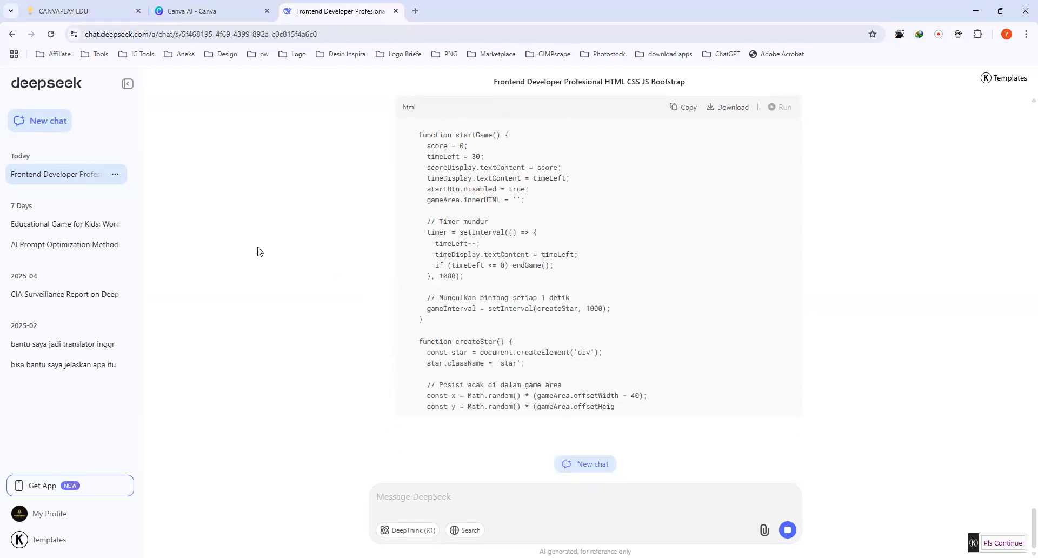
scroll(297, 245, "up", 3)
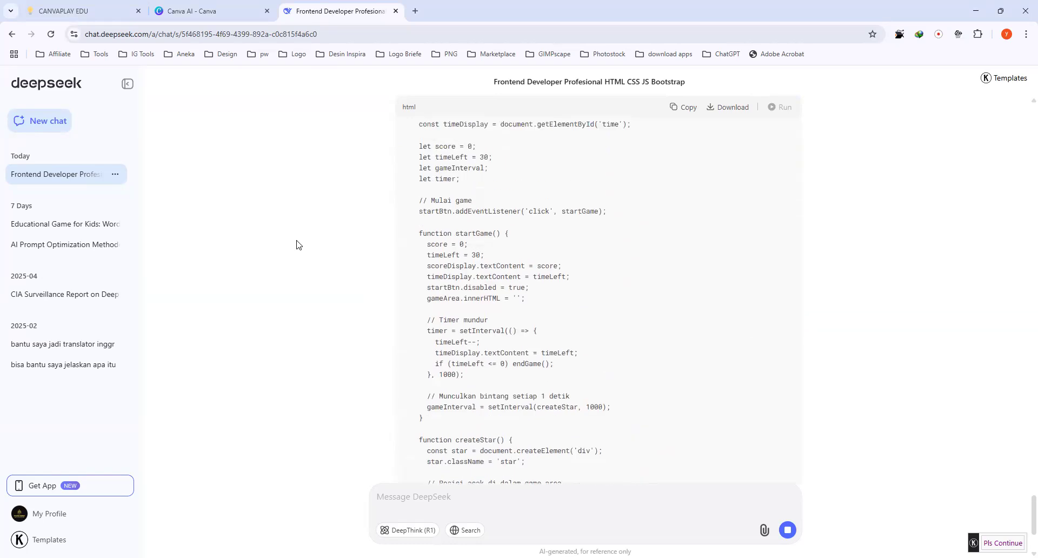
Step: Switch back to the Canva AI tab and test the QUIZLAMIC KID preview by entering Level 1 and returning to its main menu
left_click(205, 11)
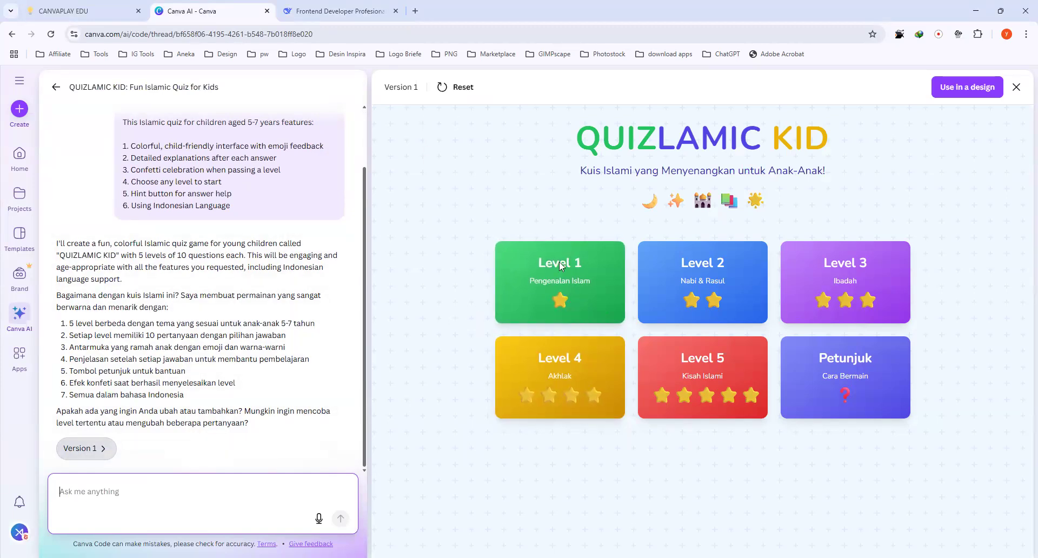
left_click(95, 452)
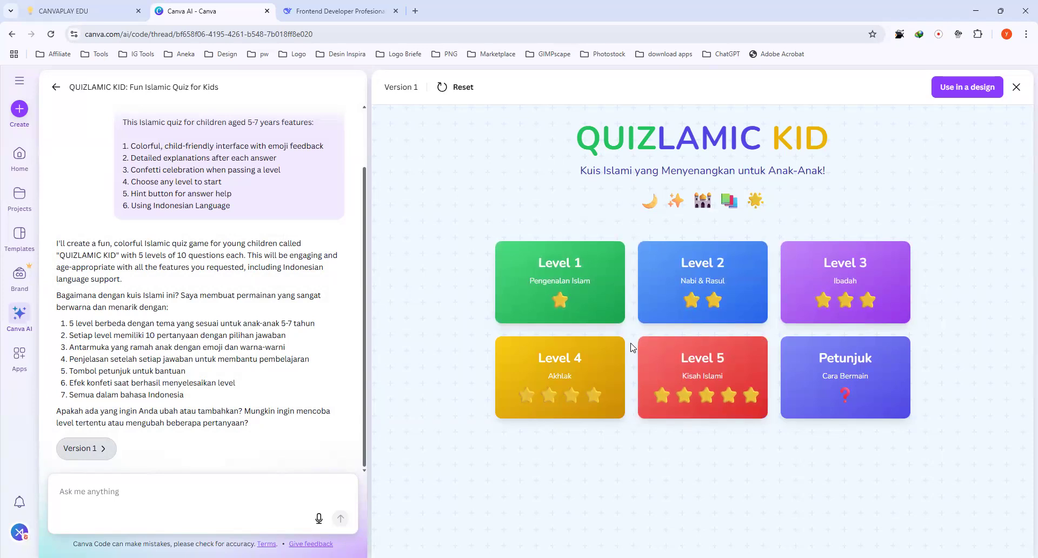
left_click(557, 293)
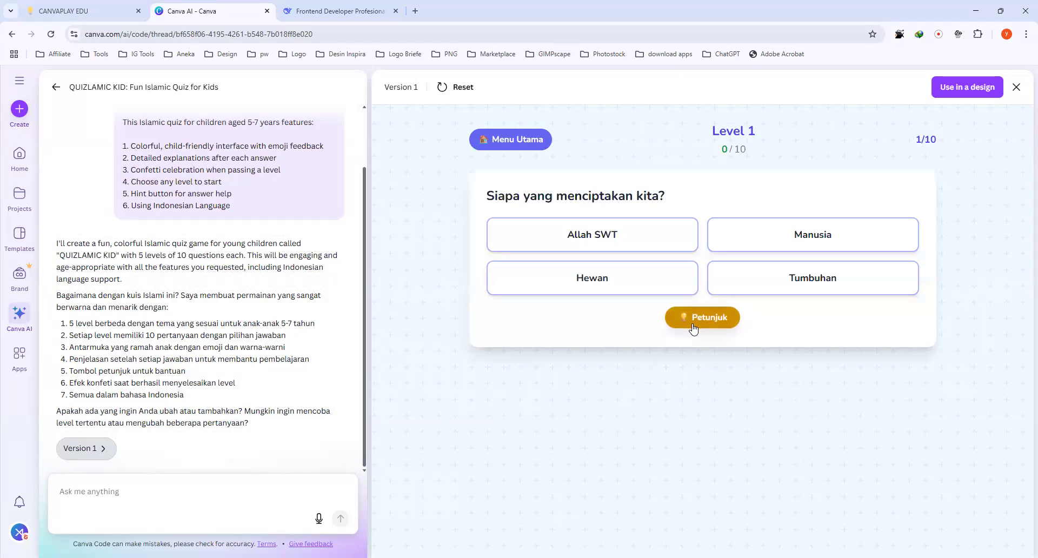
left_click(521, 143)
left_click(566, 284)
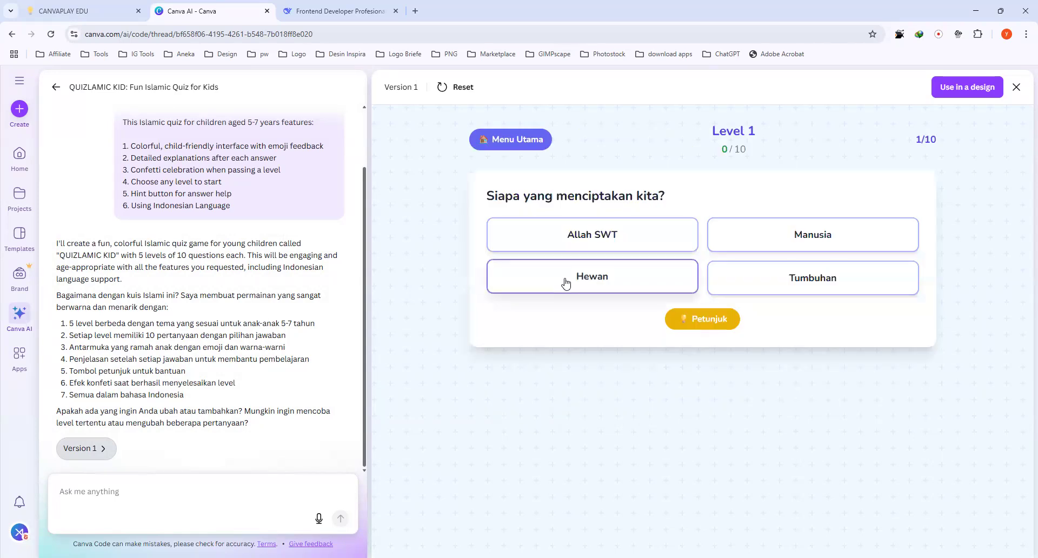
left_click(521, 138)
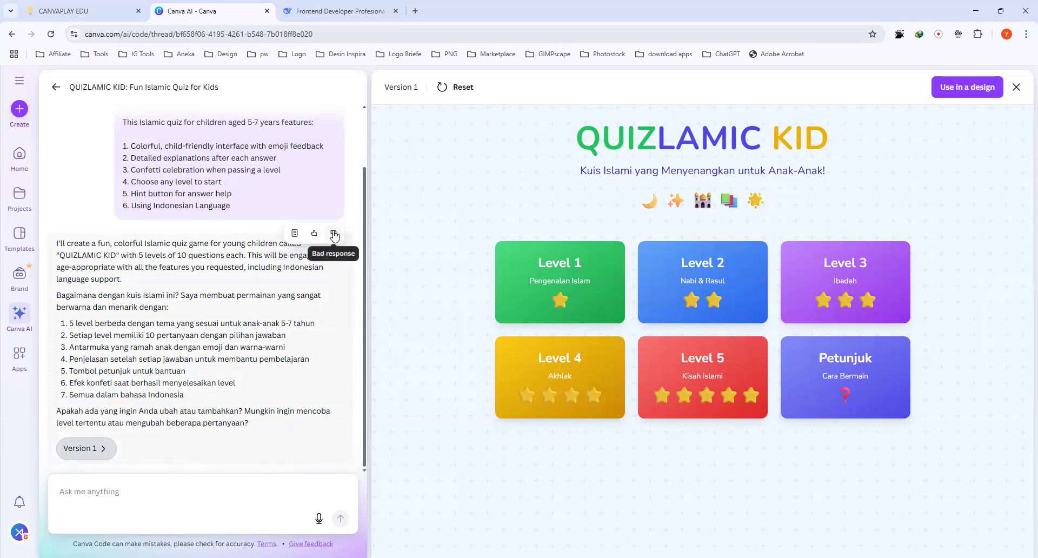
Step: Open the Canva AI response for the quiz game as a Canva document
left_click(294, 234)
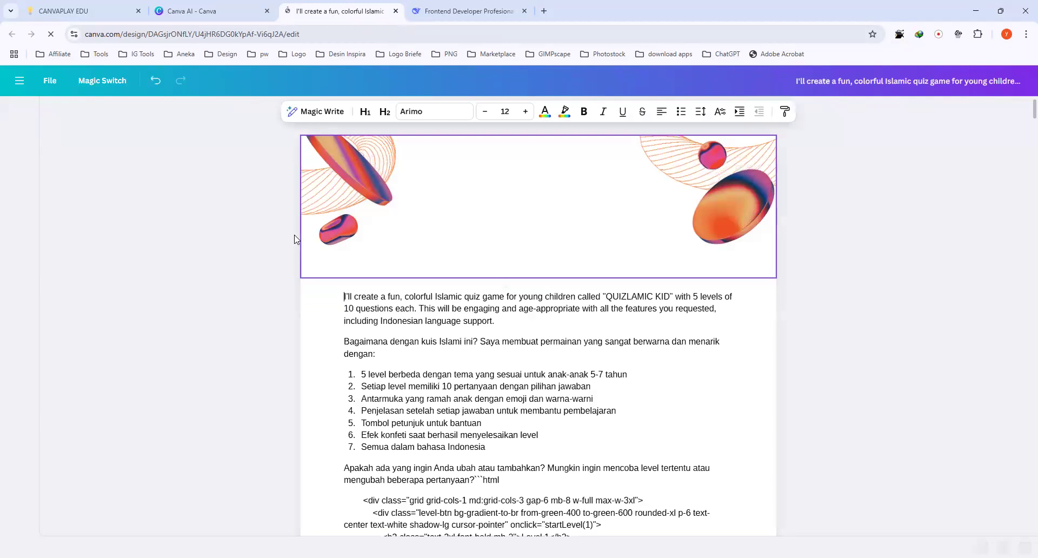
Step: Look through the quiz code in the Canva document and resume editing it despite the connection notice
scroll(435, 329, "down", 5)
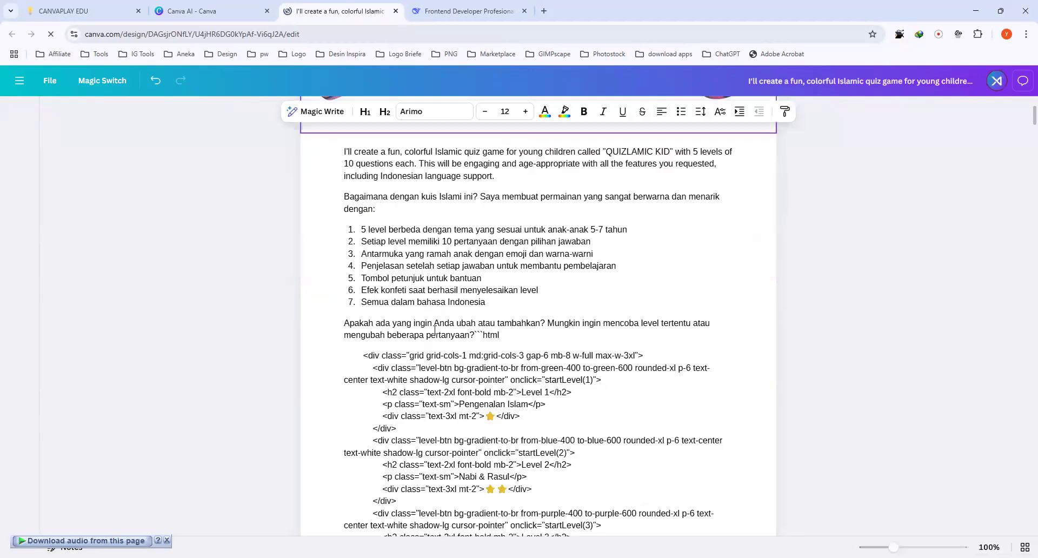
scroll(435, 330, "down", 4)
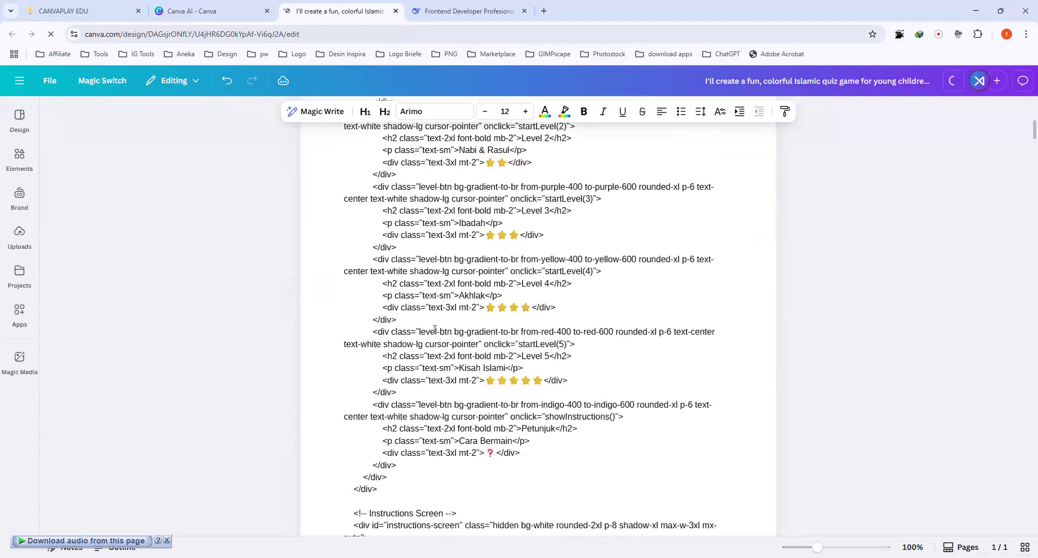
scroll(435, 330, "up", 5)
scroll(435, 330, "up", 4)
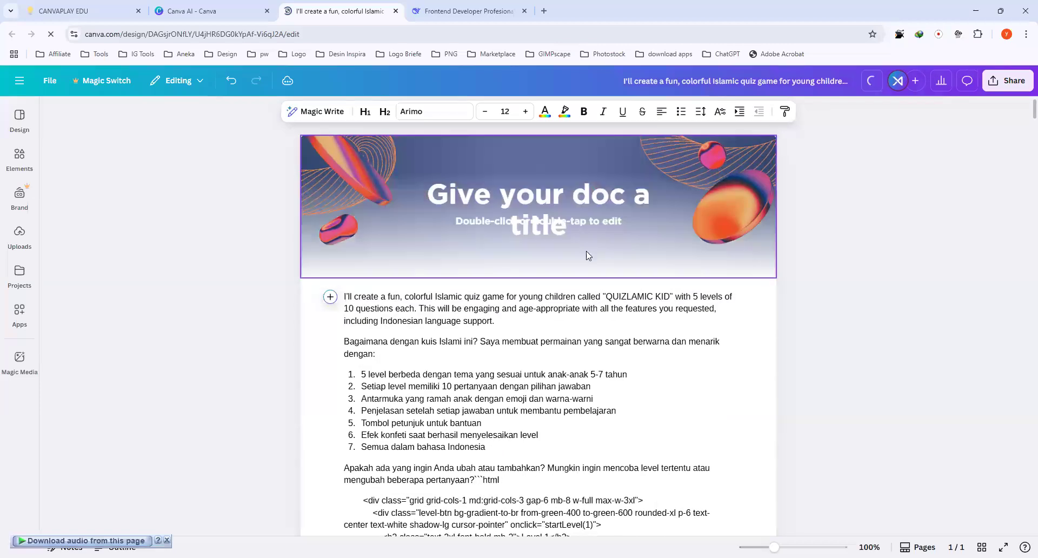
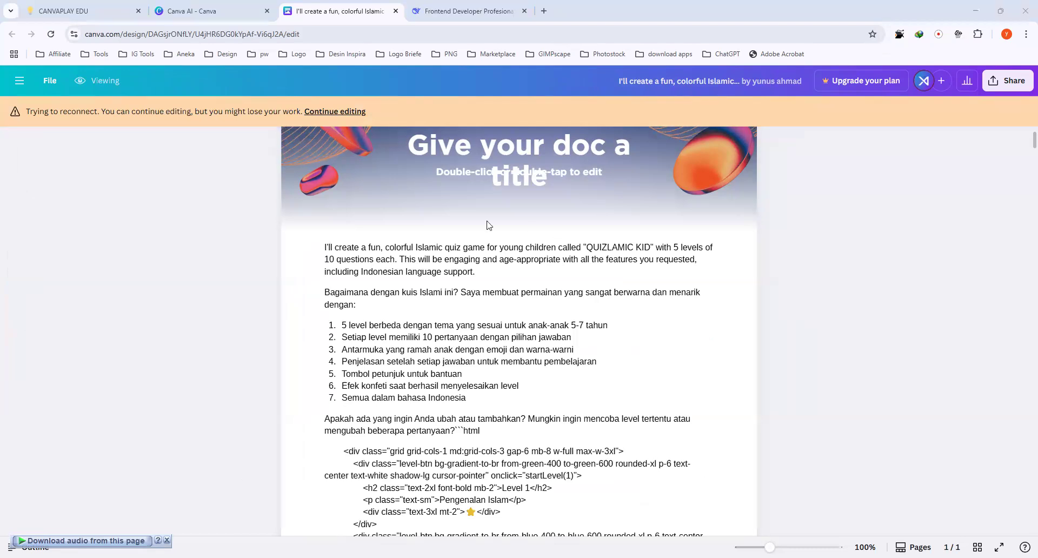
left_click(336, 112)
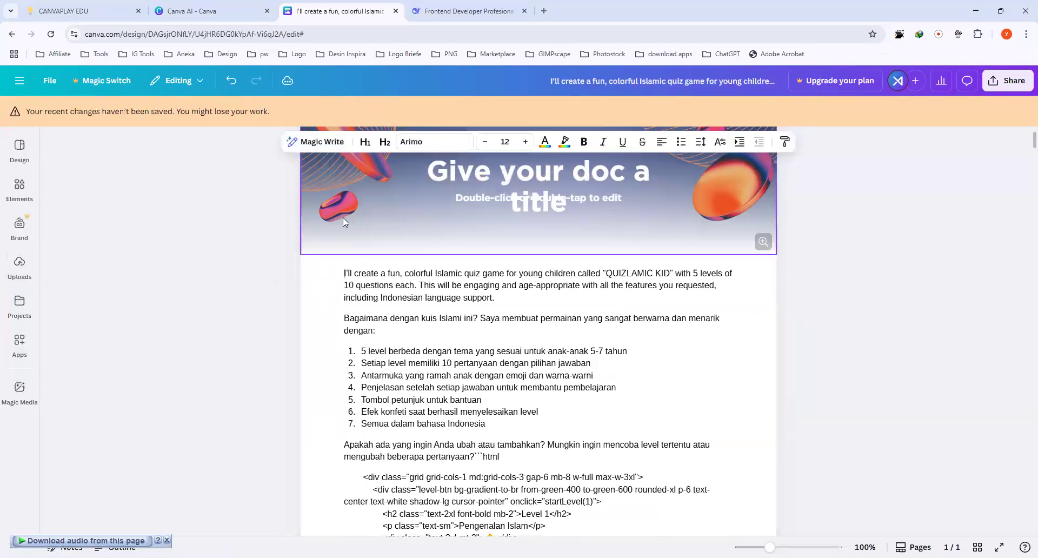
Step: Check the download options for the Canva document and return to its text
left_click_drag(346, 273, 487, 367)
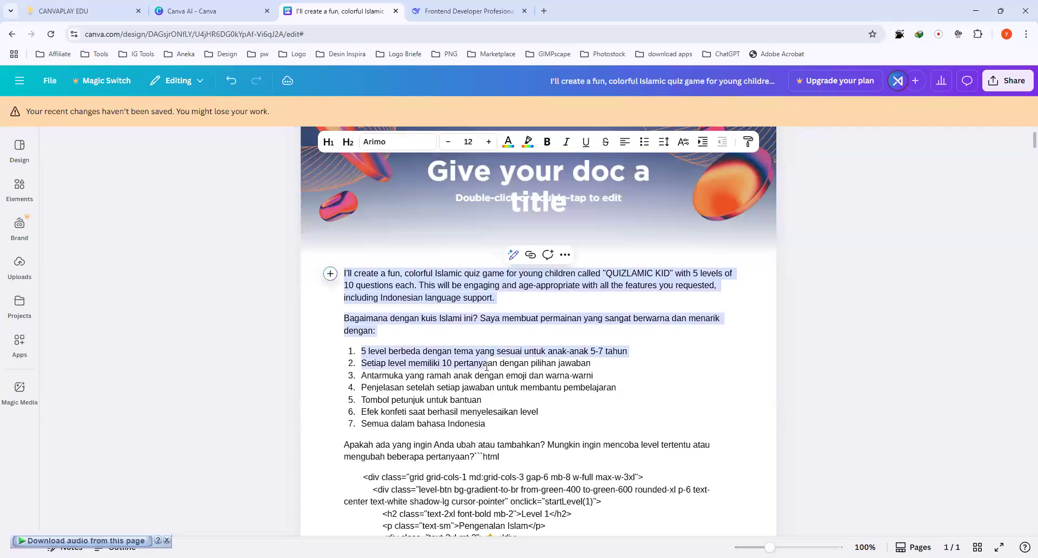
left_click(1011, 81)
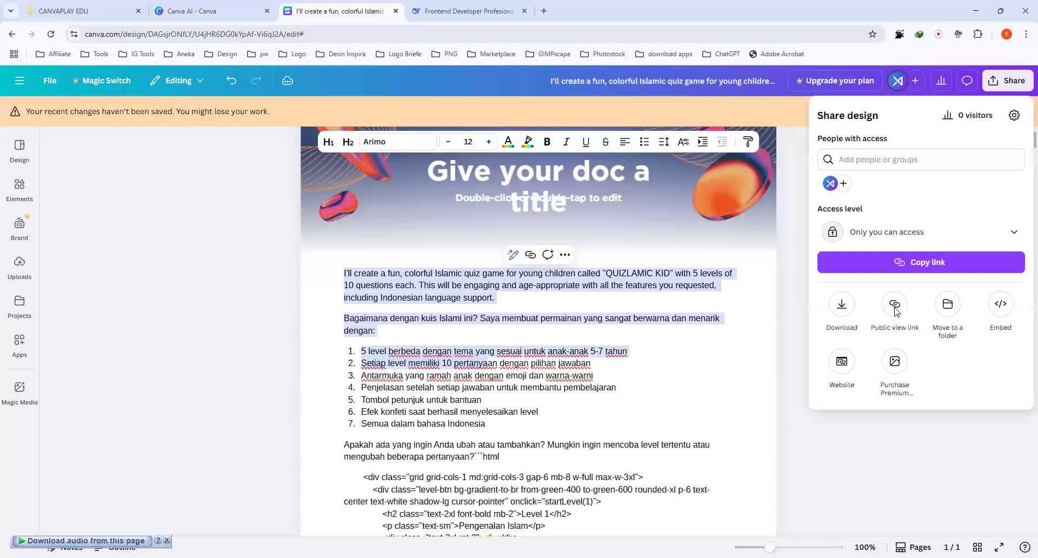
left_click(842, 305)
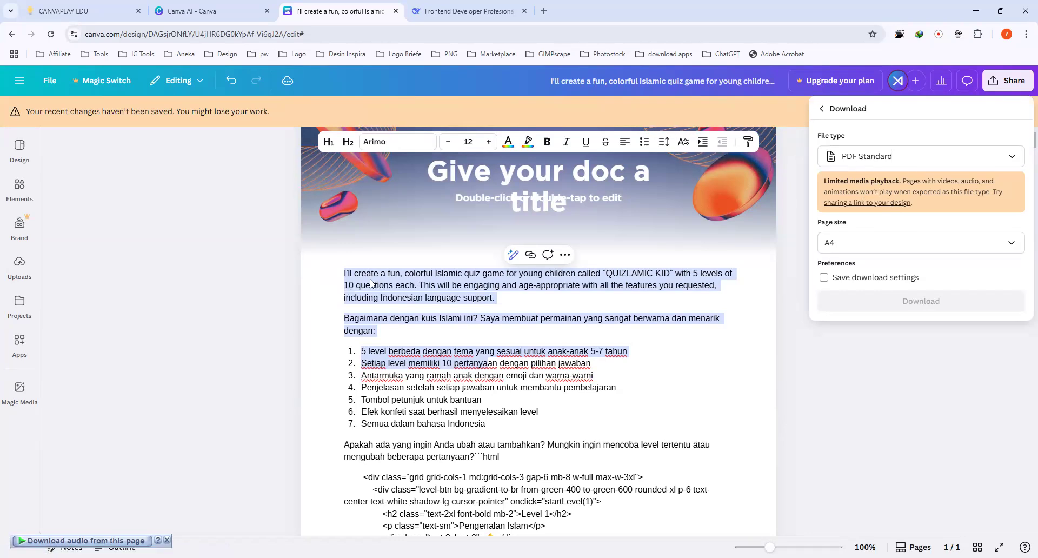
left_click(353, 273)
left_click(352, 273)
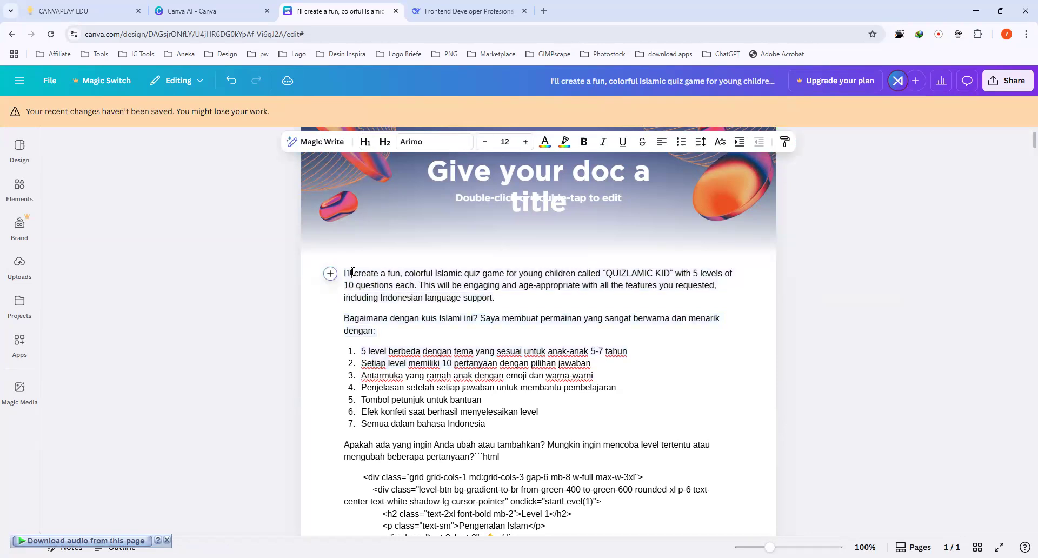
Step: Copy the document's body text from the opening paragraph through the final </script> tag
triple_click(352, 273)
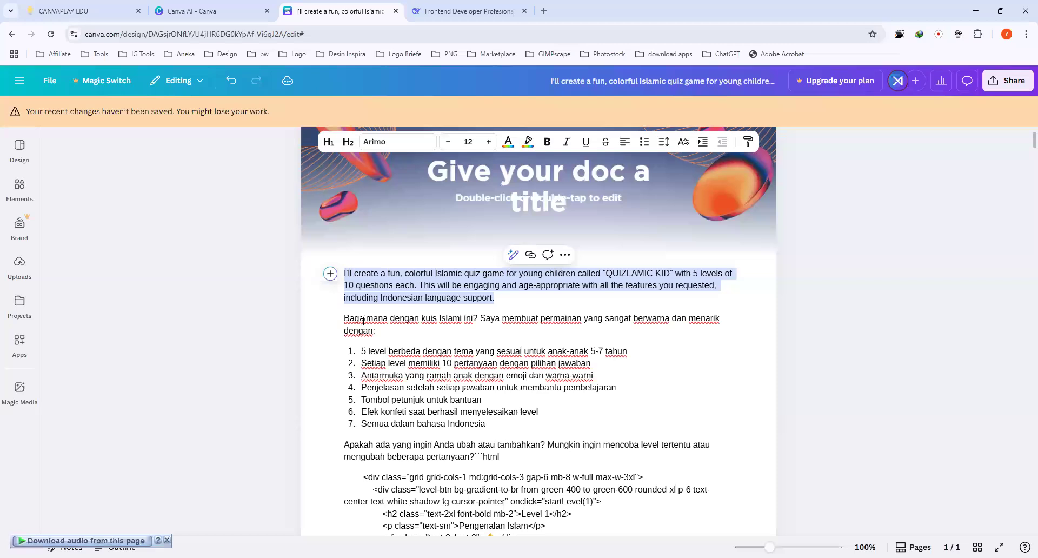
left_click(357, 363)
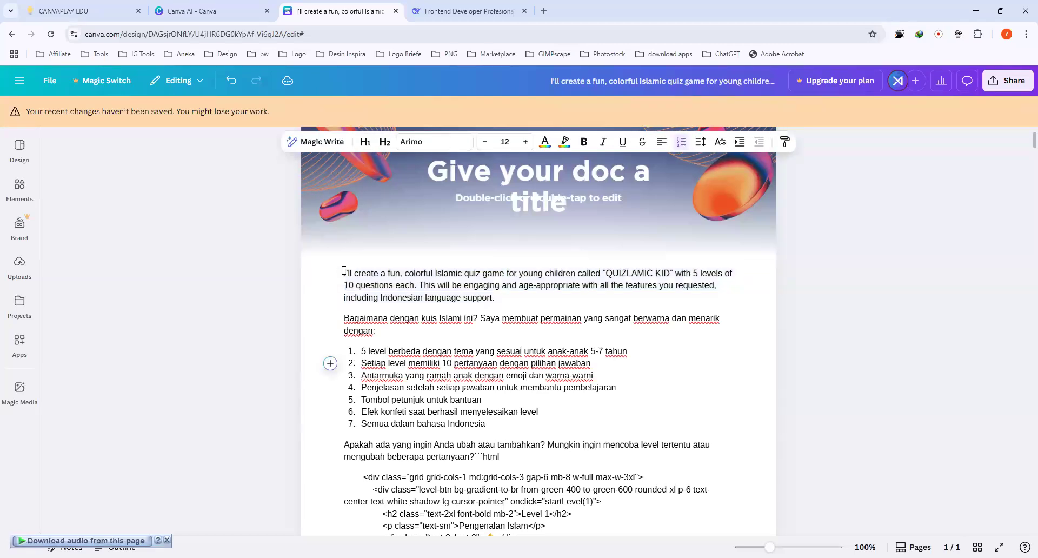
left_click_drag(347, 273, 388, 476)
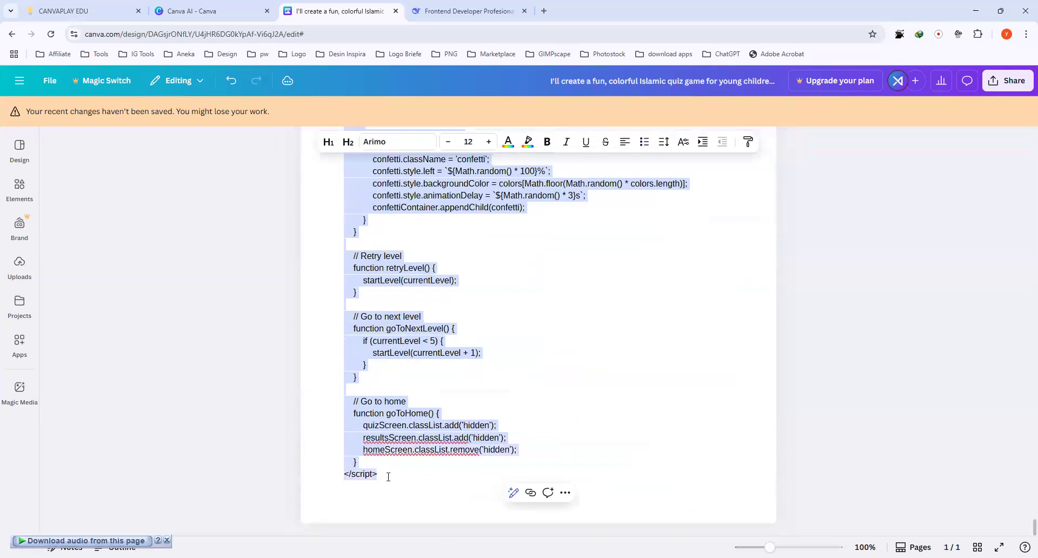
right_click(415, 440)
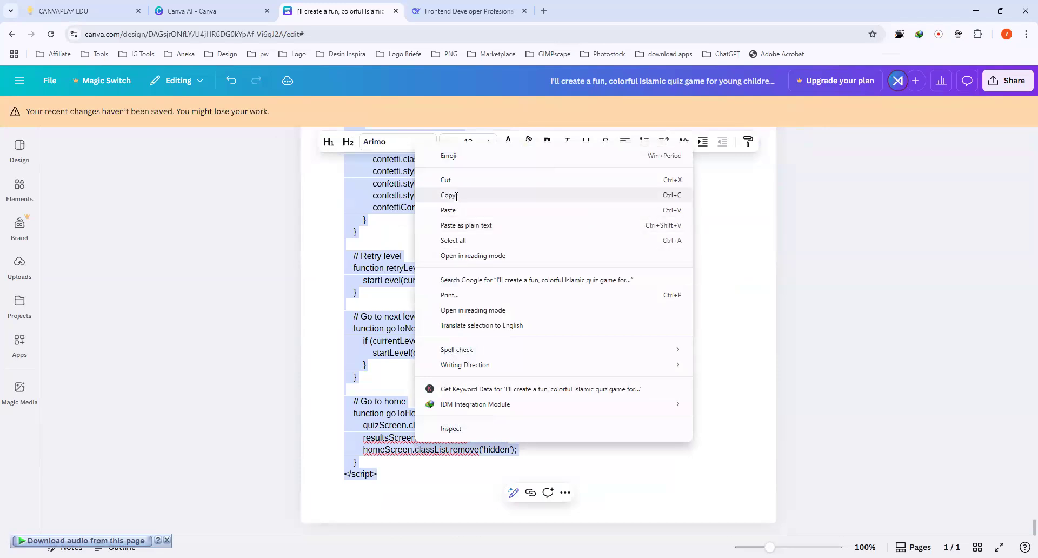
left_click(456, 195)
Step: Create a blank Google Docs document in a new browser tab, paste the copied quiz text and review it
left_click(543, 11)
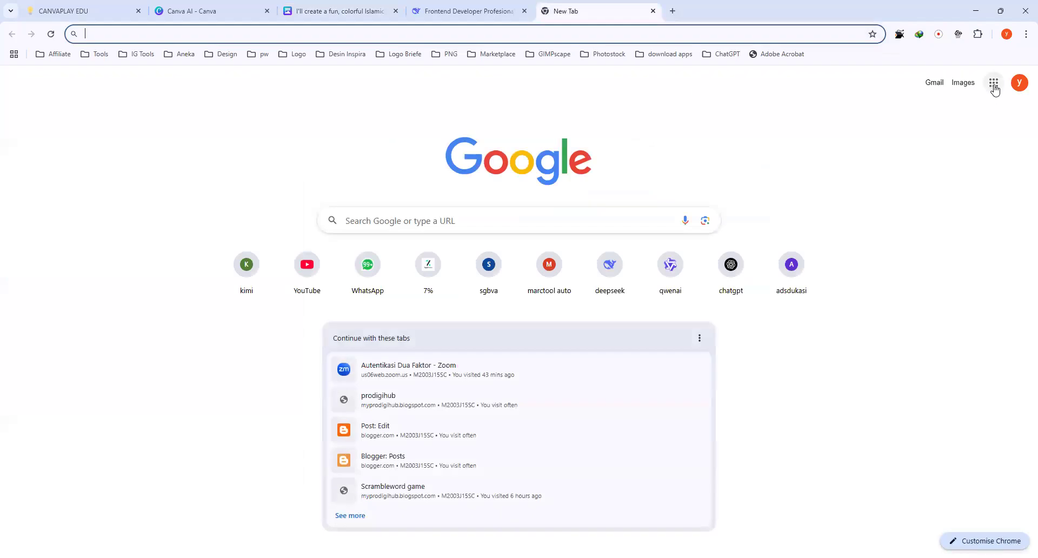
left_click(995, 89)
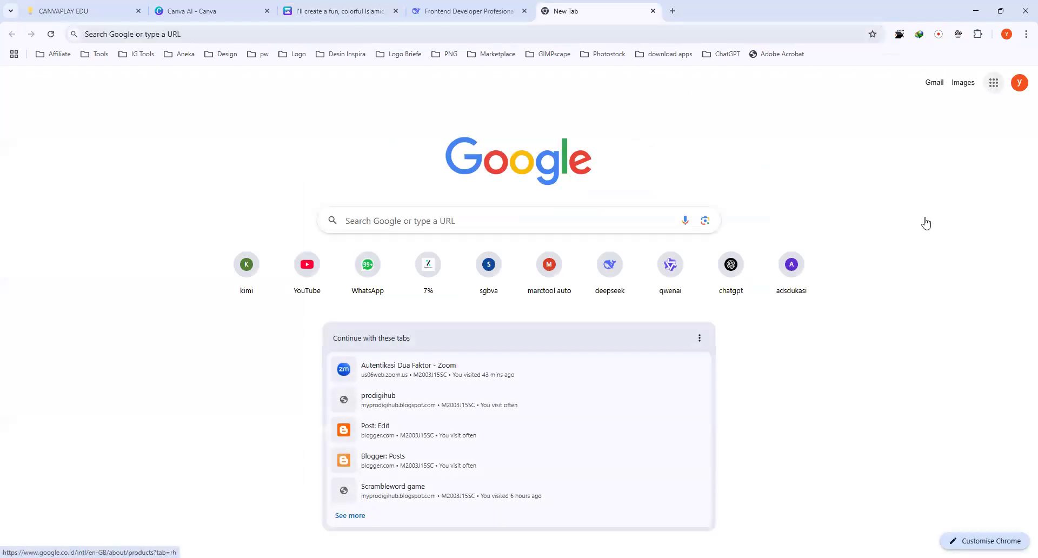
scroll(916, 216, "down", 3)
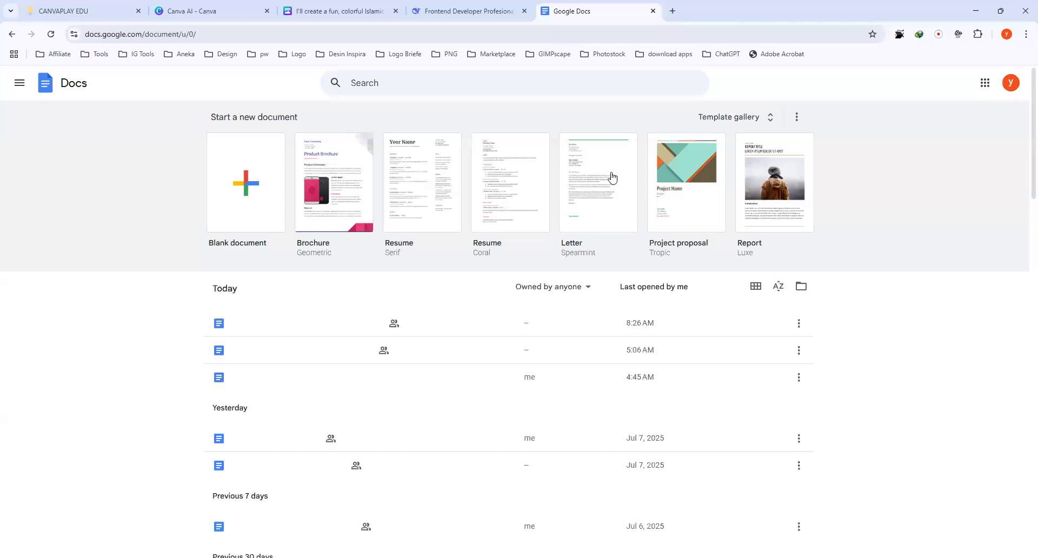
left_click(242, 196)
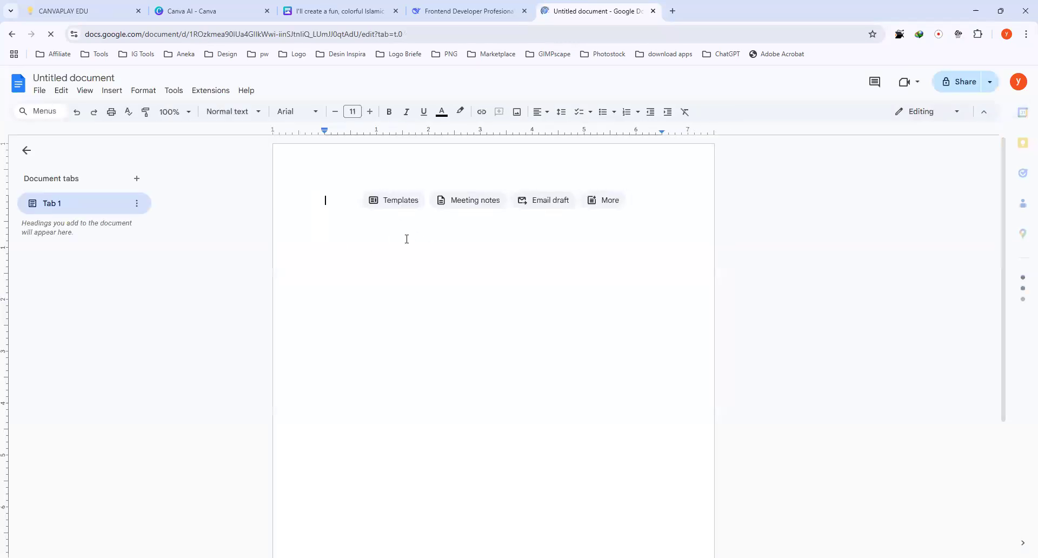
key("ctrl+v")
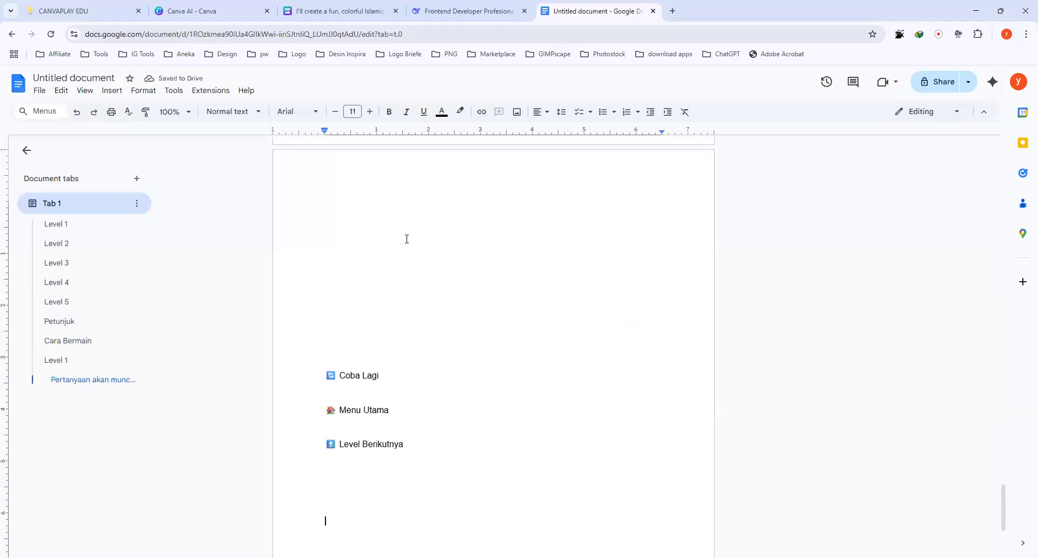
scroll(406, 239, "up", 15)
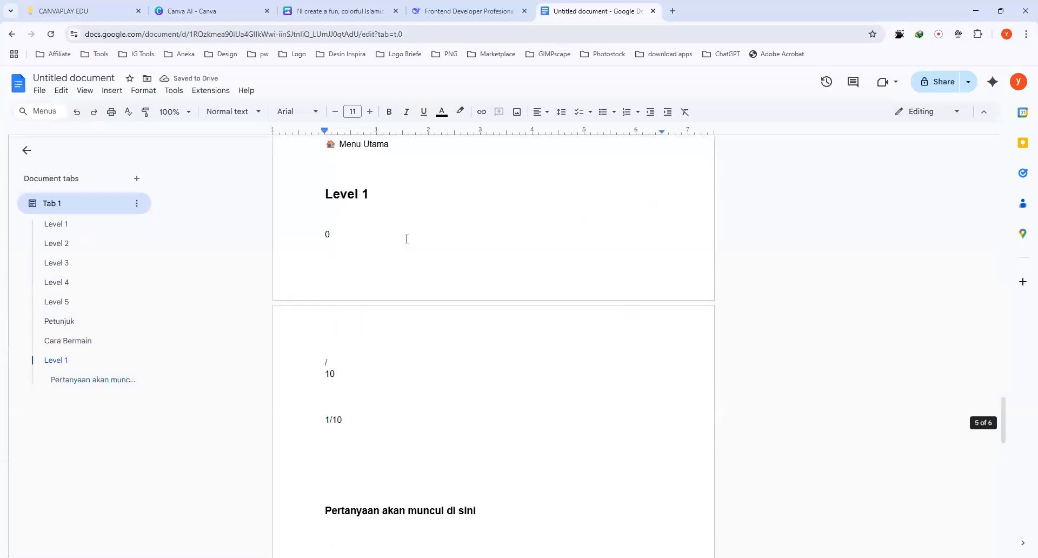
scroll(406, 239, "up", 20)
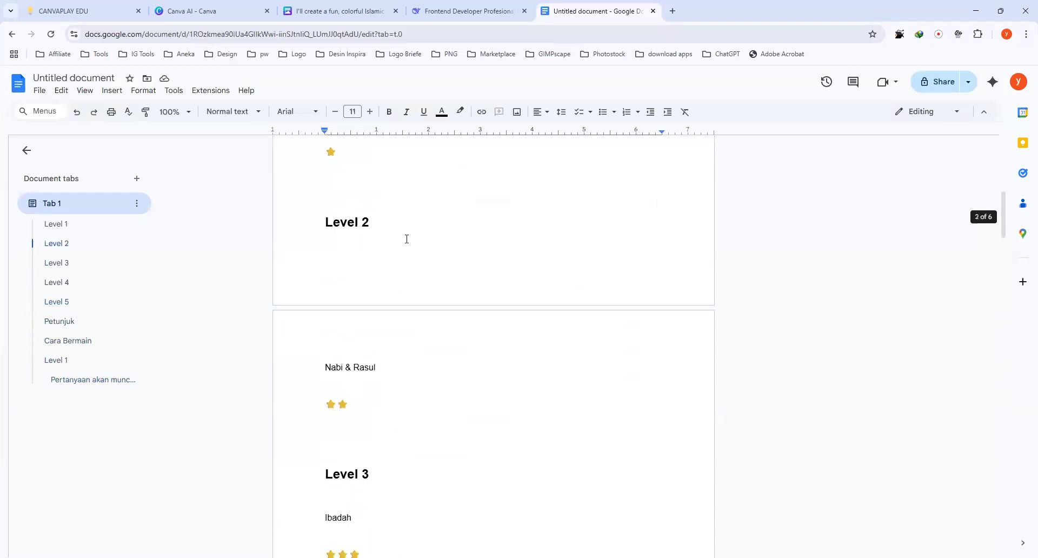
scroll(407, 239, "down", 10)
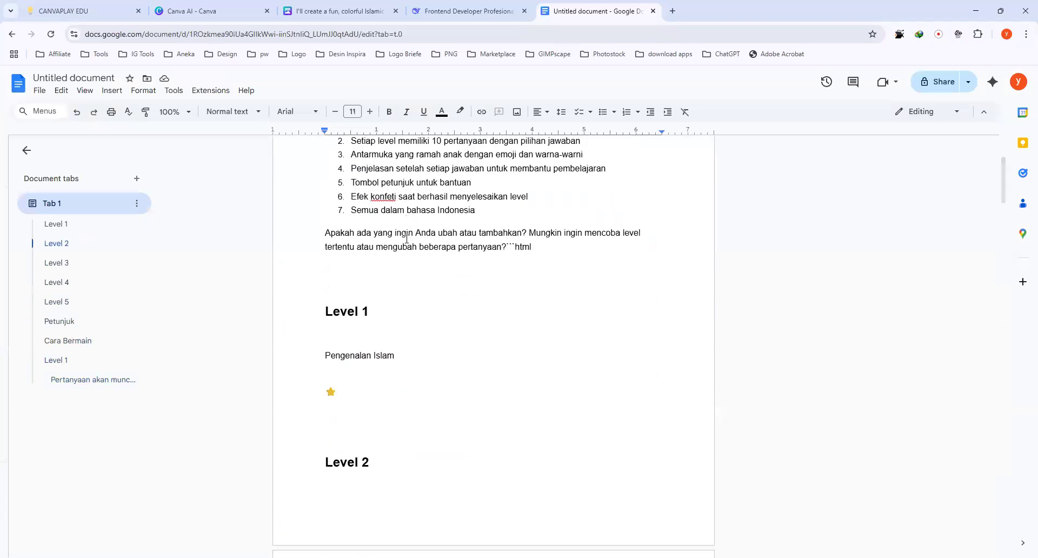
scroll(407, 239, "down", 5)
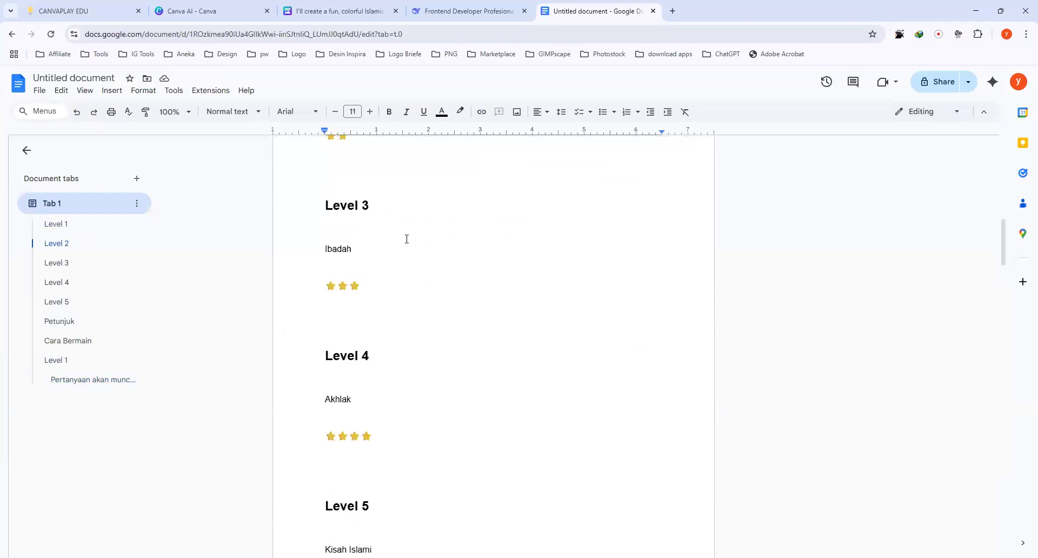
Step: Switch back to the Canva document and copy its body text again, from the final </script> tag up to the opening paragraph
left_click(215, 14)
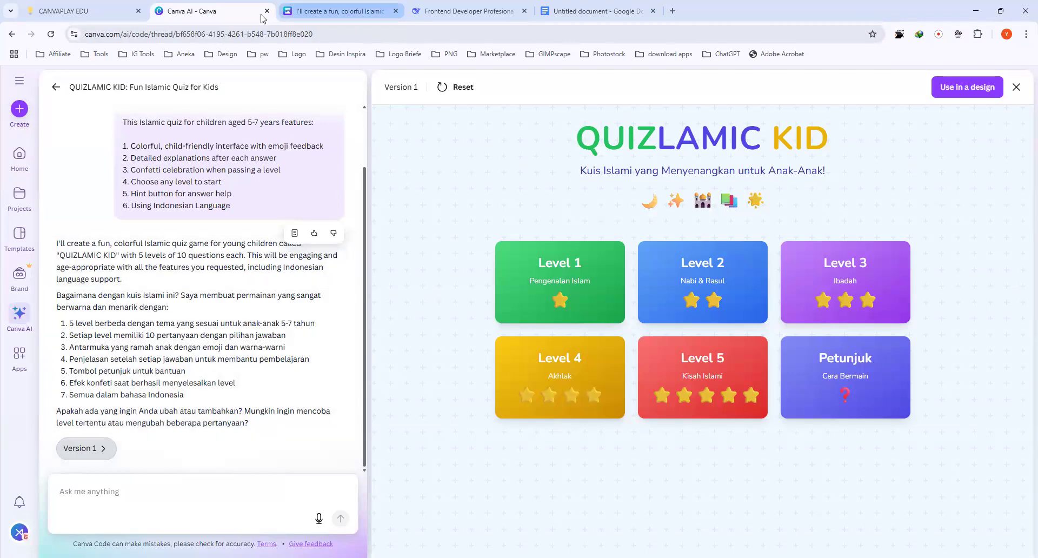
left_click(323, 14)
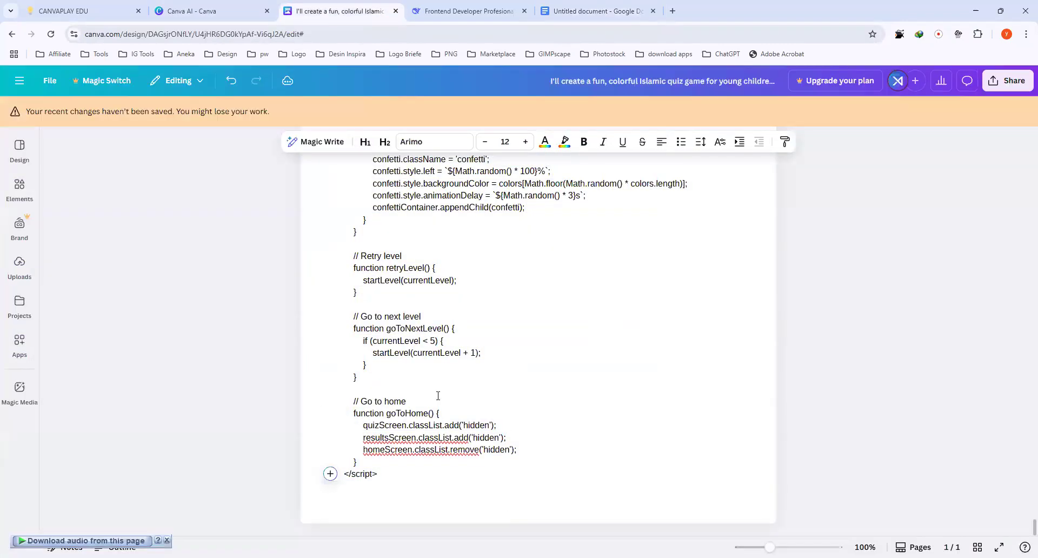
left_click_drag(362, 304, 346, 326)
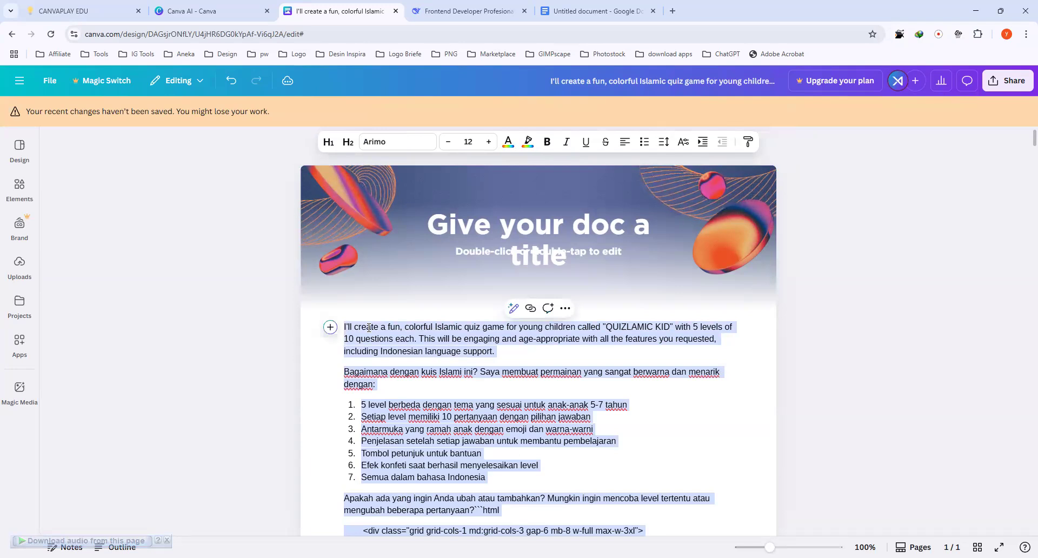
right_click(369, 332)
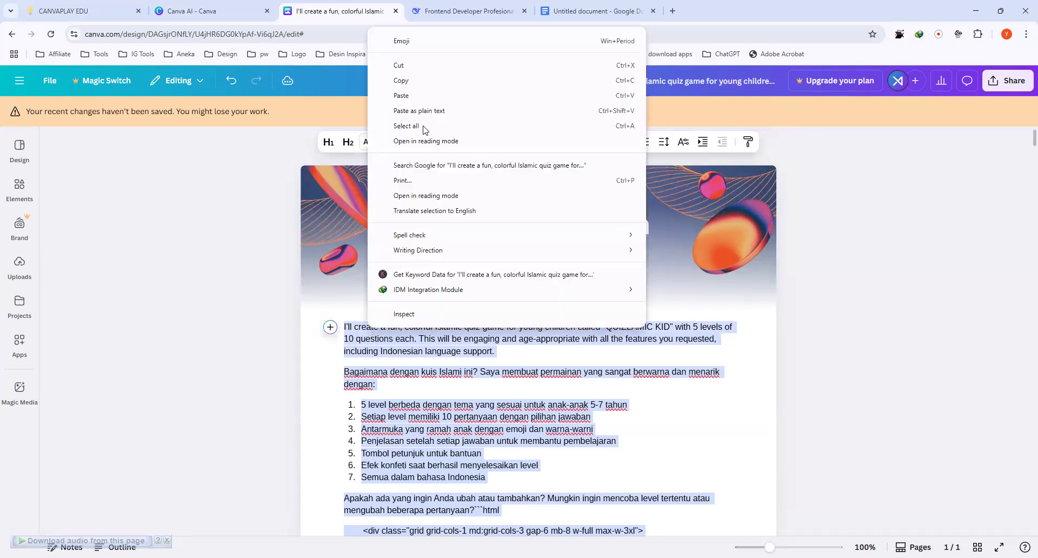
left_click(401, 81)
Step: Switch to the Google Docs document, replace its entire content with the newly copied text and check it from the beginning
left_click(568, 9)
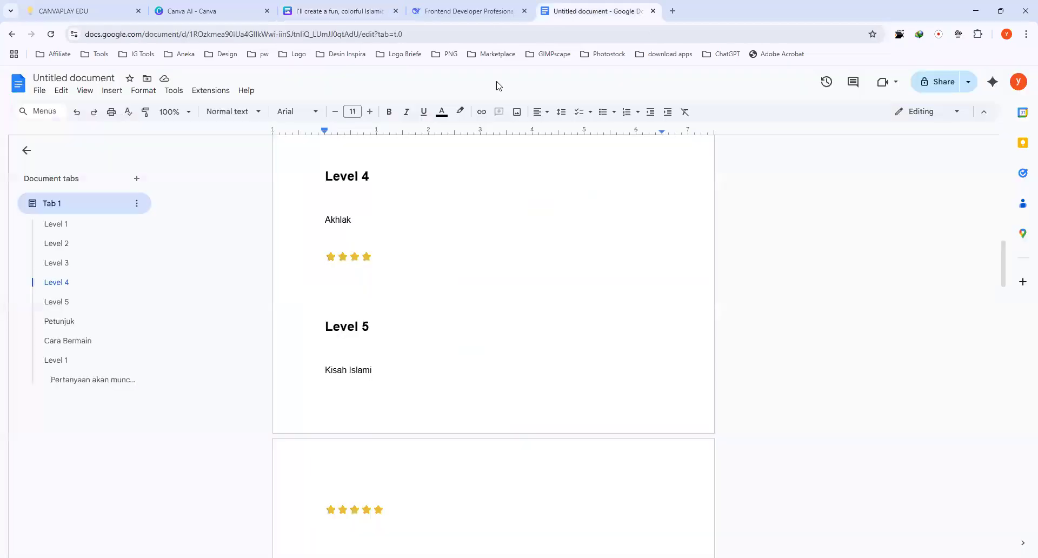
left_click(376, 351)
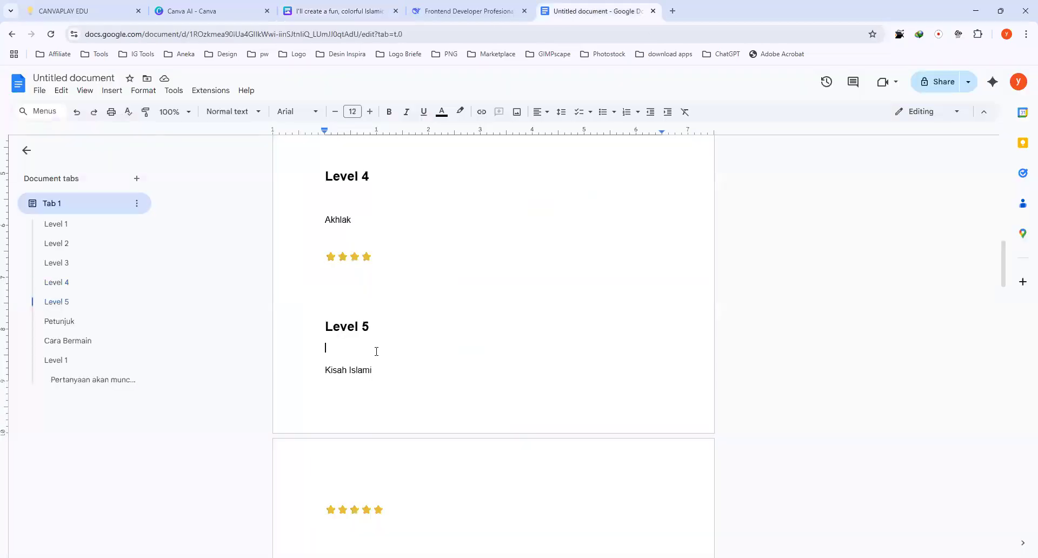
key("ctrl+a")
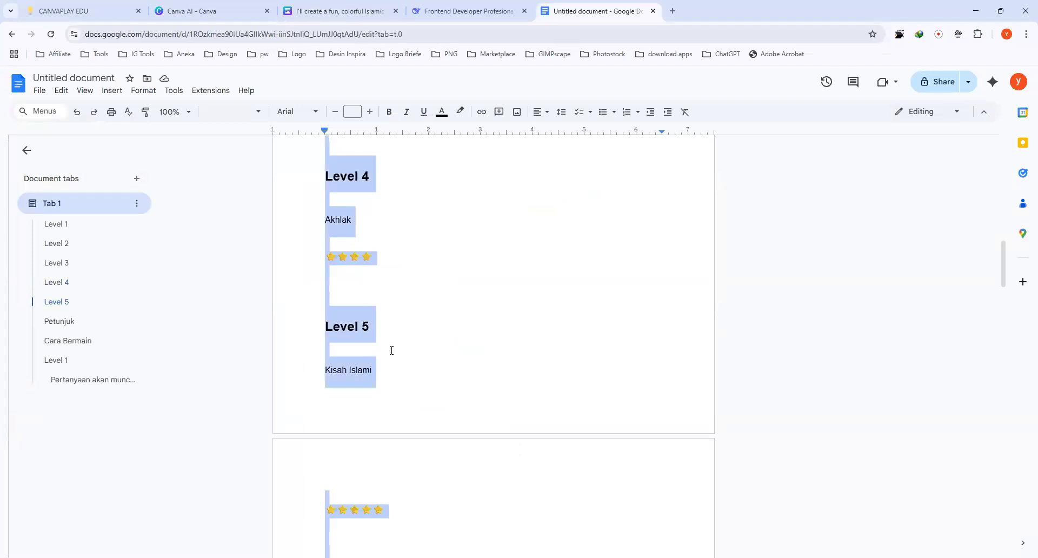
key("ctrl+v")
scroll(391, 351, "up", 20)
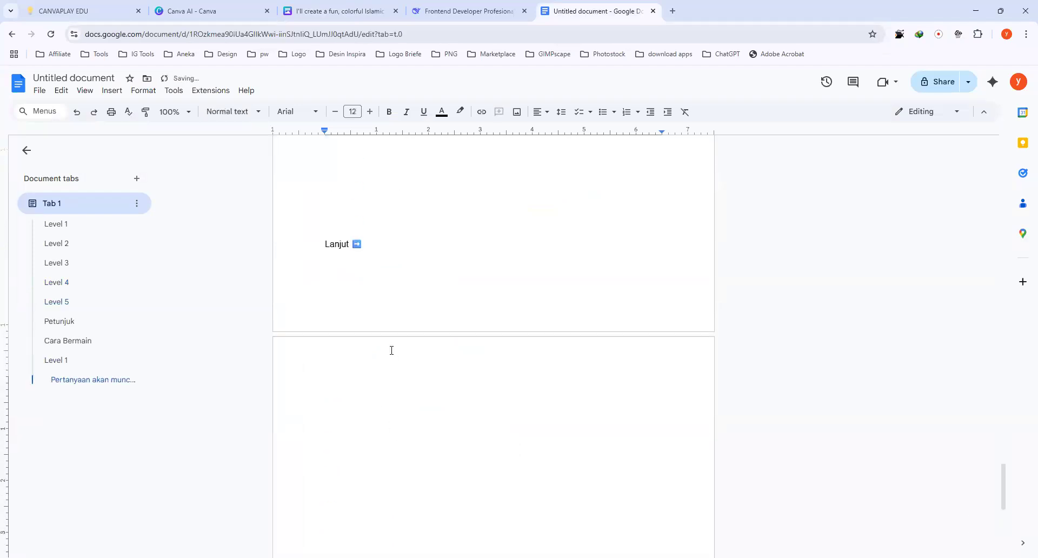
scroll(391, 350, "up", 20)
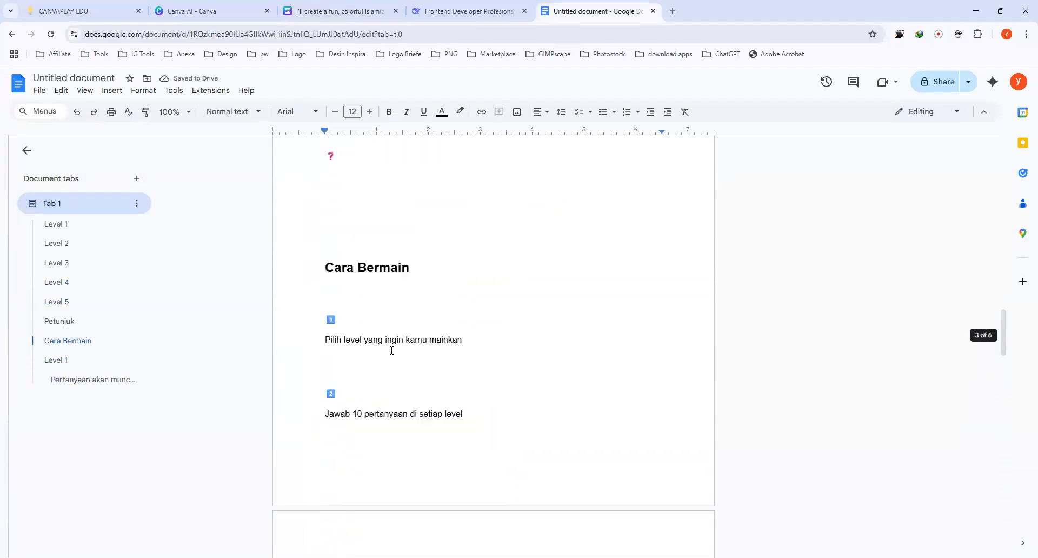
scroll(392, 350, "up", 1)
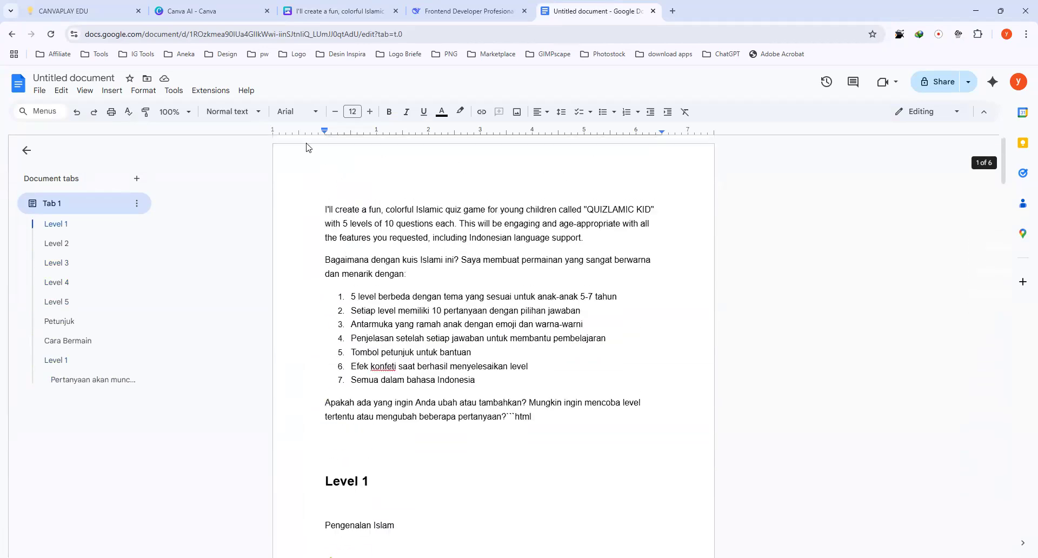
Step: Switch to the Canva document, delete the selected body text and paste the copied text in its place
left_click(334, 12)
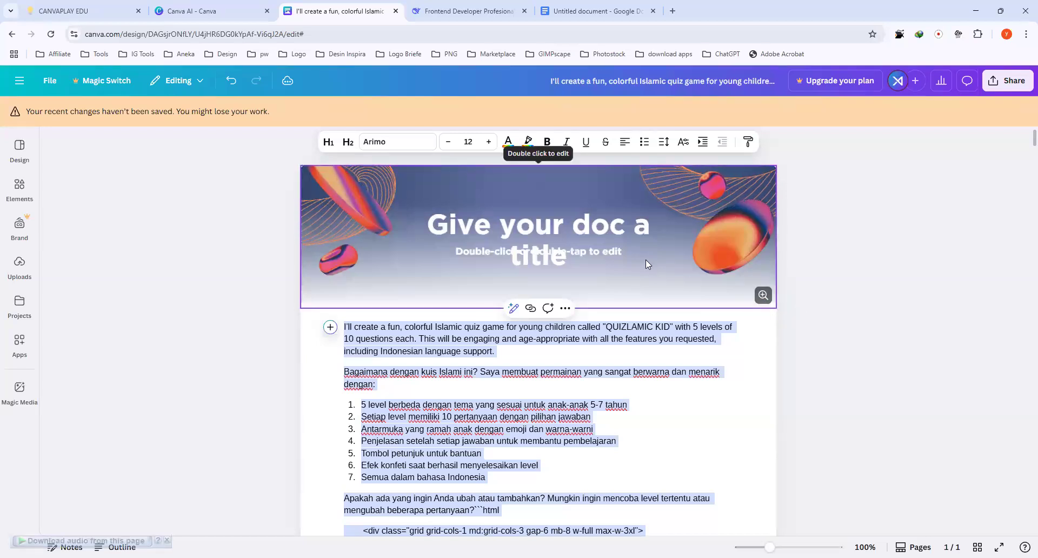
key("BackSpace")
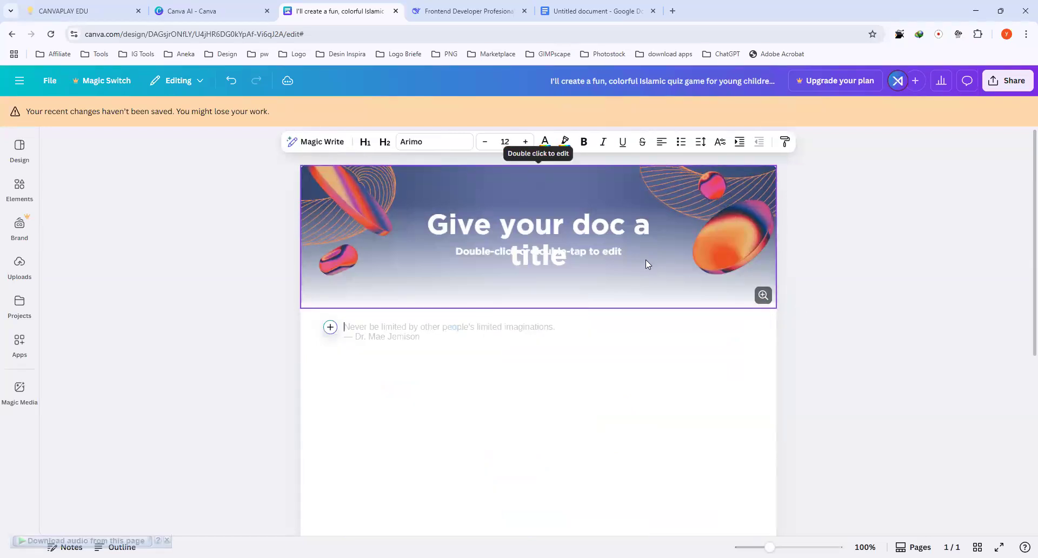
key("ctrl+v")
scroll(627, 201, "up", 20)
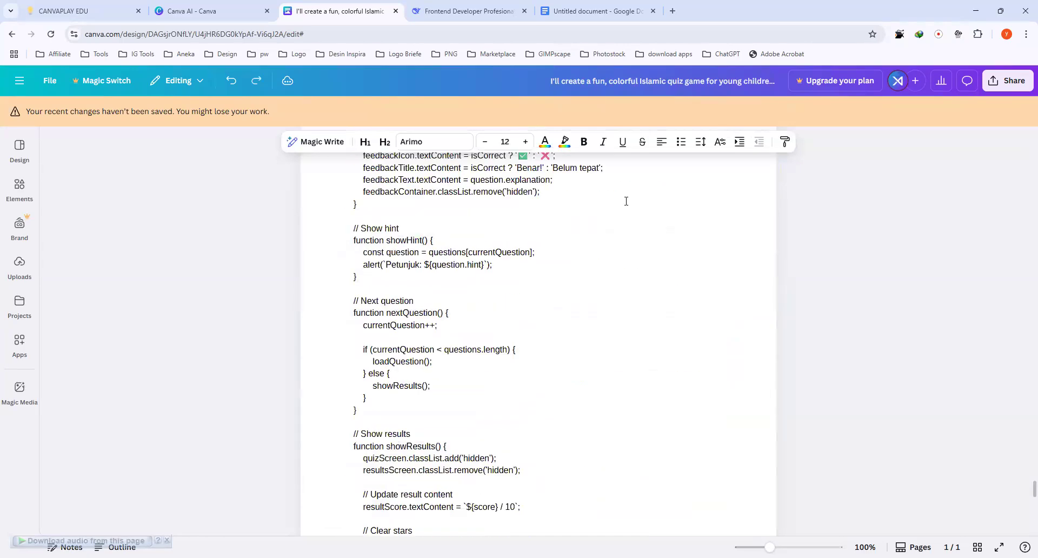
Step: Return to the beginning of the Canva document and delete the placeholder title banner above the body text
scroll(626, 201, "up", 20)
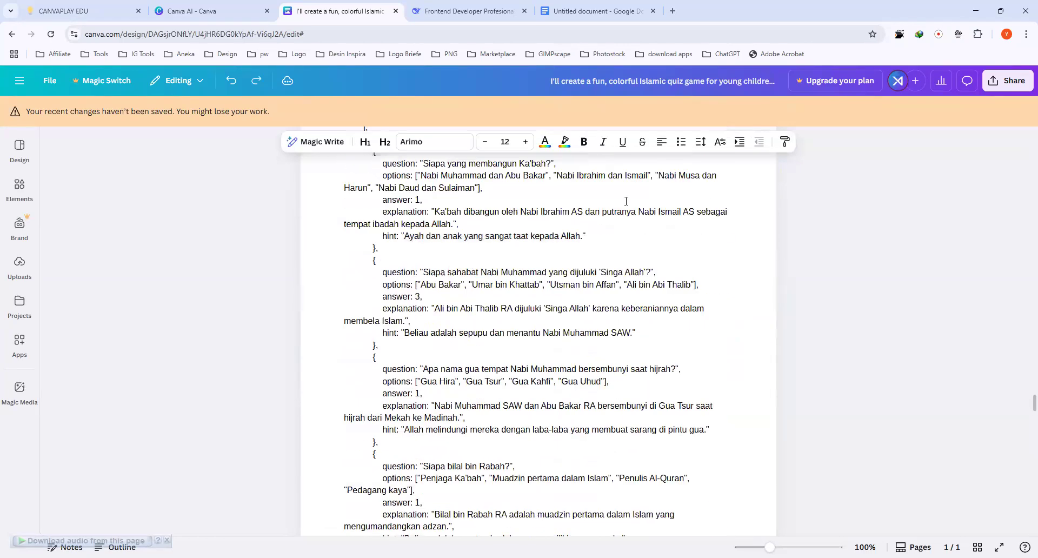
scroll(626, 202, "up", 20)
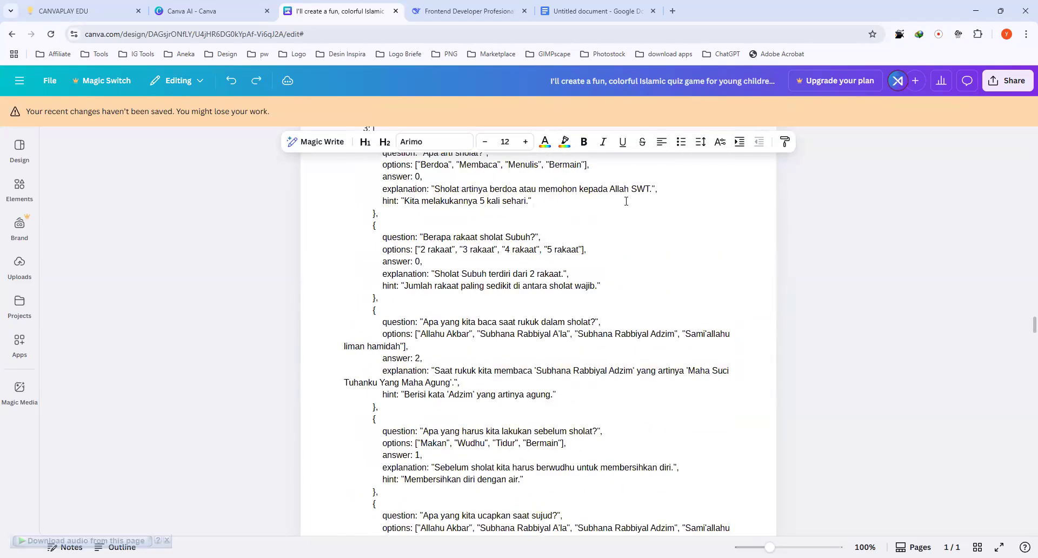
scroll(627, 201, "up", 20)
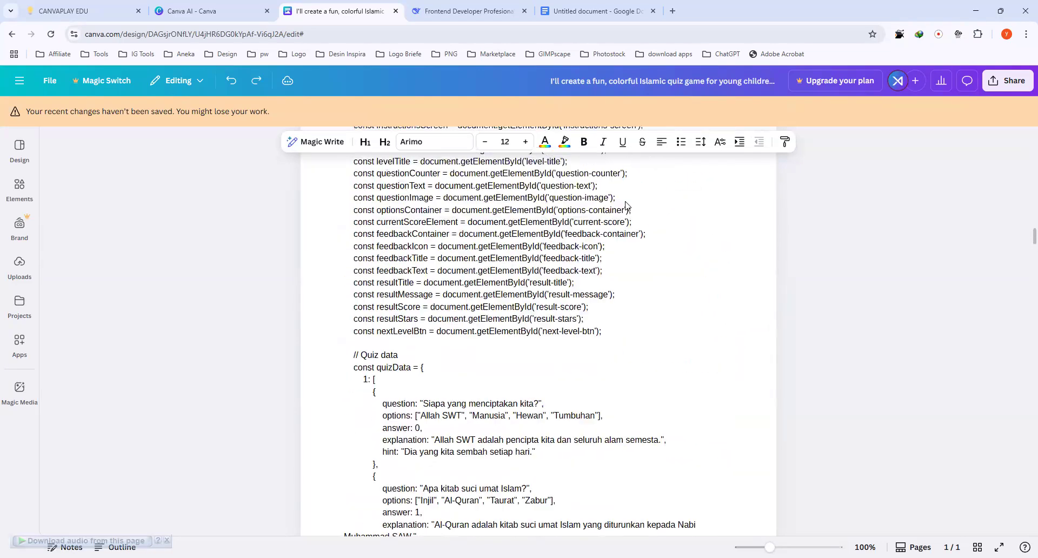
scroll(675, 363, "up", 20)
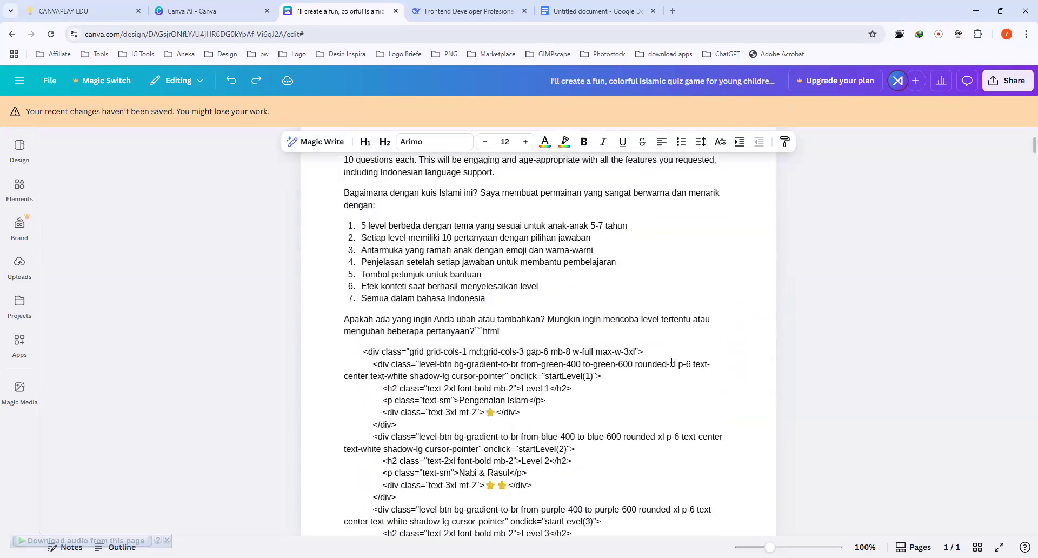
left_click(652, 262)
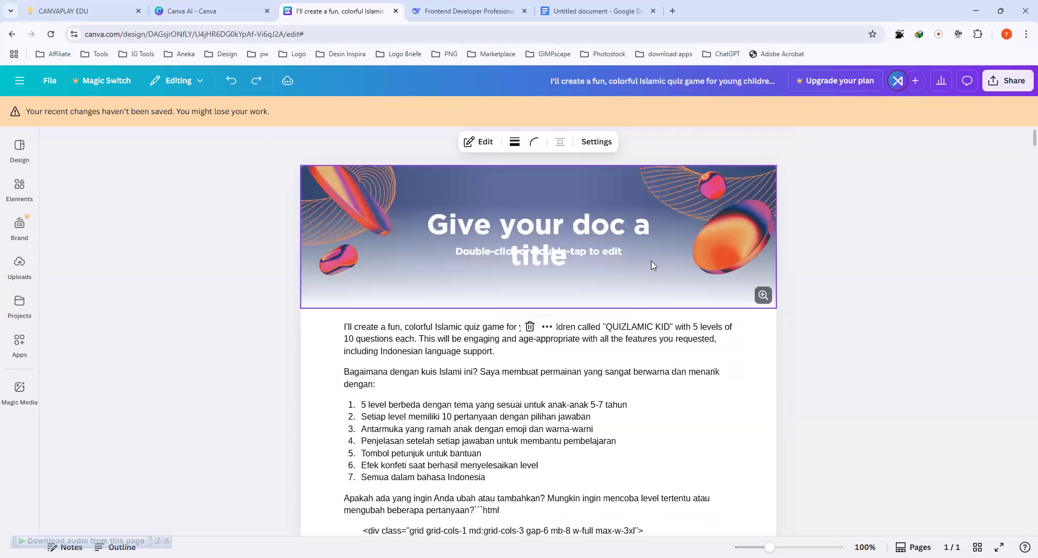
key("Delete")
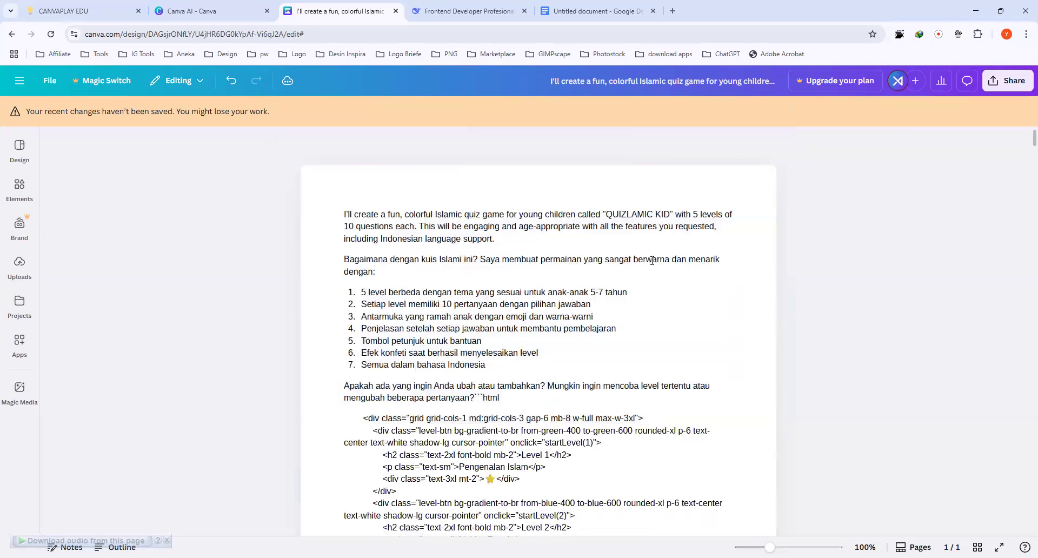
left_click(397, 220)
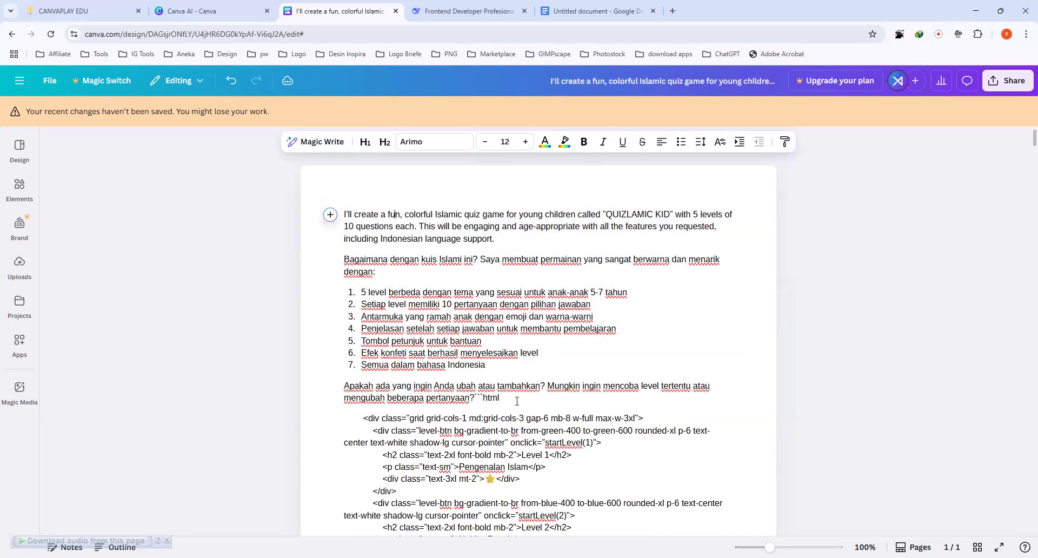
Step: Open the document's download settings, choose PDF Standard with A4 page size, and enable saving of the download settings
left_click(1000, 86)
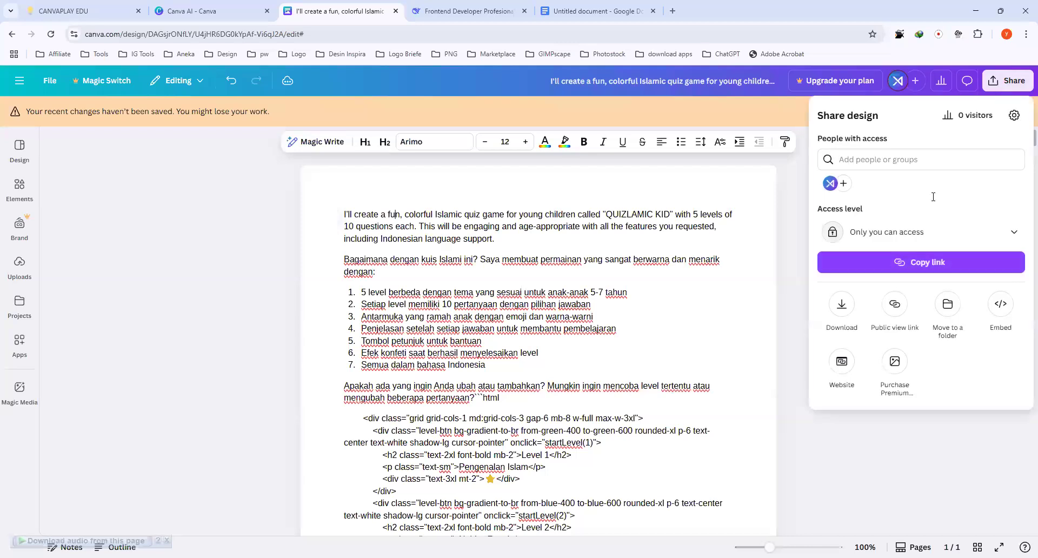
left_click(841, 306)
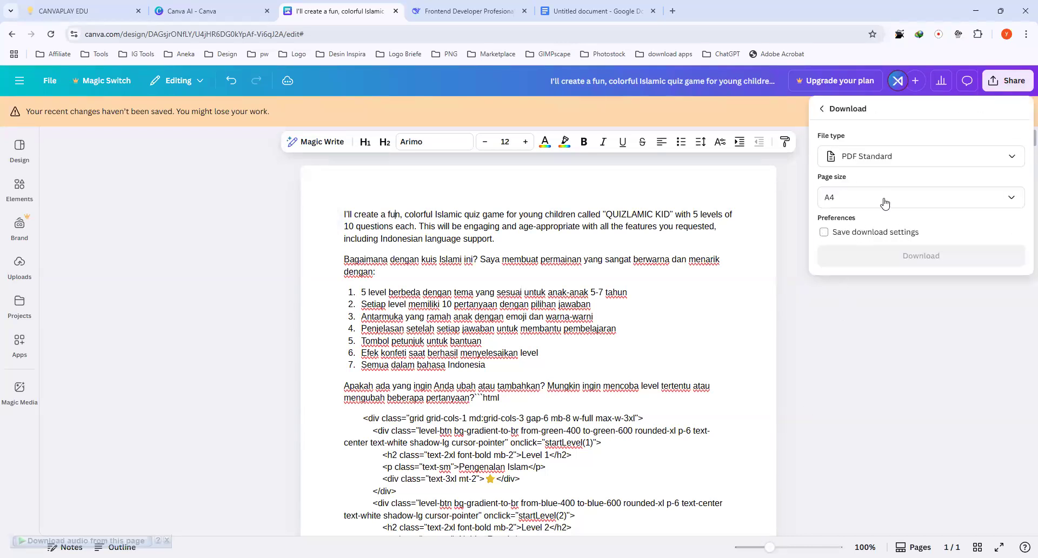
left_click(872, 156)
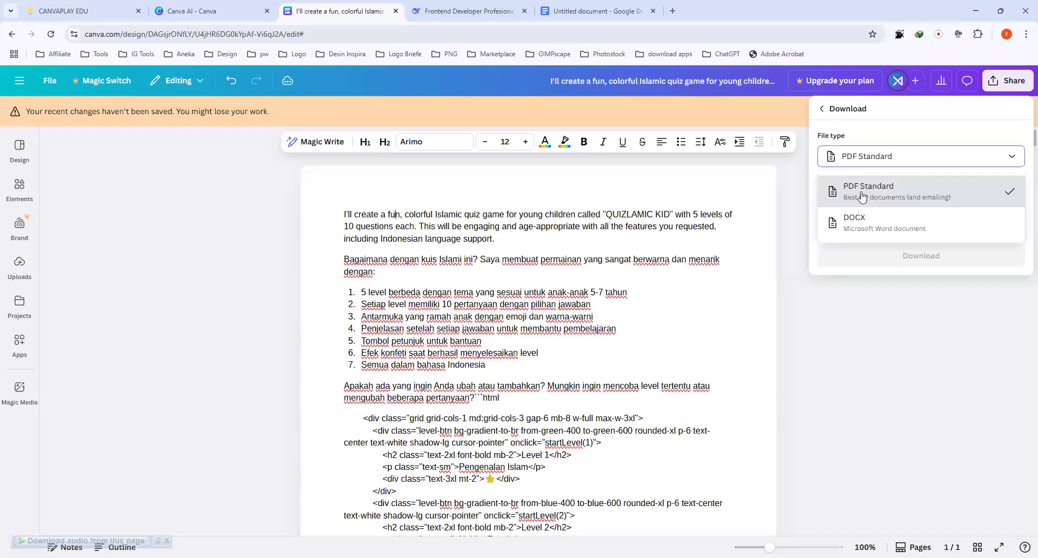
left_click(863, 190)
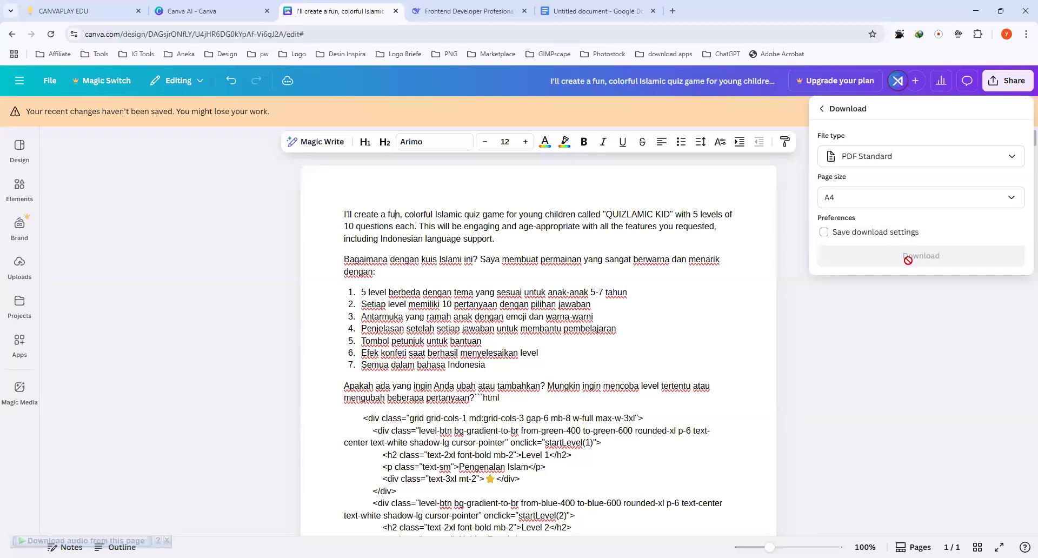
left_click(917, 196)
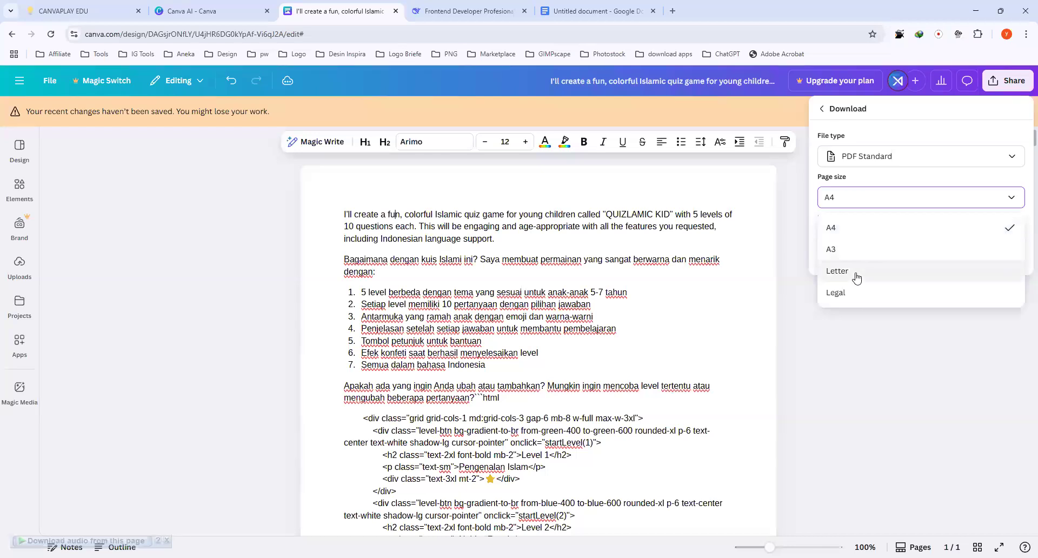
left_click(860, 273)
left_click(860, 199)
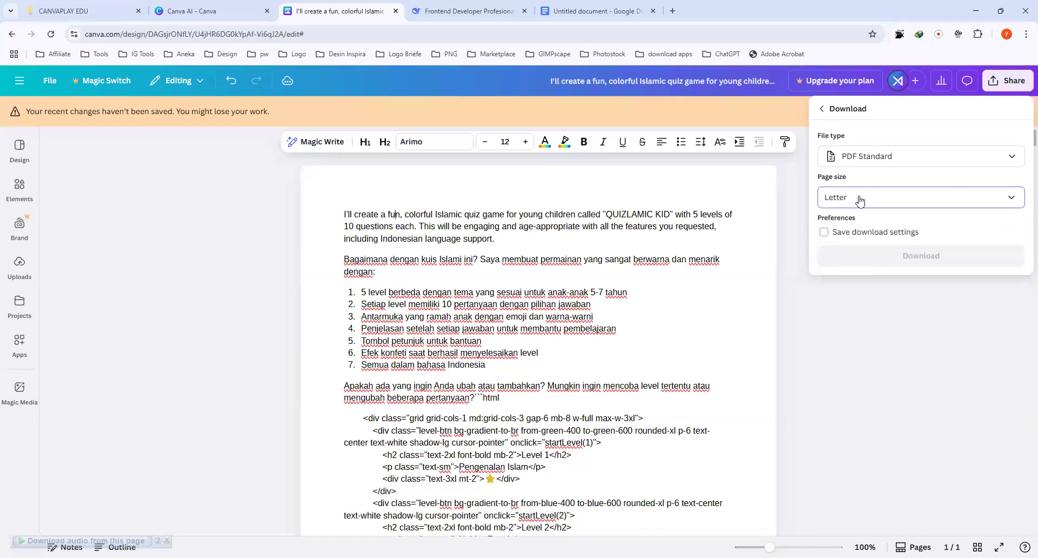
left_click(849, 228)
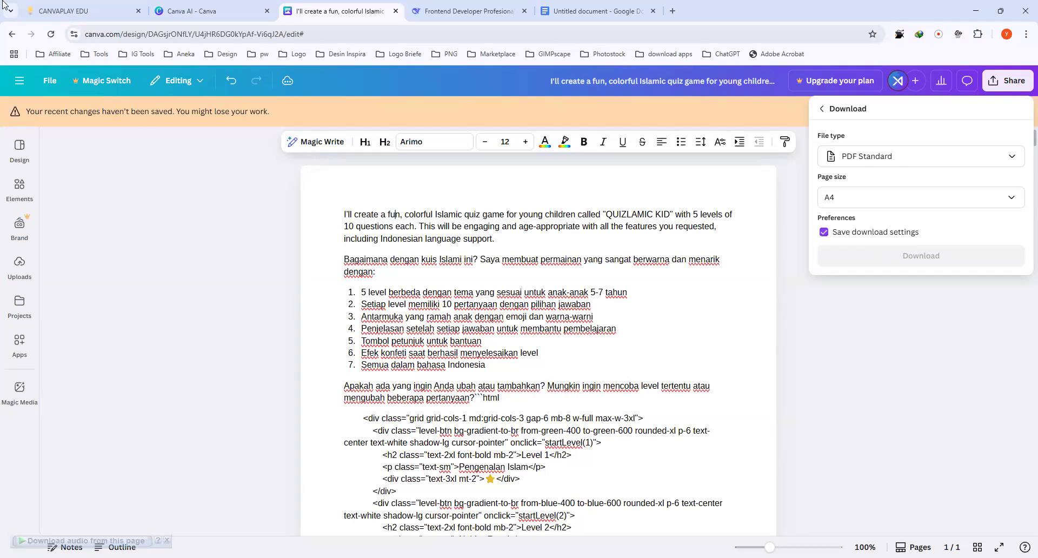
Step: Reload the Canva document and delete the title banner above the body text
left_click(51, 35)
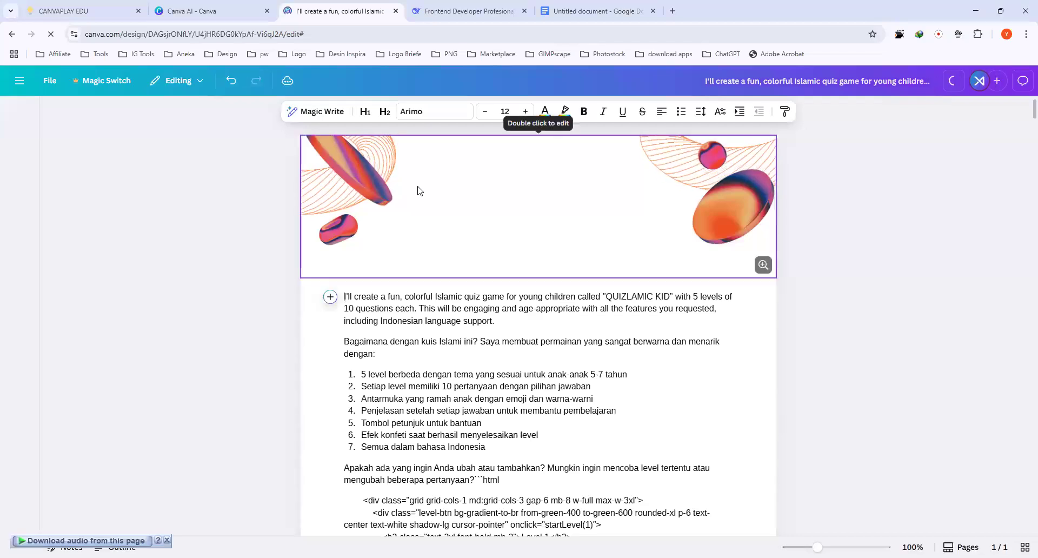
left_click(352, 180)
key("Delete")
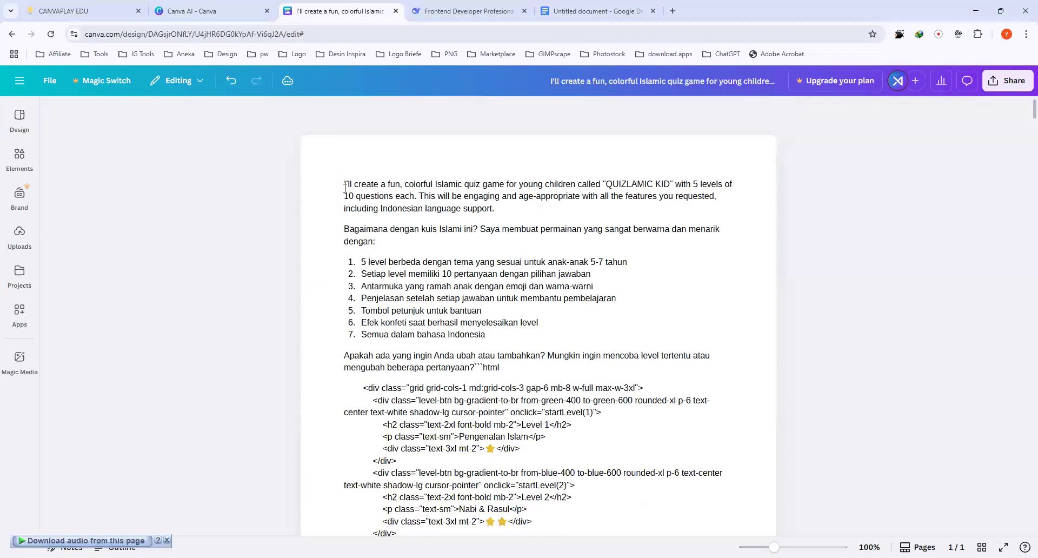
Step: Open the reloaded document's download options and choose PDF Standard as the file type
left_click(1007, 81)
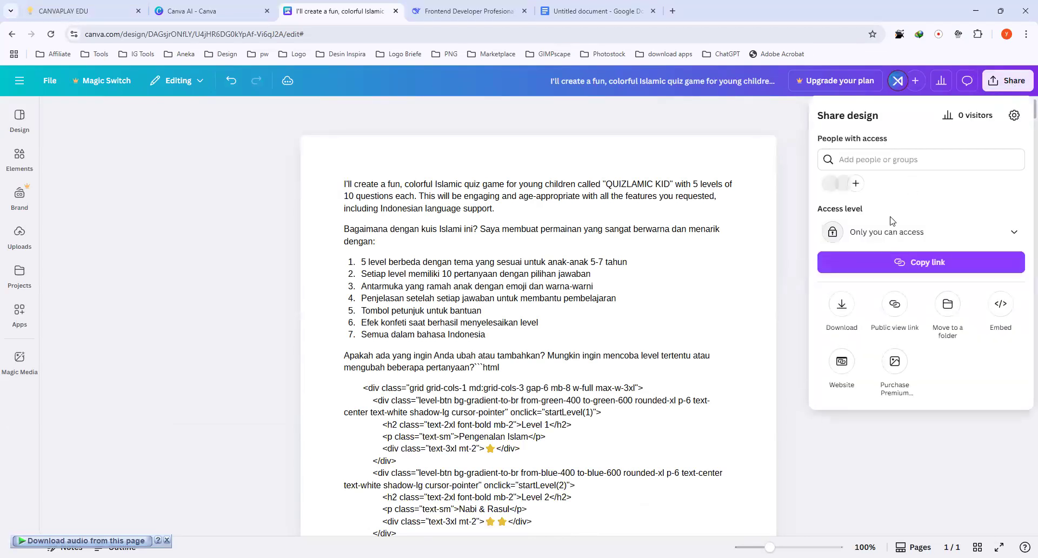
left_click(841, 312)
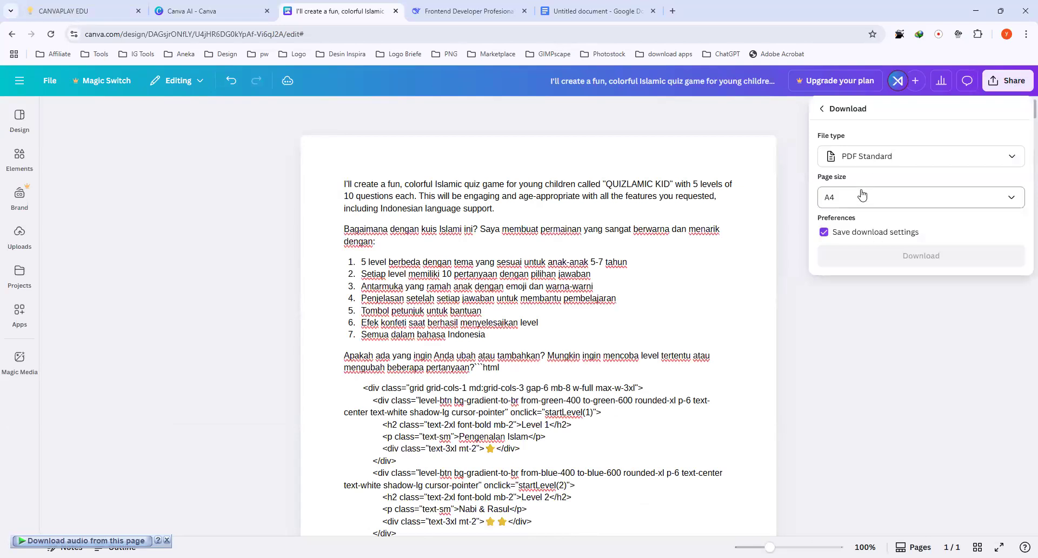
left_click(865, 156)
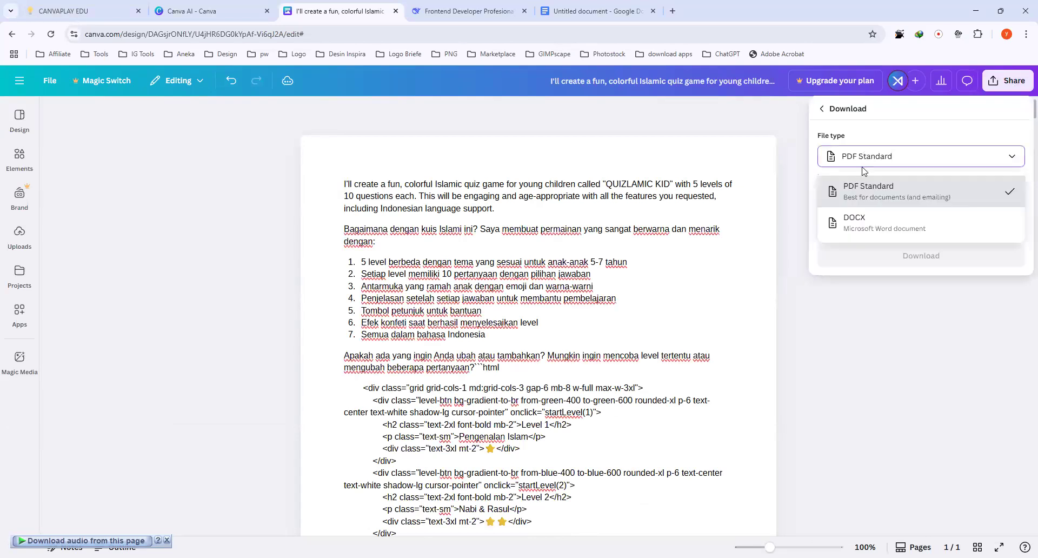
left_click(864, 199)
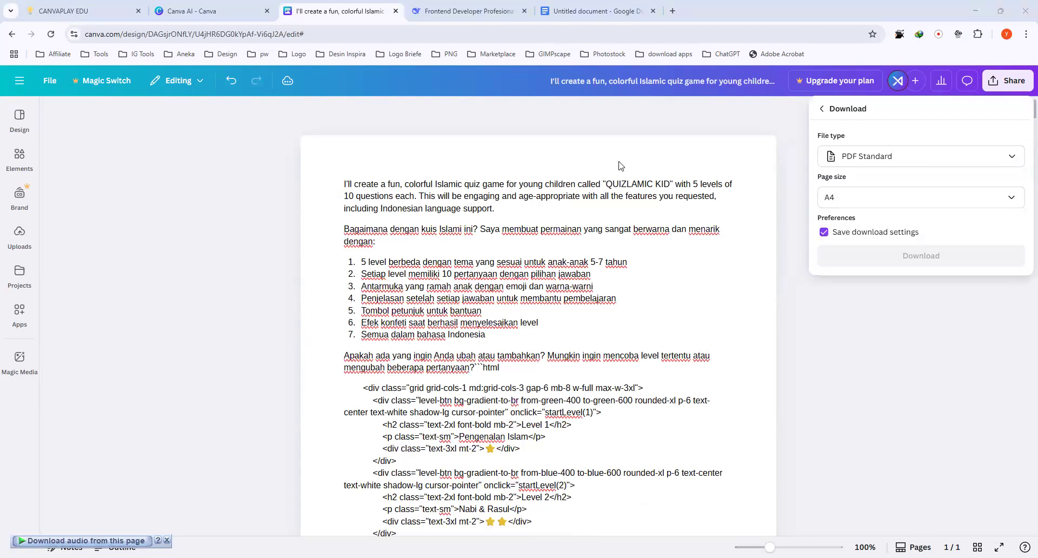
Step: Select the entire body text of the Canva document and copy it
left_click(352, 184)
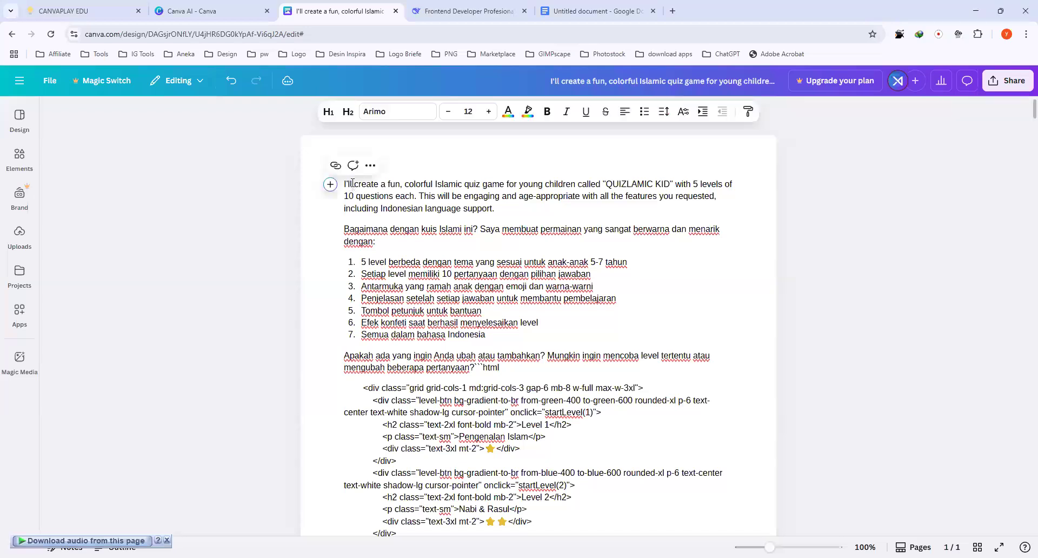
left_click_drag(345, 184, 434, 315)
key("ctrl+a")
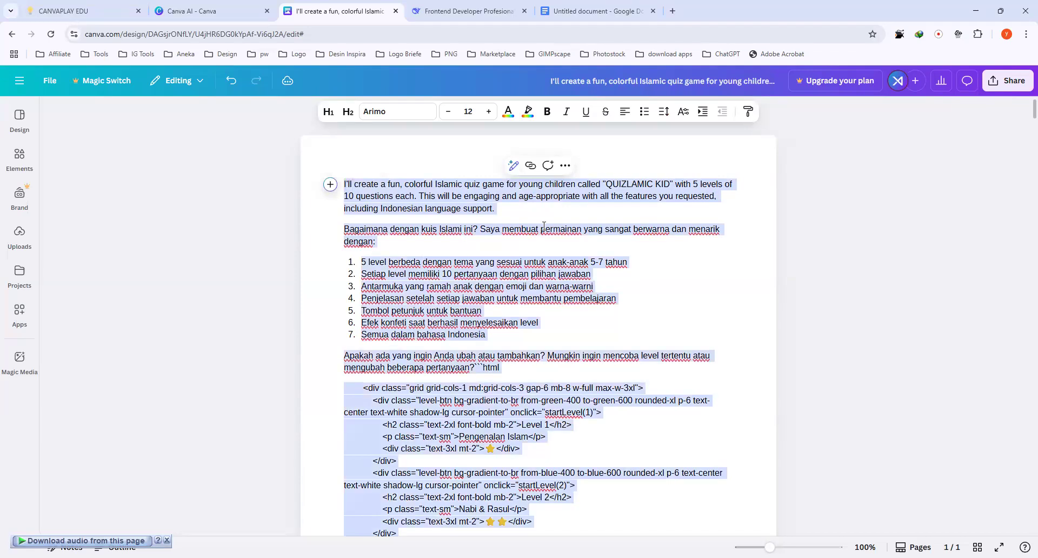
right_click(445, 204)
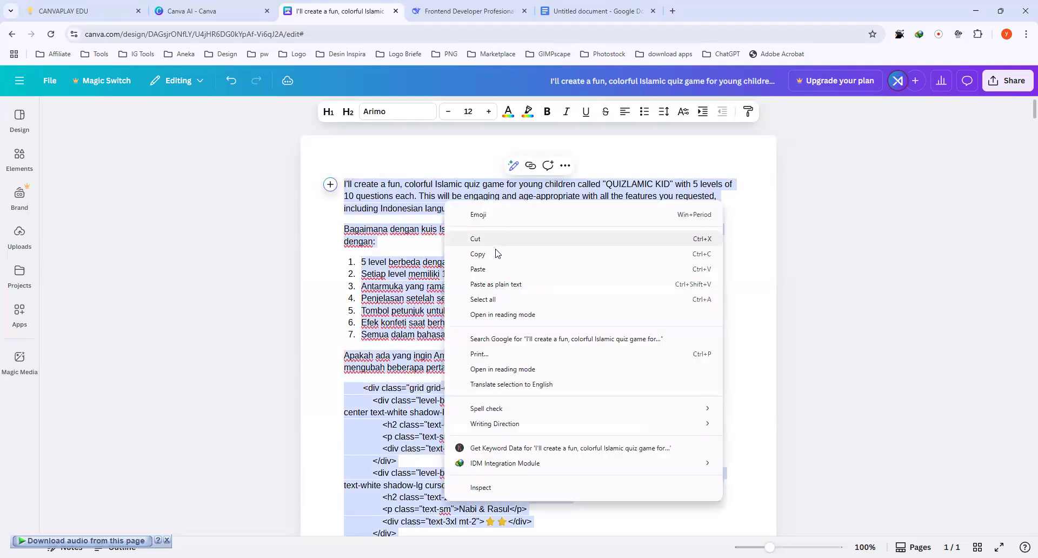
left_click(497, 253)
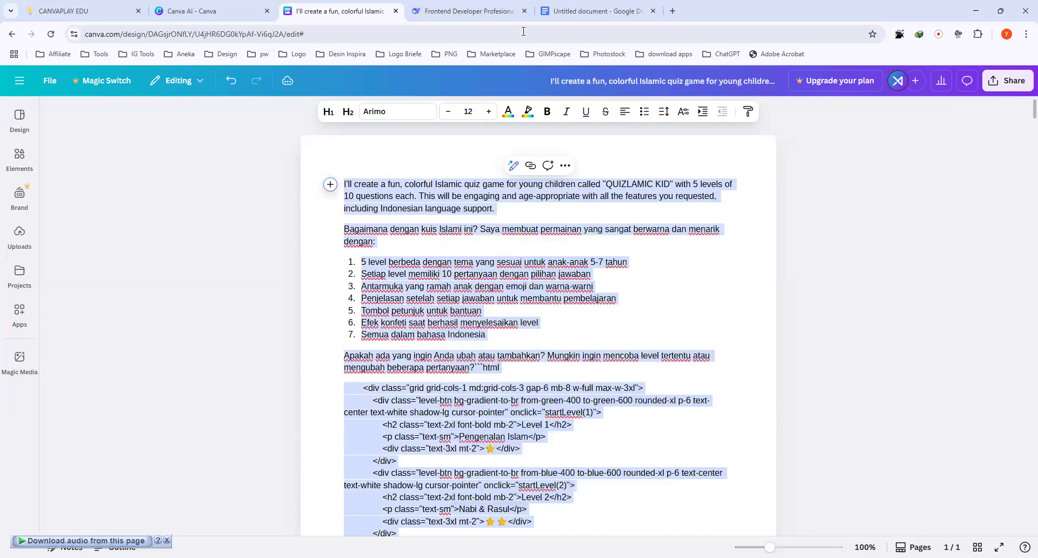
Step: Switch to the Google Docs document, replace all its content with the copied text, and review the pasted pages
left_click(595, 10)
left_click(372, 278)
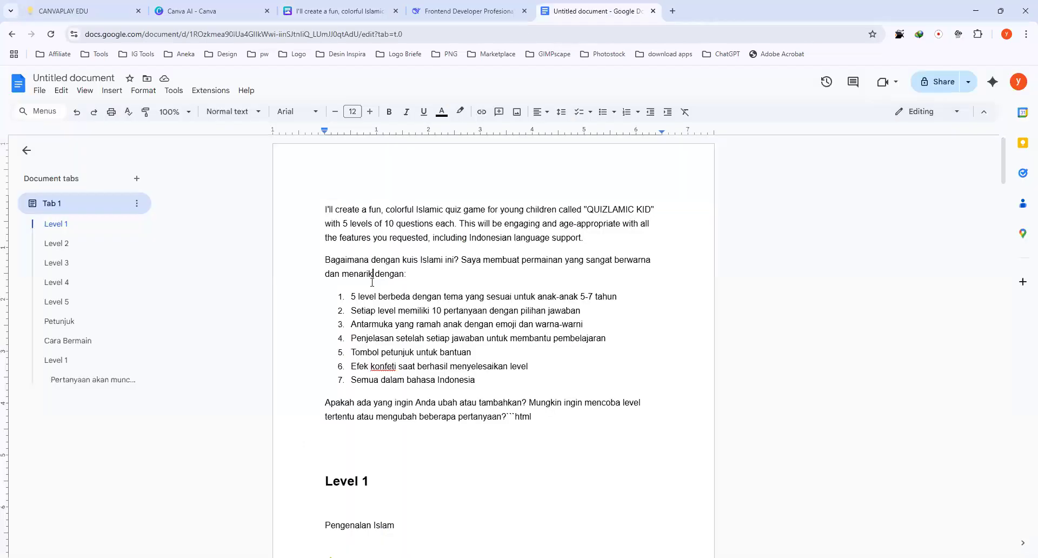
key("ctrl+a")
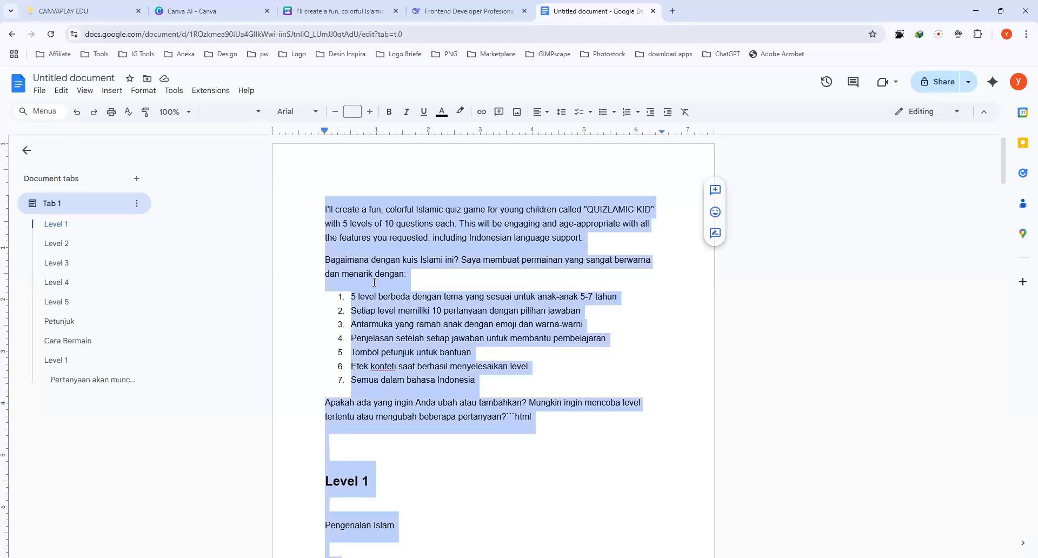
key("ctrl+v")
scroll(374, 281, "up", 15)
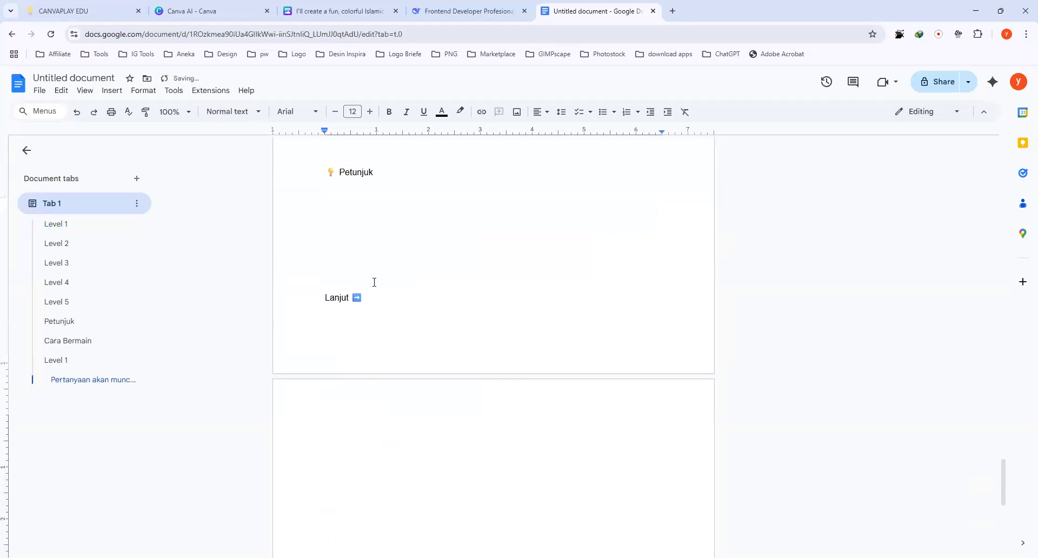
scroll(374, 282, "up", 20)
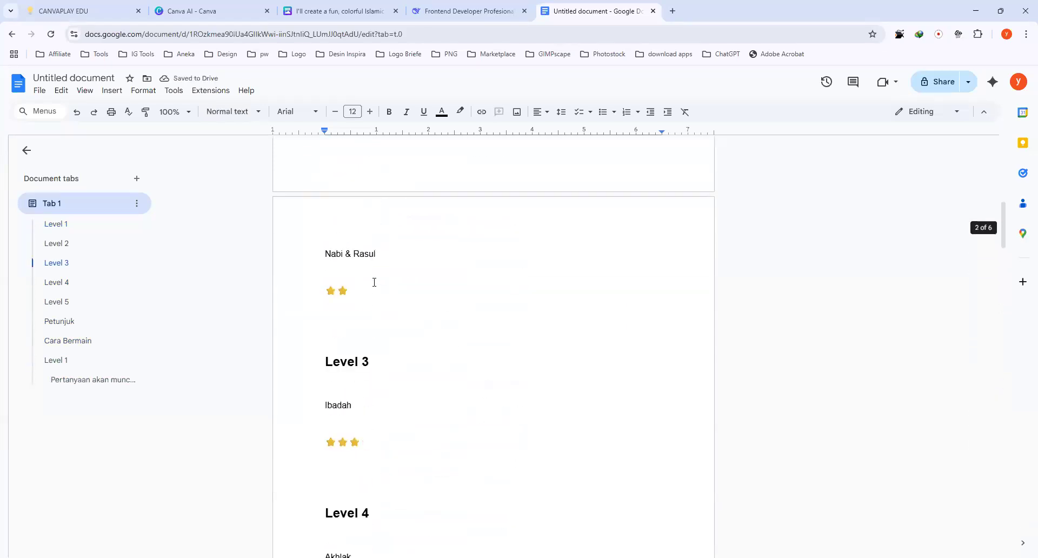
scroll(374, 282, "down", 20)
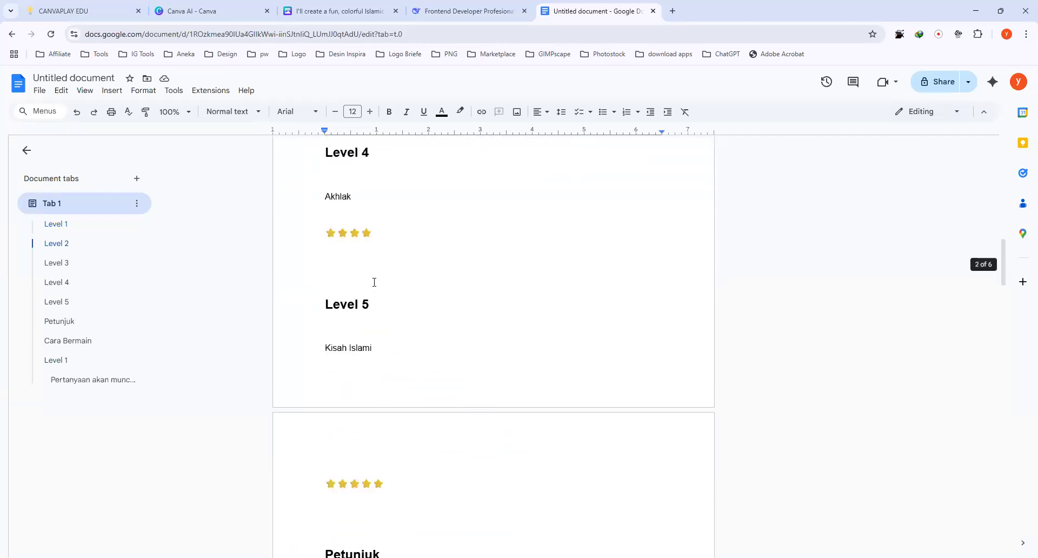
scroll(375, 281, "down", 15)
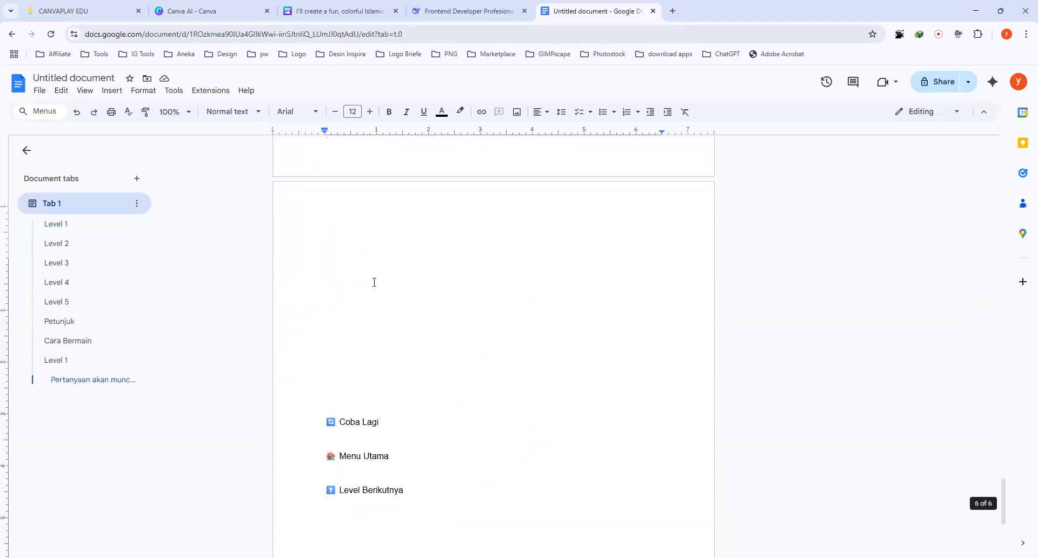
Step: Switch to the Canva document, try the read-only Viewing mode, and return it to Editing mode
left_click(312, 12)
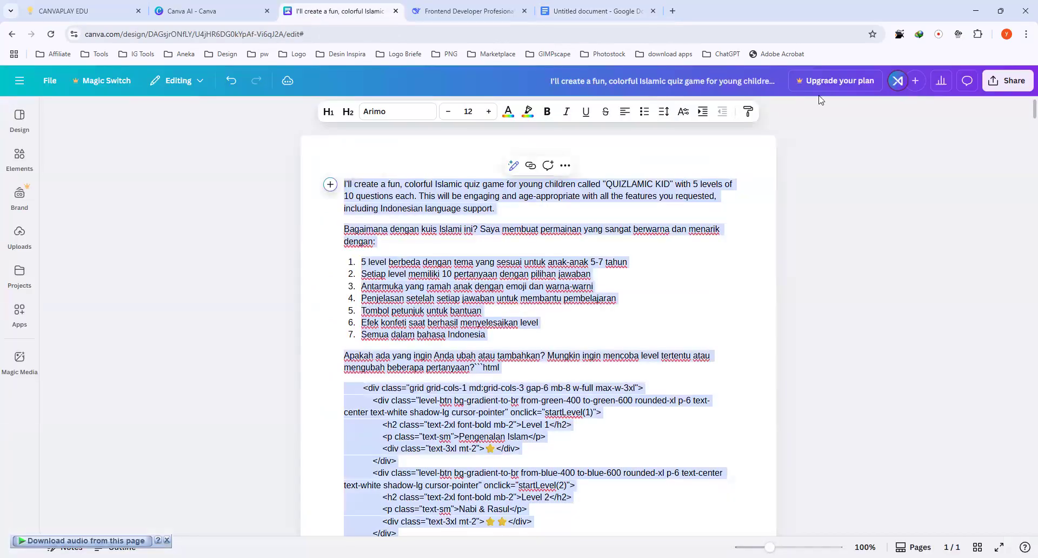
left_click(180, 81)
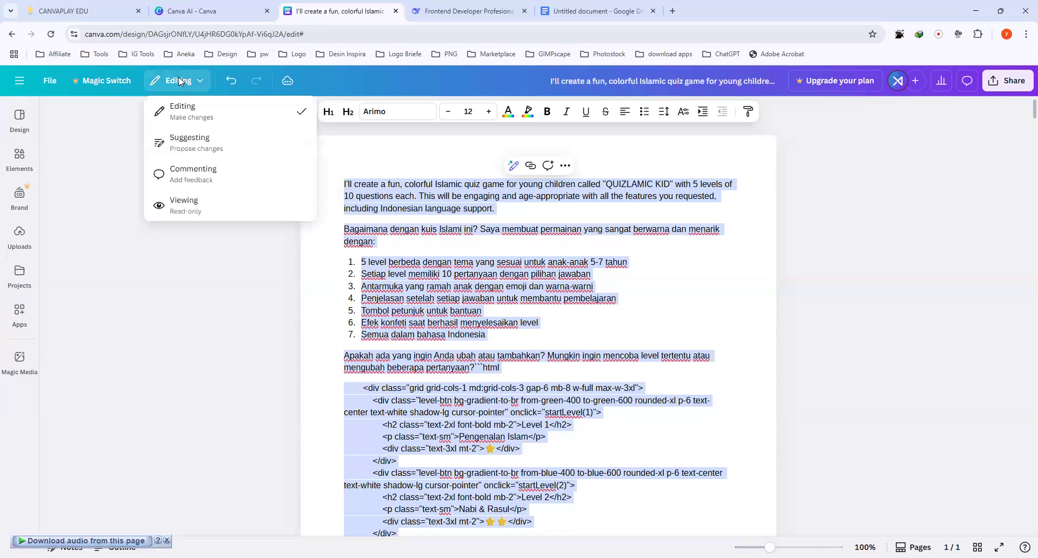
left_click(194, 211)
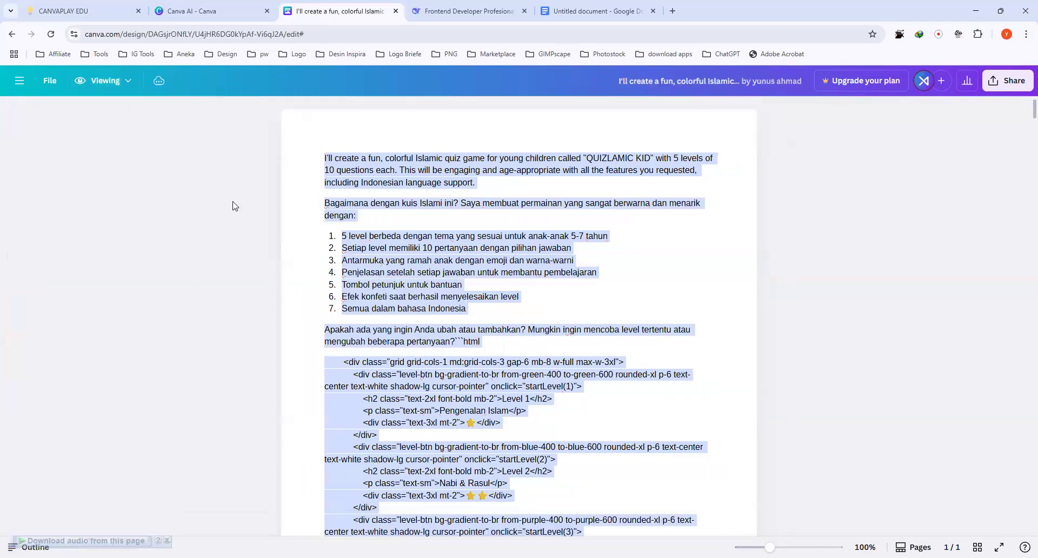
left_click(112, 82)
left_click(112, 104)
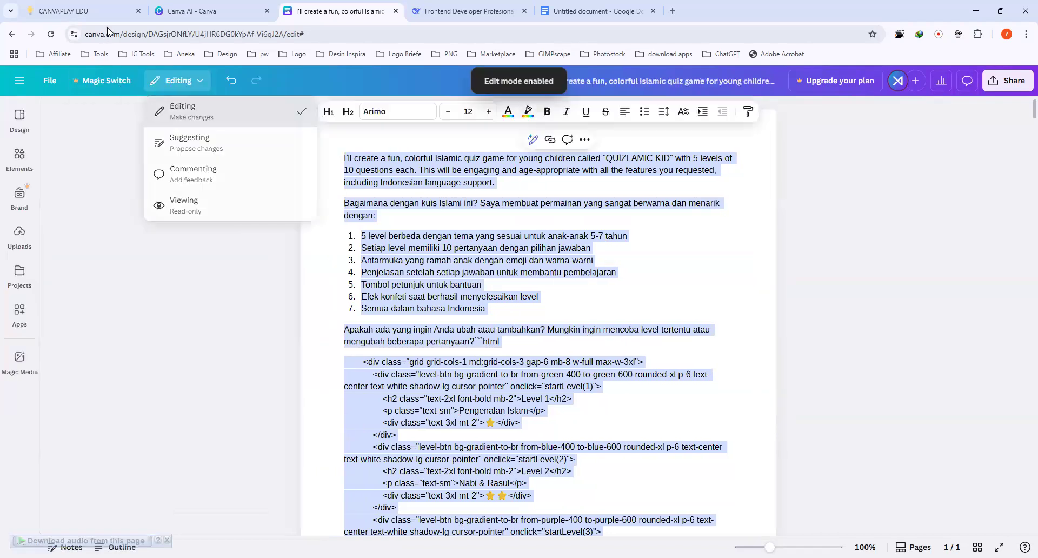
Step: Switch to the Canva AI quiz chat, view the web page's source code, and close the source view
left_click(108, 16)
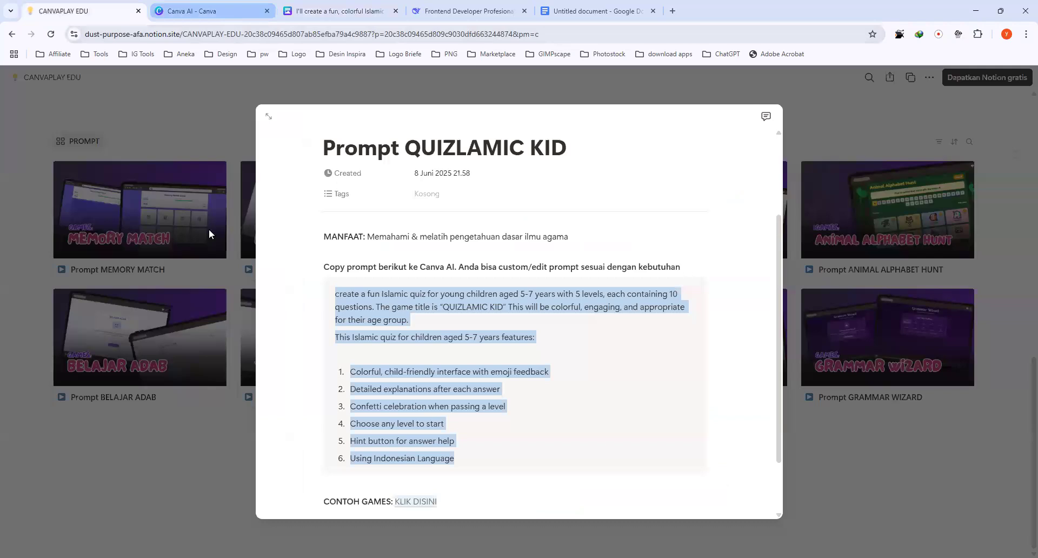
left_click(208, 12)
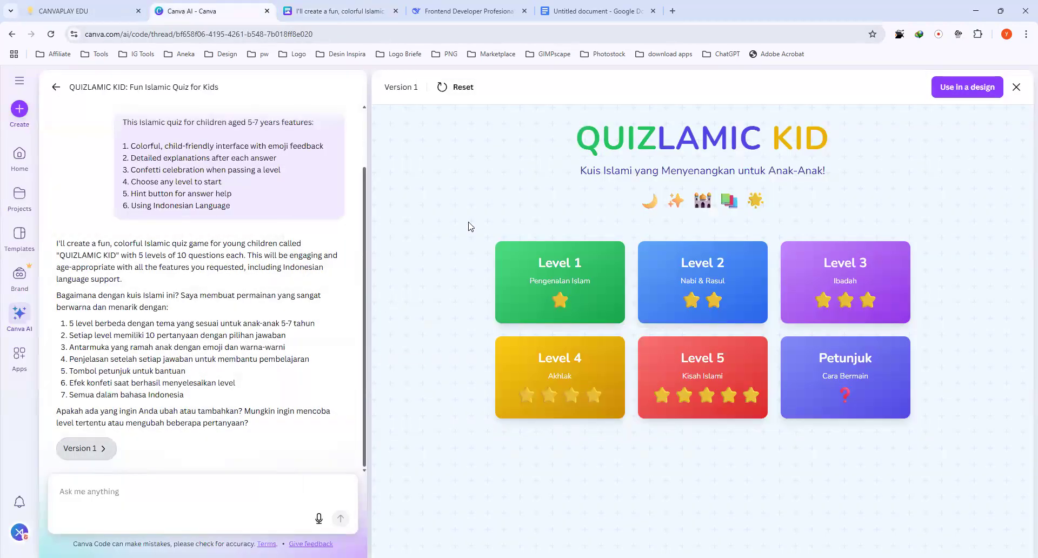
right_click(493, 216)
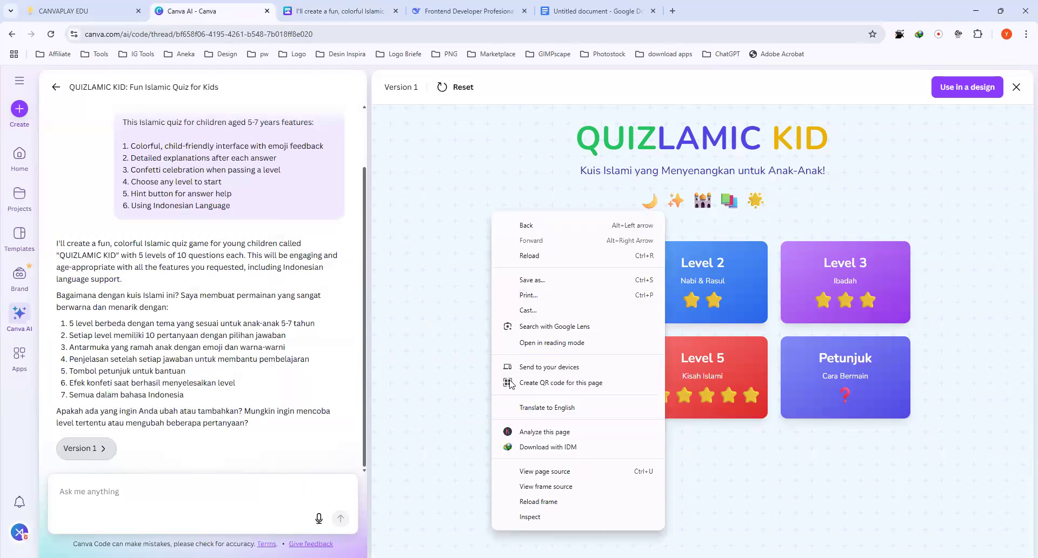
left_click(554, 478)
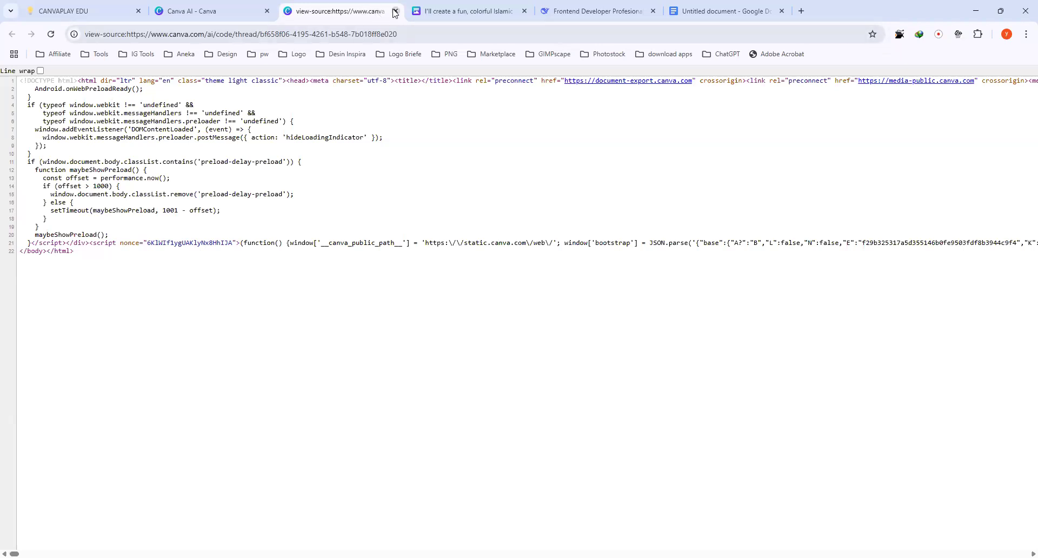
key("ctrl+w")
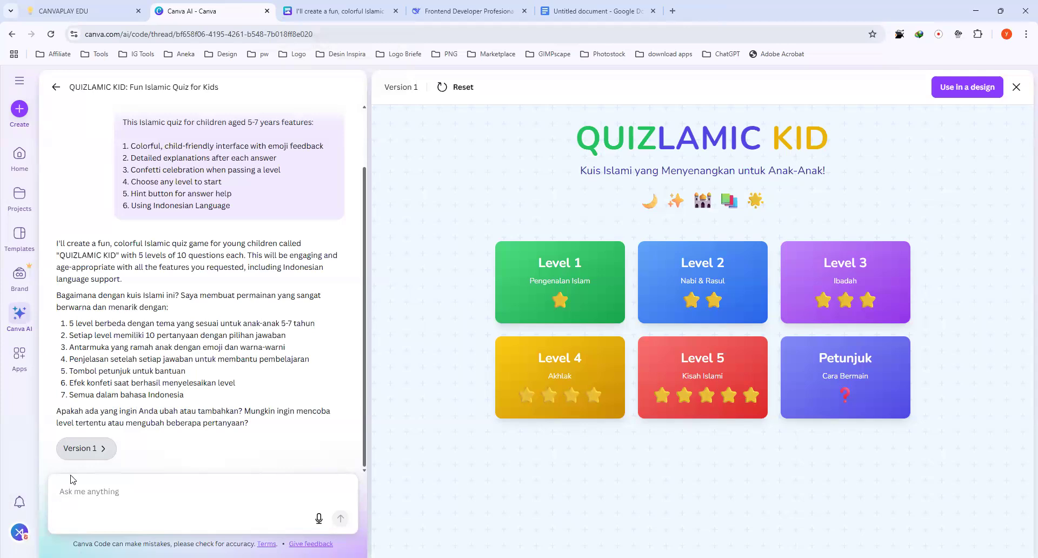
Step: Check the Canva account options, expand the chat history, and look through the QUIZLAMIC KID conversation
left_click(20, 530)
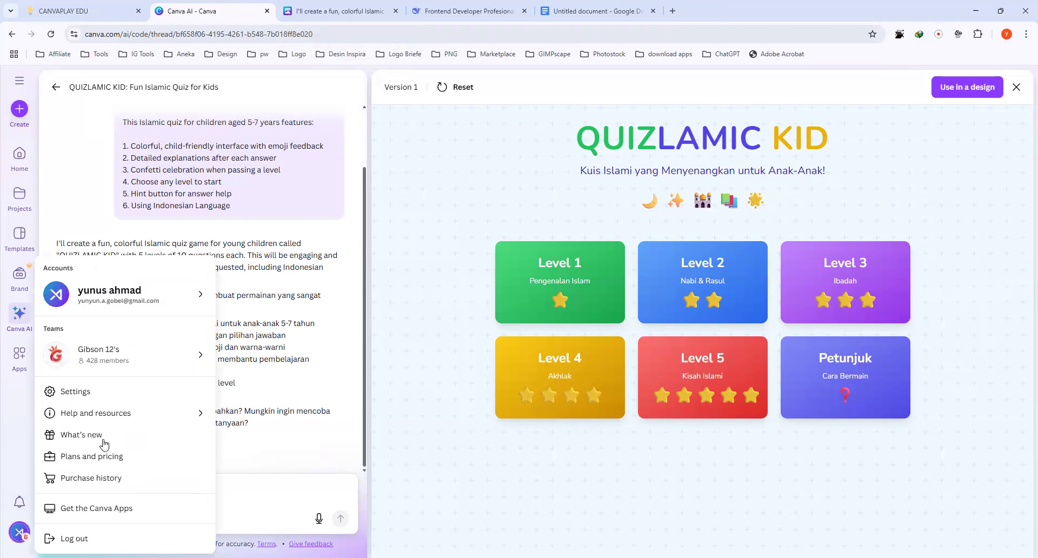
left_click(1, 401)
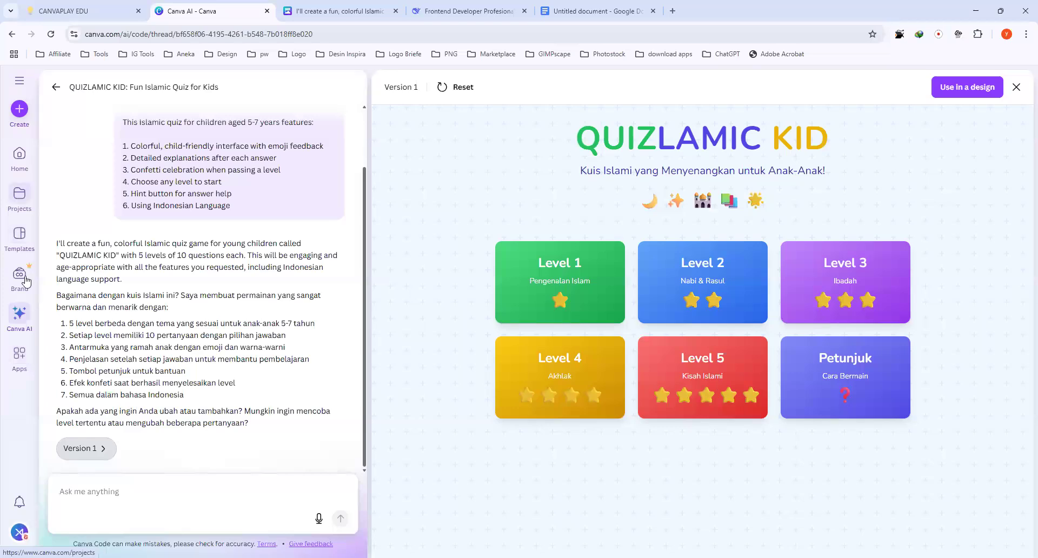
left_click(23, 84)
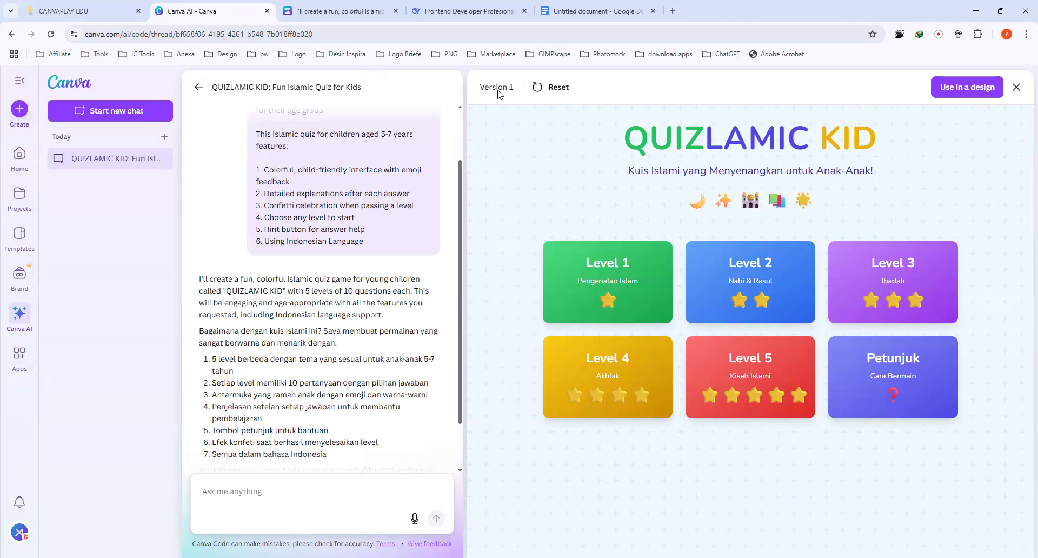
scroll(378, 202, "up", 1)
scroll(378, 202, "down", 2)
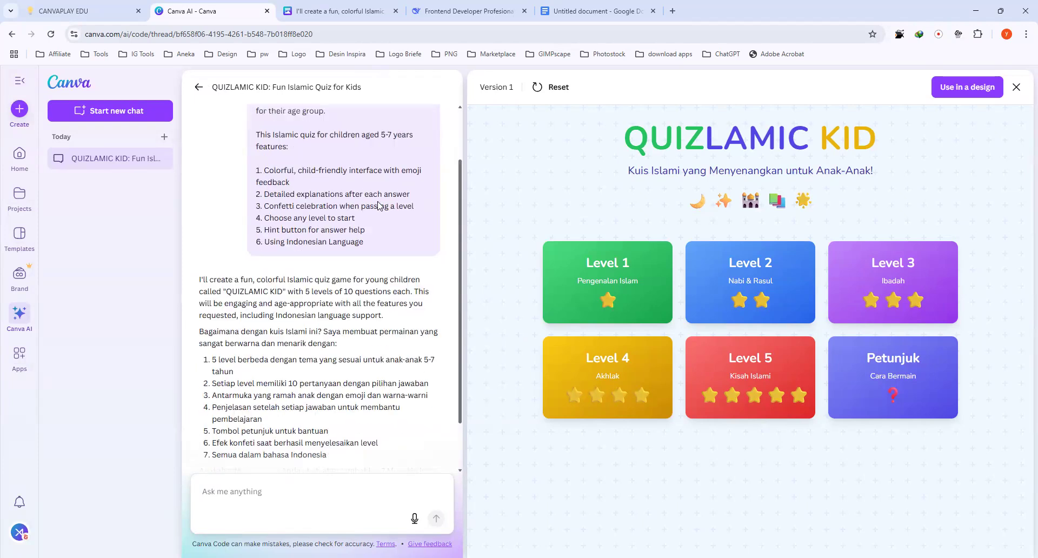
left_click(242, 454)
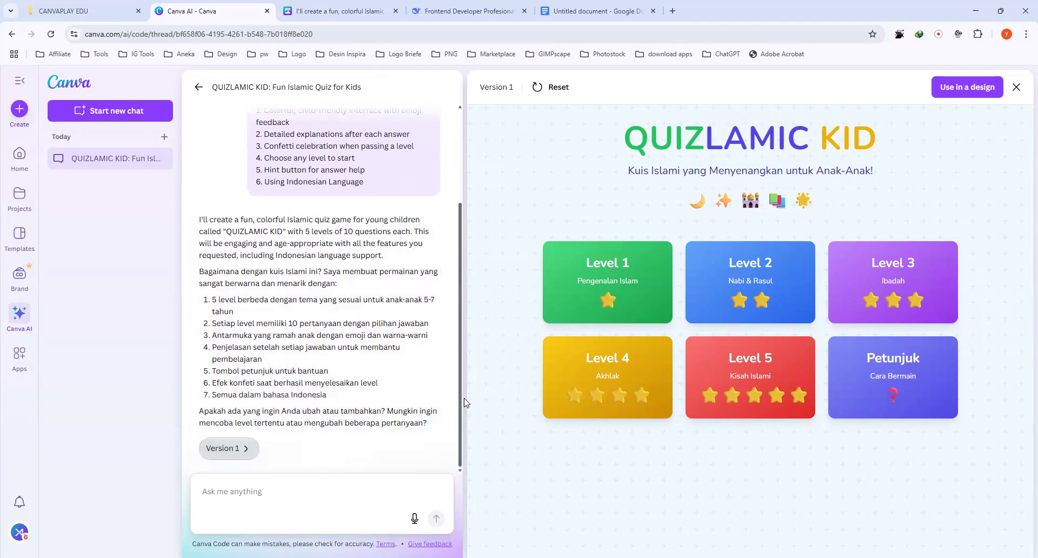
scroll(353, 310, "up", 3)
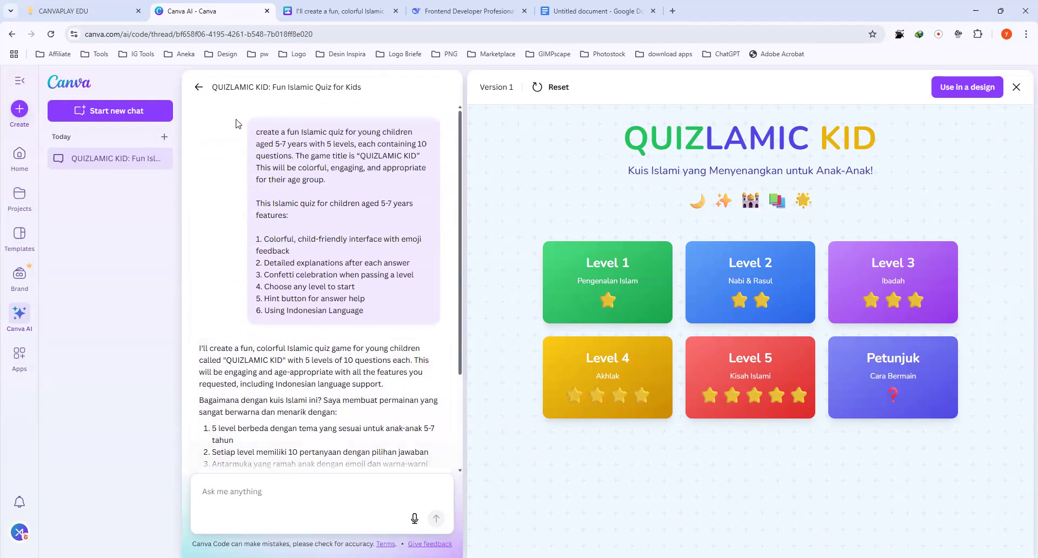
Step: Leave the quiz chat for the Canva AI start page, then reopen the QUIZLAMIC KID chat and its Version 1 preview
left_click(198, 88)
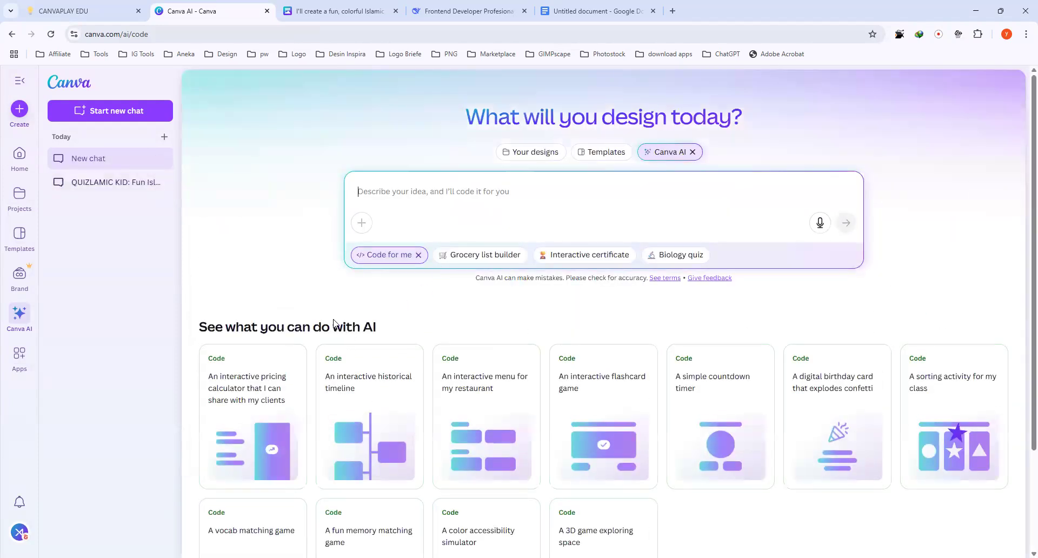
scroll(341, 326, "down", 3)
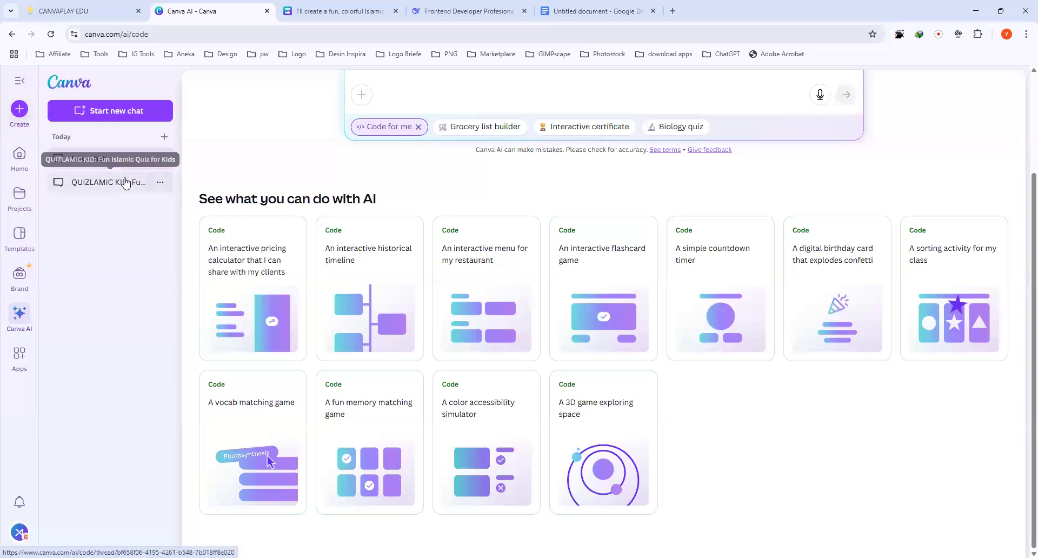
left_click(155, 181)
scroll(248, 199, "down", 1)
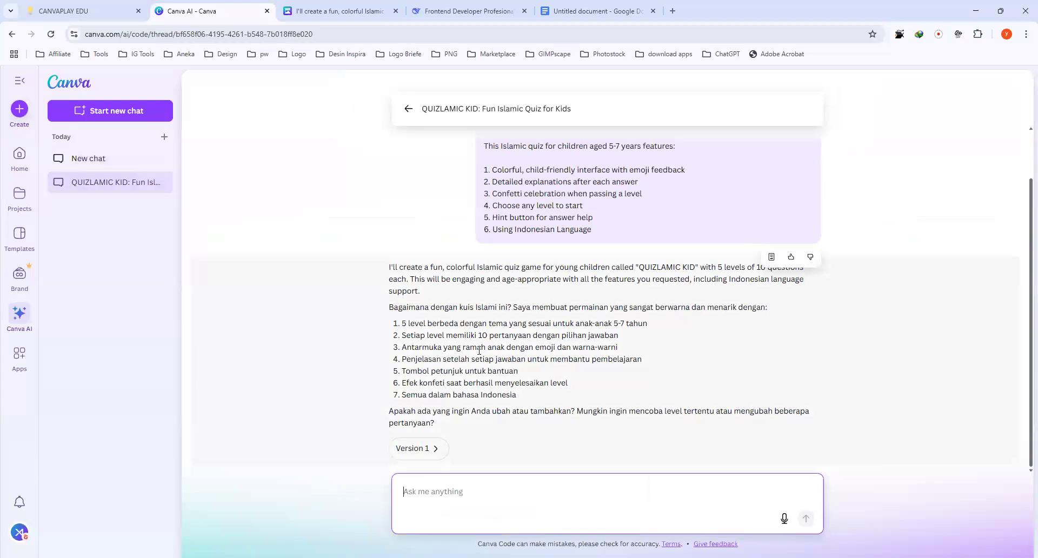
left_click(437, 449)
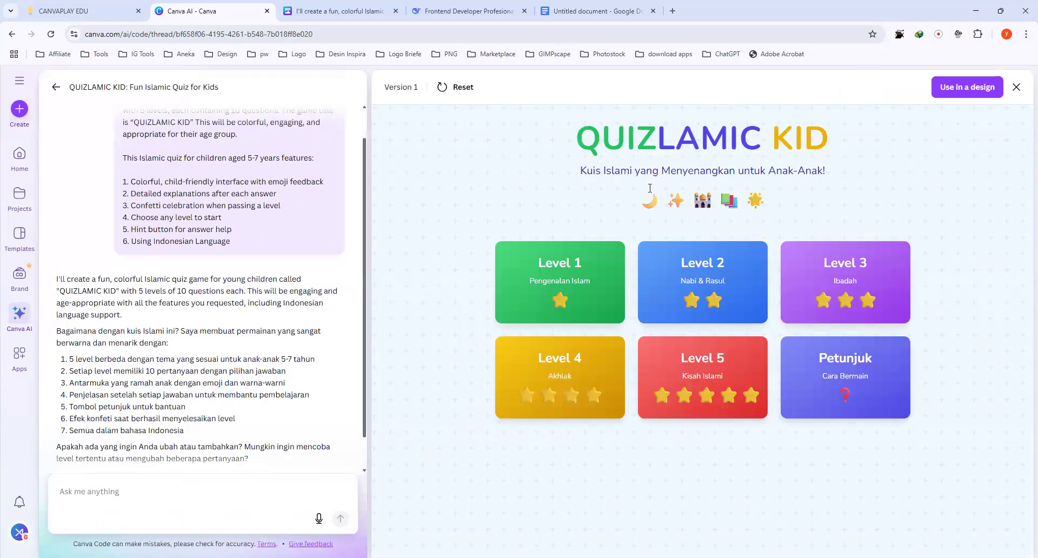
Step: Close and reopen the Version 1 preview, reset the game, and close the preview to review the full conversation
left_click(1017, 86)
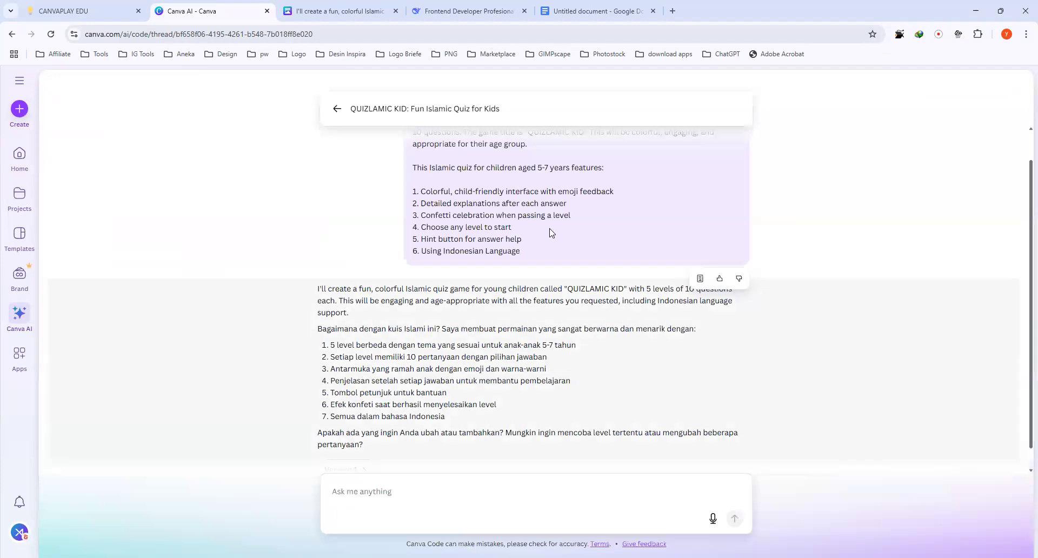
scroll(541, 422, "down", 1)
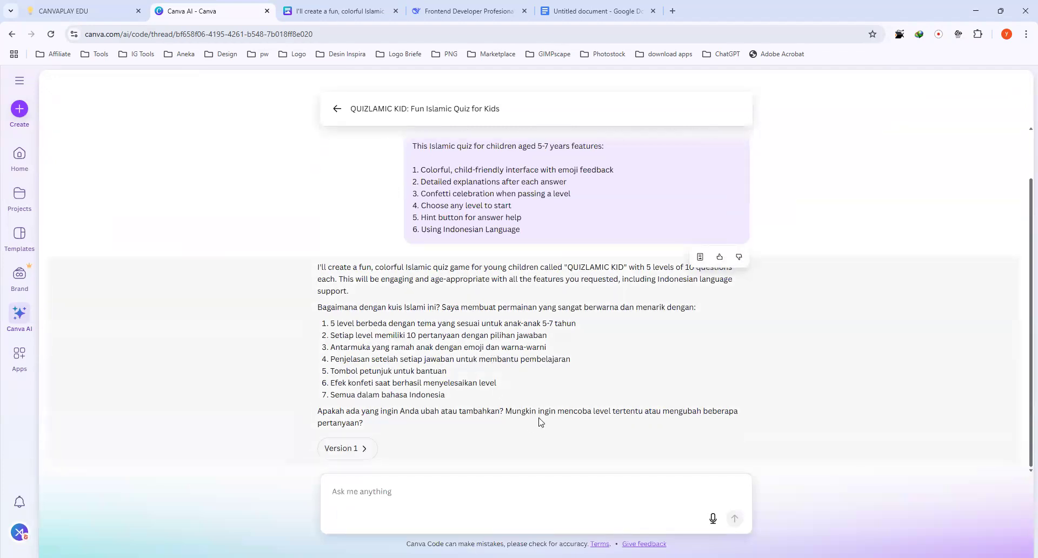
left_click(341, 448)
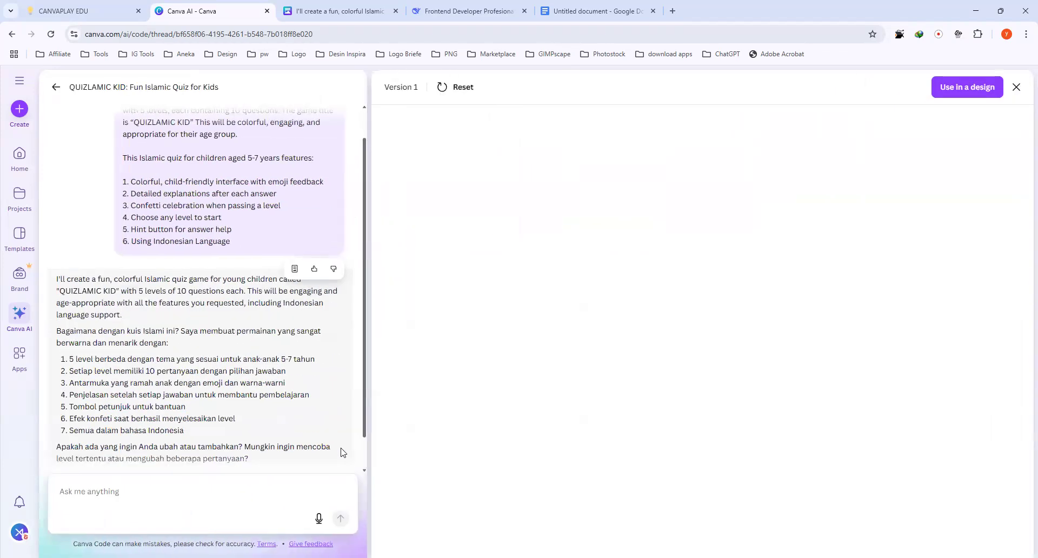
left_click(445, 91)
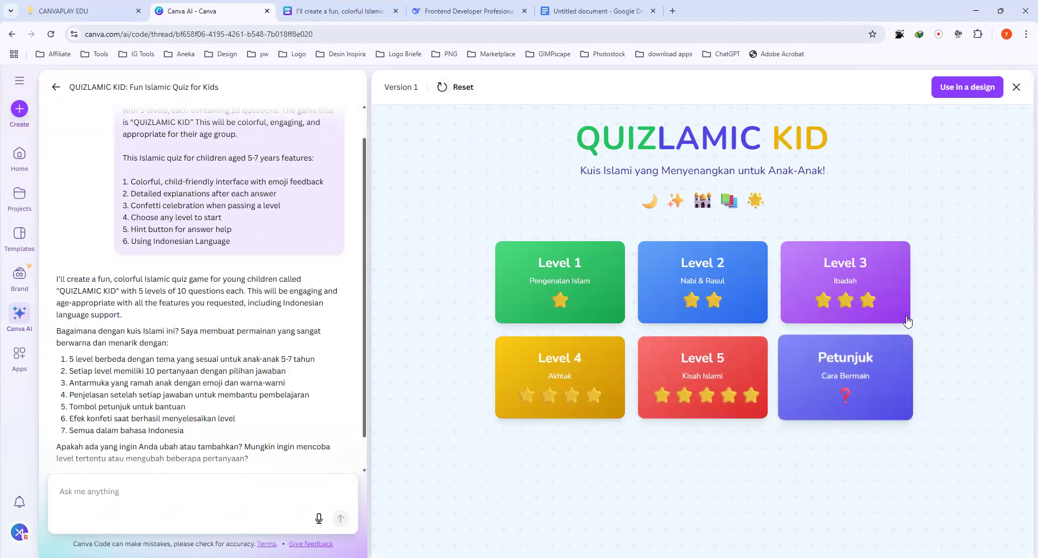
left_click(1017, 88)
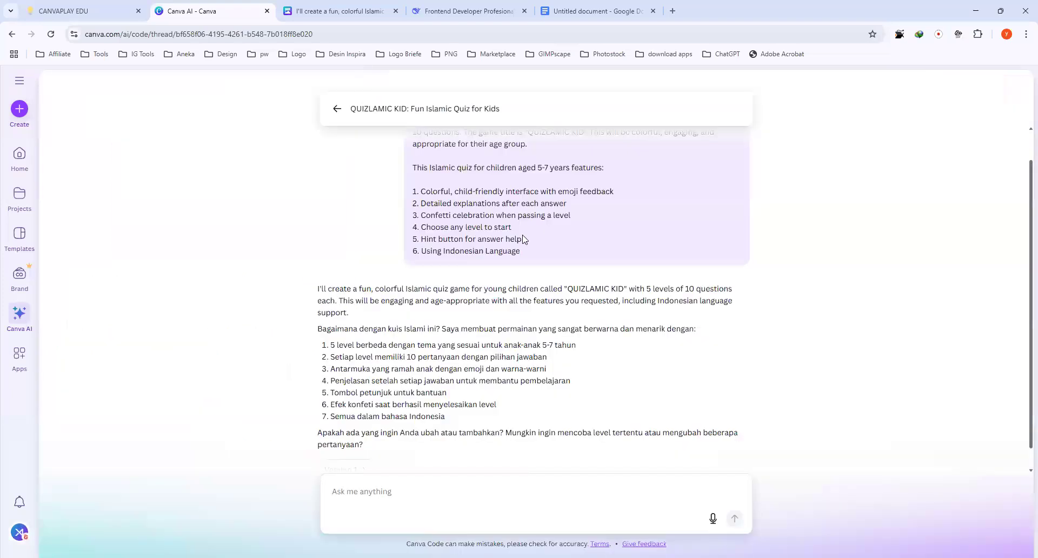
scroll(523, 239, "up", 1)
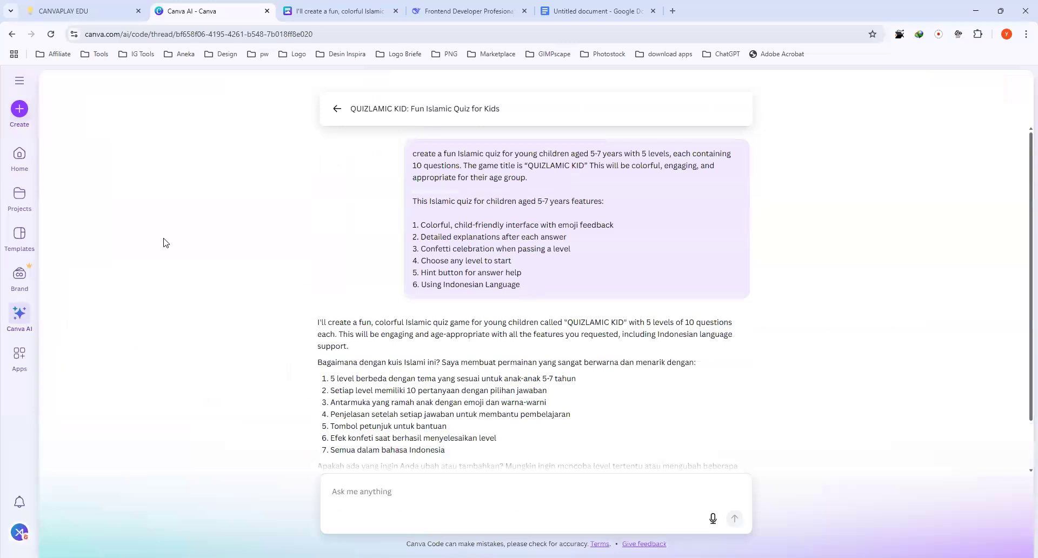
Step: Go to a fresh Canva AI prompt and choose the Code for me mode
left_click(19, 317)
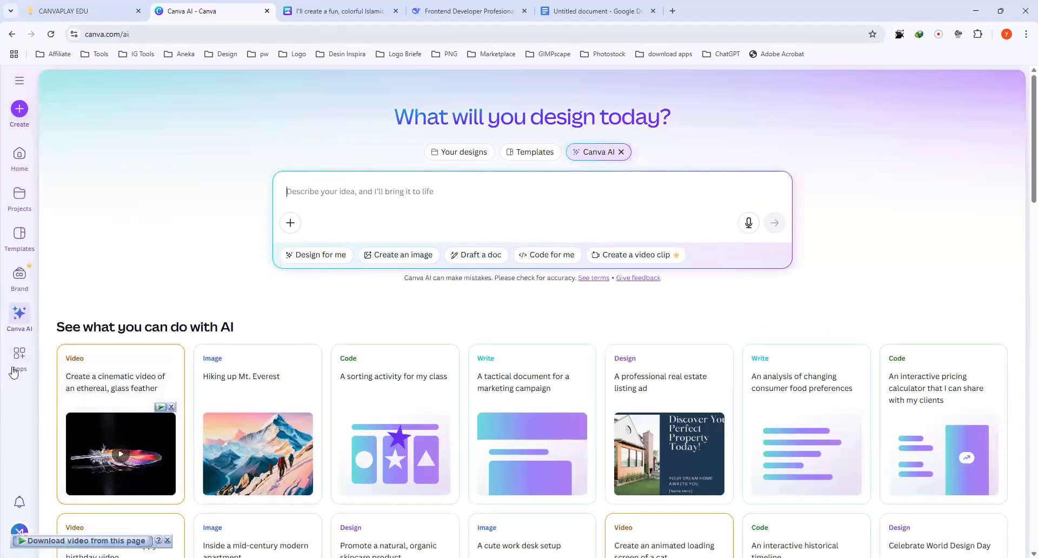
left_click(20, 529)
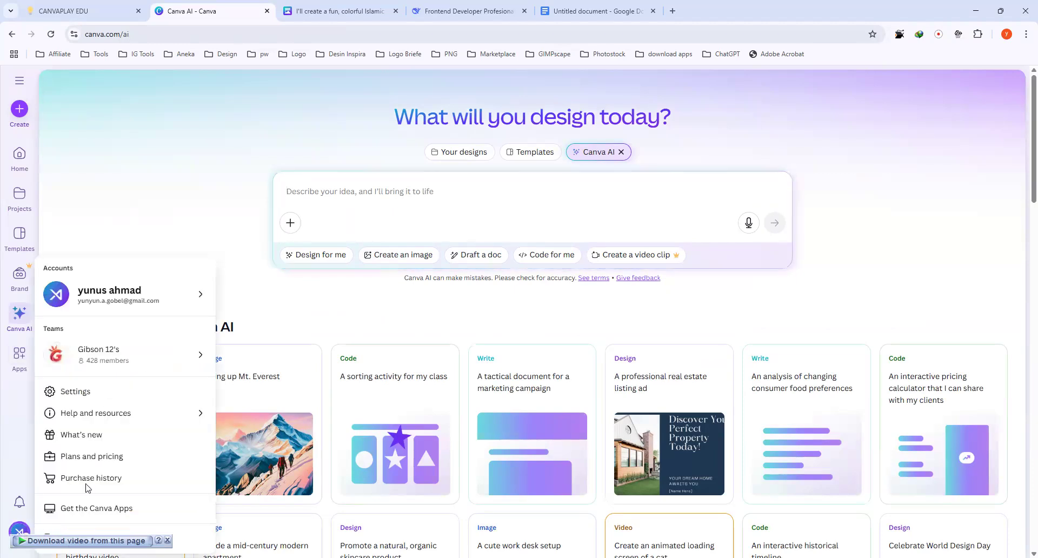
left_click(23, 341)
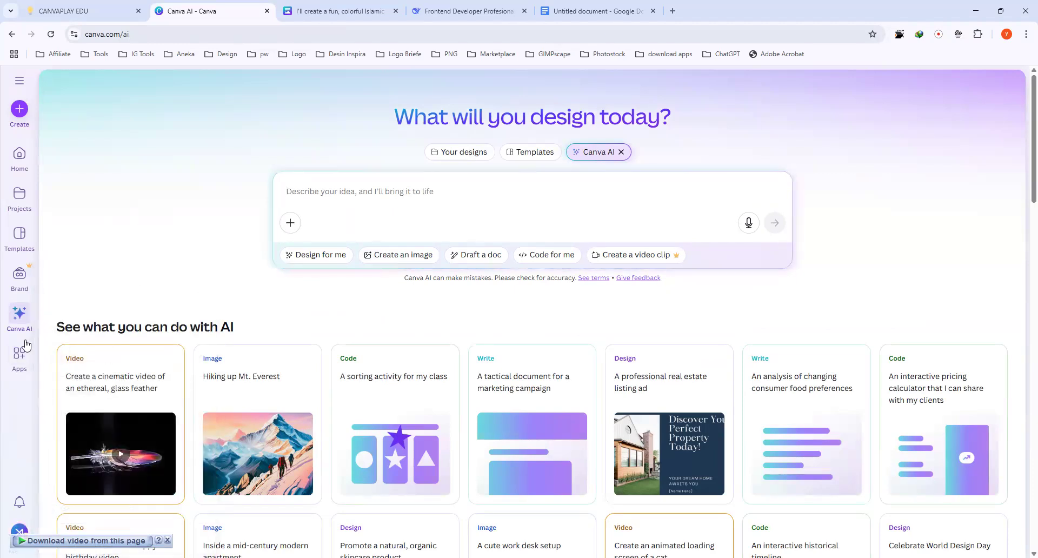
left_click(545, 255)
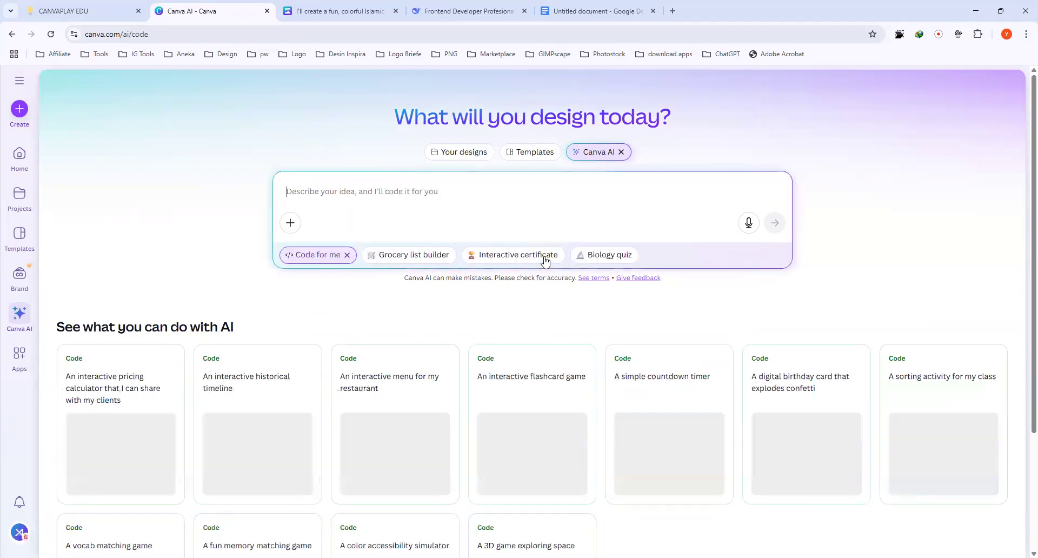
left_click(476, 202)
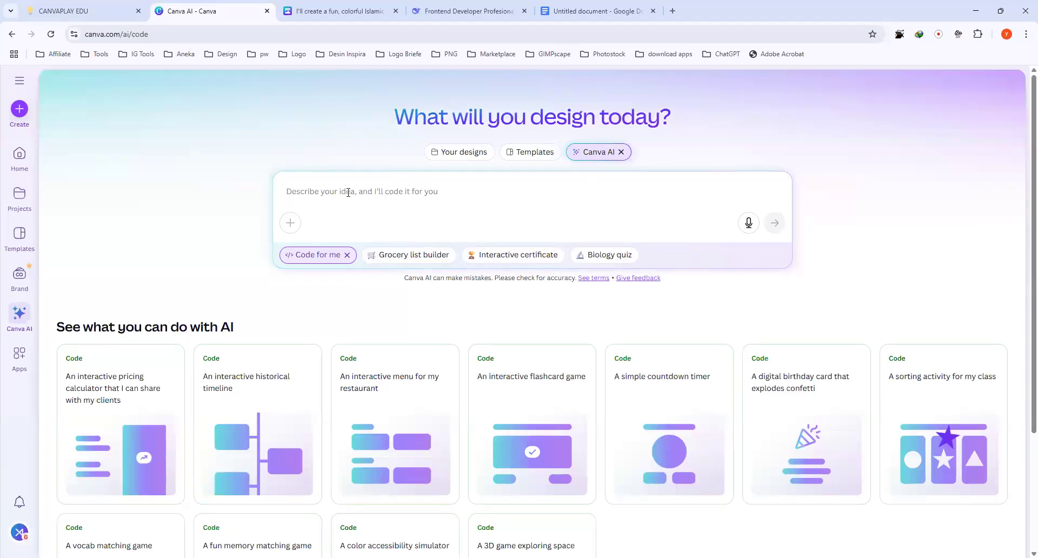
Step: Switch to the CANVAPLAY EDU Notion page and copy the QUIZLAMIC KID prompt text
left_click(320, 13)
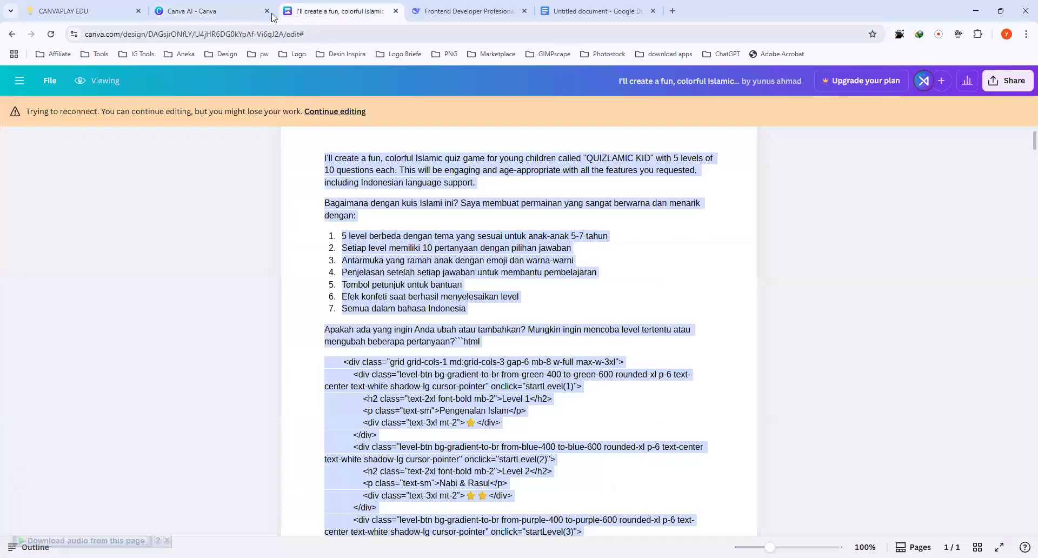
left_click(92, 20)
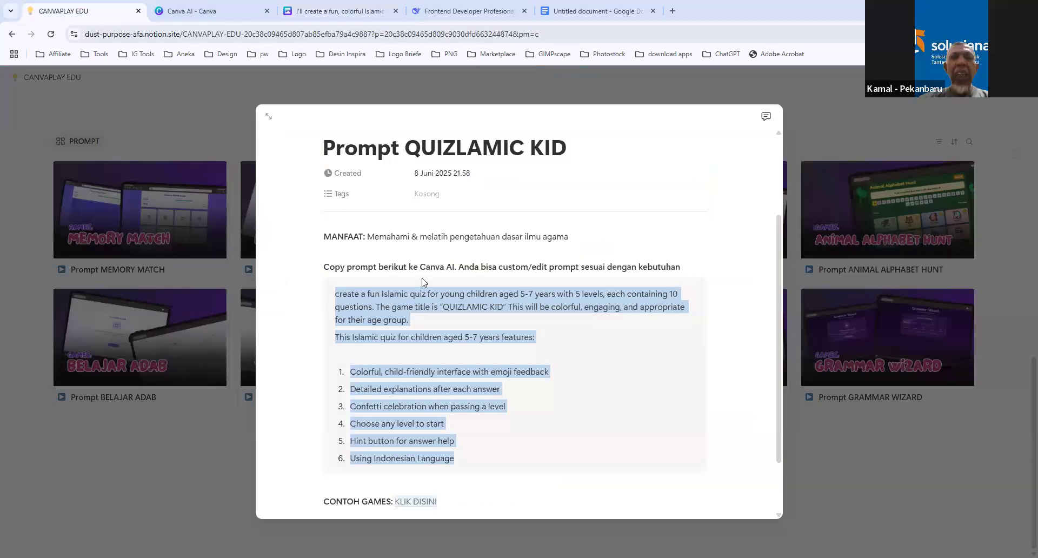
right_click(401, 296)
left_click(456, 311)
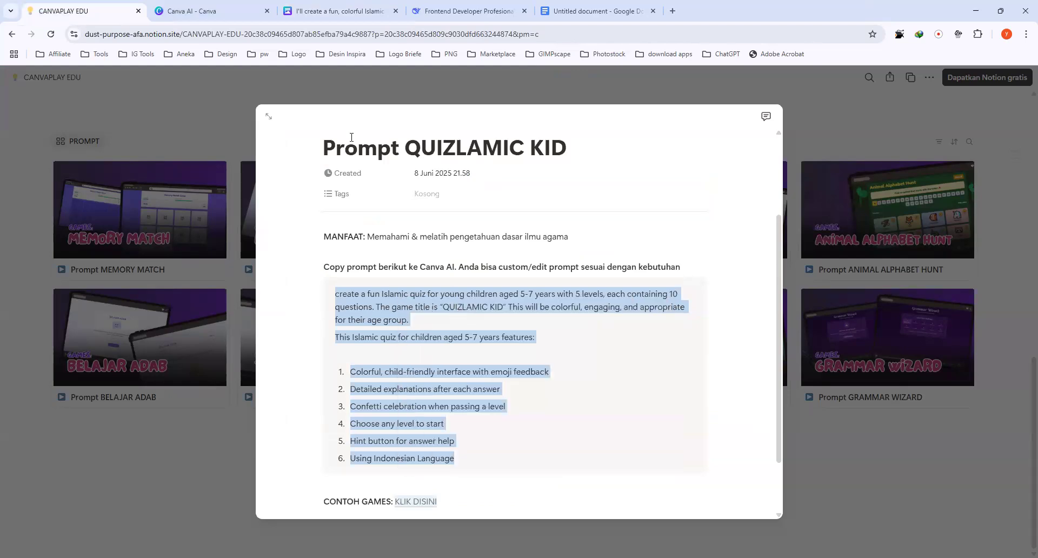
Step: Paste the copied quiz prompt into the new Canva AI code request and submit it
left_click(196, 11)
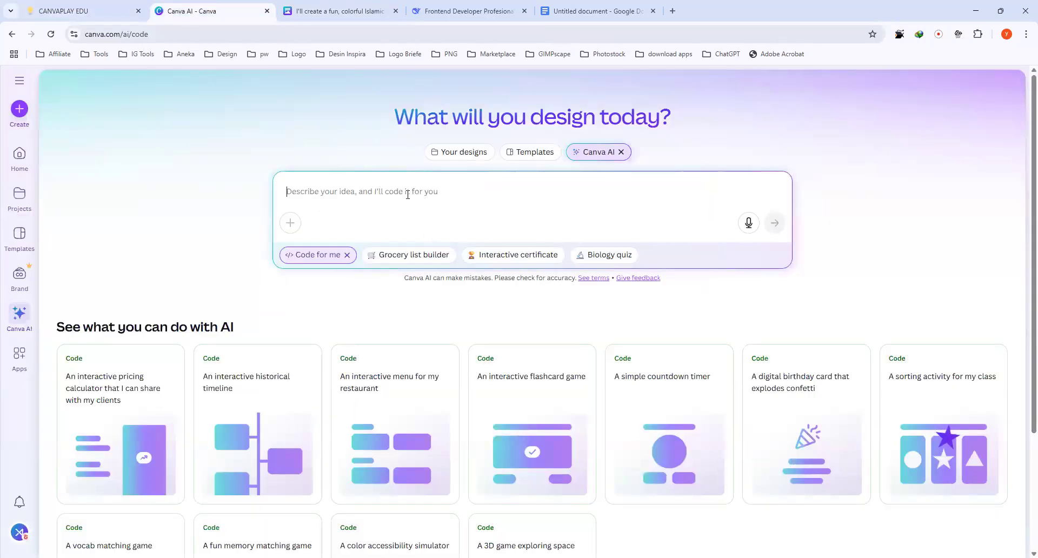
key("ctrl+v")
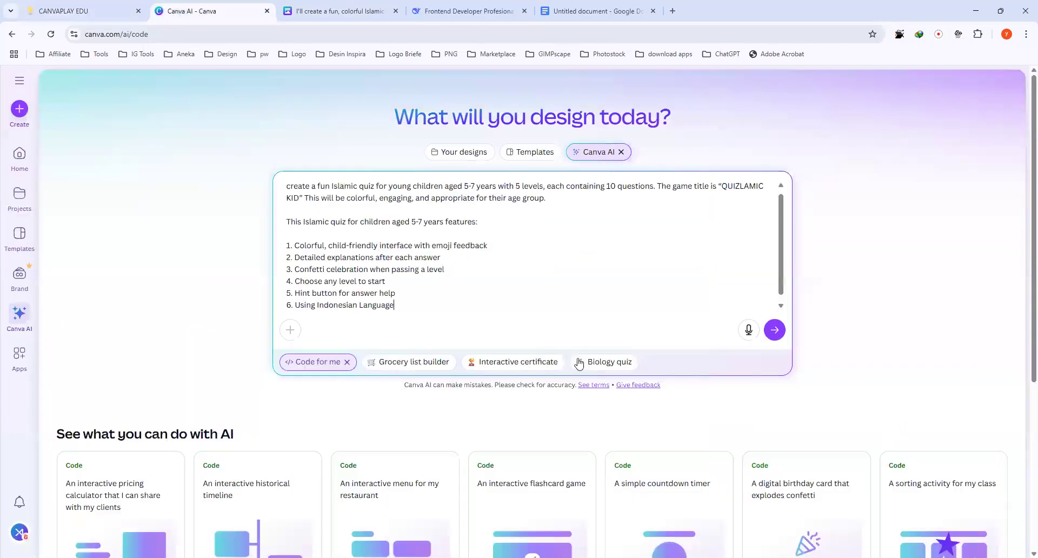
left_click(776, 331)
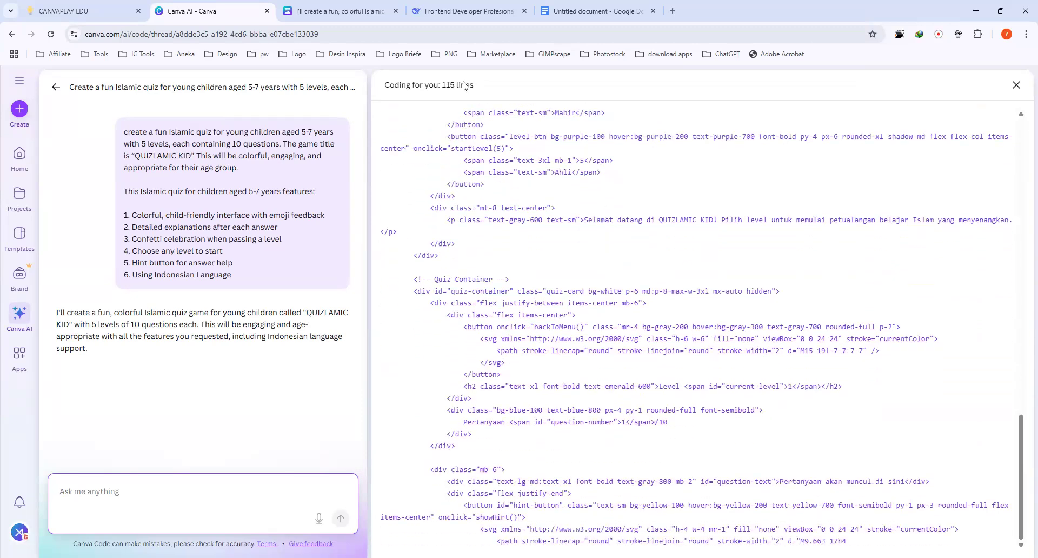
Step: Switch to the Canva document containing the first quiz's code and look through its HTML and script sections
left_click(331, 16)
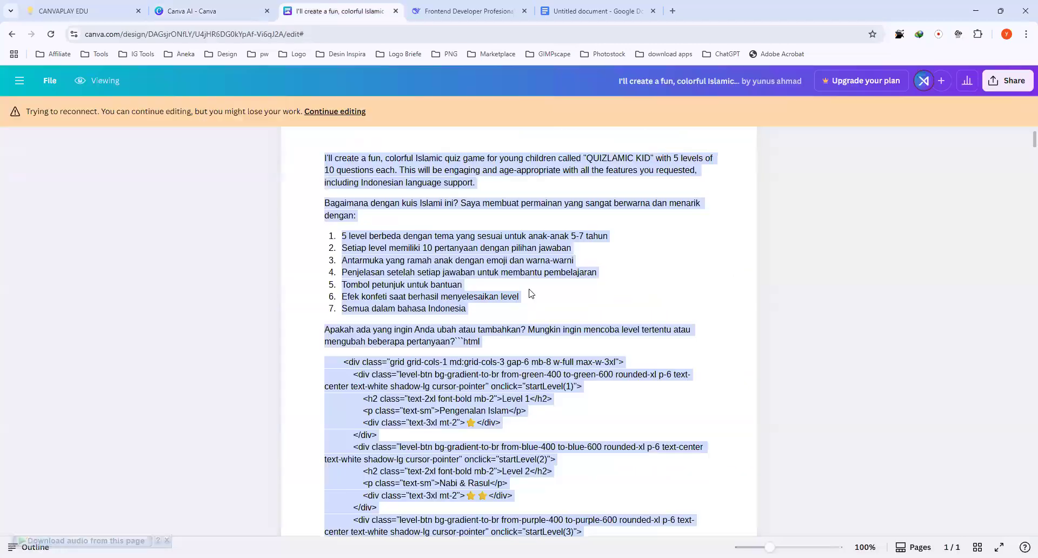
scroll(531, 294, "down", 15)
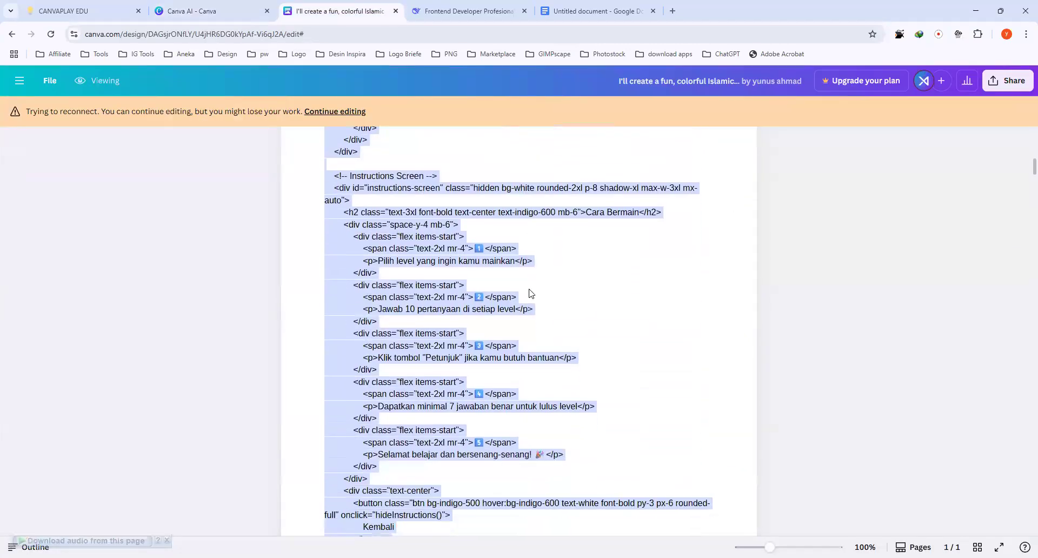
scroll(529, 294, "down", 20)
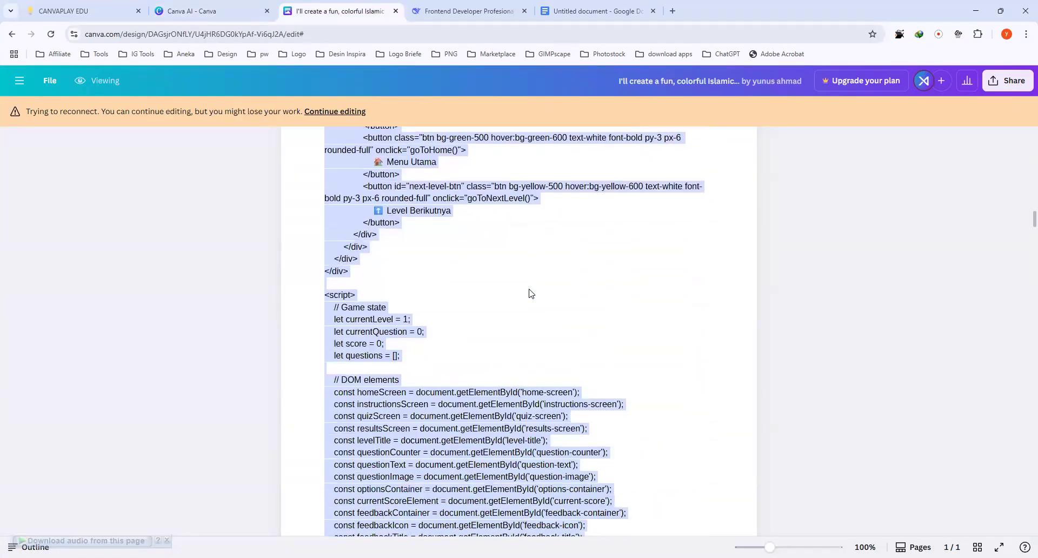
Step: Resume editing the Canva quiz document and look through its HTML and question script
scroll(530, 290, "down", 5)
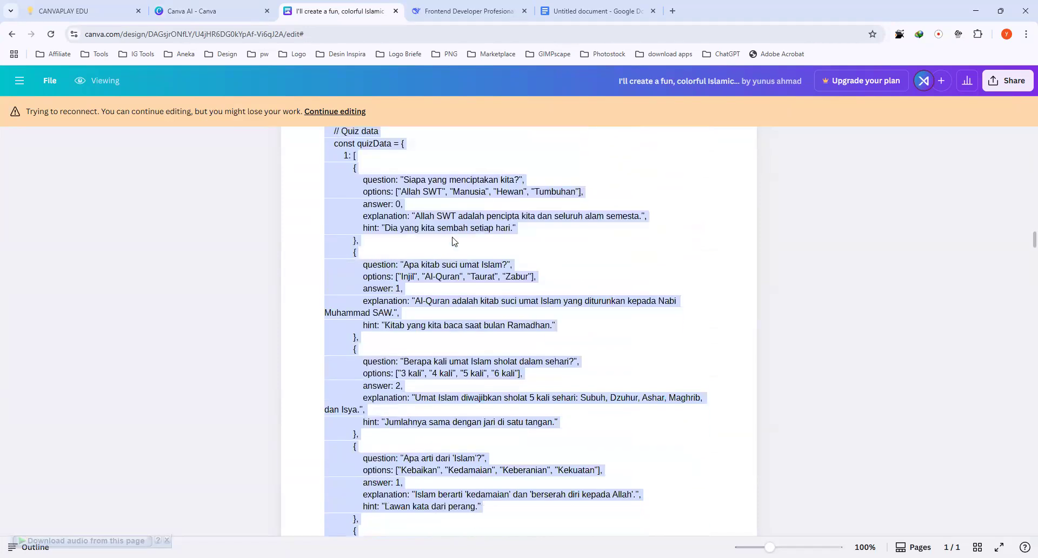
left_click(335, 112)
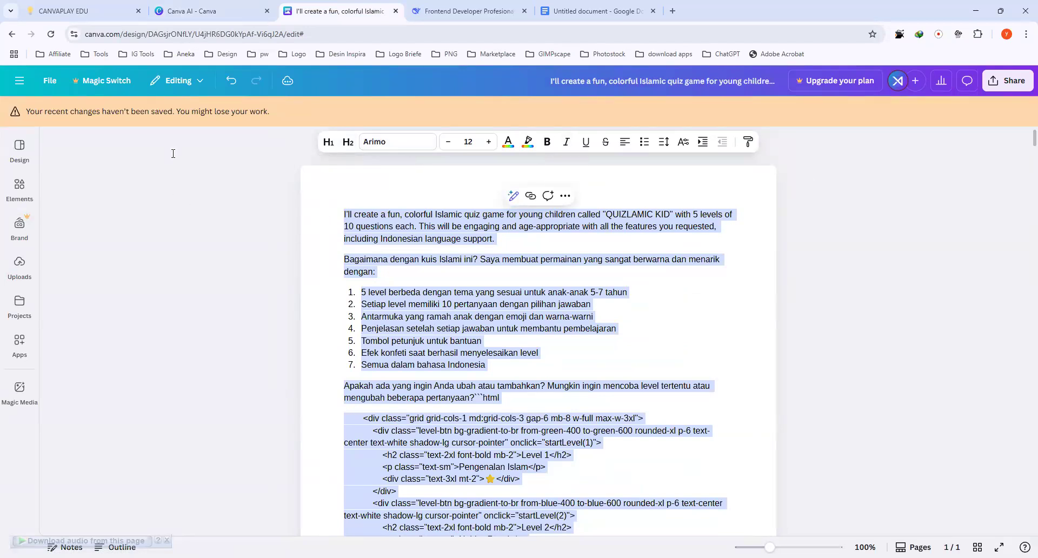
scroll(484, 377, "down", 20)
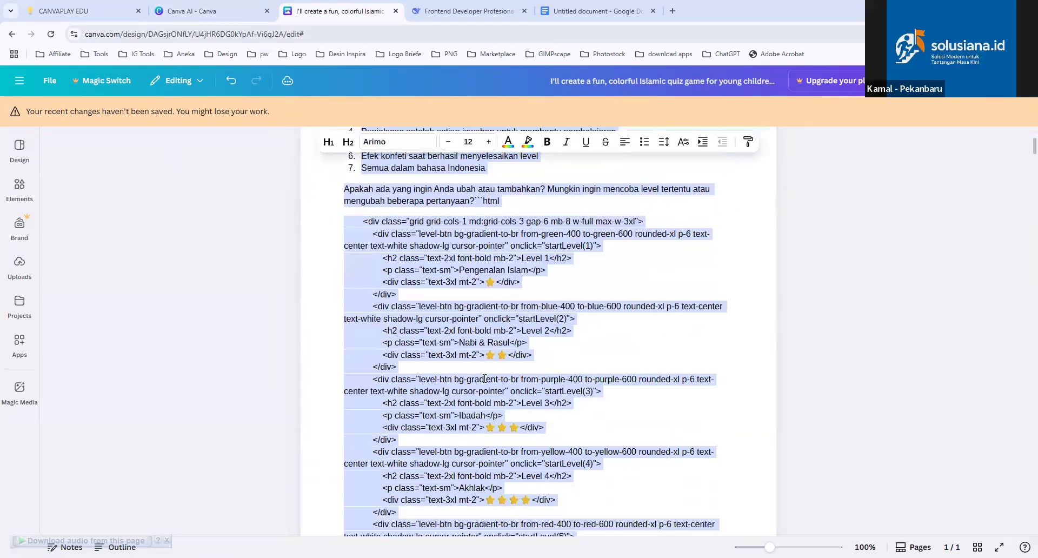
scroll(485, 378, "down", 5)
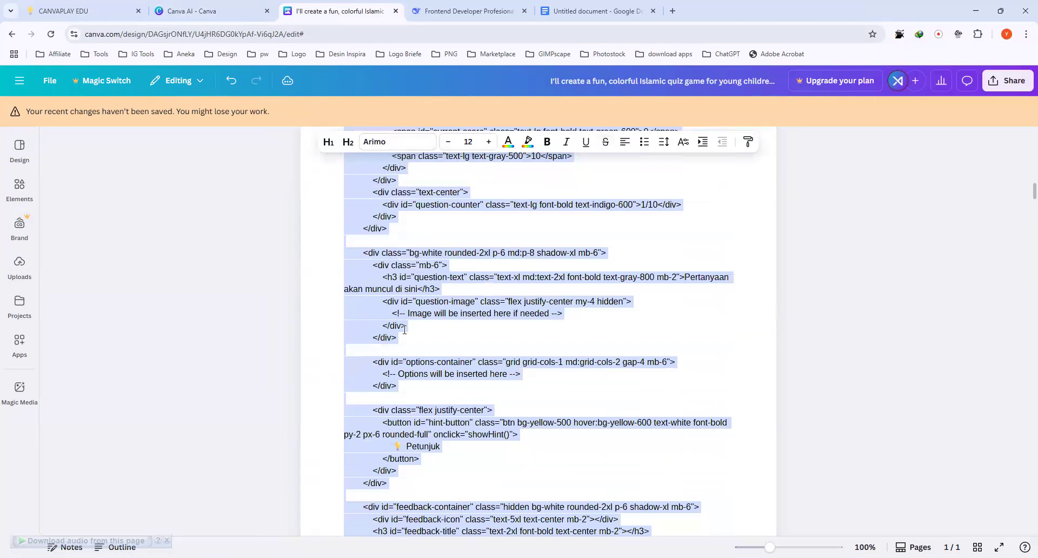
scroll(432, 347, "down", 20)
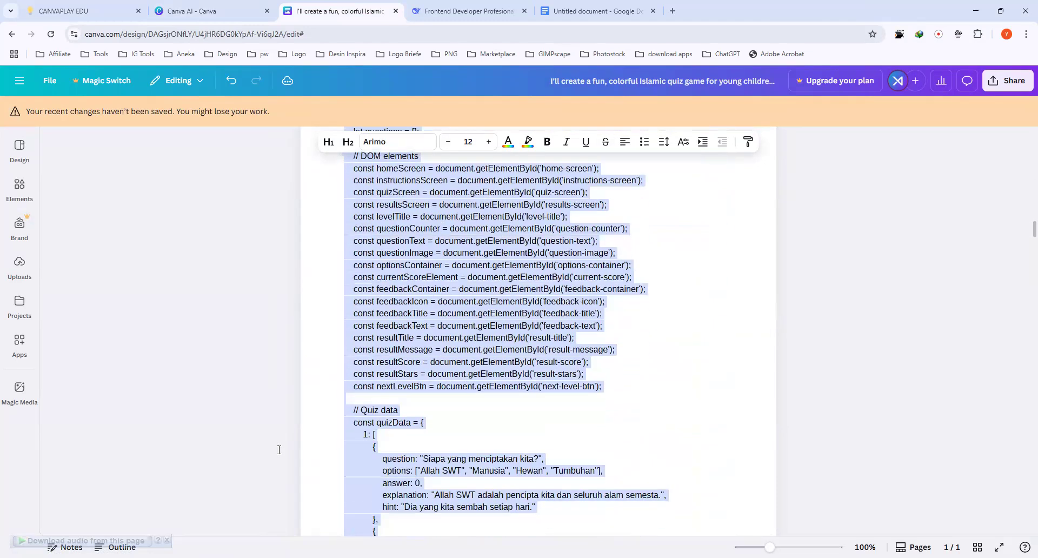
Step: Check the document's notes and outline, close them, and deselect the code text
left_click(65, 547)
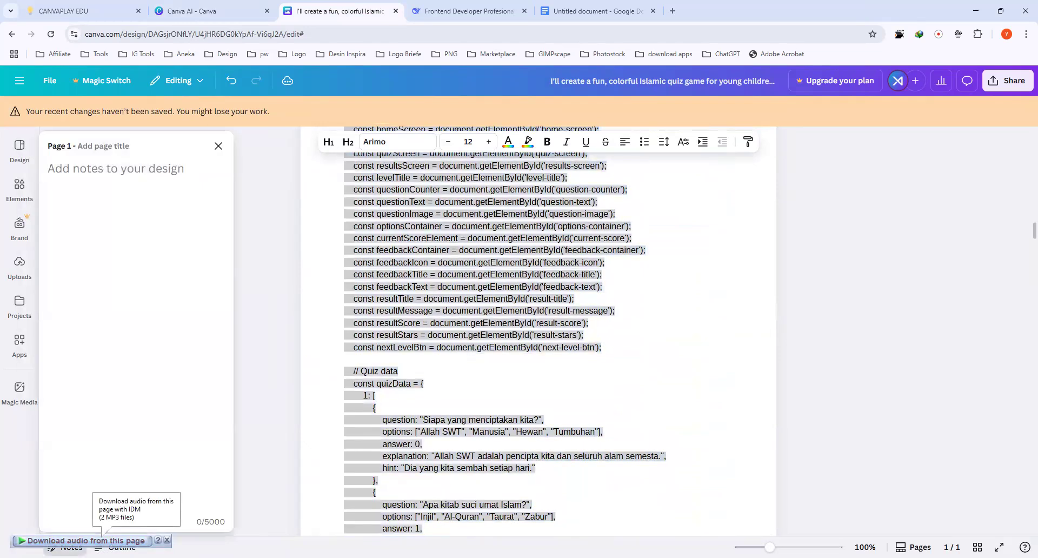
left_click(119, 548)
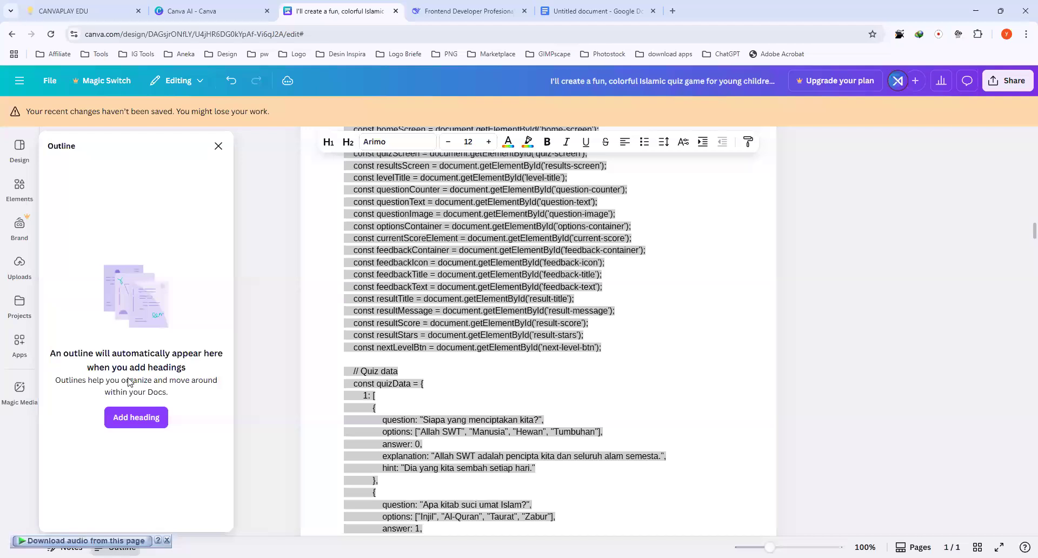
left_click(219, 147)
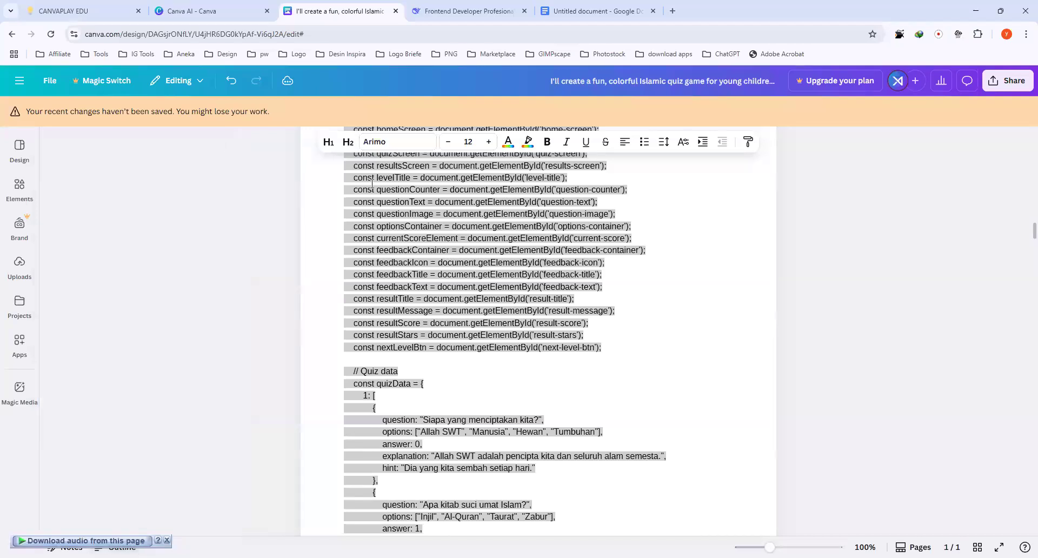
left_click(390, 192)
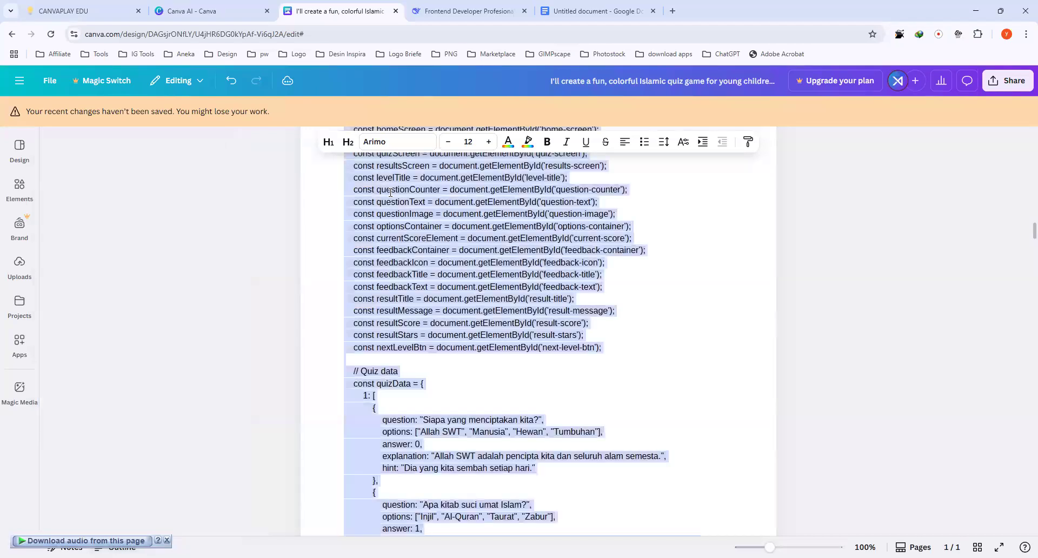
left_click(392, 222)
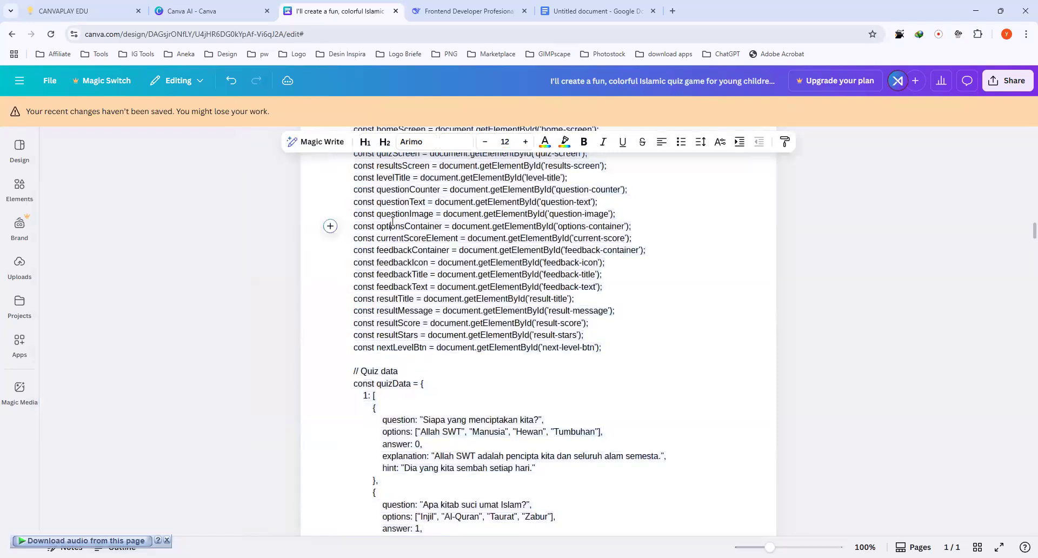
Step: Examine the document's download file types, trying DOCX and returning to PDF Standard
left_click(992, 84)
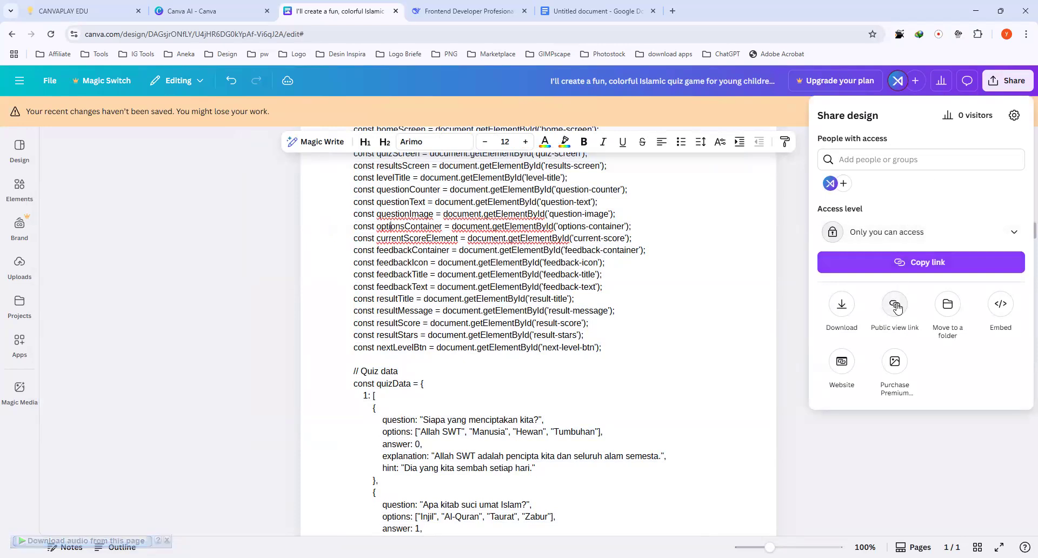
left_click(842, 306)
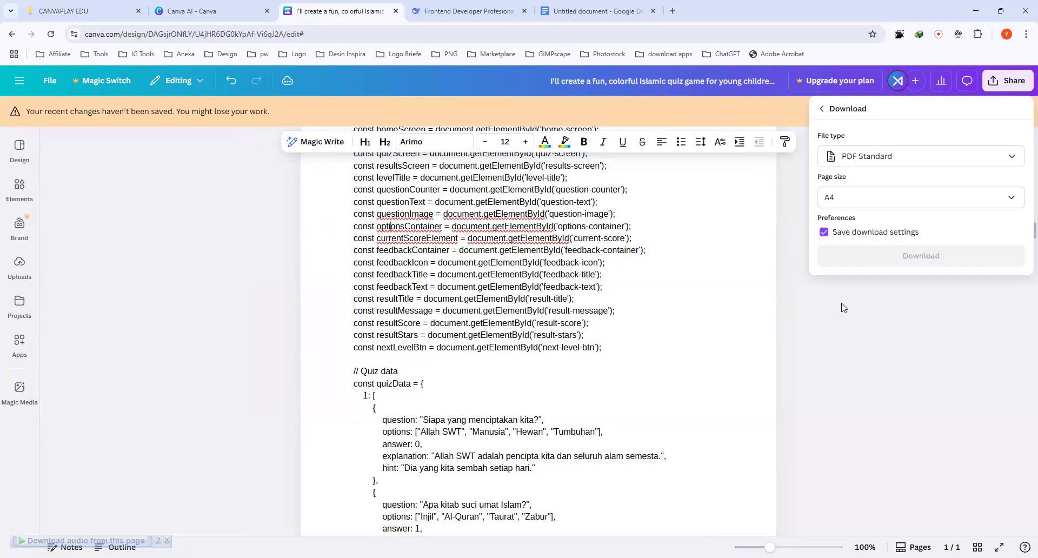
left_click(904, 156)
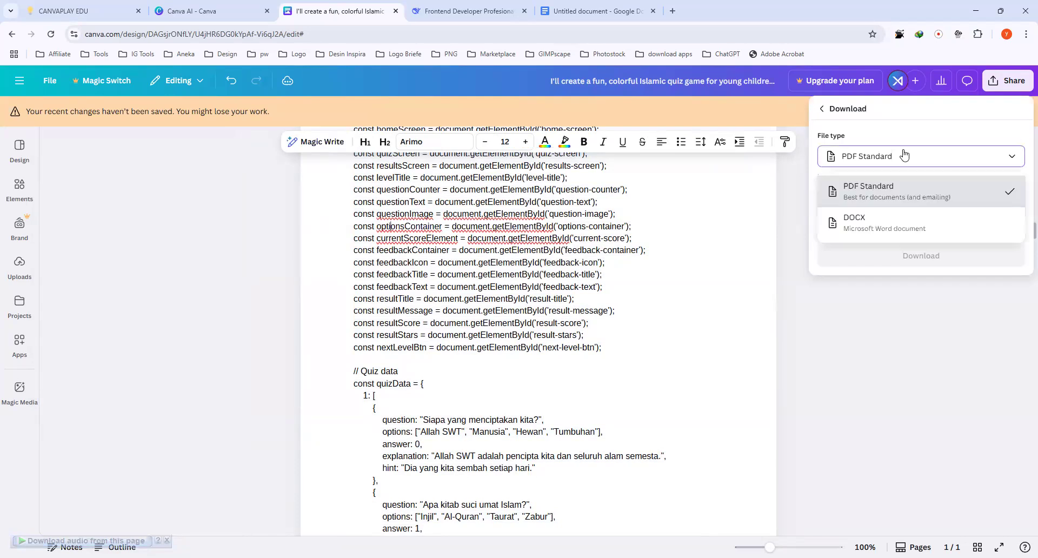
left_click(884, 223)
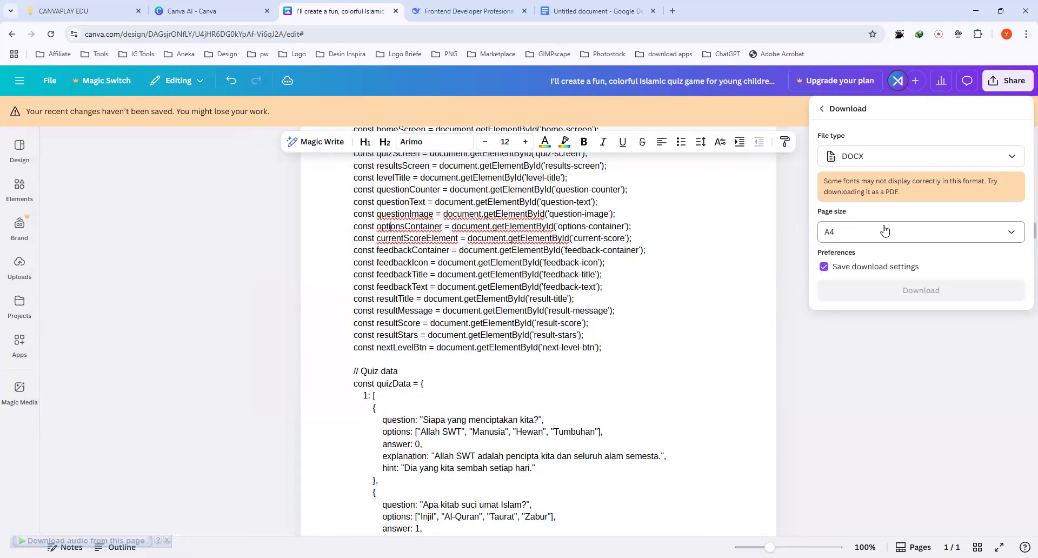
left_click(887, 160)
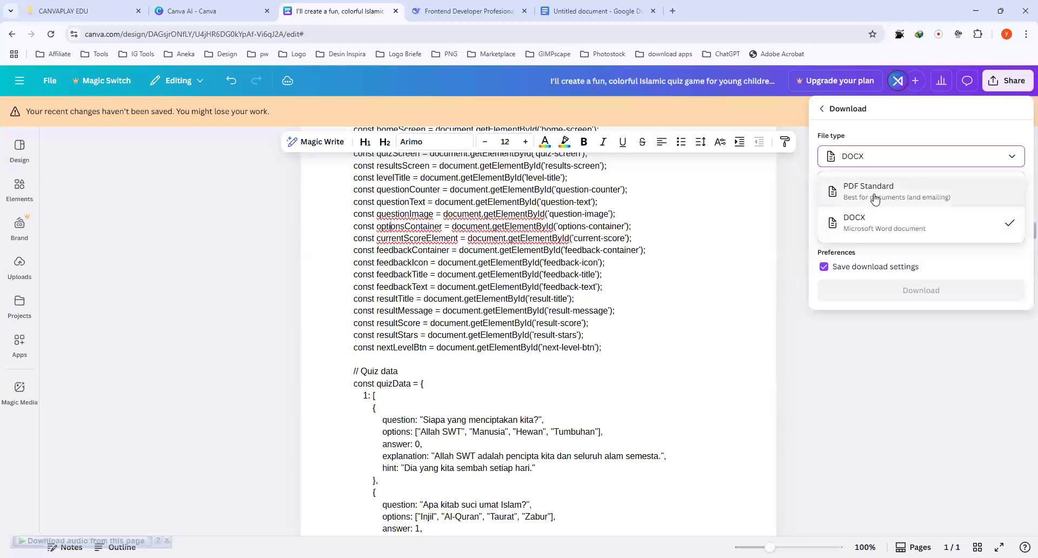
left_click(874, 199)
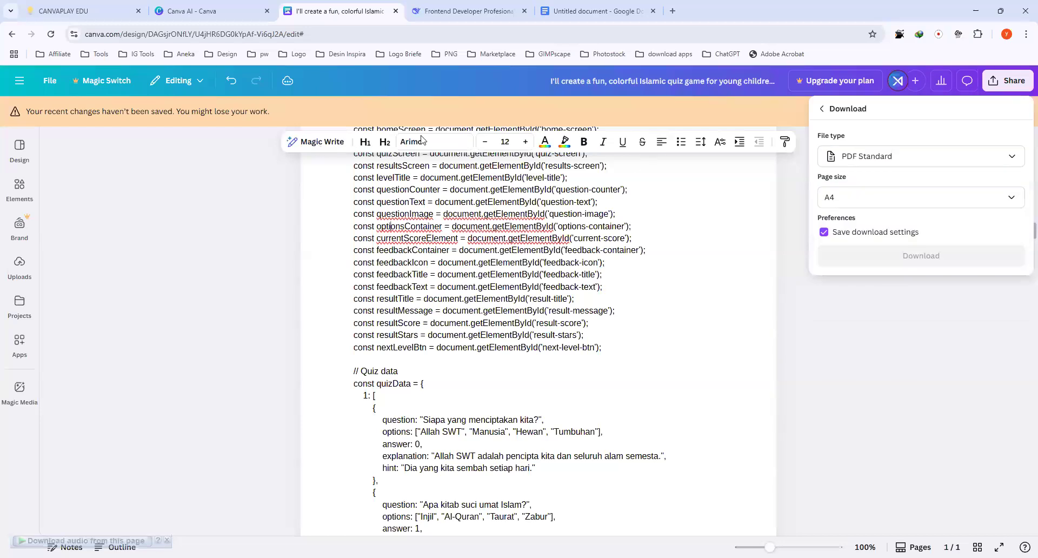
Step: Close the download options and check the font text styles available for the document
left_click(438, 144)
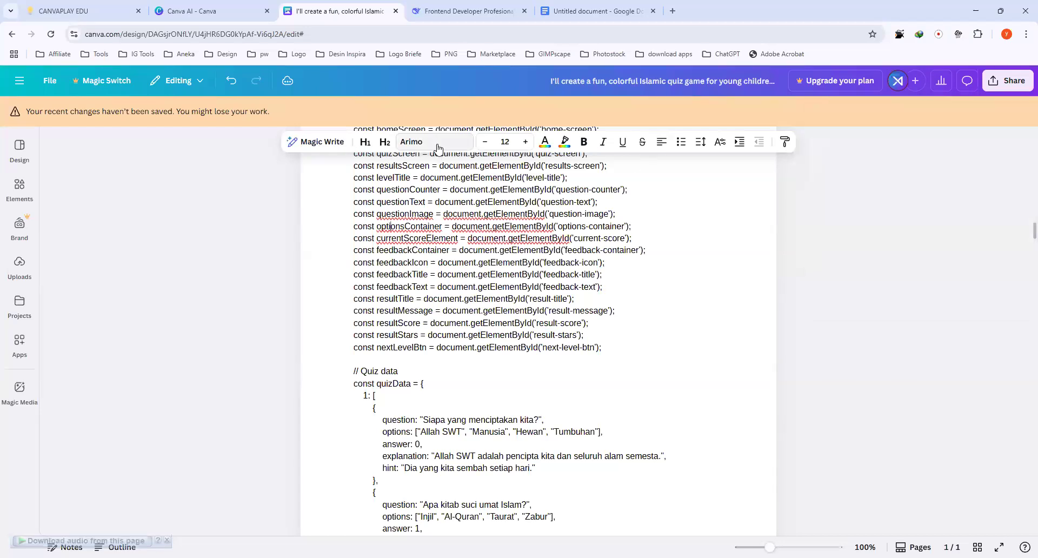
left_click(437, 143)
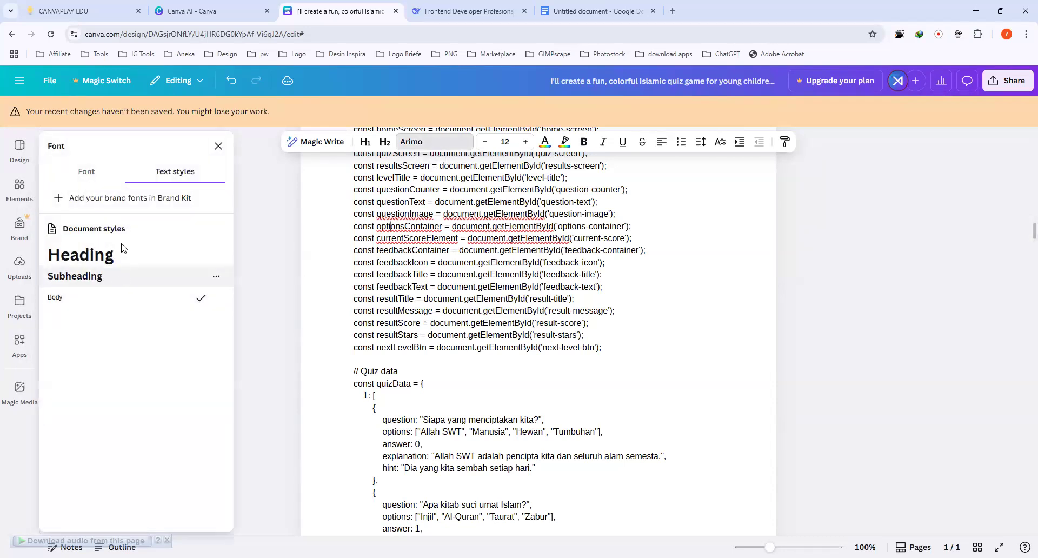
left_click(217, 146)
Step: Separate the ```html marker from the closing intro question by starting a new paragraph before it
scroll(471, 236, "up", 12)
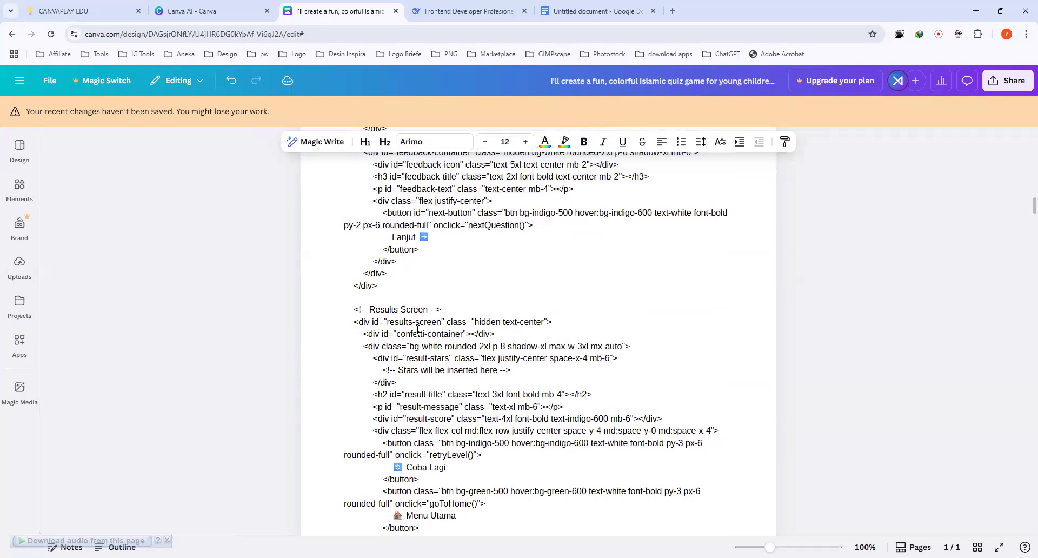
scroll(417, 331, "up", 6)
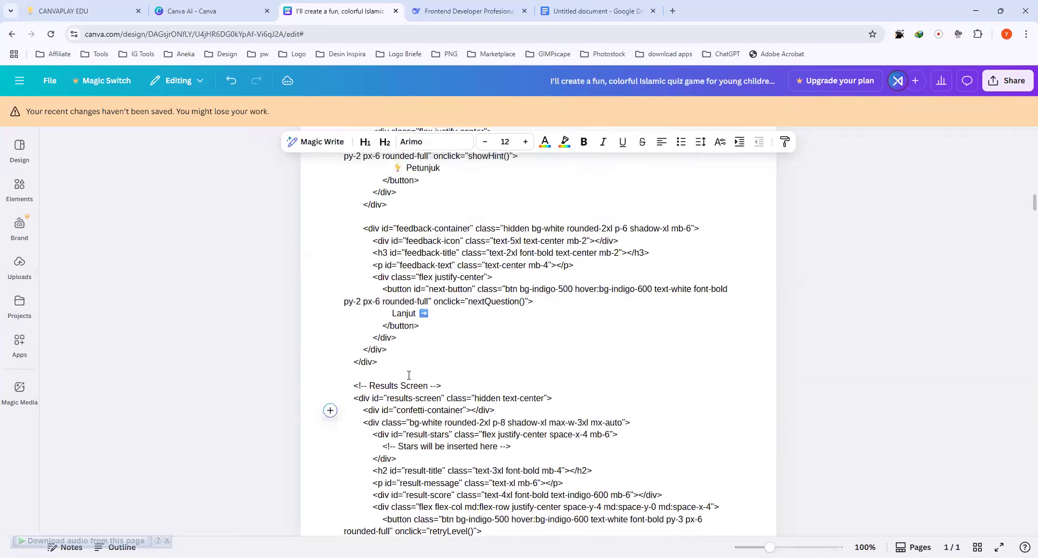
scroll(409, 376, "up", 12)
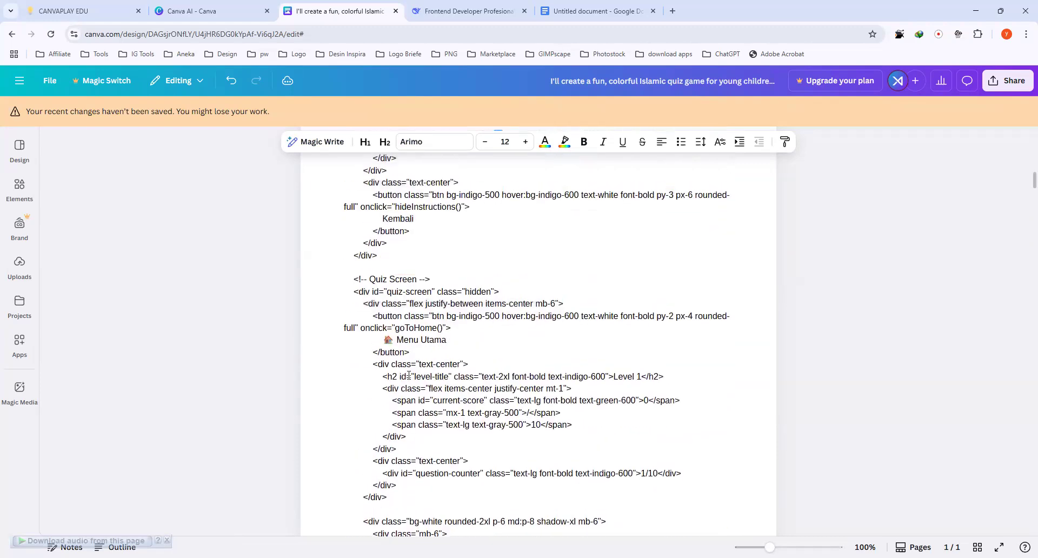
scroll(409, 375, "up", 8)
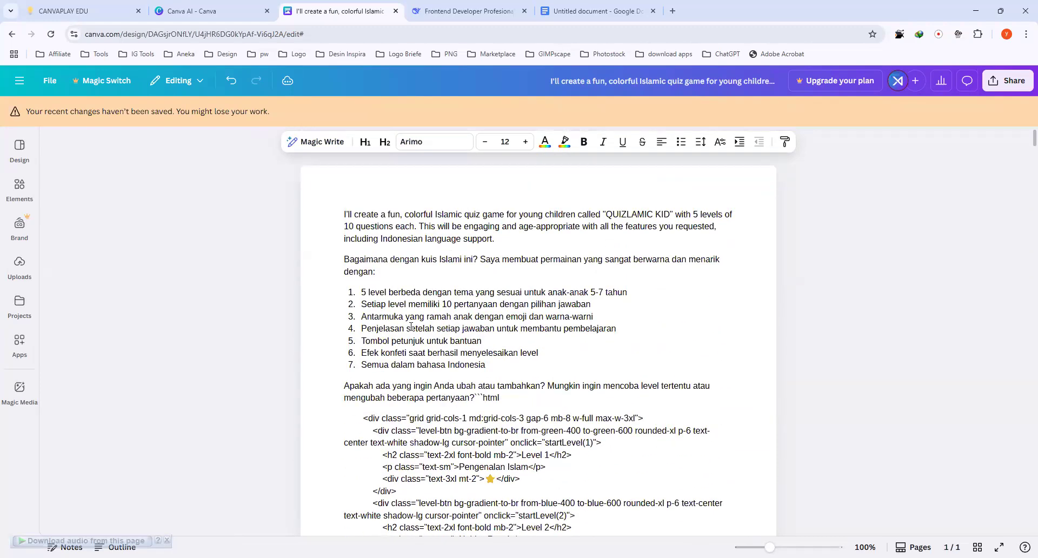
scroll(411, 326, "down", 3)
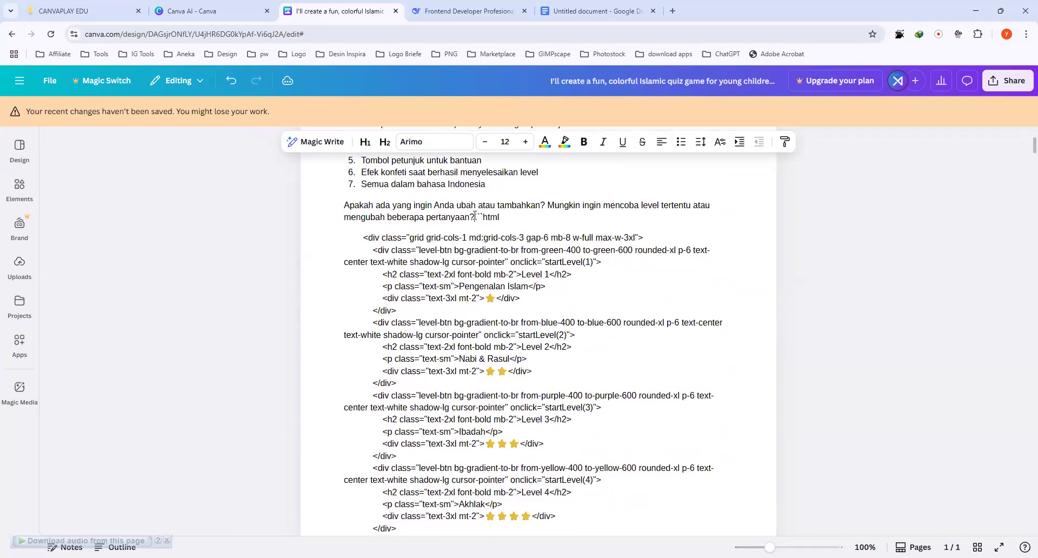
left_click(475, 216)
key("Return")
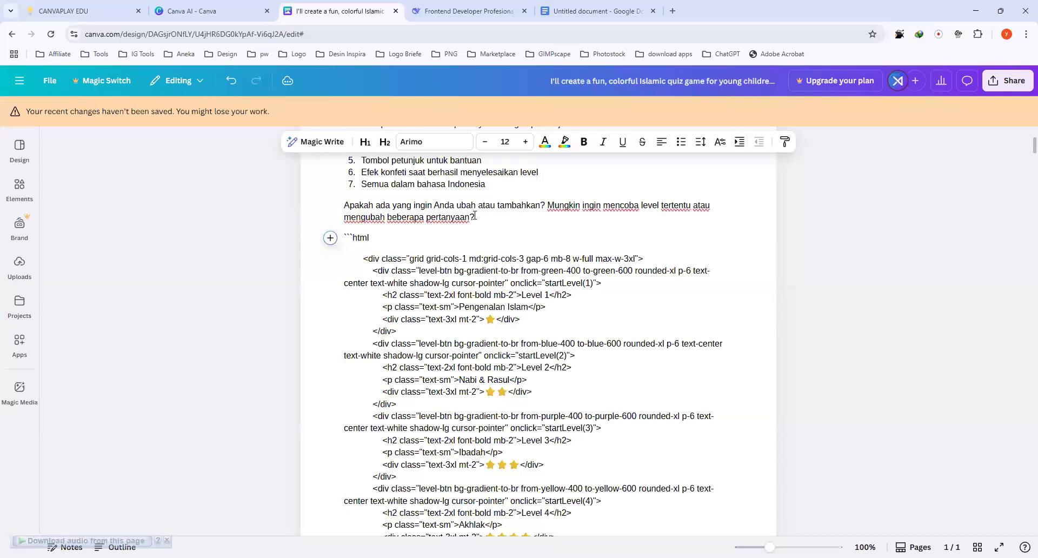
Step: Select the quiz code from the ```html marker down through the page markup, the script and the quizData questions
key("shift+Down")
key("shift+Down")
key("shift+Down")
key("shift+Down")
key("shift+Down")
key("shift+Down")
key("shift+Down")
key("shift+Down")
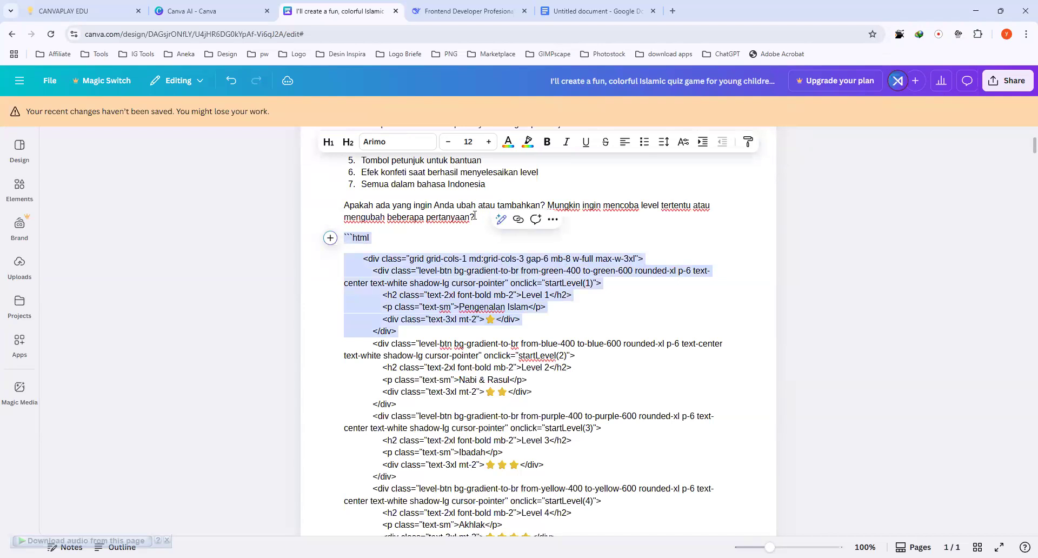
key("ctrl+shift+Page_Down")
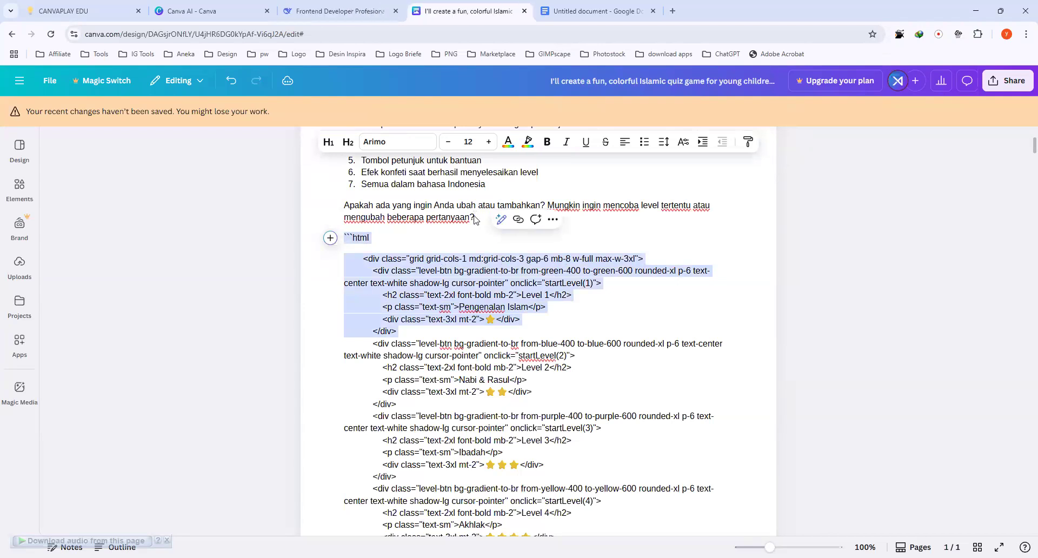
key("shift+Down")
key("shift+Down")
key("shift+Down")
key("shift+Down")
key("shift+Down")
key("shift+Down")
key("shift+Down")
key("shift+Down")
key("shift+Down")
key("shift+Down")
key("shift+Down")
key("shift+Down")
key("shift+Down")
key("shift+Down")
key("shift+Down")
key("shift+Down")
key("shift+Down")
key("shift+Down")
key("shift+Down")
key("shift+Down")
key("shift+Down")
key("shift+Down")
key("shift+Down")
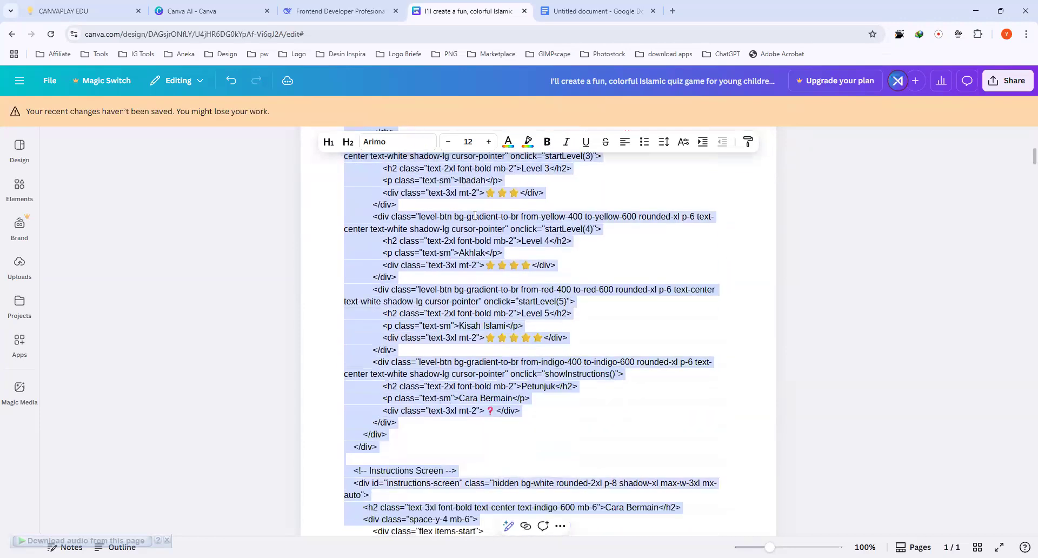
key("shift+Down")
key("shift+Down")
key("shift+Down")
key("shift+Down")
key("shift+Down")
key("shift+Down")
key("shift+Down")
key("shift+Down")
key("shift+Down")
key("shift+Down")
key("shift+Down")
key("shift+Down")
key("shift+Down")
key("shift+Down")
key("shift+Down")
key("shift+Down")
key("shift+Down")
key("shift+Down")
key("shift+Down")
key("shift+Down")
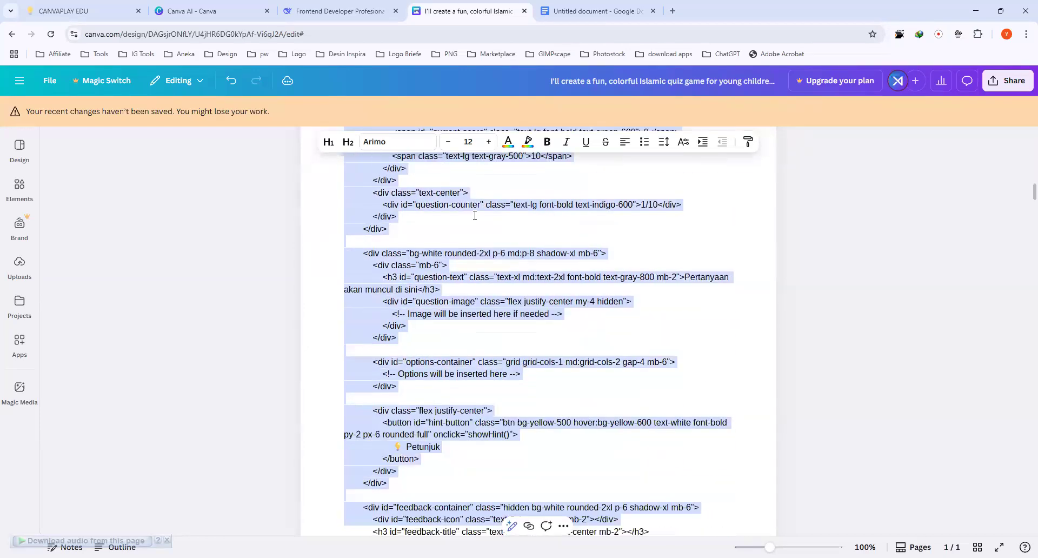
key("shift+Down")
key("shift+Down")
key("shift+Down")
key("shift+Down")
key("shift+Down")
key("shift+Down")
key("shift+Down")
key("shift+Down")
key("shift+Down")
key("shift+Down")
key("shift+Down")
key("shift+Down")
key("shift+Down")
key("shift+Down")
key("shift+Down")
key("shift+Down")
key("shift+Down")
key("shift+Down")
key("shift+Down")
key("shift+Down")
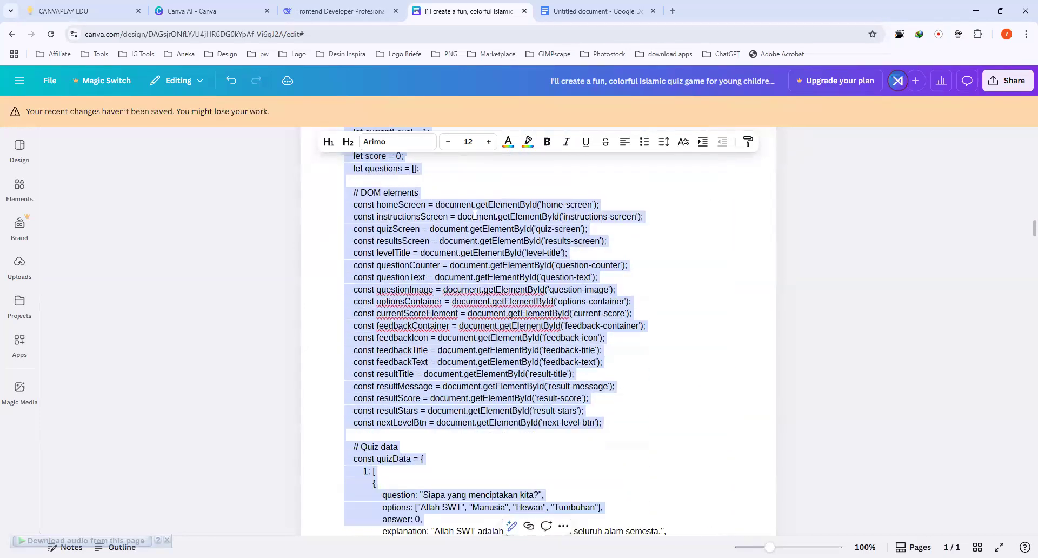
key("shift+Down")
key("shift+Down")
key("shift+Down")
key("shift+Down")
key("shift+Down")
key("shift+Down")
key("shift+Down")
key("shift+Down")
key("shift+Down")
key("shift+Down")
key("shift+Down")
key("shift+Down")
key("shift+Down")
key("shift+Down")
key("shift+Down")
key("shift+Down")
key("shift+Down")
key("shift+Down")
key("shift+Down")
key("shift+Down")
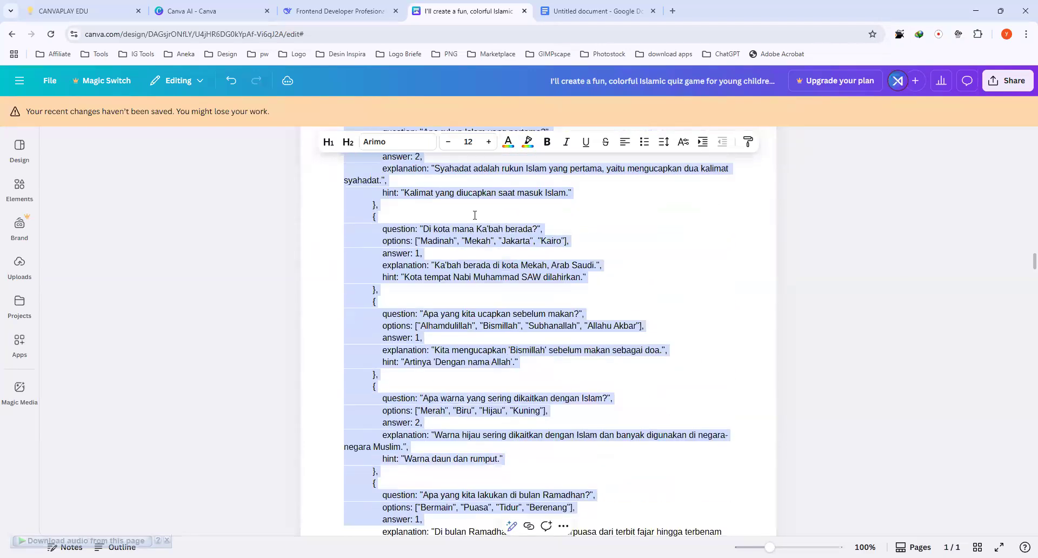
key("shift+Down")
key("shift+Down")
key("shift+Down")
key("shift+Down")
key("shift+Down")
key("shift+Down")
key("shift+Down")
key("shift+Down")
key("shift+Down")
key("shift+Down")
key("shift+Down")
key("shift+Down")
key("shift+Down")
key("shift+Down")
key("shift+Down")
key("shift+Down")
key("shift+Down")
key("shift+Down")
key("shift+Down")
key("shift+Down")
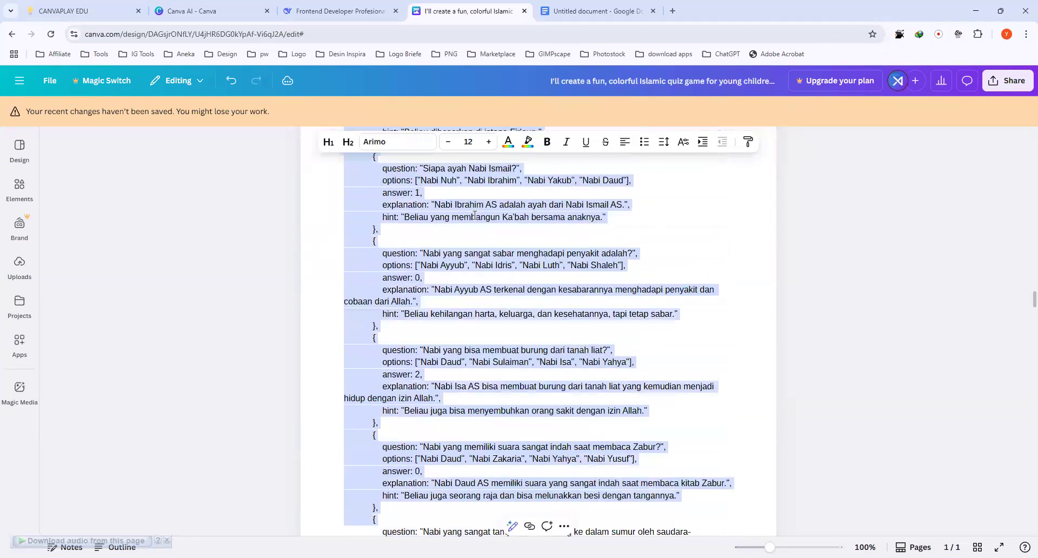
key("shift+Down")
key("shift+Down")
key("shift+Down")
key("shift+Down")
key("shift+Down")
key("shift+Down")
key("shift+Down")
key("shift+Down")
key("shift+Down")
key("shift+Down")
key("shift+Down")
key("shift+Down")
key("shift+Down")
key("shift+Down")
key("shift+Down")
key("shift+Down")
key("shift+Down")
key("shift+Down")
key("shift+Down")
key("shift+Down")
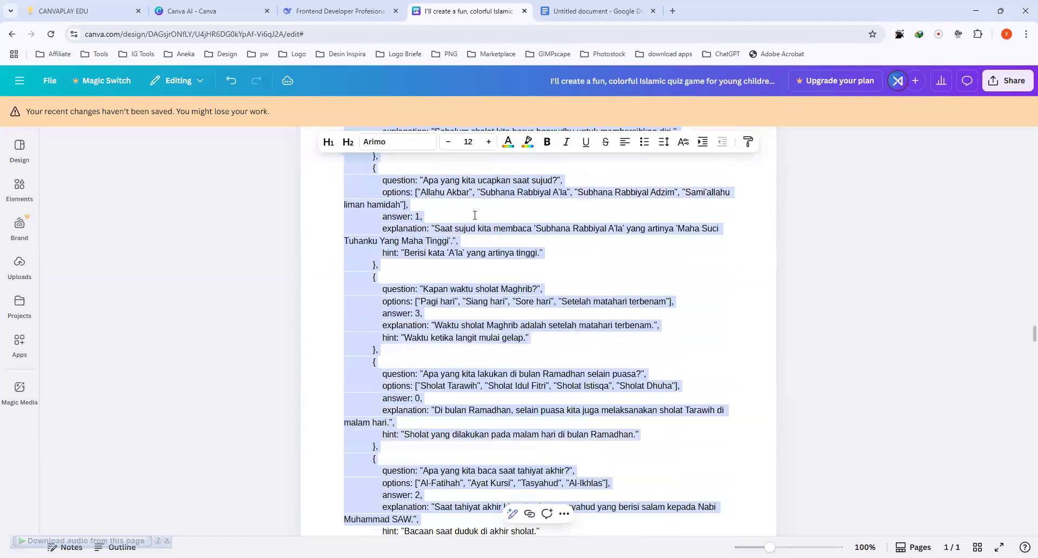
key("shift+Down")
key("shift+Down")
key("shift+Down")
key("shift+Down")
key("shift+Down")
key("shift+Down")
key("shift+Down")
key("shift+Down")
key("shift+Down")
key("shift+Down")
key("shift+Down")
key("shift+Down")
key("shift+Down")
key("shift+Down")
key("shift+Down")
key("shift+Down")
key("shift+Down")
key("shift+Down")
key("shift+Down")
key("shift+Down")
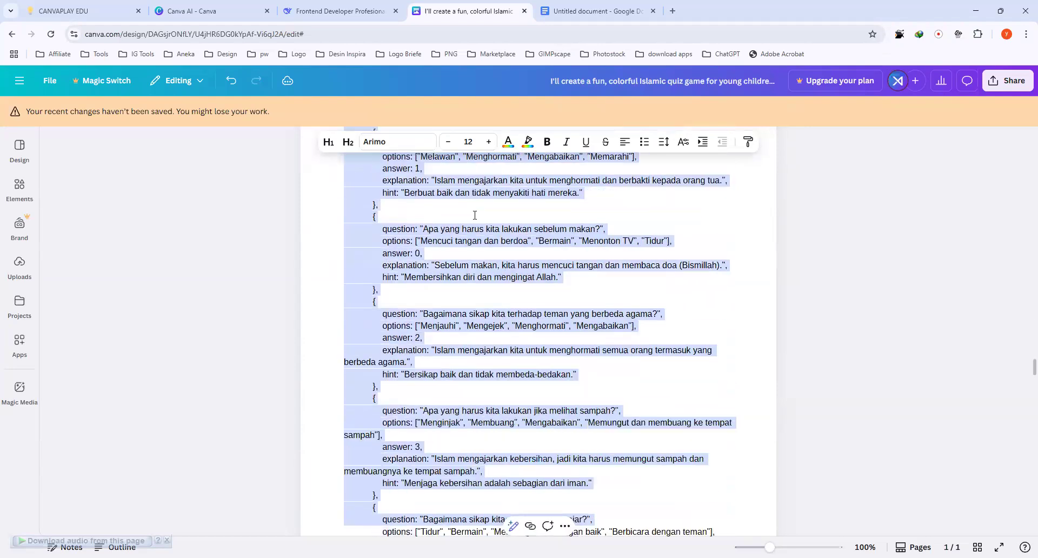
Step: Extend the code selection through the remaining quizData questions and game functions to the closing </script> tag, and copy it
key("shift+Down")
key("shift+Down")
key("shift+Down")
key("shift+Down")
key("shift+Down")
key("shift+Down")
key("shift+Down")
key("shift+Down")
key("shift+Down")
key("shift+Down")
key("shift+Down")
key("shift+Down")
key("shift+Down")
key("shift+Down")
key("shift+Down")
key("shift+Down")
key("shift+Down")
key("shift+Down")
key("shift+Down")
key("shift+Down")
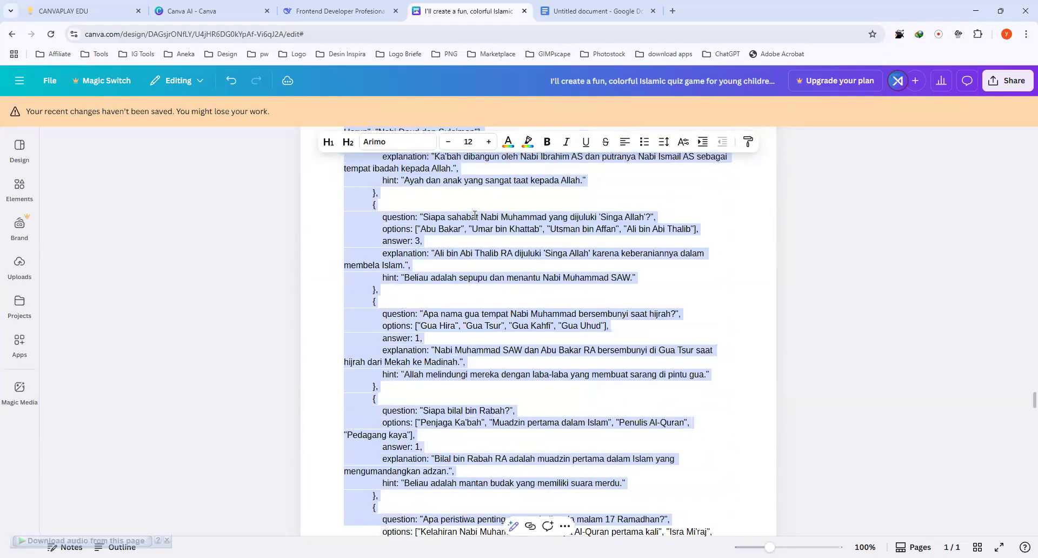
key("shift+Down")
key("shift+Down")
key("shift+Down")
key("shift+Down")
key("shift+Down")
key("shift+Down")
key("shift+Down")
key("shift+Down")
key("shift+Down")
key("shift+Down")
key("shift+Down")
key("shift+Down")
key("shift+Down")
key("shift+Down")
key("shift+Down")
key("shift+Down")
key("shift+Down")
key("shift+Down")
key("shift+Down")
key("shift+Down")
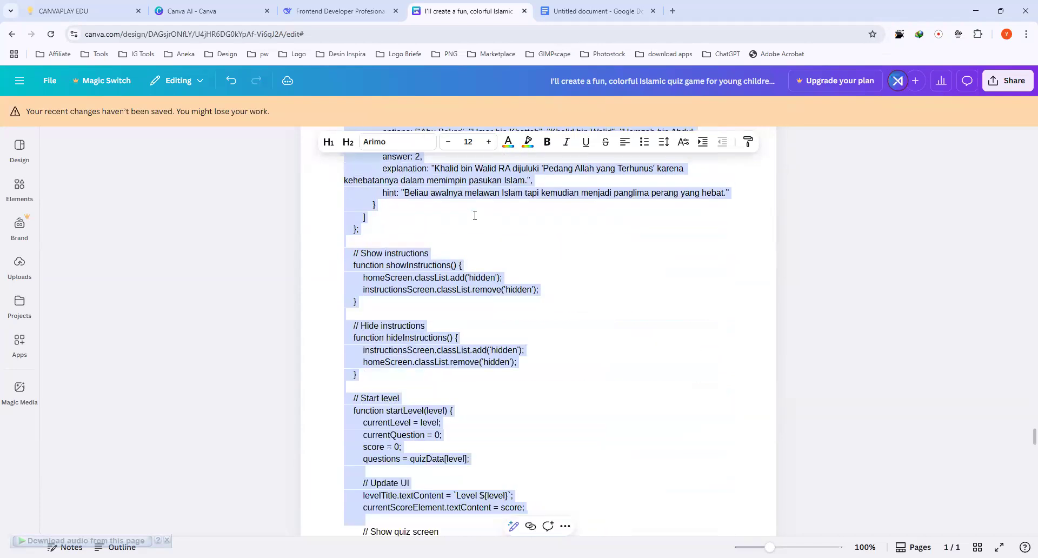
key("shift+Down")
key("shift+Down")
key("shift+Down")
key("shift+Down")
key("shift+Down")
key("shift+Down")
key("shift+Down")
key("shift+Down")
key("shift+Down")
key("shift+Down")
key("shift+Down")
key("shift+Down")
key("shift+Down")
key("shift+Down")
key("shift+Down")
key("shift+Down")
key("shift+Down")
key("shift+Down")
key("shift+Down")
key("shift+Down")
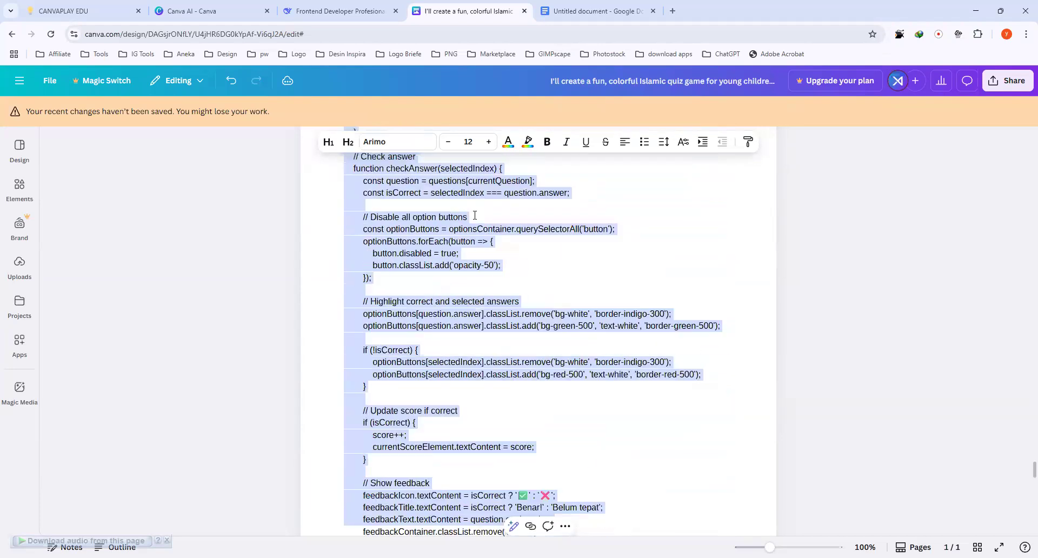
key("shift+Down")
key("shift+Down")
key("shift+Down")
key("shift+Down")
key("shift+Down")
key("shift+Down")
key("shift+Down")
key("shift+Down")
key("shift+Down")
key("shift+Down")
key("shift+Down")
key("shift+Down")
key("shift+Down")
key("shift+Down")
key("shift+Down")
key("shift+Down")
key("shift+Down")
key("shift+Down")
key("shift+Down")
key("shift+Down")
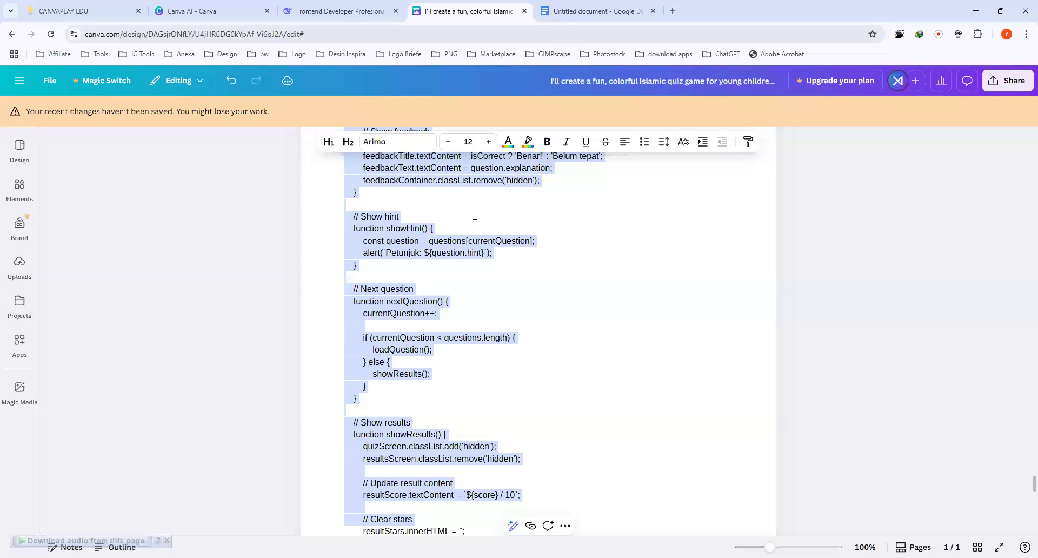
key("shift+Down")
key("shift+Down")
key("shift+Down")
key("shift+Down")
key("shift+Down")
key("shift+Down")
key("shift+Down")
key("shift+Down")
key("shift+Down")
key("shift+Down")
key("shift+Down")
key("shift+Down")
key("shift+Down")
key("shift+Down")
key("shift+Down")
key("shift+Down")
key("shift+Down")
key("shift+Down")
key("shift+Down")
key("shift+Down")
key("shift+Down")
key("shift+Down")
key("shift+Down")
key("shift+Down")
key("shift+Down")
key("shift+Down")
key("shift+Down")
key("shift+Down")
key("shift+Down")
key("shift+Down")
key("shift+Down")
key("shift+Down")
key("shift+Down")
key("shift+Down")
key("shift+Down")
key("shift+Down")
key("shift+Down")
key("shift+Down")
key("shift+Down")
key("shift+Down")
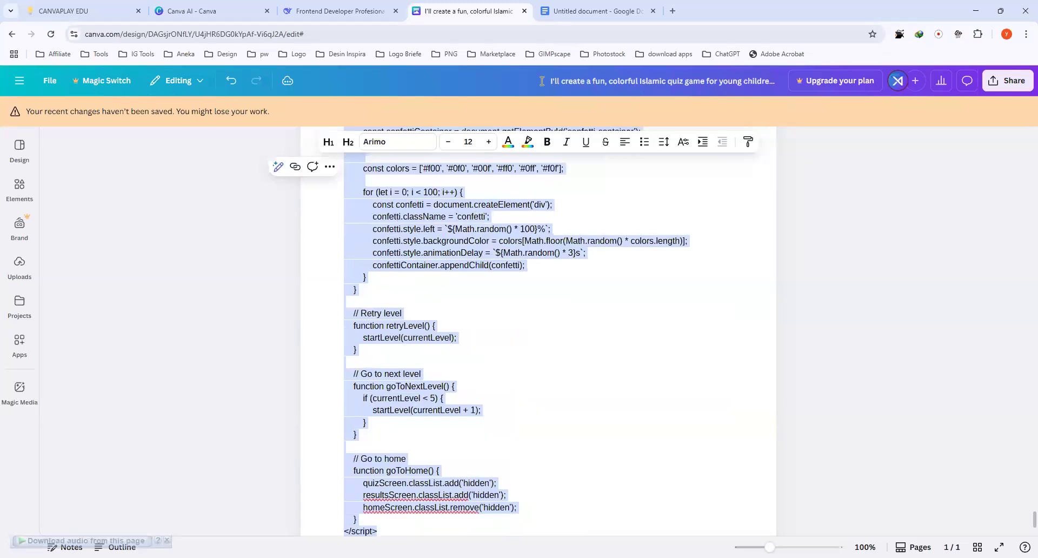
right_click(378, 238)
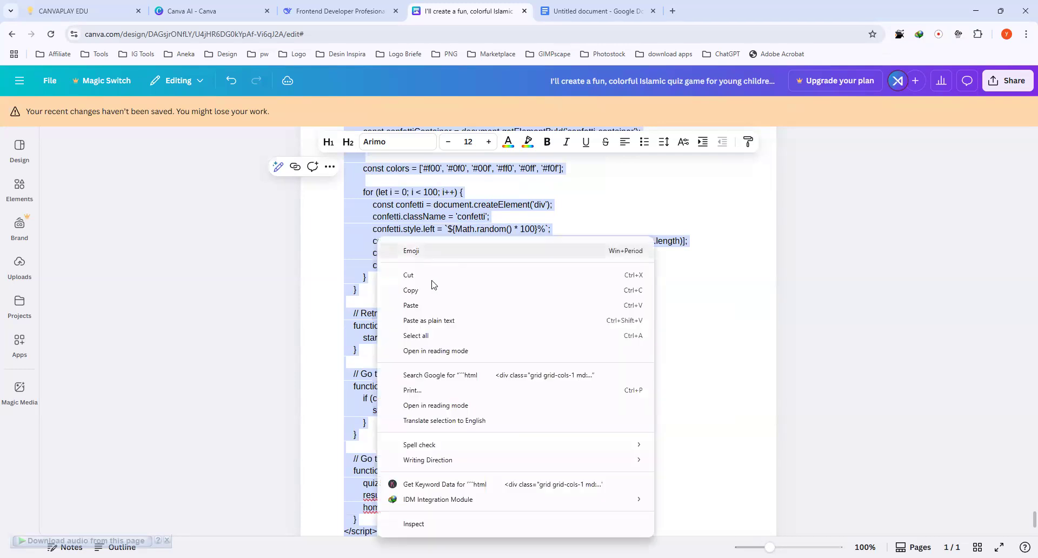
left_click(426, 291)
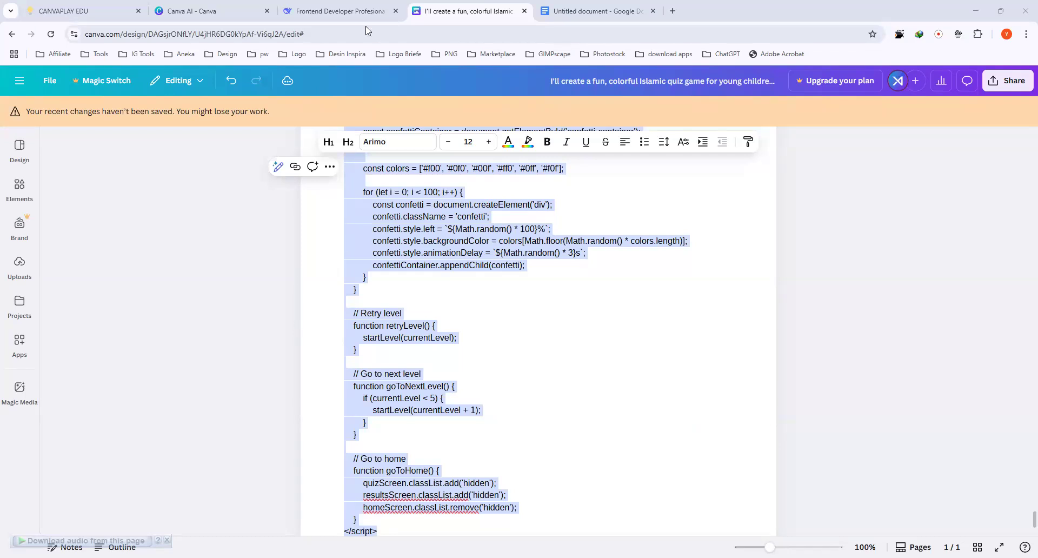
Step: Switch to the DeepSeek chat and attach quis islami.txt from the Canvaplay folder on the Desktop
left_click(357, 11)
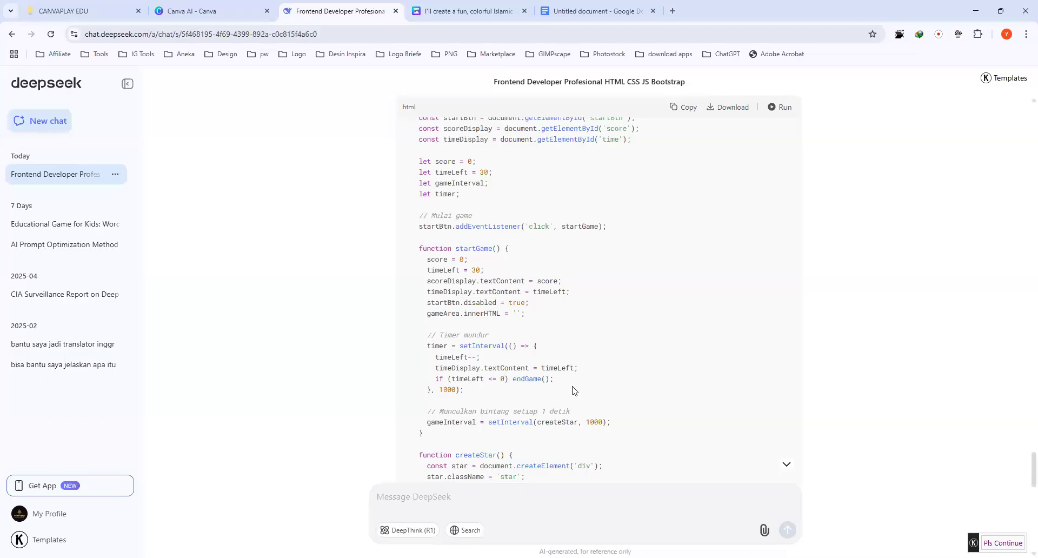
left_click(785, 468)
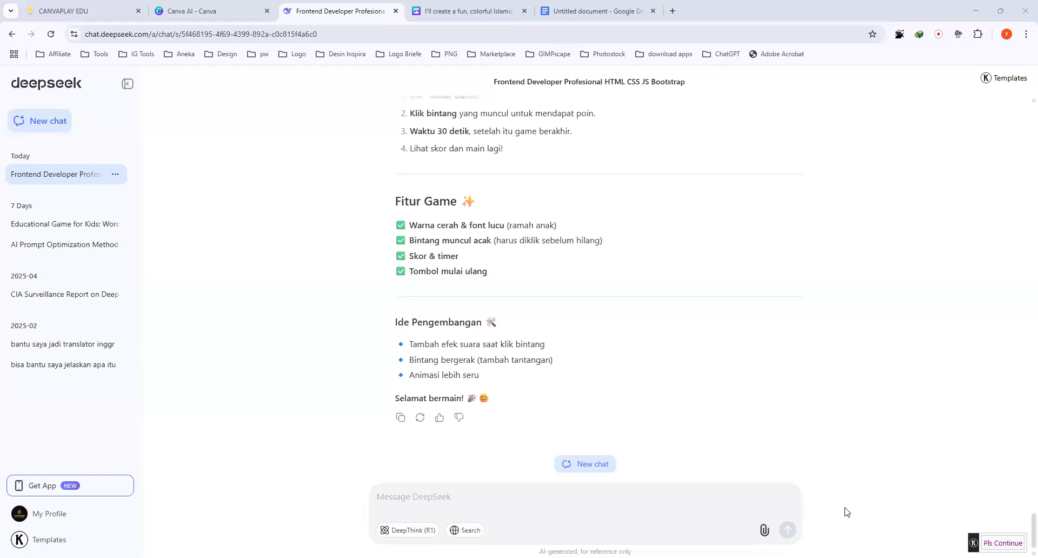
left_click(764, 532)
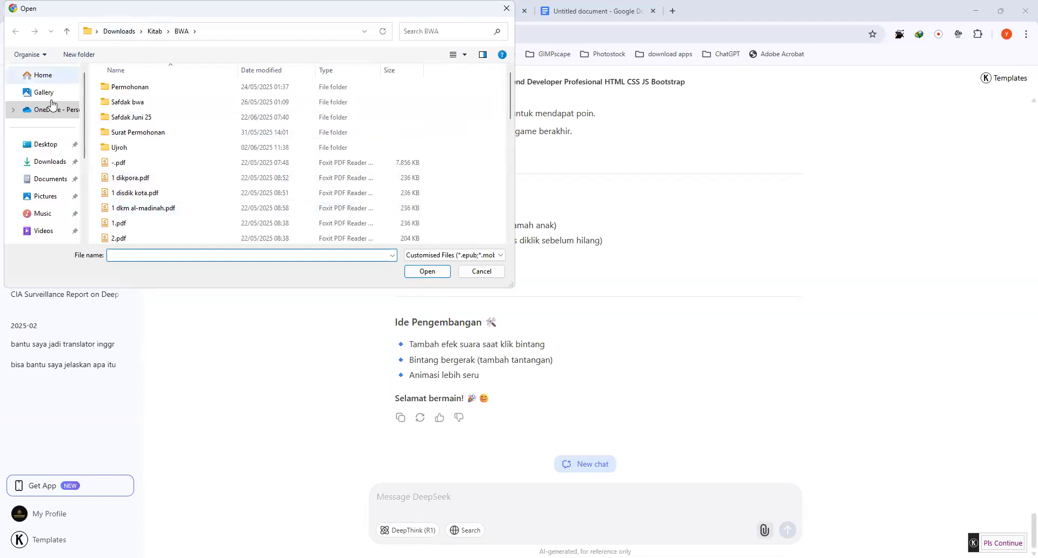
left_click(40, 146)
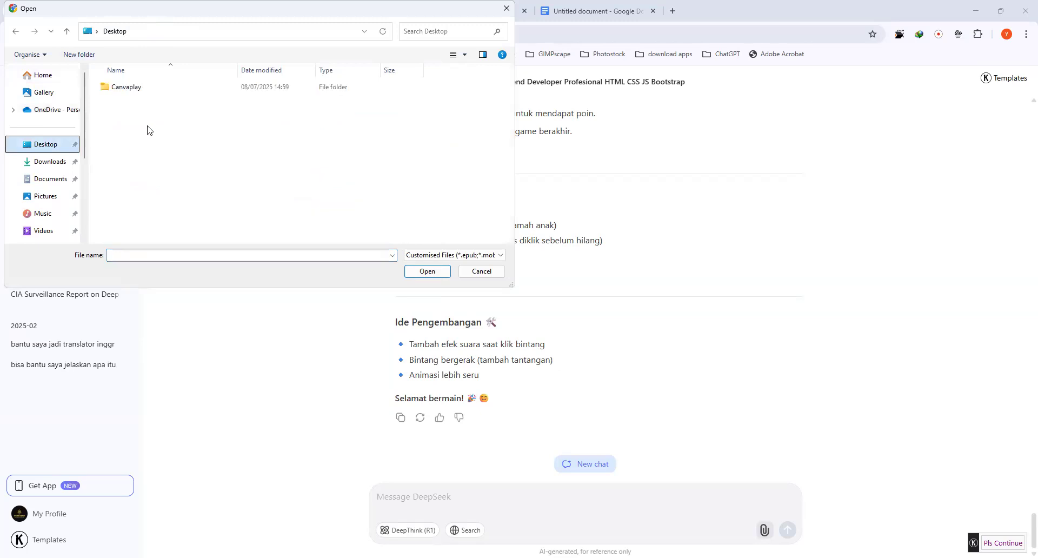
double_click(135, 87)
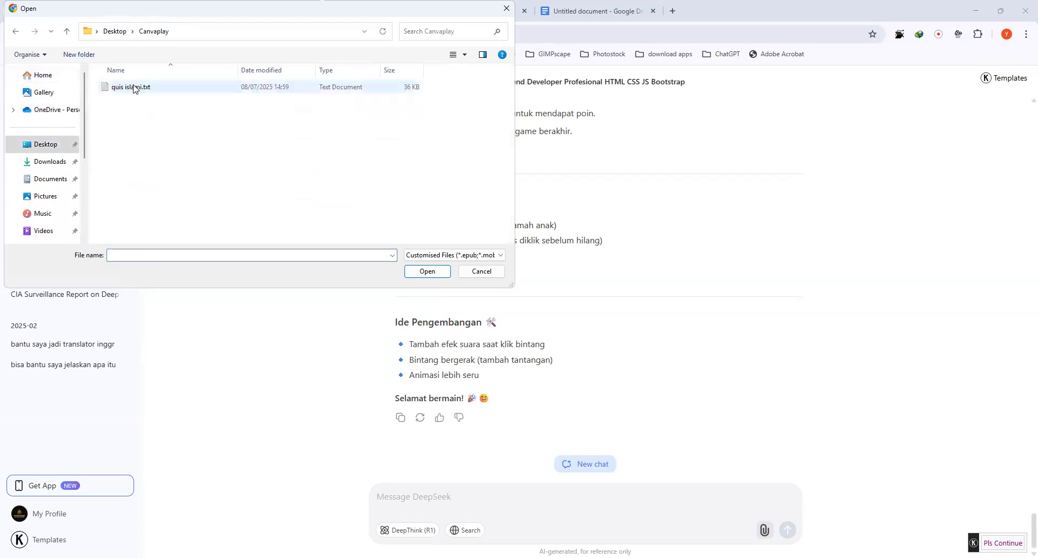
left_click(142, 90)
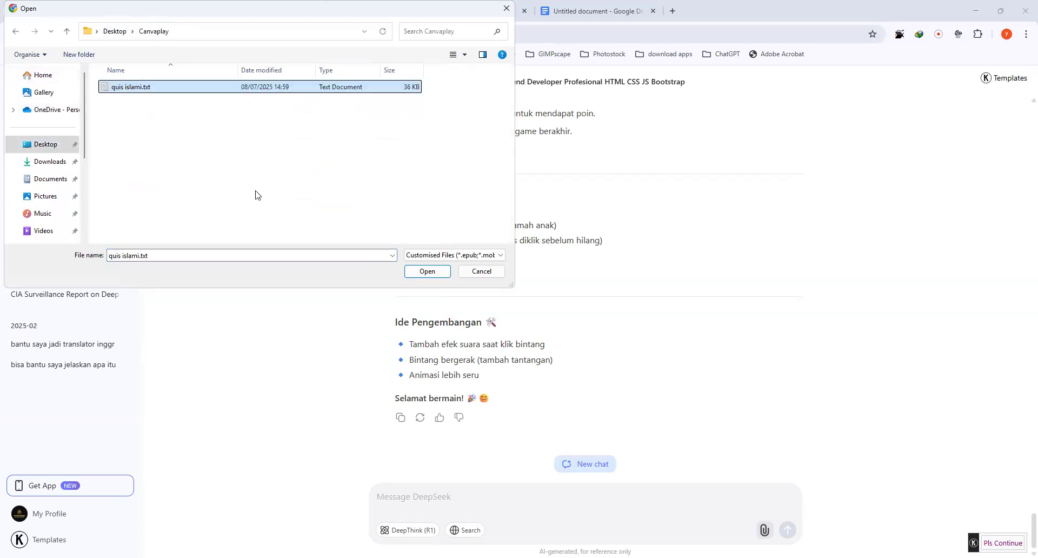
key("Return")
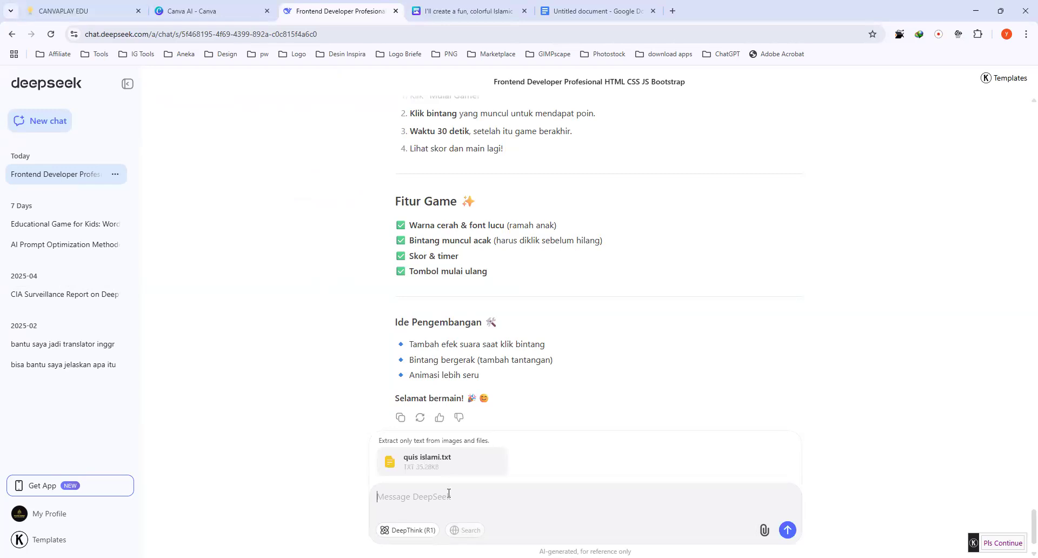
Step: Send the prompt "tolong bantu saya conversi file codingan berikut ke format html" with the attached file and follow the generated code
type("tolong bantu saya konversi")
type("file ")
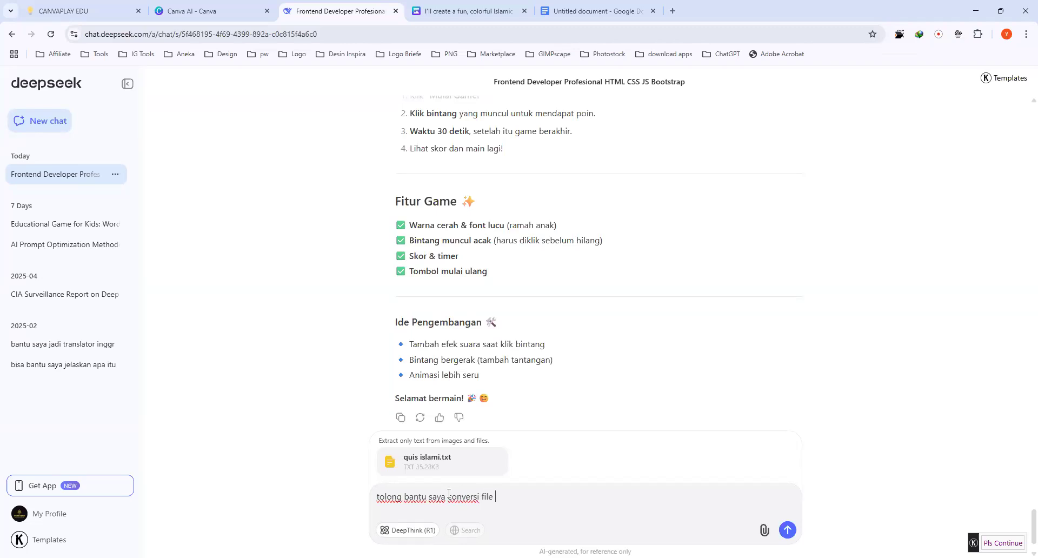
type("con")
type("ingan berikut ")
type("ke ")
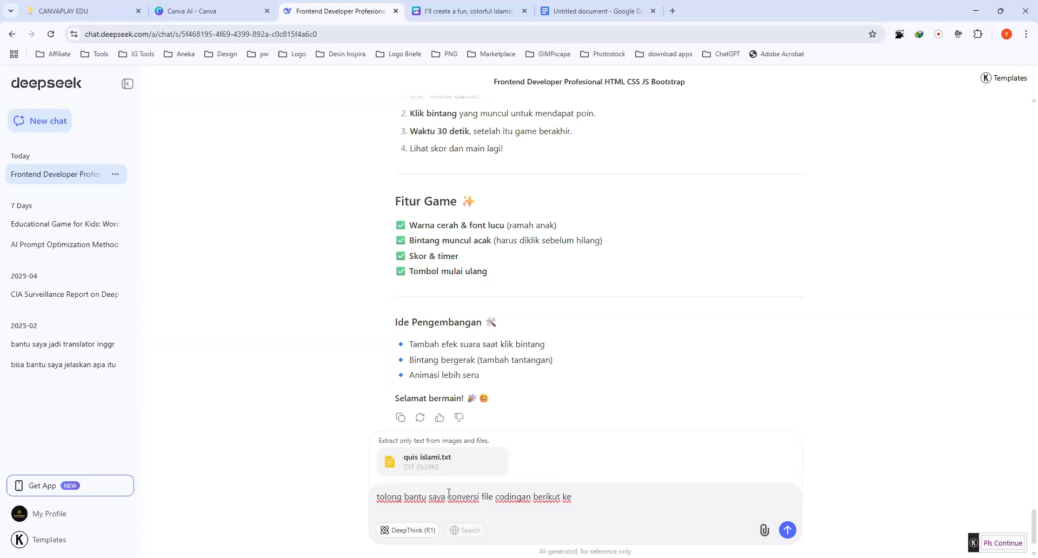
type("format html")
key("Return")
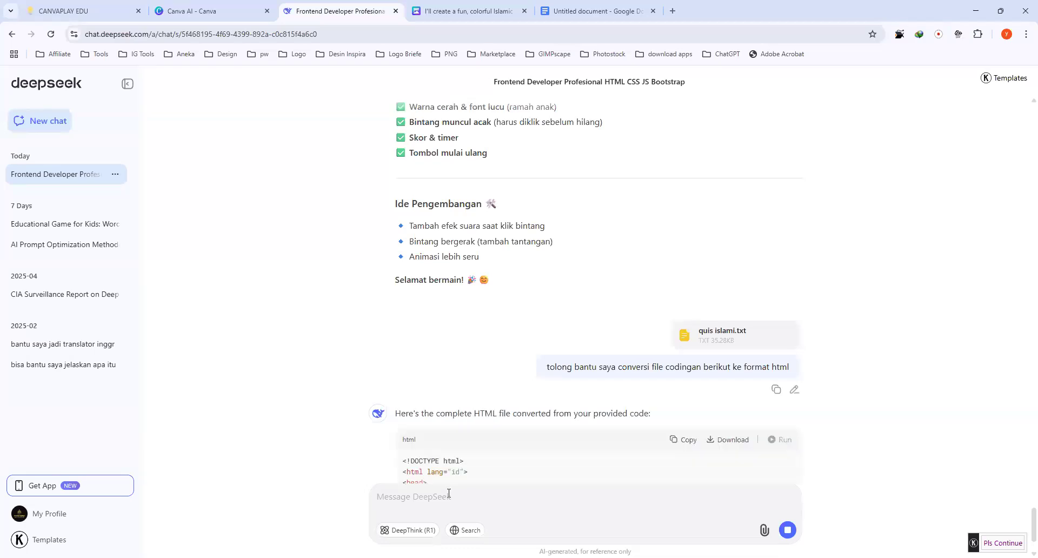
scroll(246, 400, "down", 3)
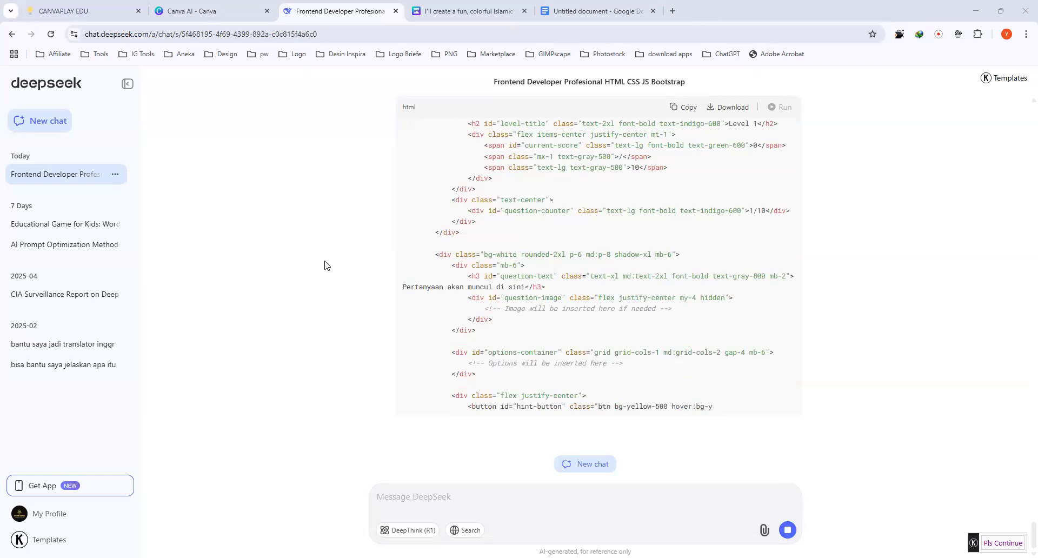
scroll(325, 262, "up", 13)
scroll(325, 262, "down", 5)
scroll(325, 265, "down", 6)
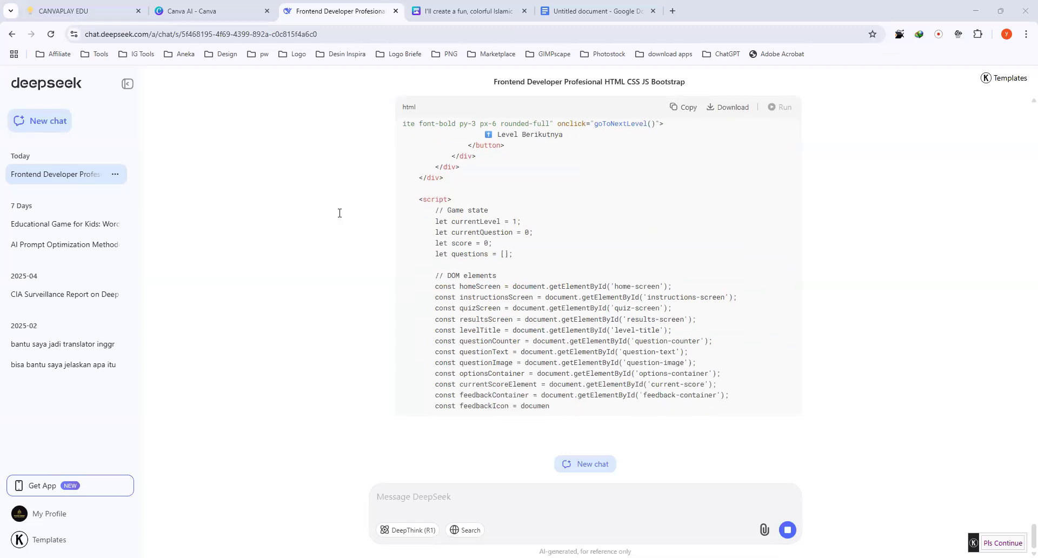
Step: Switch to Google Docs and create a new blank document
left_click(470, 11)
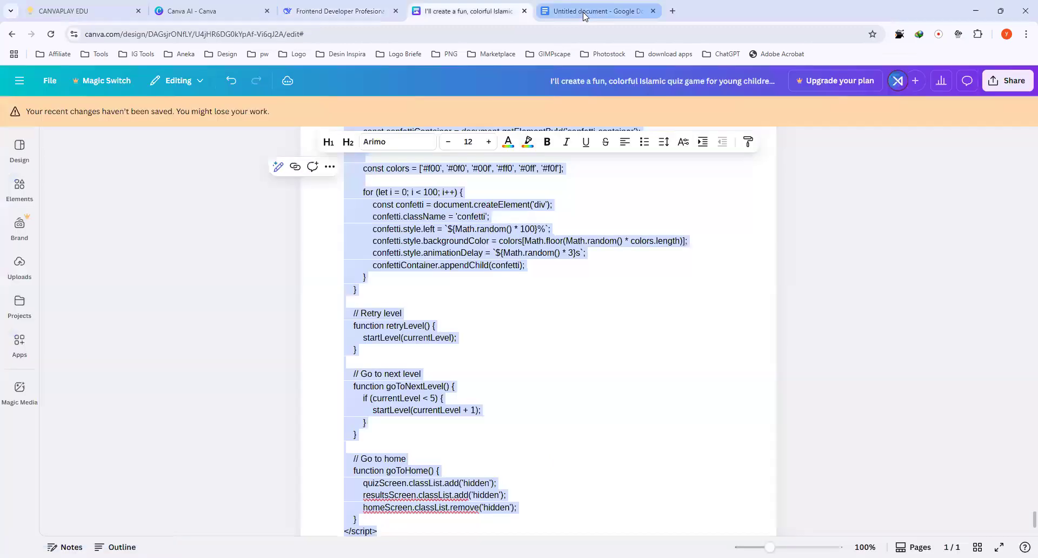
left_click(586, 15)
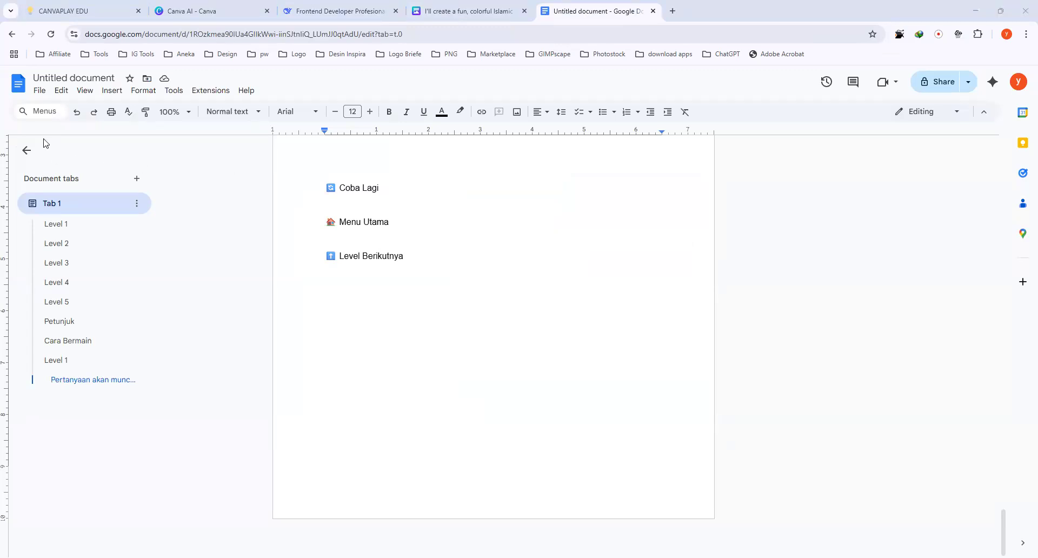
left_click(37, 94)
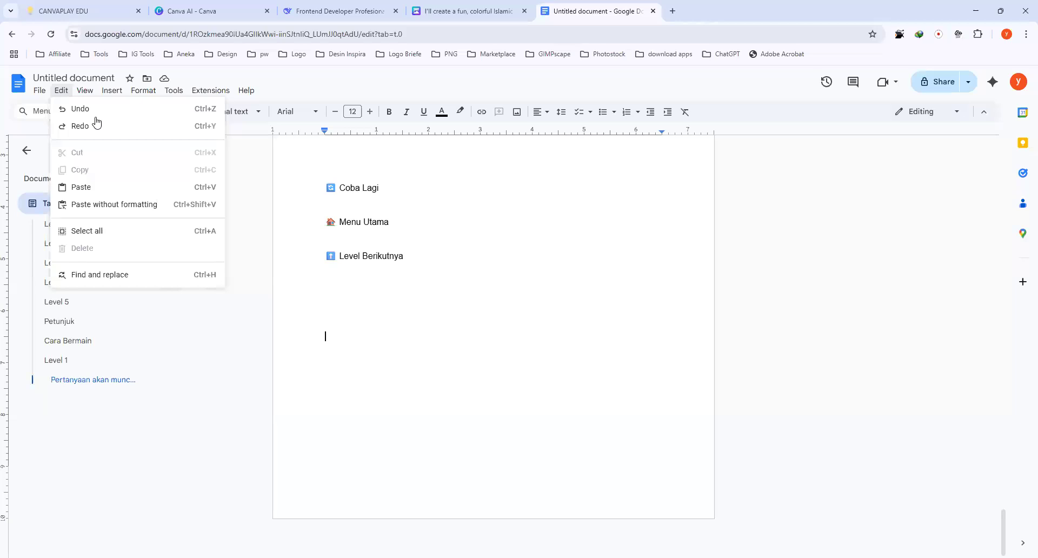
mouse_move(37, 90)
mouse_move(65, 112)
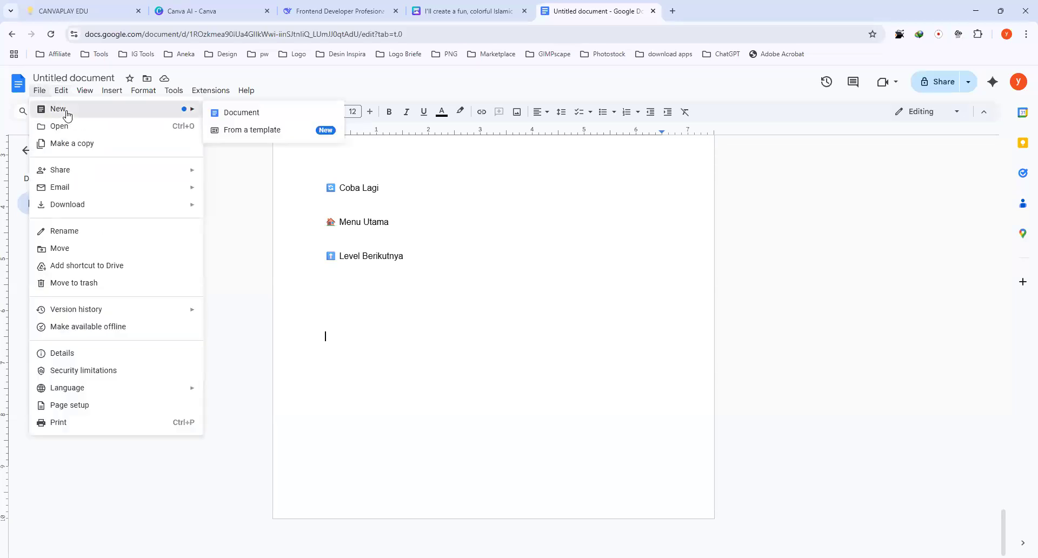
left_click(269, 115)
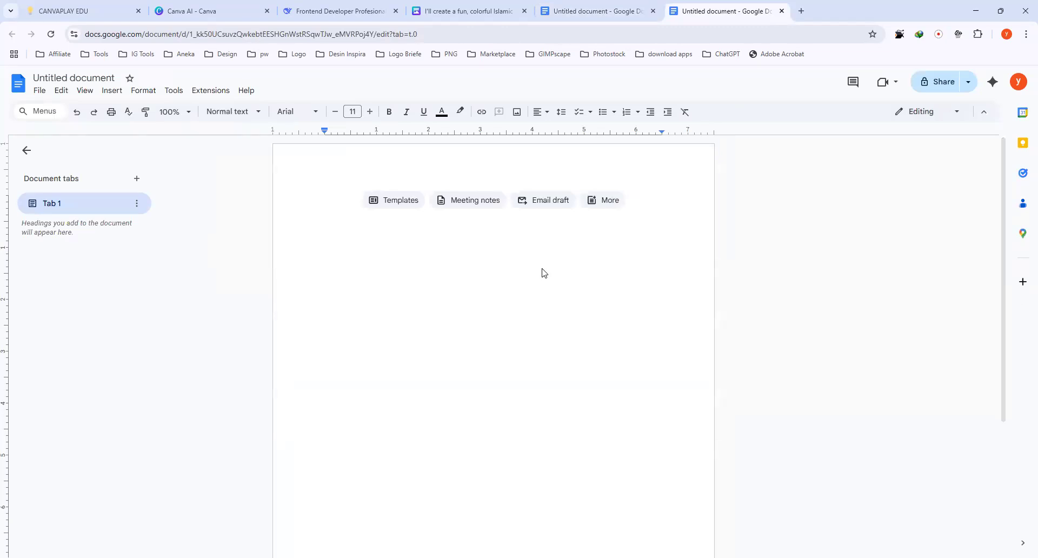
Step: Start a numbered list with the first item "Buka canva play edu>copy prompt yang diinginkan"
key("ctrl+shift+7")
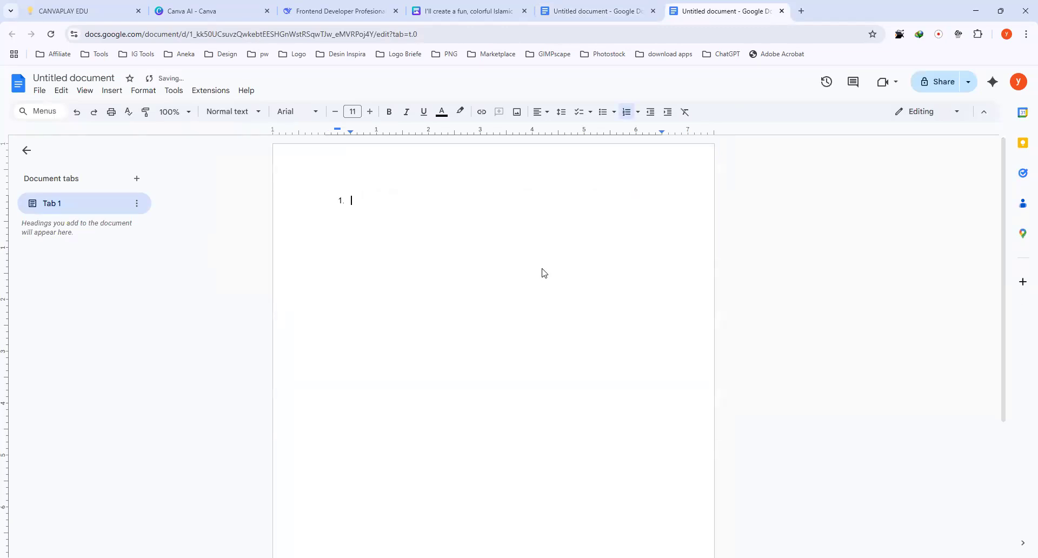
type("Buka canva")
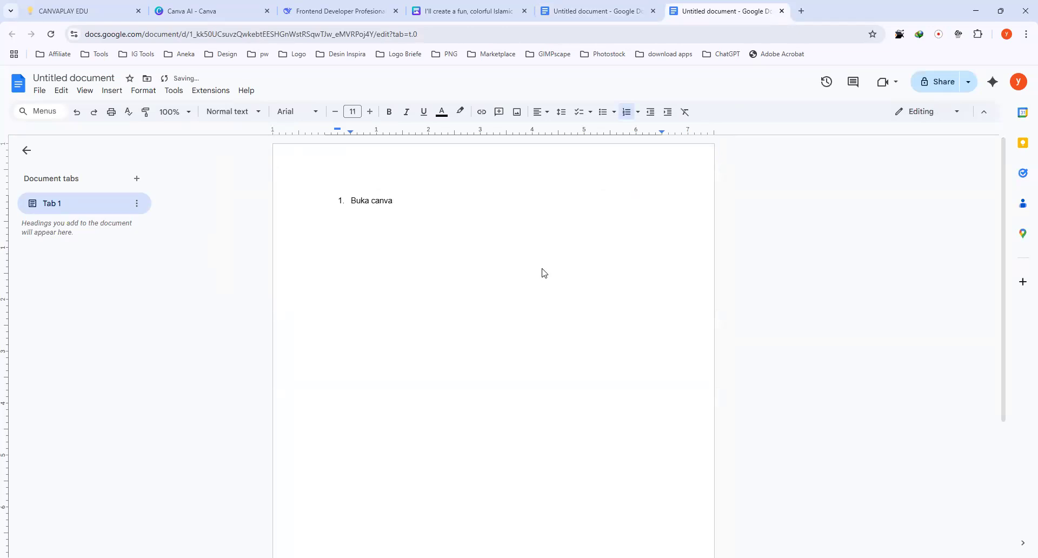
key("BackSpace")
key("BackSpace")
key("BackSpace")
key("BackSpace")
key("BackSpace")
type("canva play edu")
key("Return")
key("BackSpace")
key("BackSpace")
type(".")
key("BackSpace")
key("BackSpace")
type(">copy promt")
key("BackSpace")
type("pt yang diinginkan")
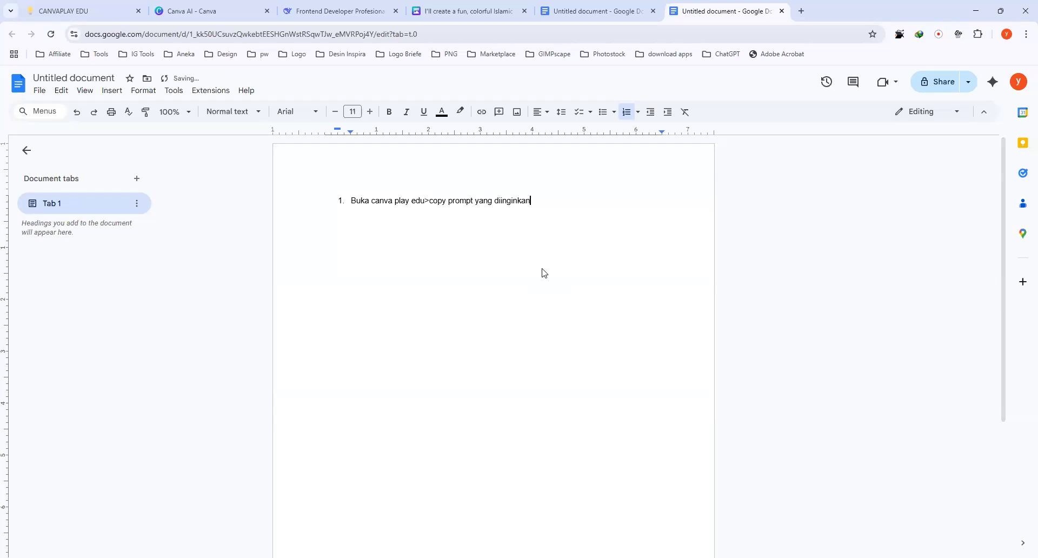
Step: Begin the second list item with "Buka canva>" and check the Canva AI start page for the next part of the workflow
key("Return")
type("Buka canva>")
left_click(216, 15)
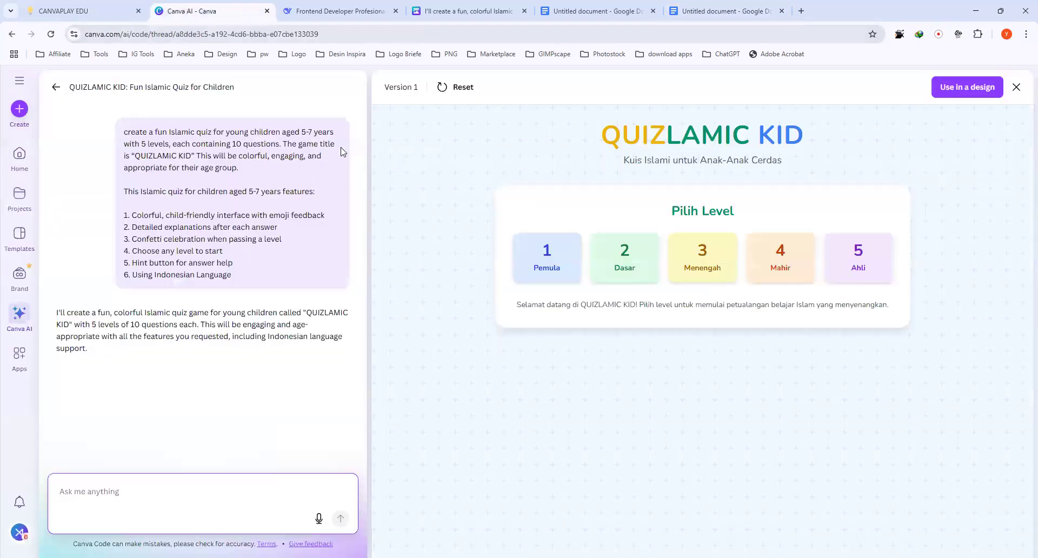
scroll(292, 131, "down", 1)
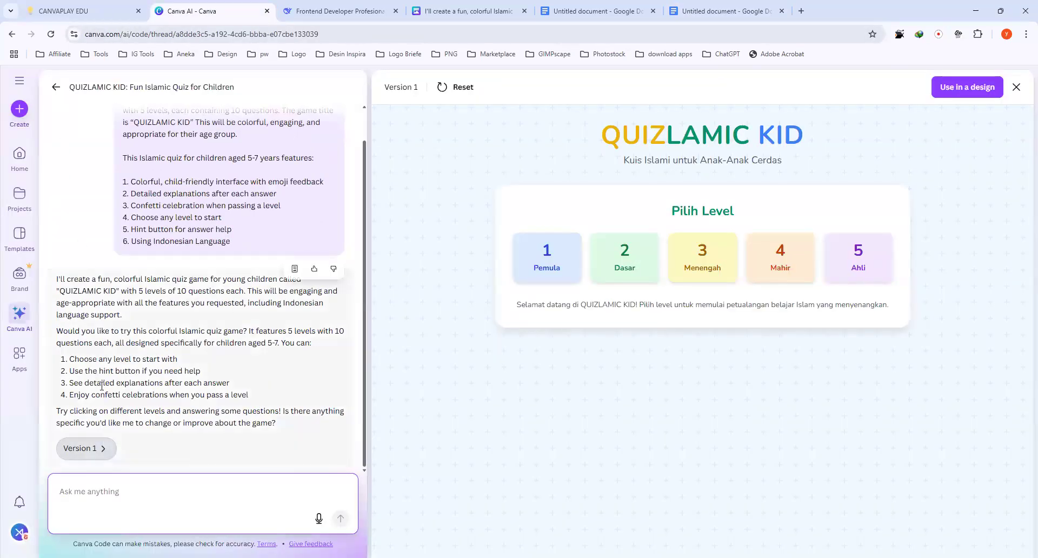
left_click(56, 87)
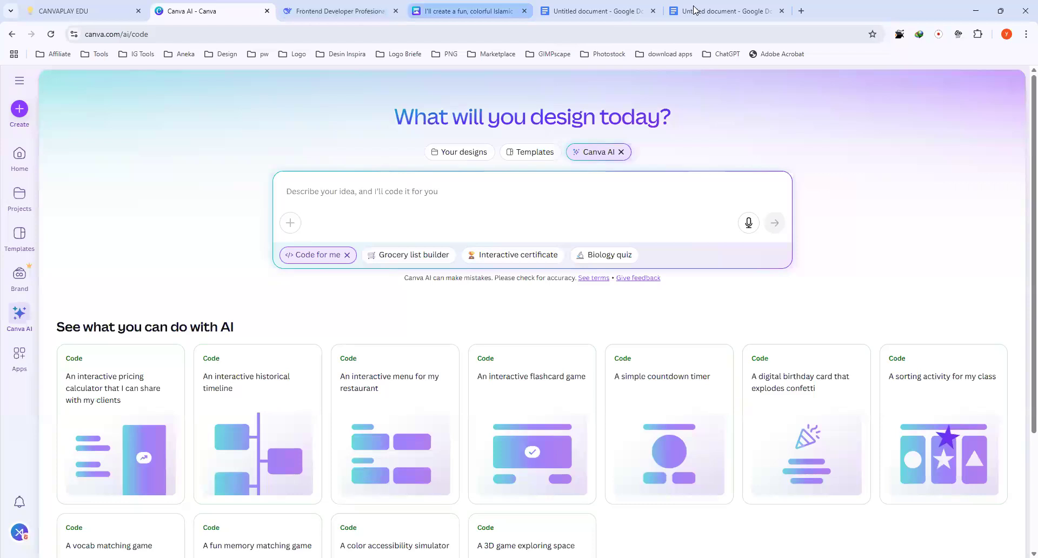
left_click(724, 7)
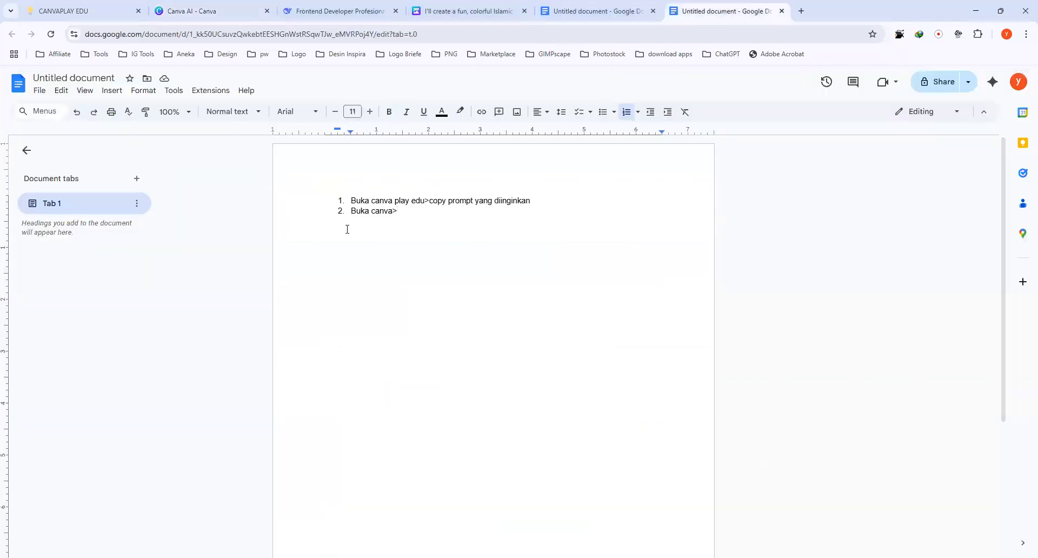
Step: Complete the second list item with "canva ai>paste prompt dari canvaplay" and start a third item
type("canva")
type(" ai>paste propm")
key("BackSpace")
key("BackSpace")
key("BackSpace")
type("mpt")
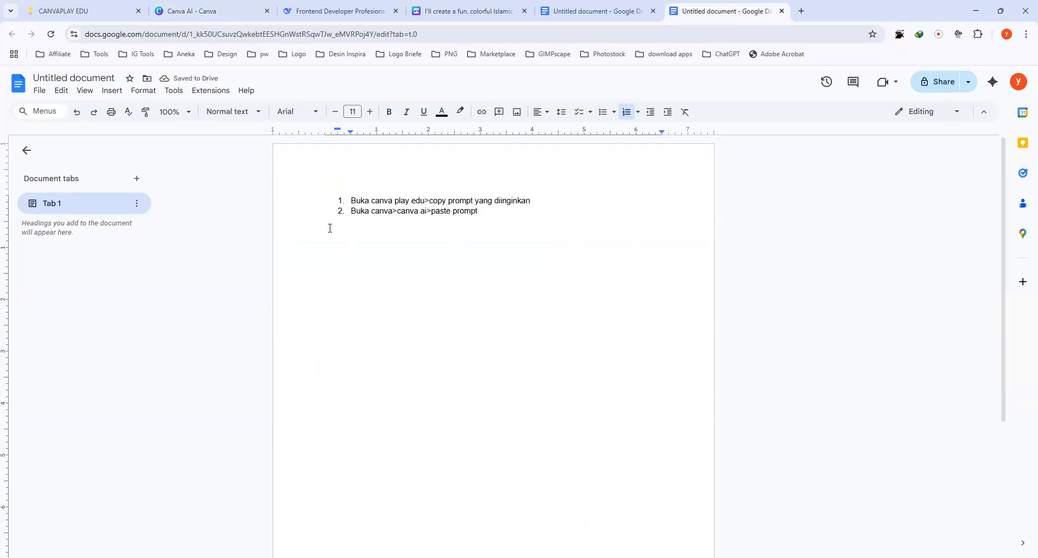
type(" dari canvaplay")
key("Return")
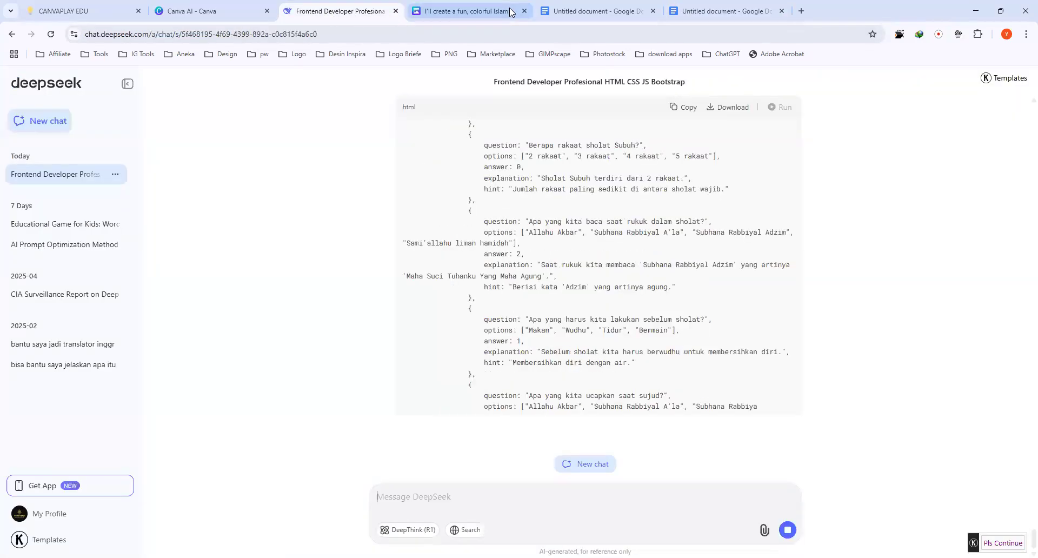
Step: Go to the Canva home page and move the Untitled Design doc from the recent designs to the trash
left_click(570, 11)
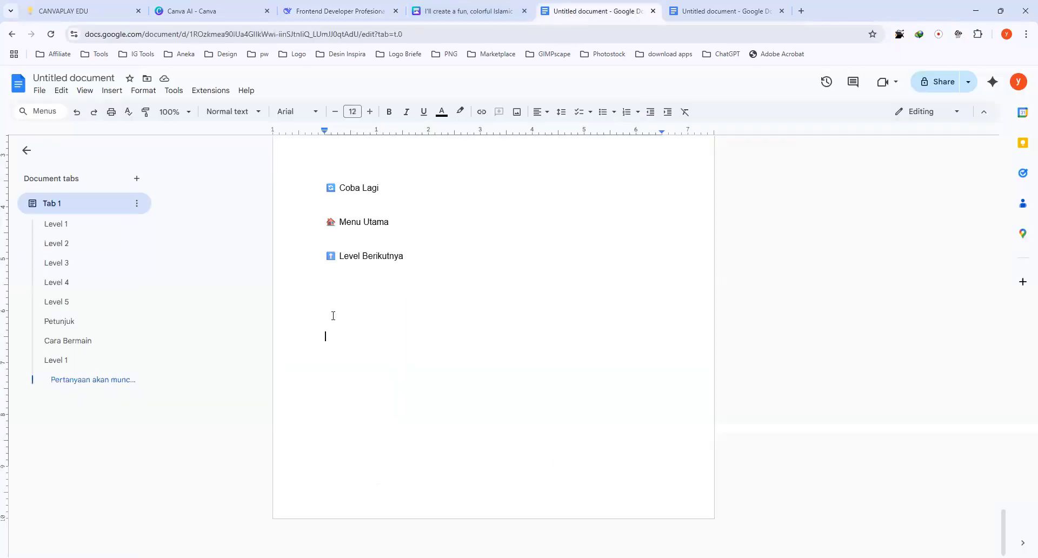
left_click(175, 8)
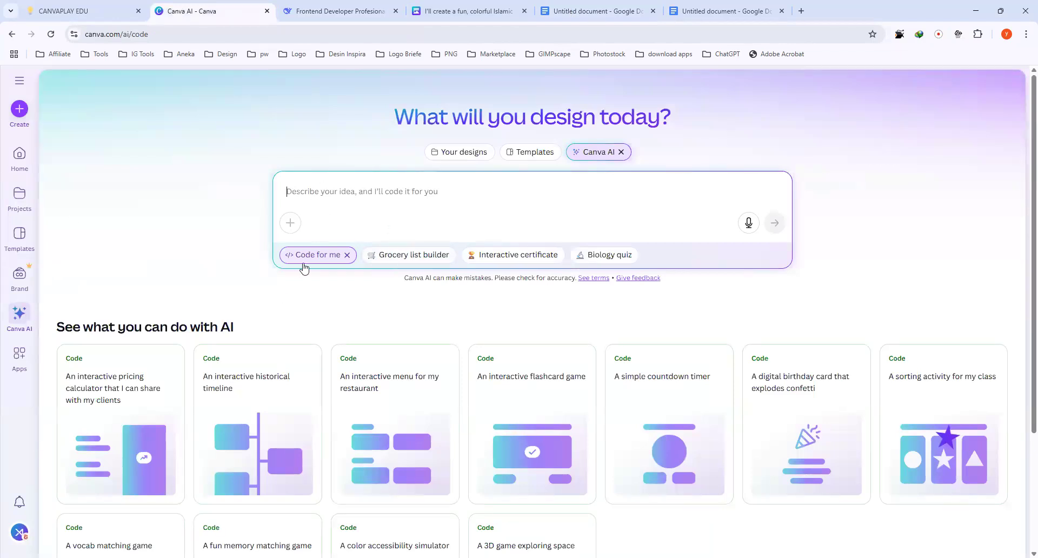
scroll(386, 312, "down", 3)
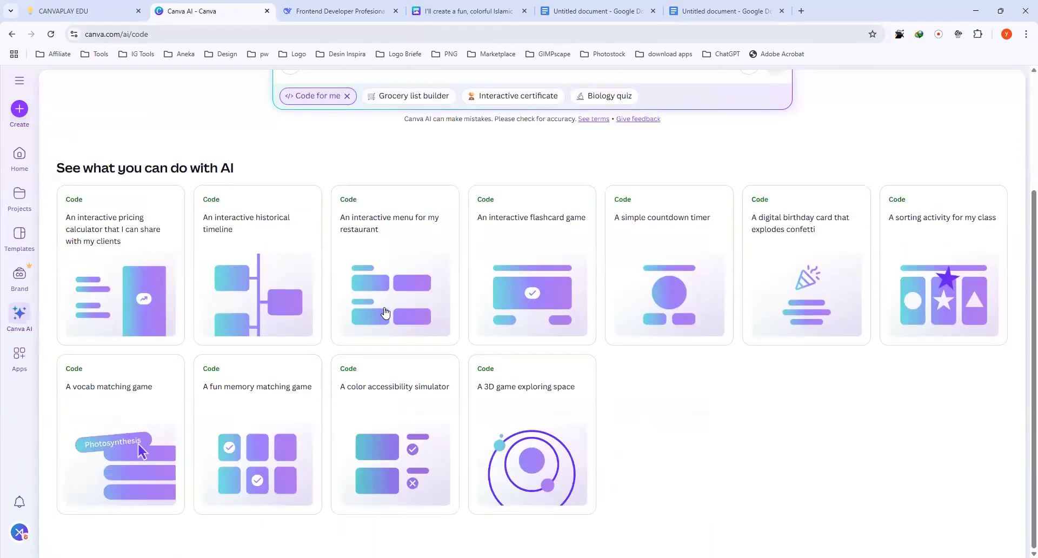
scroll(383, 278, "up", 1)
scroll(381, 235, "down", 1)
left_click(17, 163)
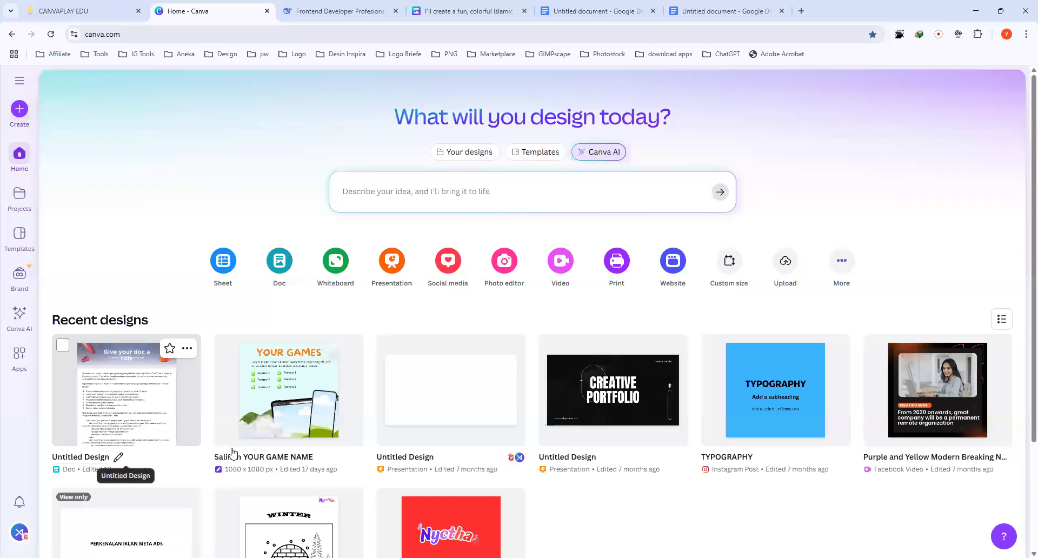
left_click(187, 349)
left_click(254, 538)
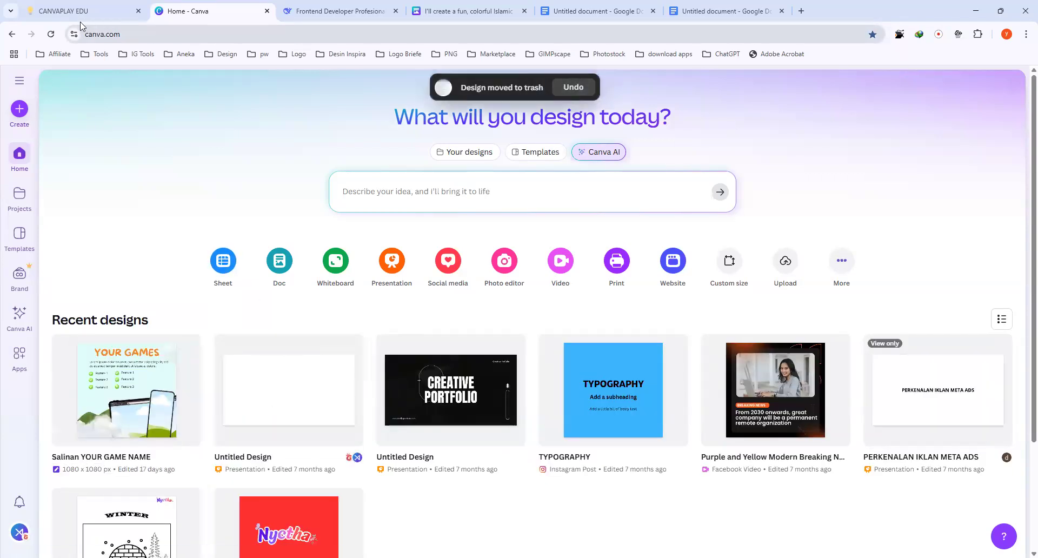
Step: Copy the QUIZLAMIC KID prompt from the CANVAPLAY EDU page and submit it to Canva AI from the Canva home page
left_click(71, 11)
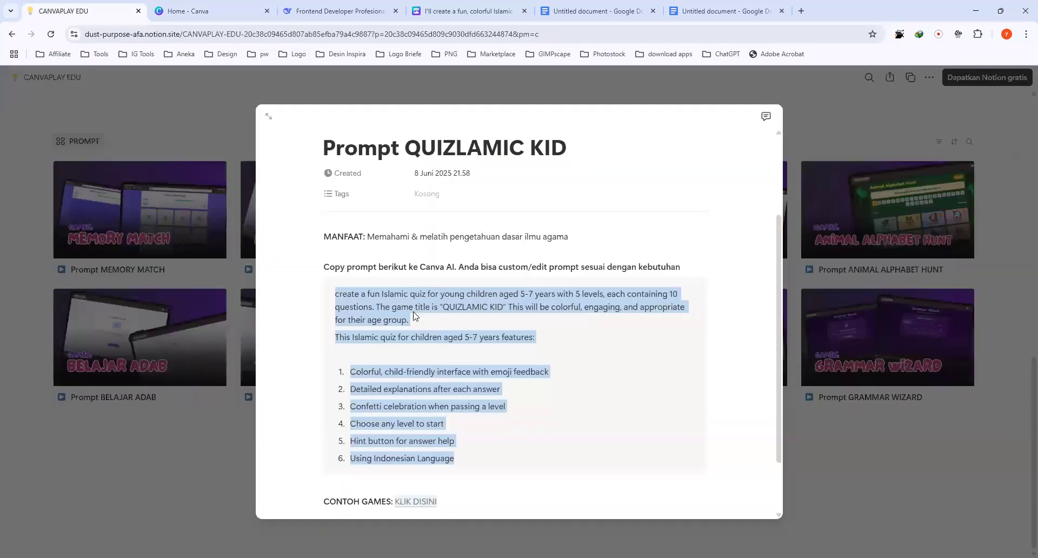
right_click(399, 306)
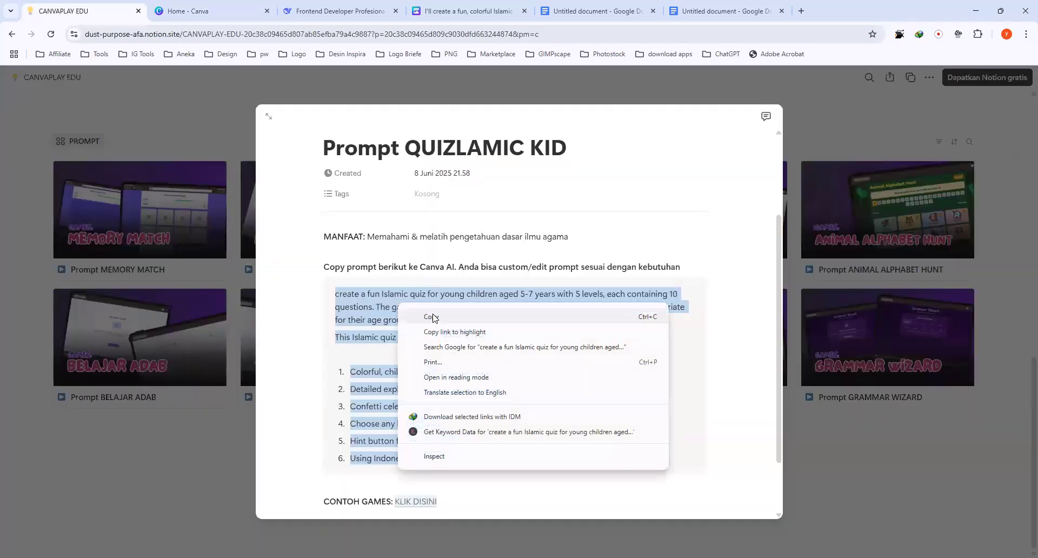
left_click(432, 317)
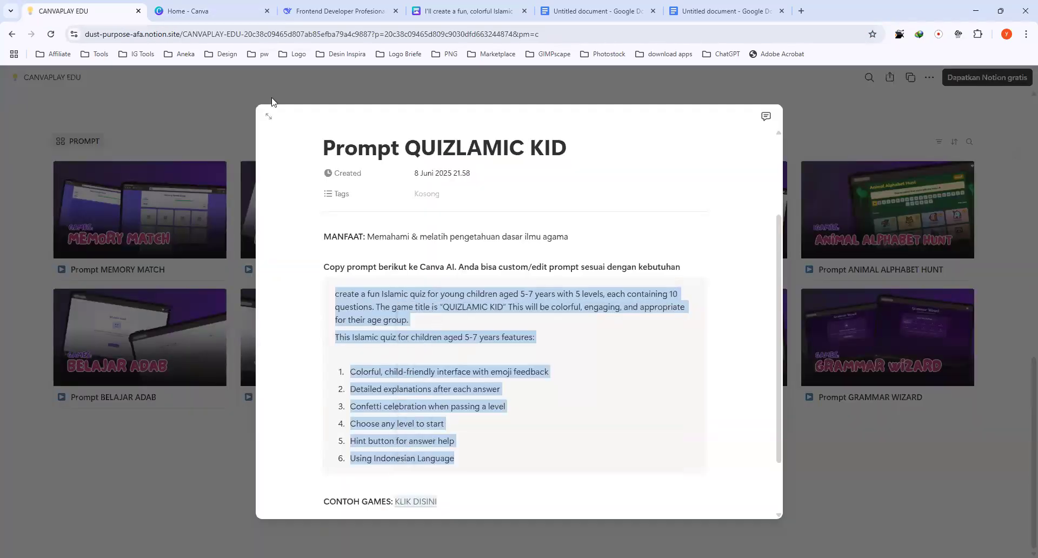
left_click(212, 16)
left_click(442, 209)
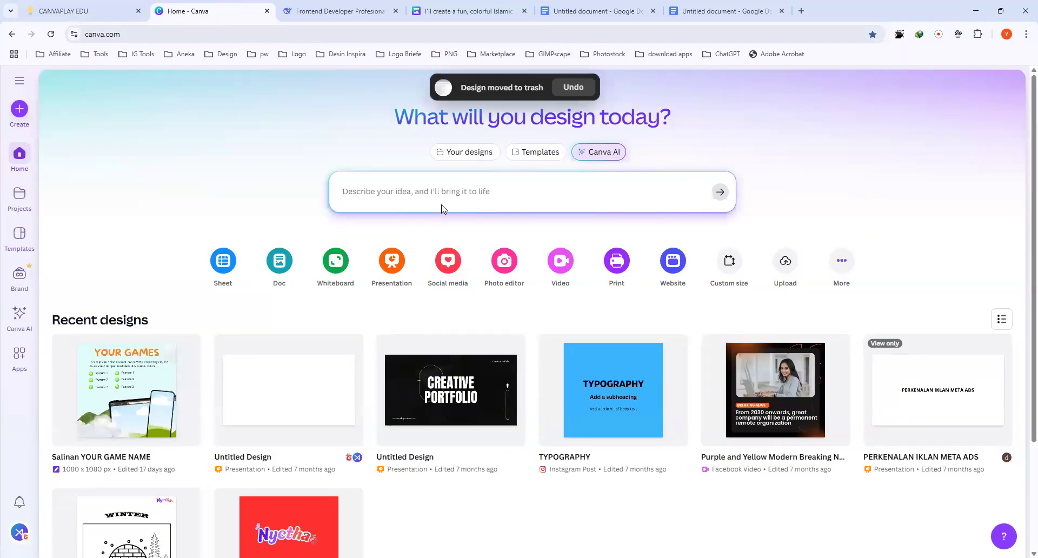
key("ctrl+v")
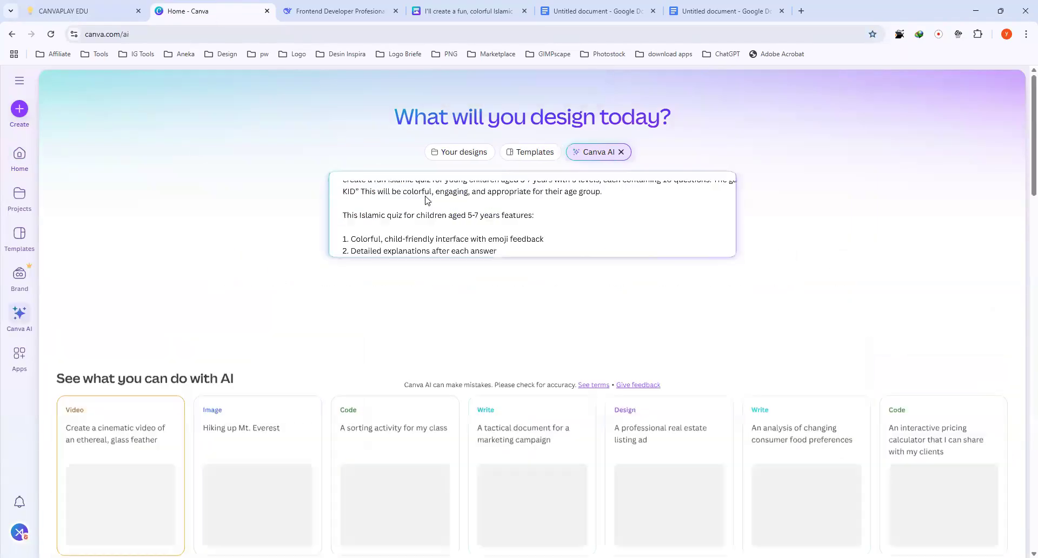
key("Return")
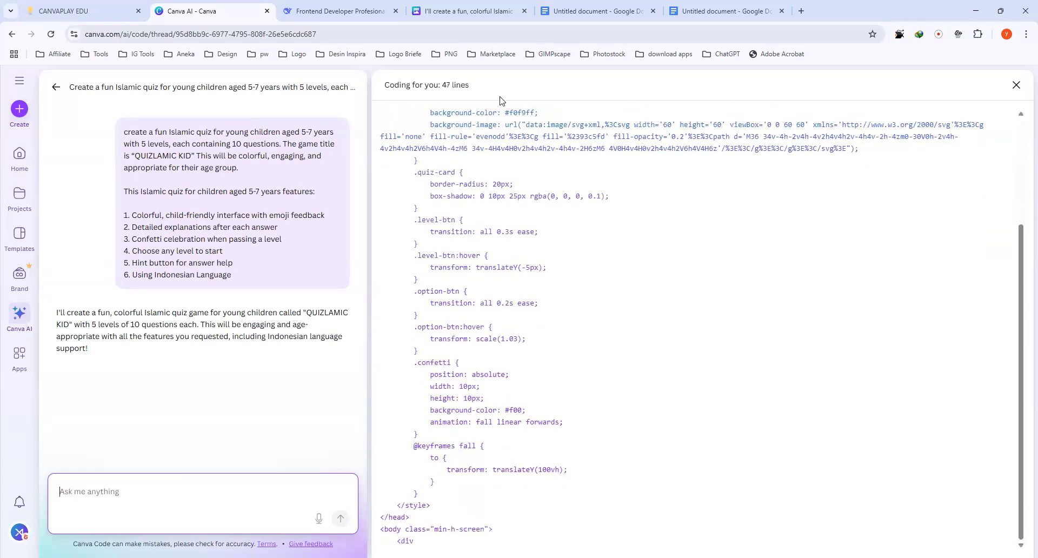
Step: Check how far the code generation has progressed in DeepSeek and Canva AI
left_click(445, 7)
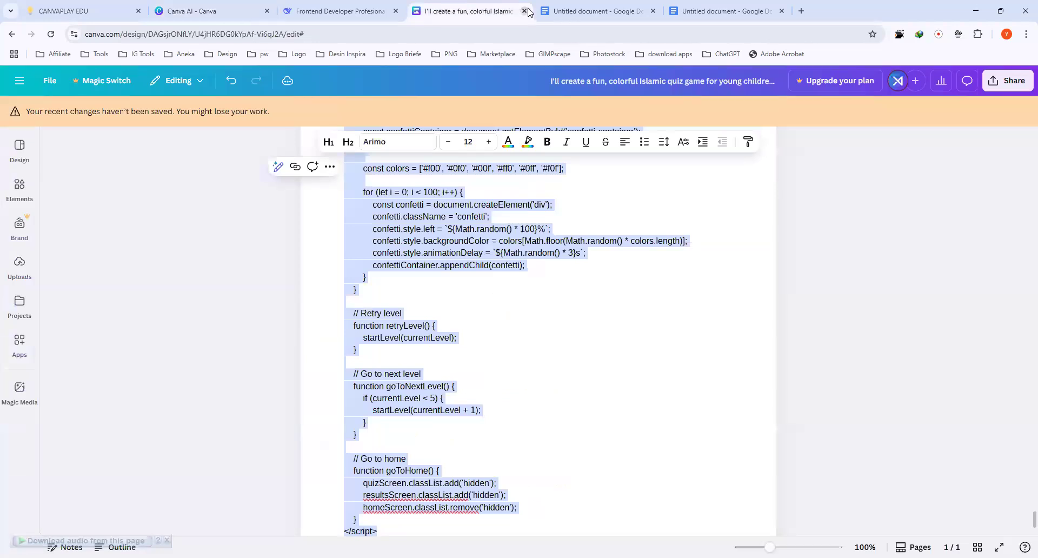
left_click(554, 11)
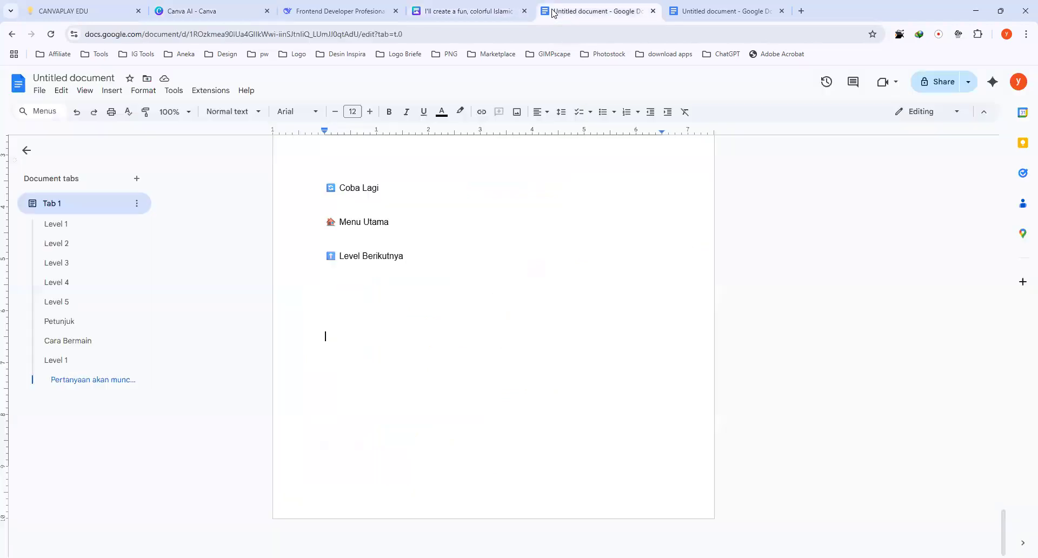
left_click(695, 12)
left_click(296, 11)
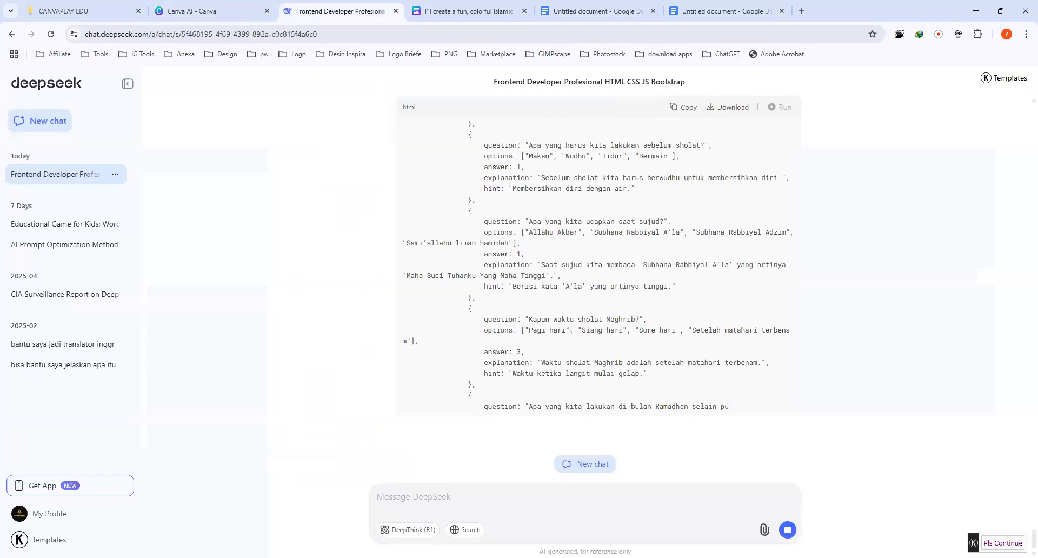
left_click(272, 418)
left_click(205, 13)
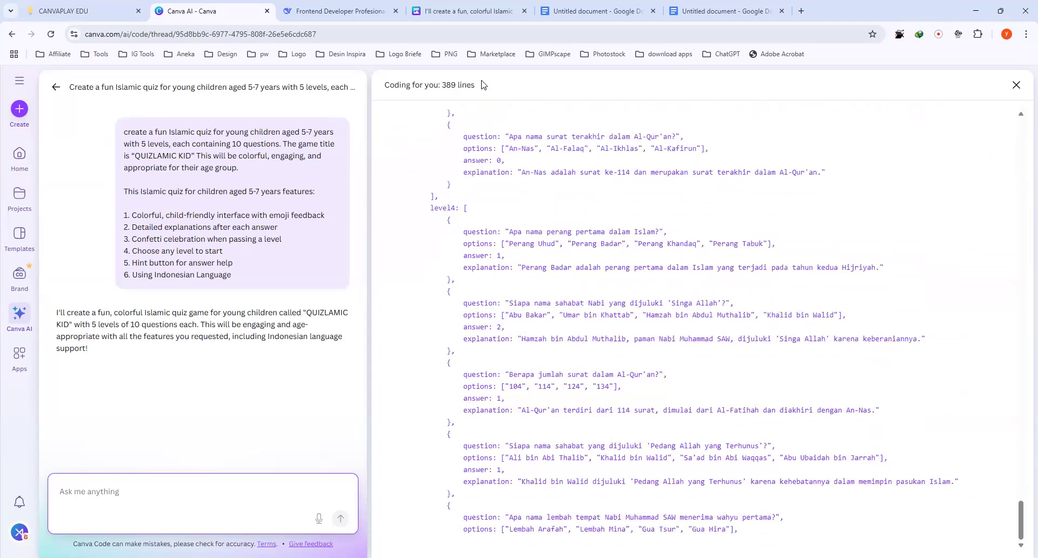
Step: Close the older Google Docs document containing the quiz level text, keeping the workflow list open
left_click(493, 9)
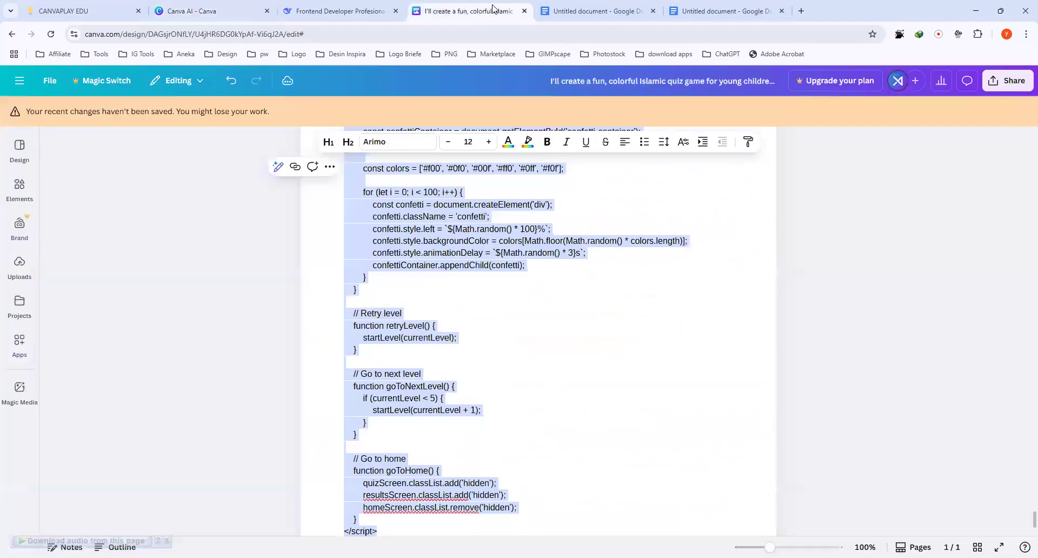
left_click(568, 6)
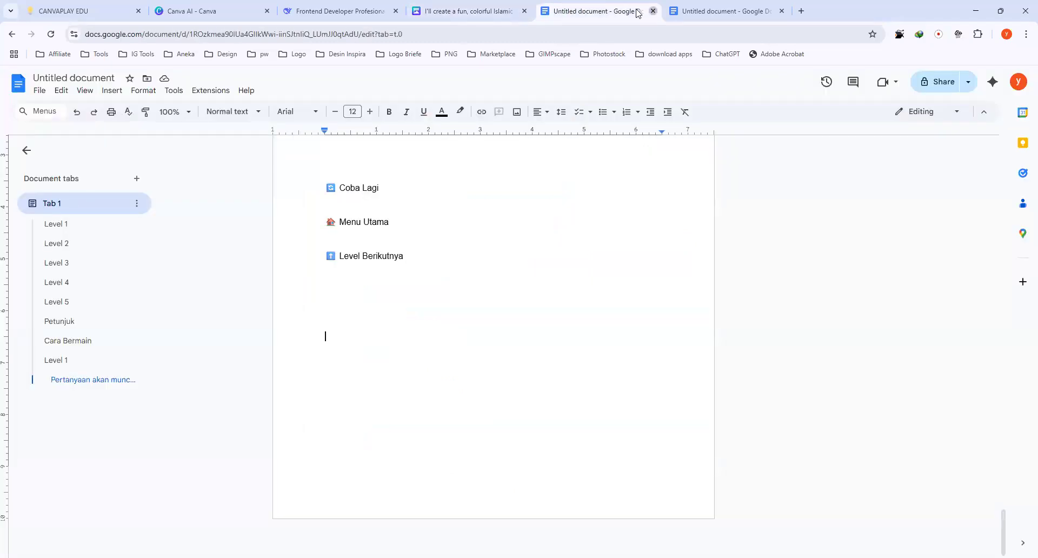
left_click(653, 10)
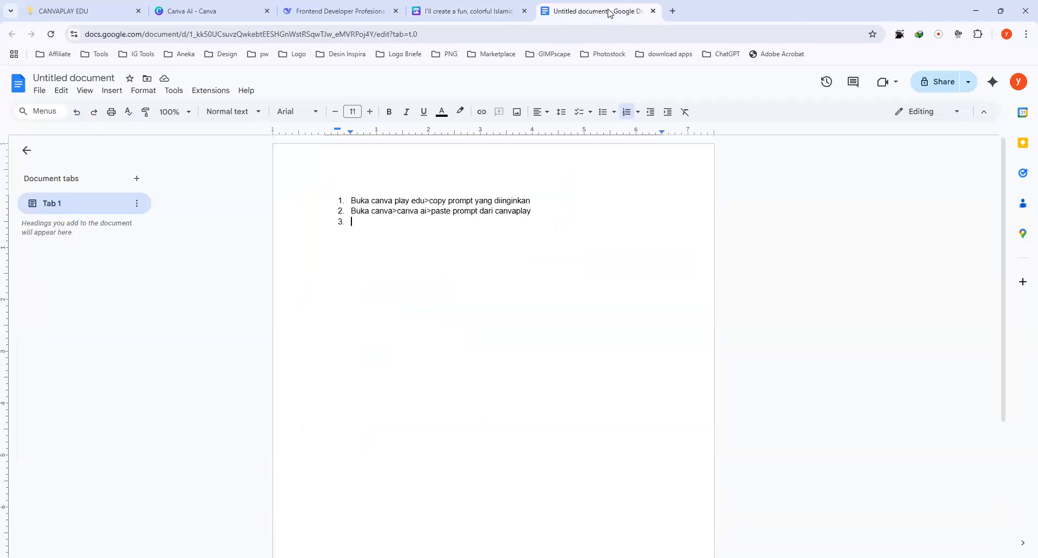
Step: Reload the DeepSeek chat and have it continue generating the cut-off HTML code
left_click(312, 13)
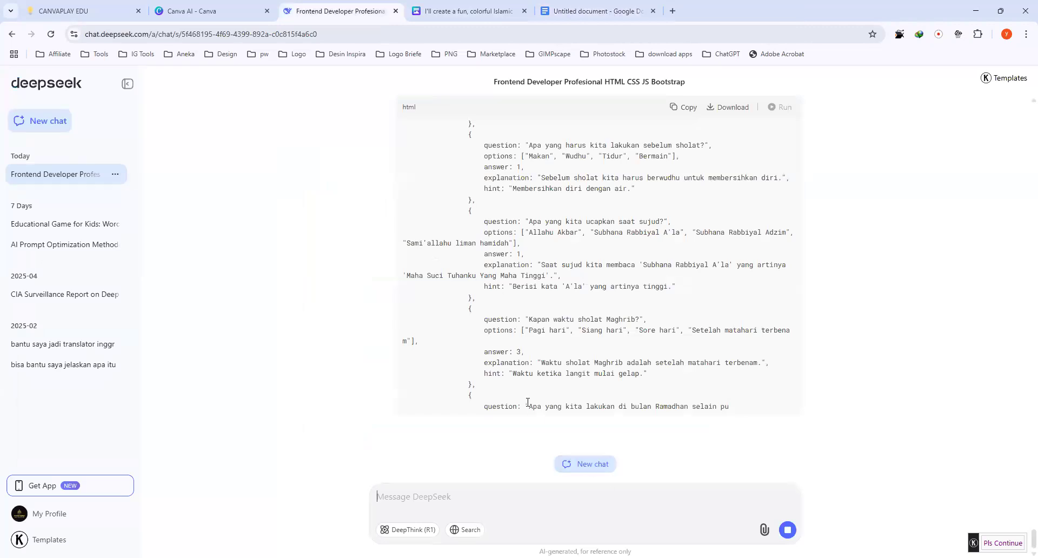
scroll(528, 401, "down", 10)
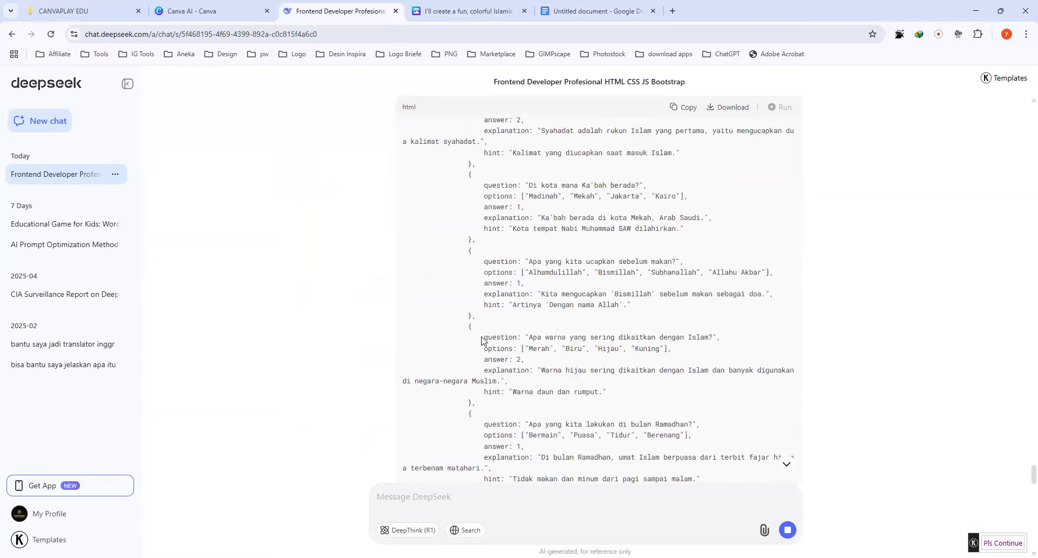
scroll(482, 336, "down", 15)
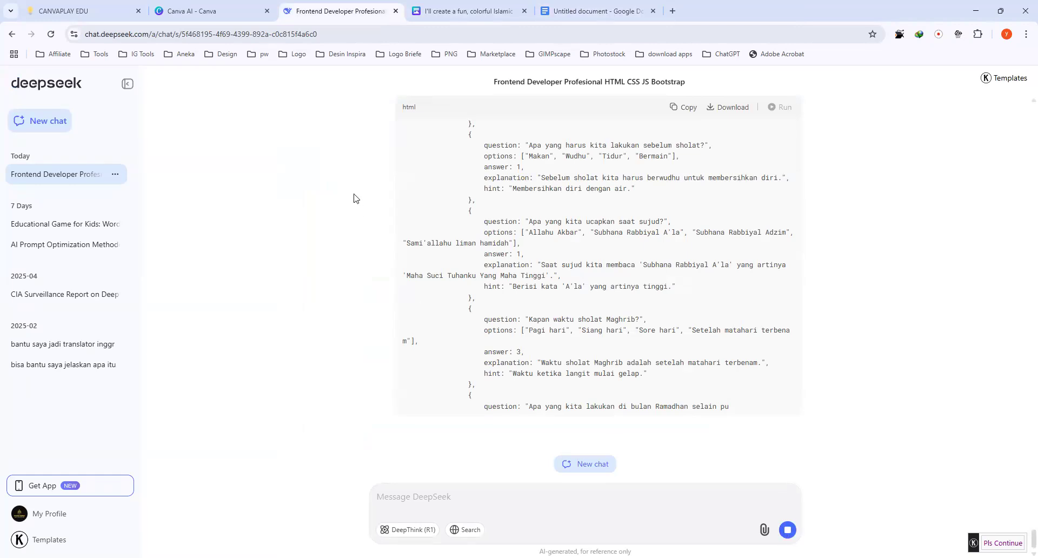
left_click(49, 37)
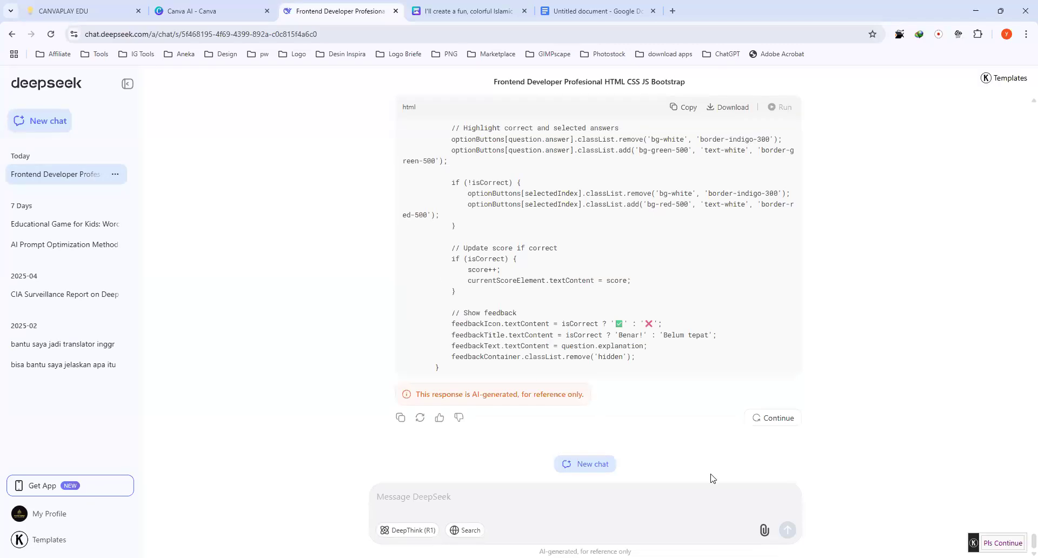
left_click(763, 420)
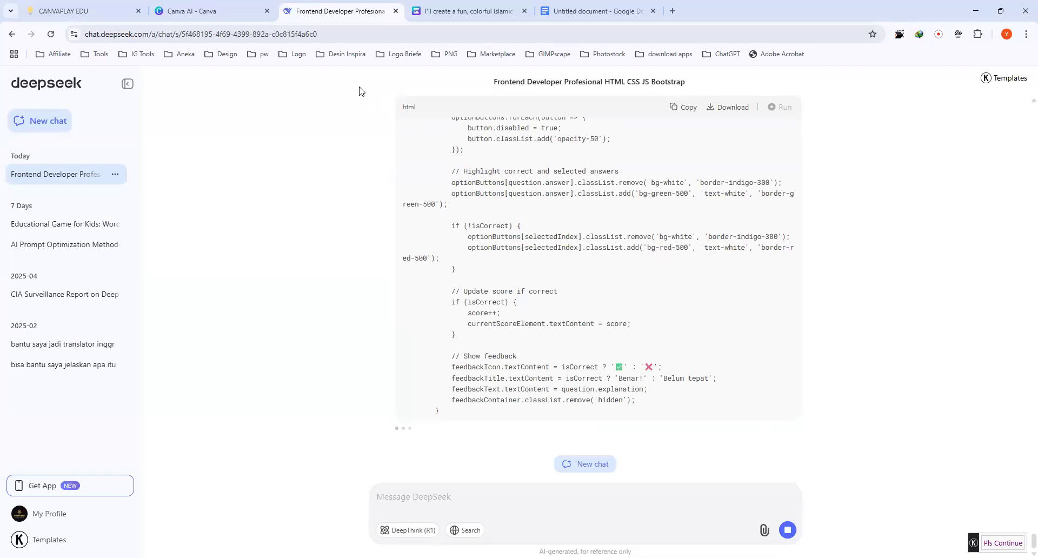
Step: Switch to Canva AI and open the newly generated QUIZLAMIC KID response as a Canva document
left_click(203, 20)
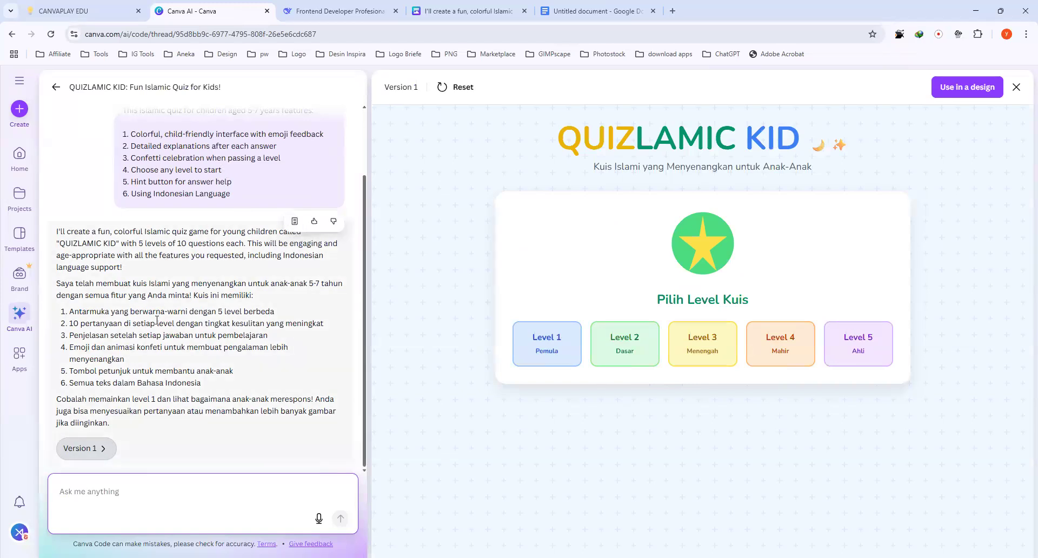
left_click(295, 223)
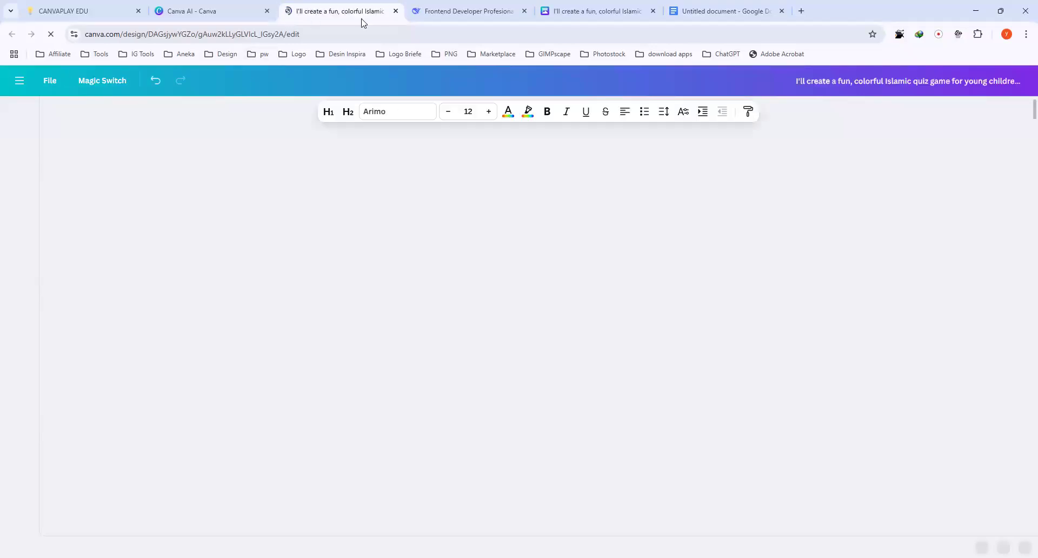
left_click(592, 12)
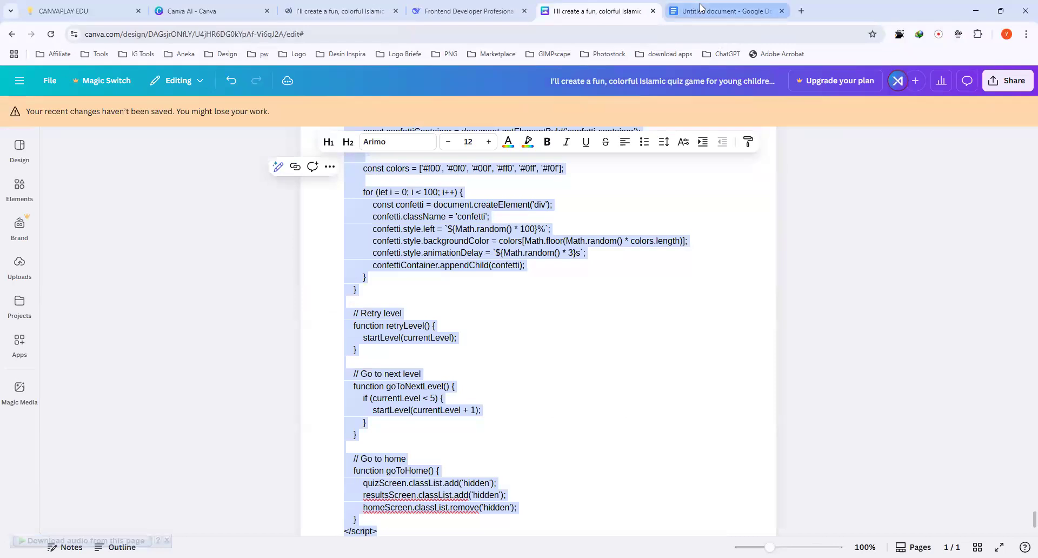
Step: Add the third item to the Google Docs workflow list: "Arahkan ke bagian chat sebelah kiri>muncul menu>klik create doc"
left_click(700, 7)
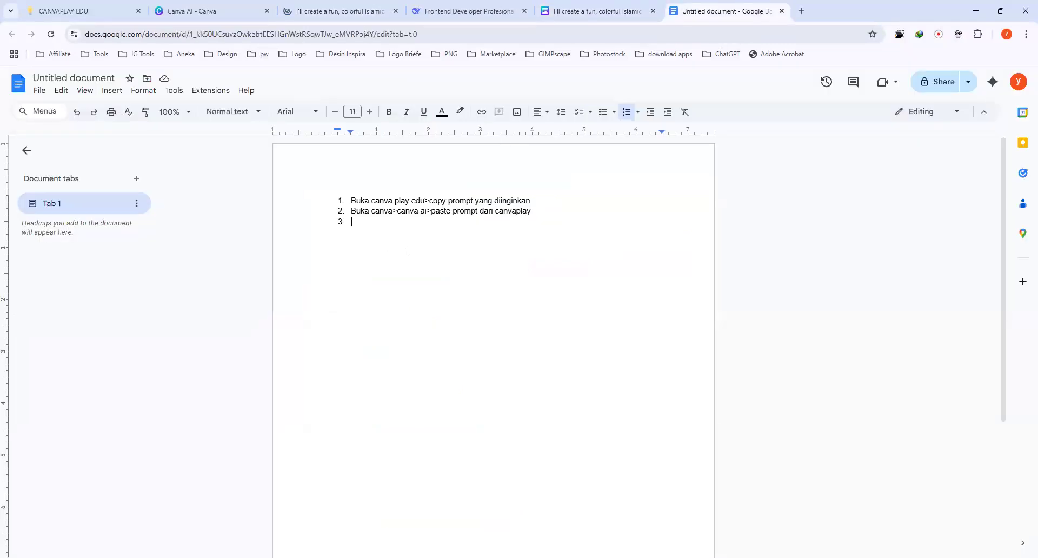
type("Arahkan")
type(" ke bagian ")
type("chat")
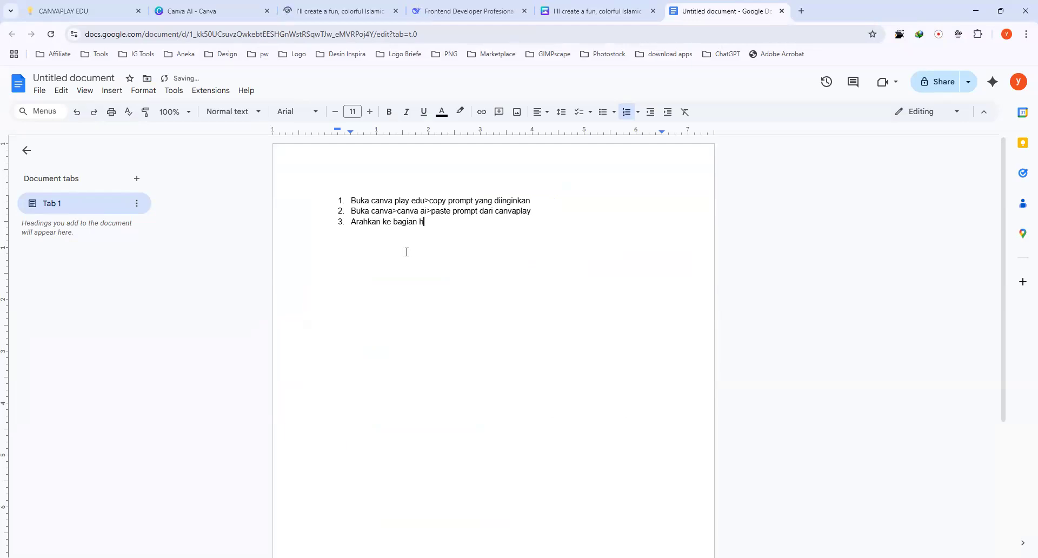
type(" sebelah kiri>muncul menu>kl")
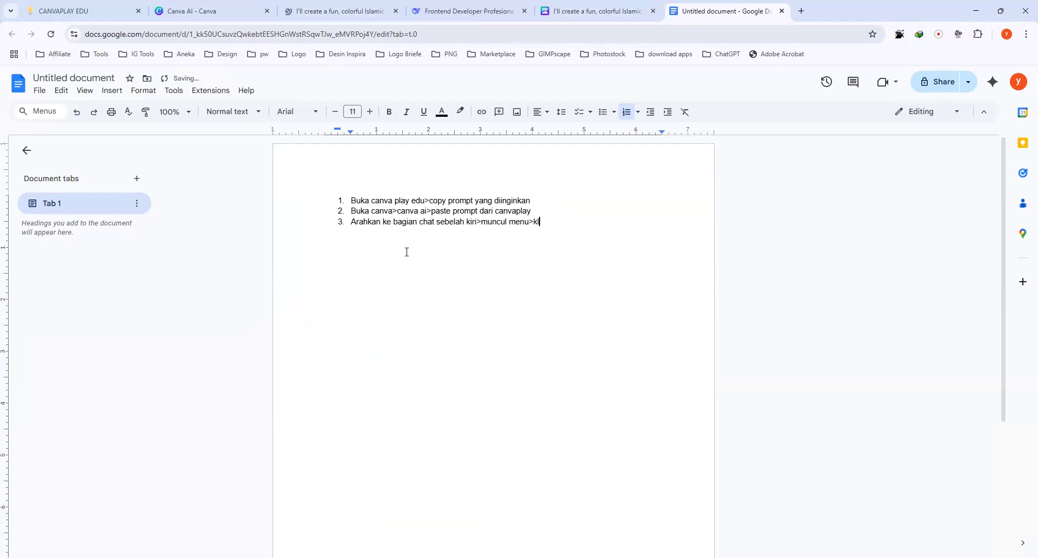
type("ik create doc")
key("Return")
Step: Switch to the first QUIZLAMIC KID Canva document, select all its text, and review the code down to the closing script tag
left_click(306, 14)
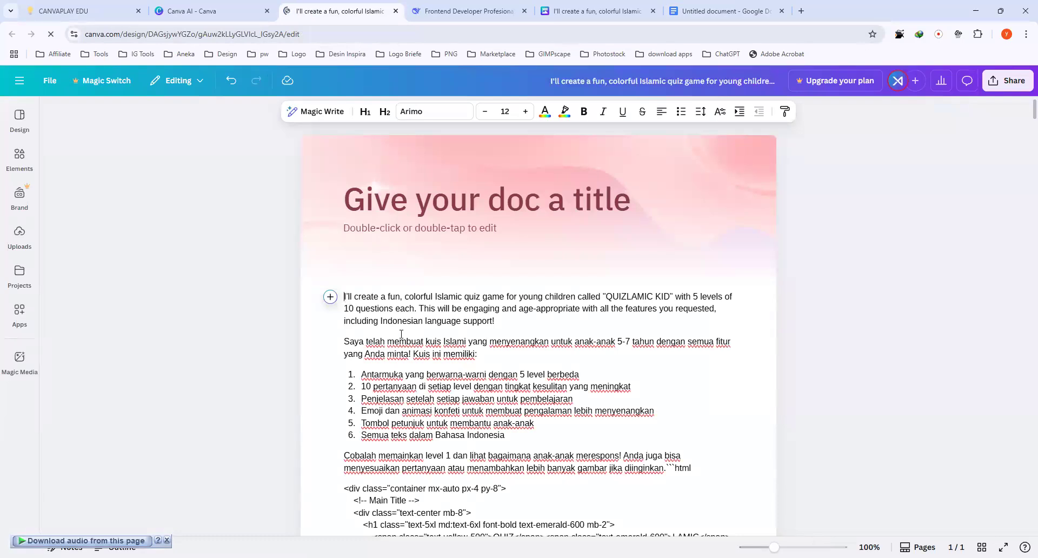
left_click_drag(345, 297, 399, 335)
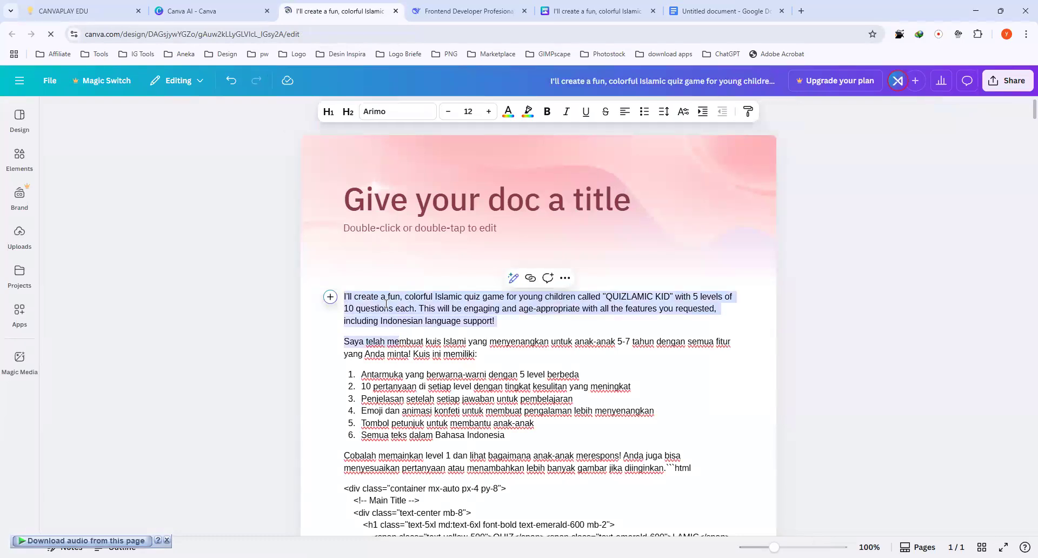
key("ctrl+a")
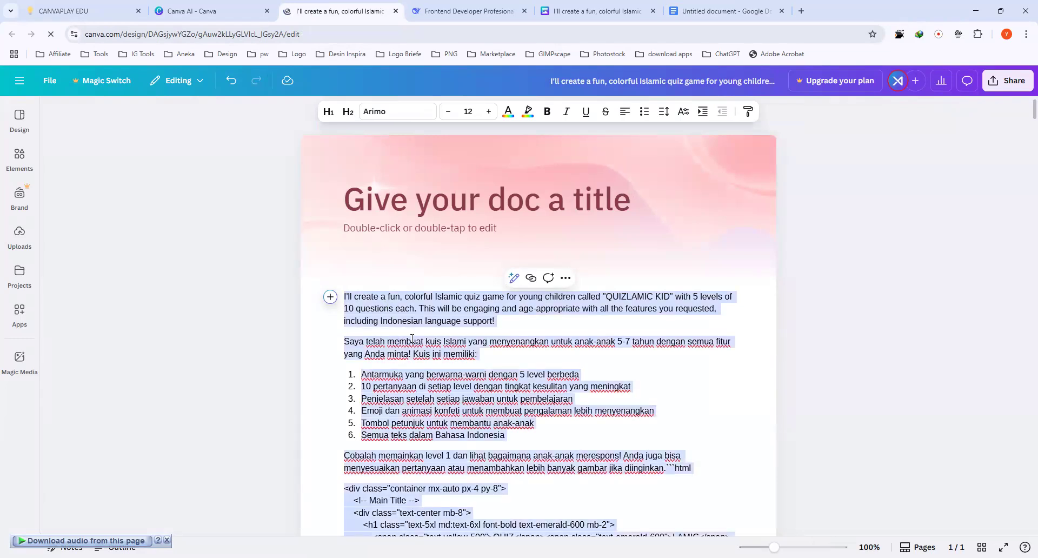
right_click(390, 309)
left_click(405, 67)
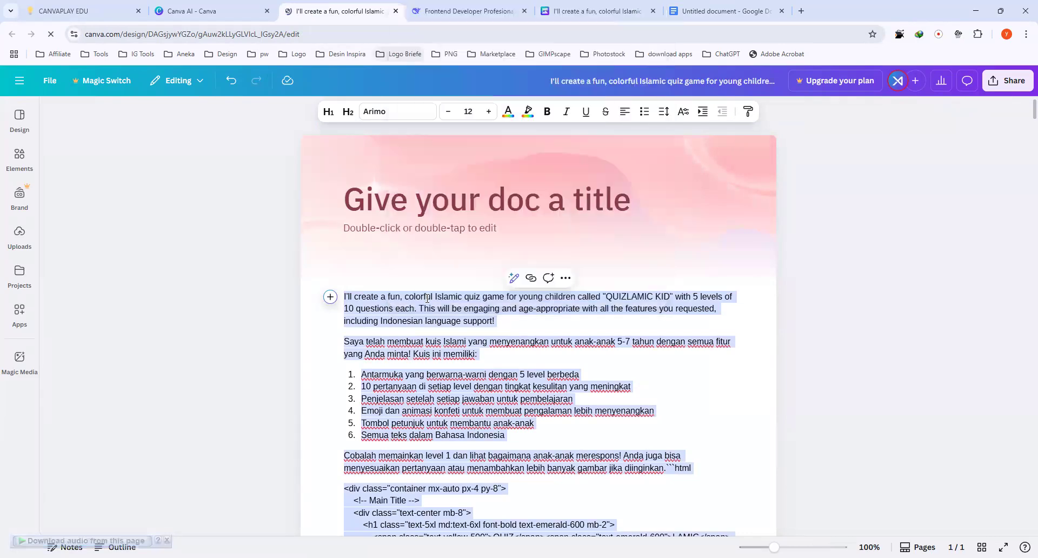
scroll(428, 298, "down", 15)
scroll(428, 298, "down", 20)
scroll(427, 298, "down", 20)
scroll(428, 298, "down", 20)
scroll(428, 298, "down", 20)
scroll(428, 298, "down", 15)
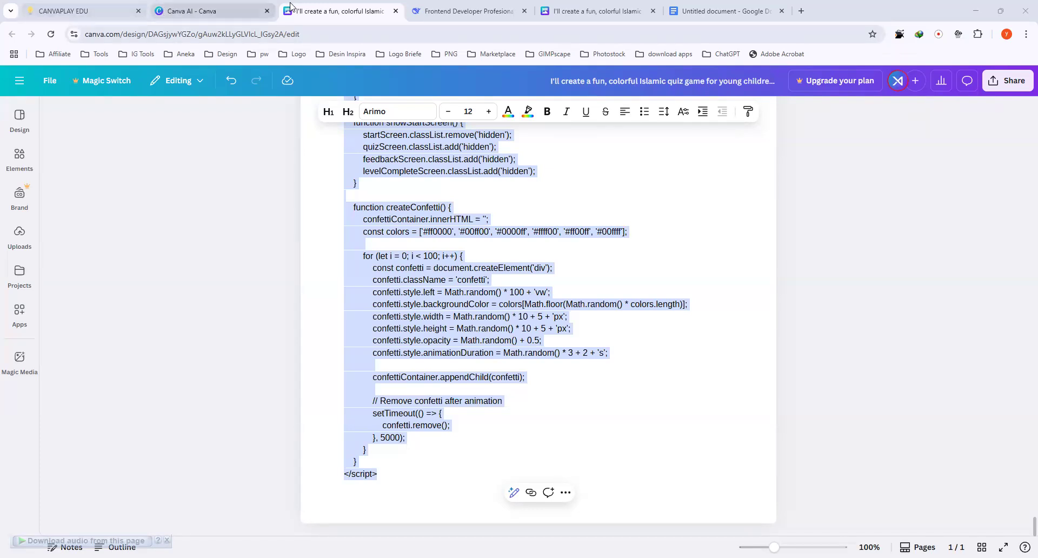
Step: Have DeepSeek continue the cut-off HTML code and return to the workflow list in Google Docs
left_click(419, 7)
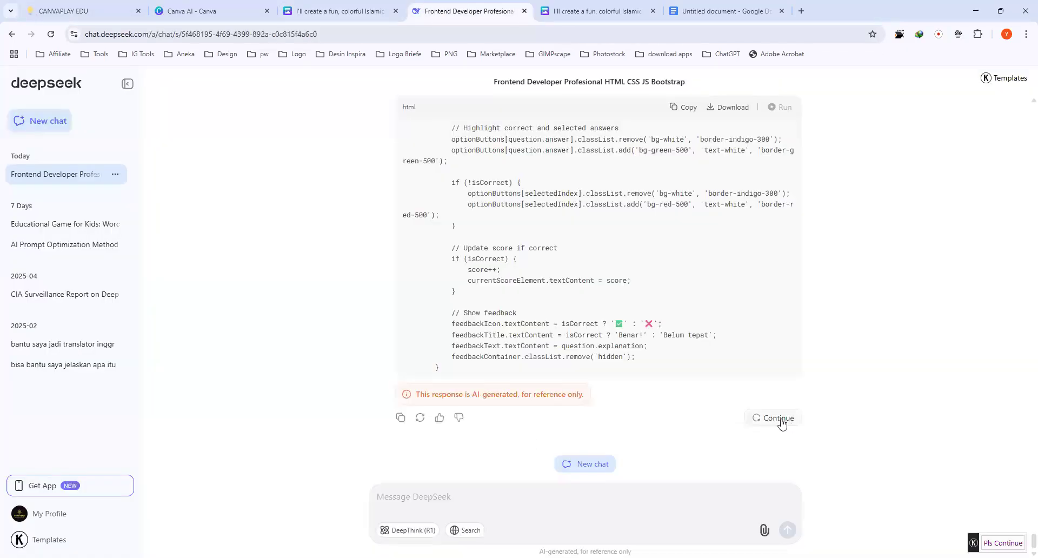
left_click(779, 418)
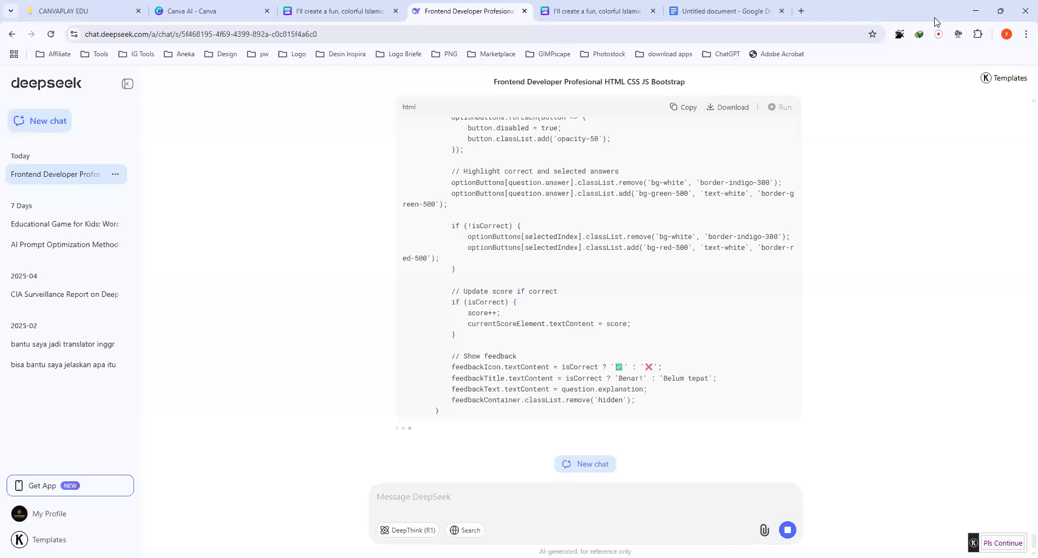
left_click(714, 12)
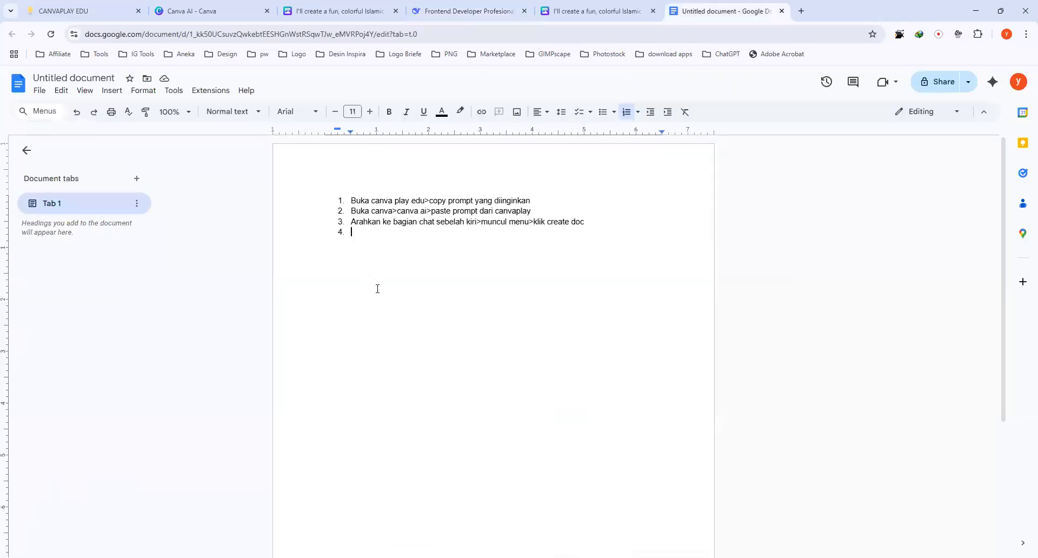
type("Buka deepseek>")
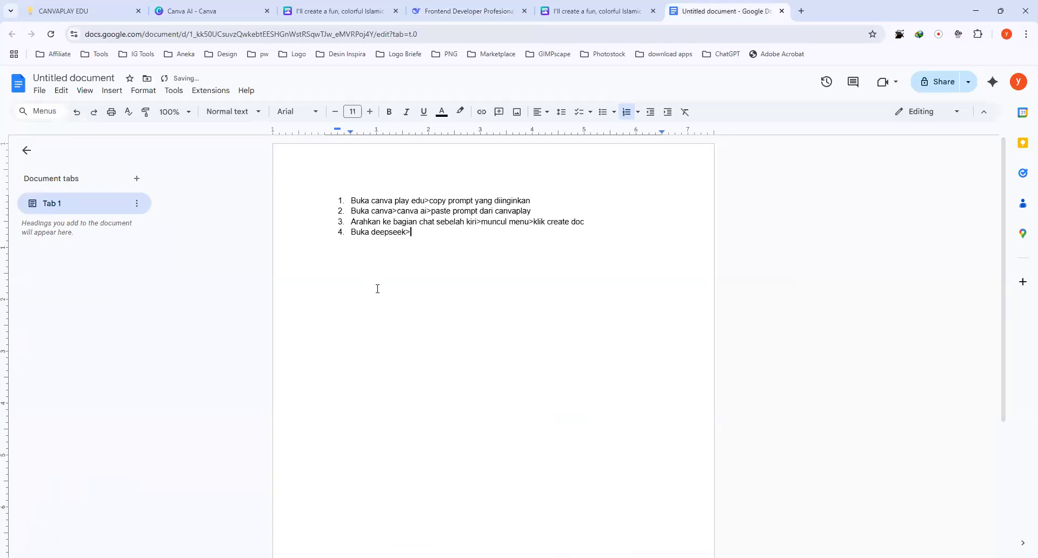
type("inpor")
key("BackSpace")
key("BackSpace")
key("BackSpace")
key("BackSpace")
key("BackSpace")
type("import file")
key("BackSpace")
key("BackSpace")
key("BackSpace")
key("BackSpace")
key("BackSpace")
key("BackSpace")
key("BackSpace")
key("BackSpace")
key("BackSpace")
key("BackSpace")
key("BackSpace")
key("BackSpace")
key("BackSpace")
key("BackSpace")
key("BackSpace")
key("BackSpace")
key("BackSpace")
key("BackSpace")
key("BackSpace")
key("BackSpace")
key("BackSpace")
key("BackSpace")
key("BackSpace")
key("BackSpace")
key("BackSpace")
key("BackSpace")
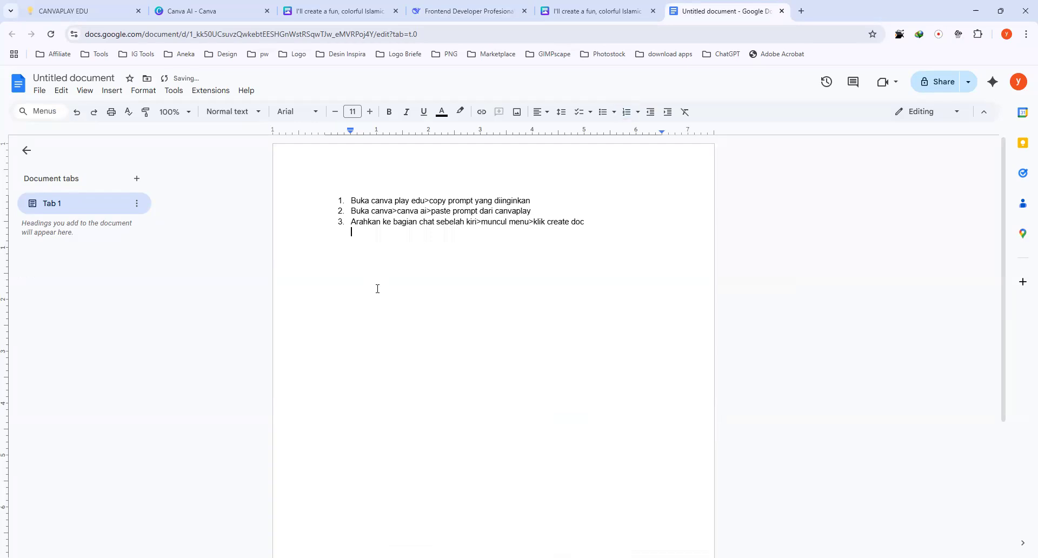
key("ctrl+z")
key("BackSpace")
key("BackSpace")
key("BackSpace")
key("BackSpace")
key("BackSpace")
key("BackSpace")
key("BackSpace")
key("BackSpace")
key("BackSpace")
key("BackSpace")
key("BackSpace")
Step: Write the fourth item of the workflow list as "Control A>Copy file dan canva doc"
type("Control A>Copy file")
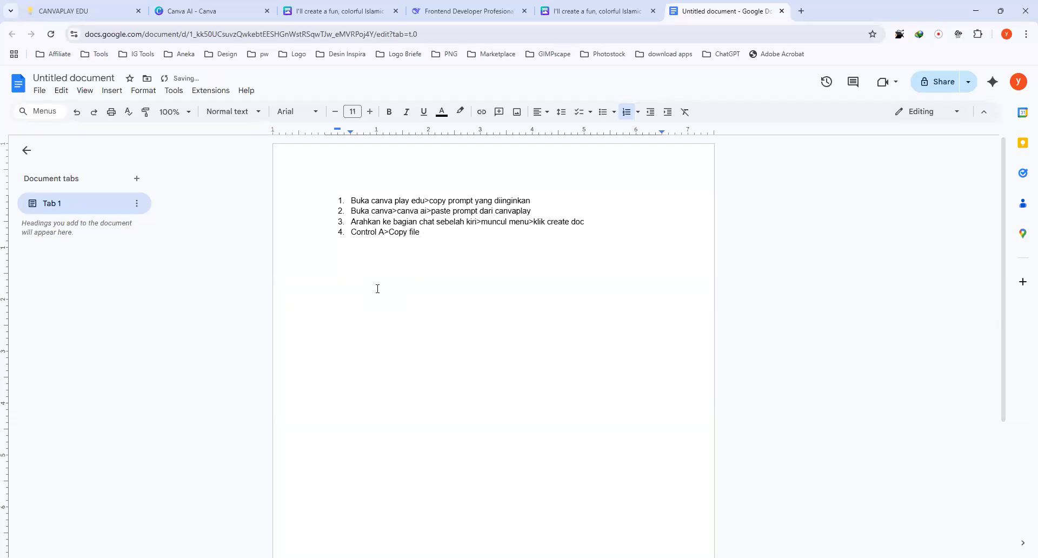
type(" dan ")
type("c")
type("anva doc")
type(">")
type("simp")
key("BackSpace")
key("BackSpace")
key("BackSpace")
key("BackSpace")
type("sim")
key("BackSpace")
key("BackSpace")
key("BackSpace")
key("BackSpace")
key("Return")
key("BackSpace")
key("BackSpace")
key("BackSpace")
type("ocs>")
key("BackSpace")
key("BackSpace")
key("BackSpace")
key("BackSpace")
type("ok")
key("BackSpace")
type("c")
key("Return")
Step: Add items five and six to the workflow list: "Buka notepad>paste>save" and "Buka deepseek>import file txt"
type("Buka")
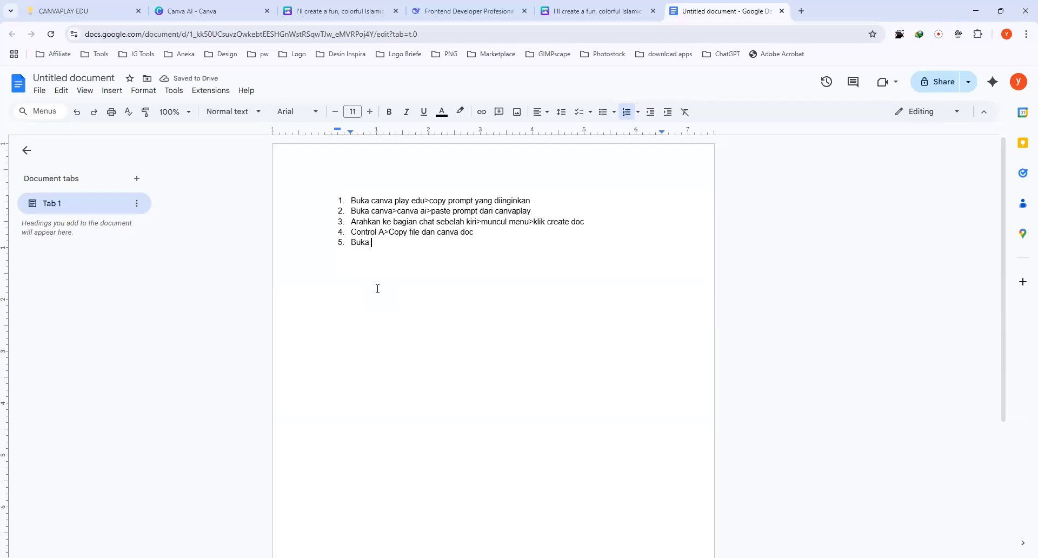
type("notepad>paste>save")
key("Return")
type("Buka deeps")
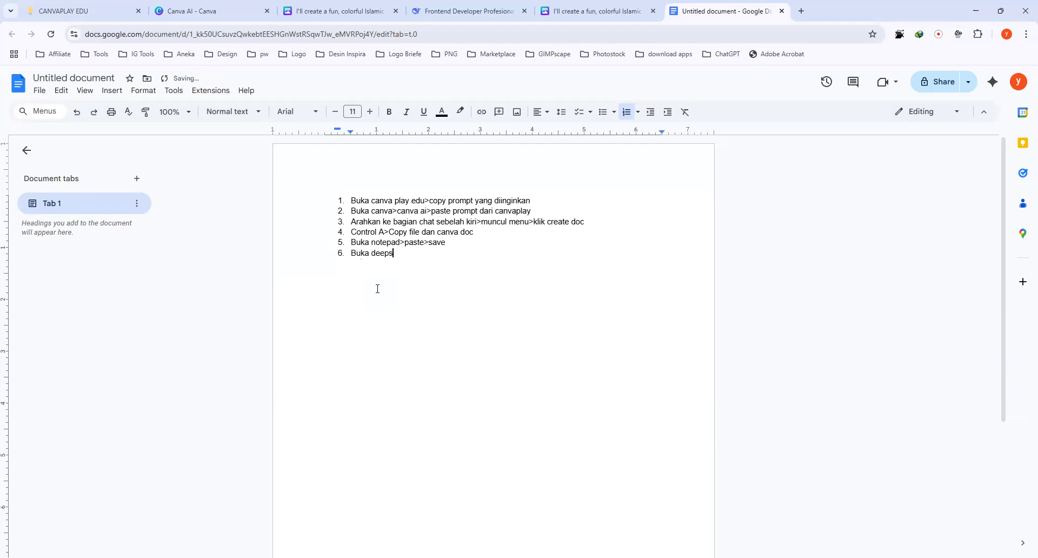
type("eek>import file txt")
key("Return")
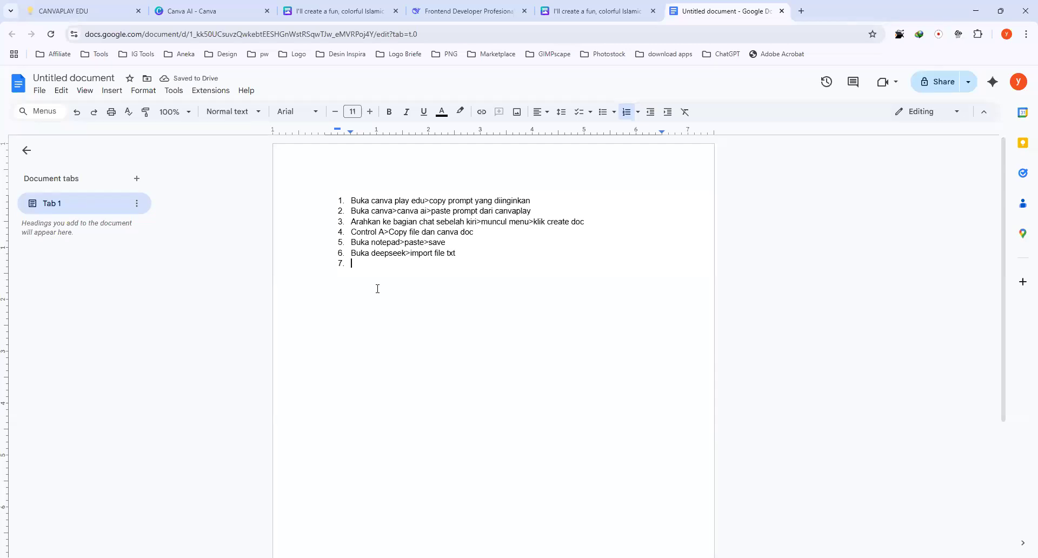
Step: Add the seventh workflow item: "Perintah/promptnya: tolong dikonversi file berikut menjadi satu file html"
type("Perintah /priomt")
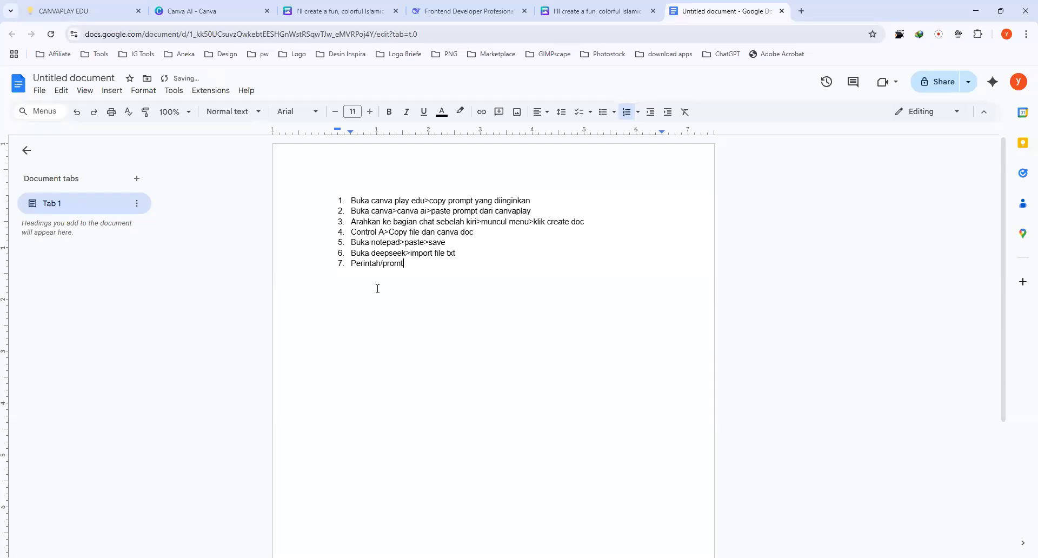
key("BackSpace")
type("ptnya: tolong dikonversi file ")
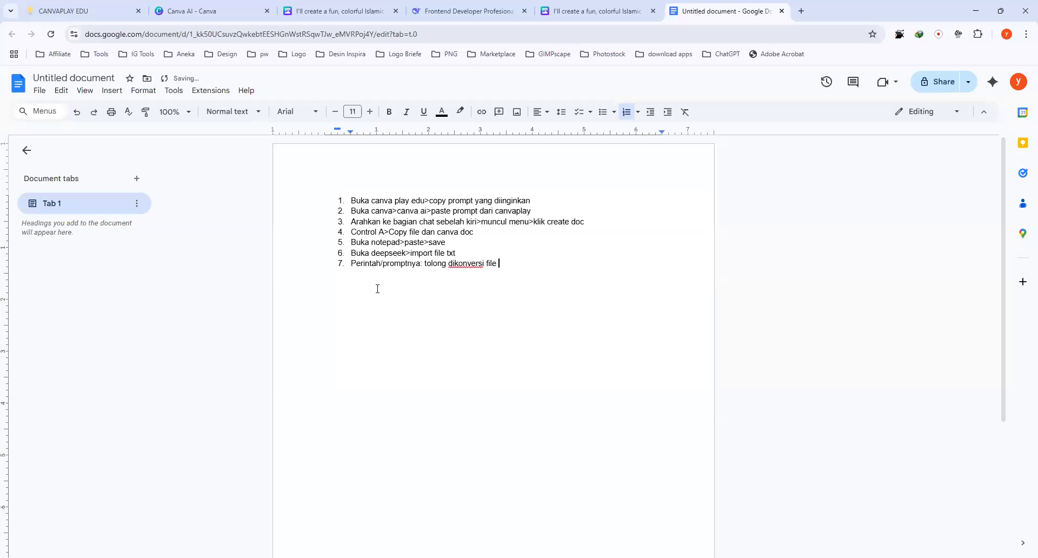
type("eerikut menjadi")
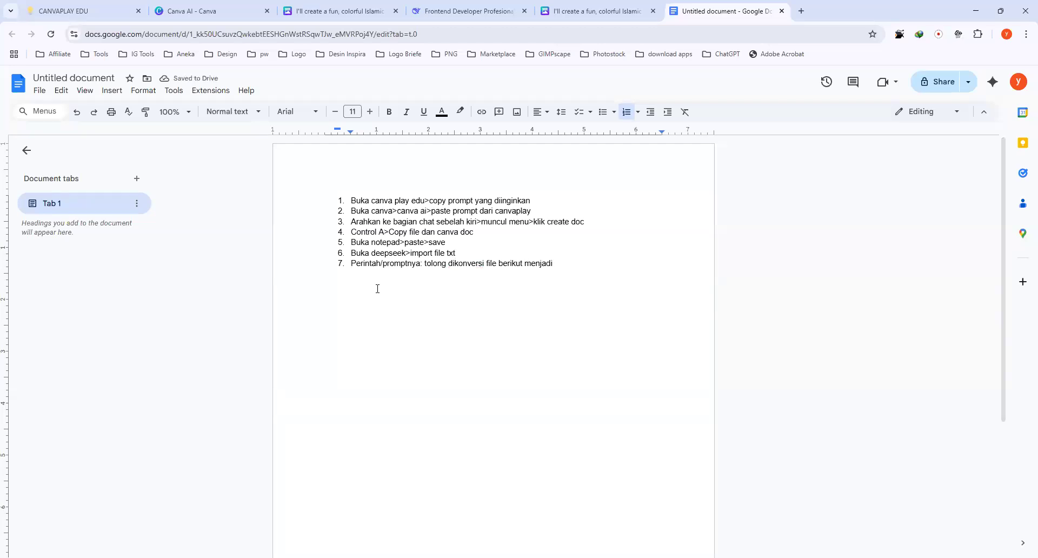
type(" satu file html")
Step: Switch to DeepSeek and request continuation of the interrupted quiz code again
left_click(476, 7)
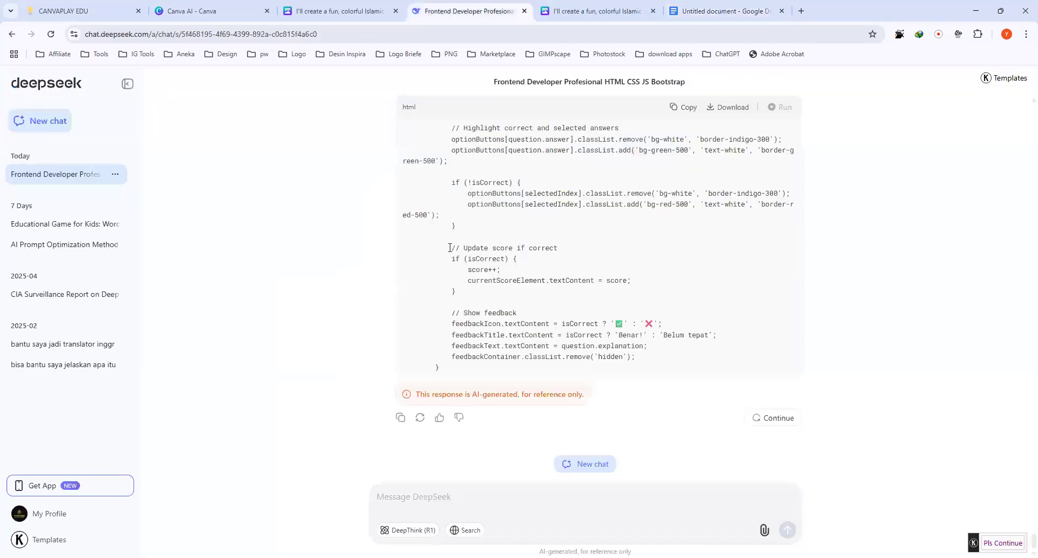
left_click(775, 418)
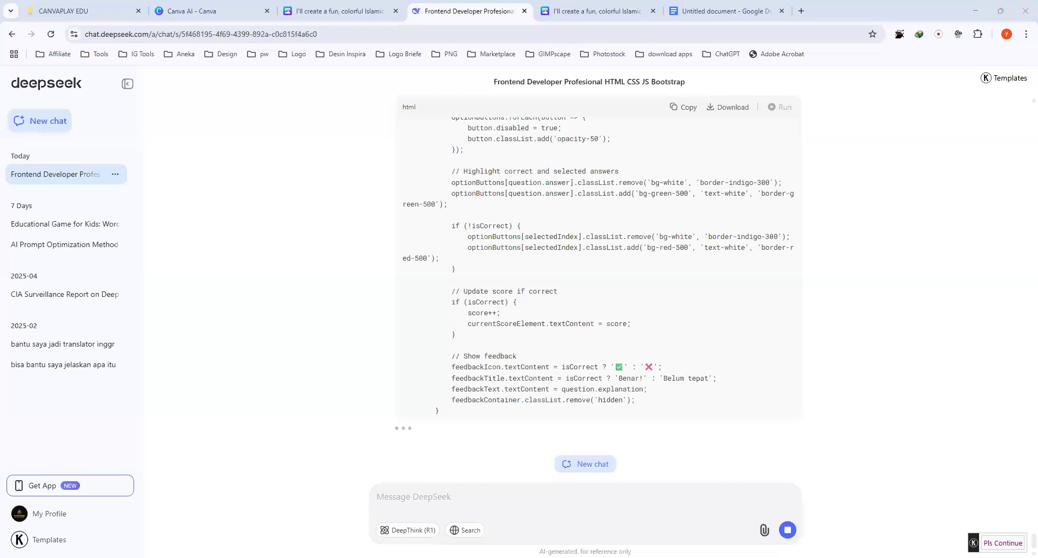
Step: Look back through the DeepSeek chat from the quis islami.txt conversion request to the end of the generated code
left_click(277, 365)
scroll(277, 365, "up", 8)
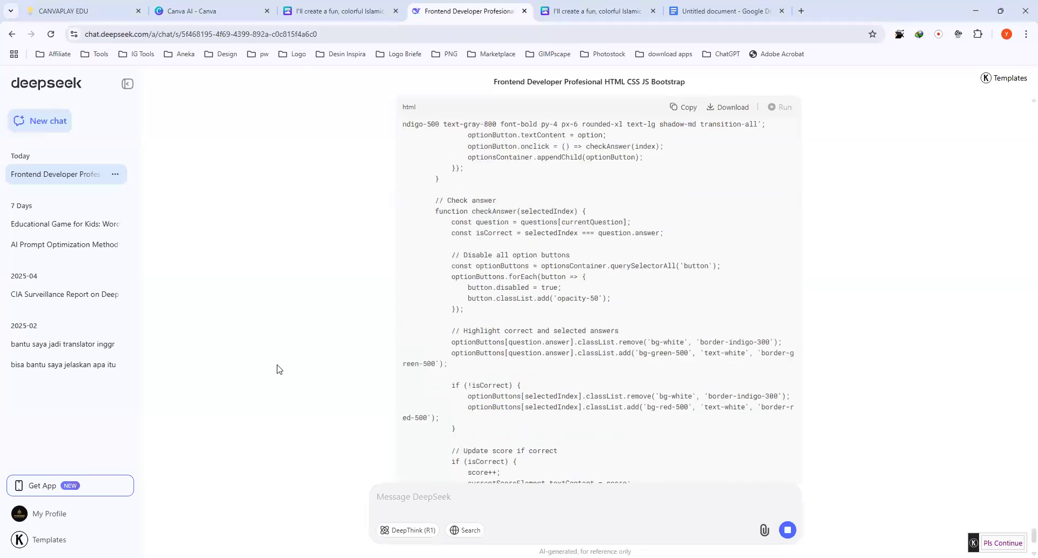
scroll(277, 365, "down", 8)
scroll(277, 369, "down", 1)
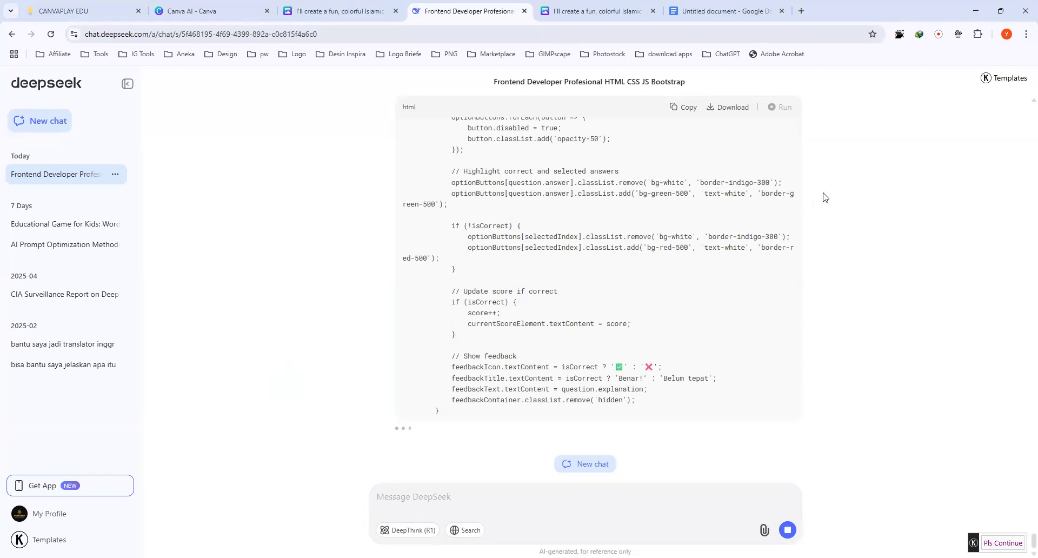
scroll(824, 197, "up", 15)
scroll(823, 197, "up", 15)
scroll(824, 197, "up", 20)
scroll(823, 197, "up", 2)
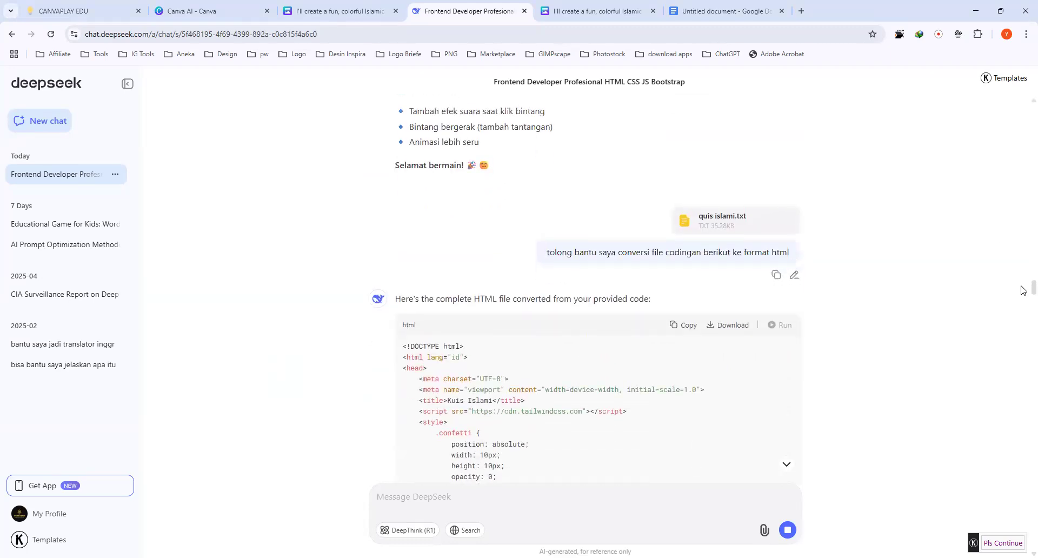
scroll(1009, 418, "down", 20)
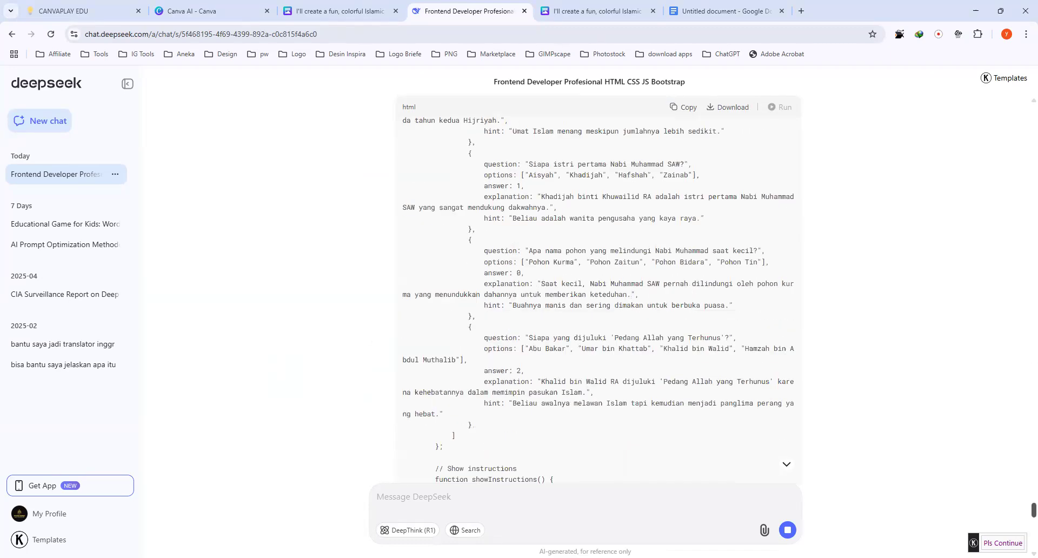
left_click_drag(1034, 510, 1034, 543)
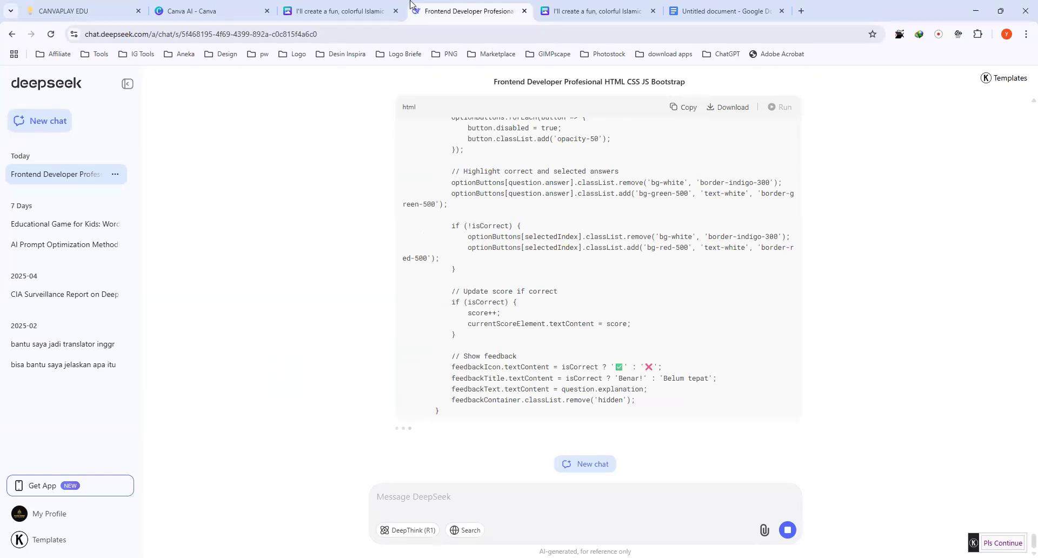
Step: Switch to the unsaved QUIZLAMIC KID Canva document, save its changes as a copy, and return to the original
left_click(557, 11)
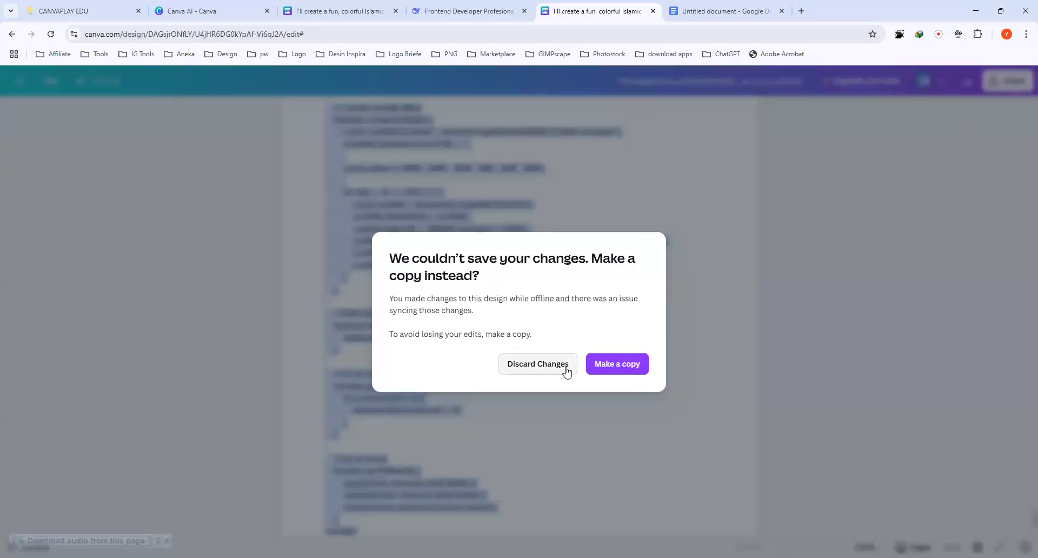
left_click(607, 363)
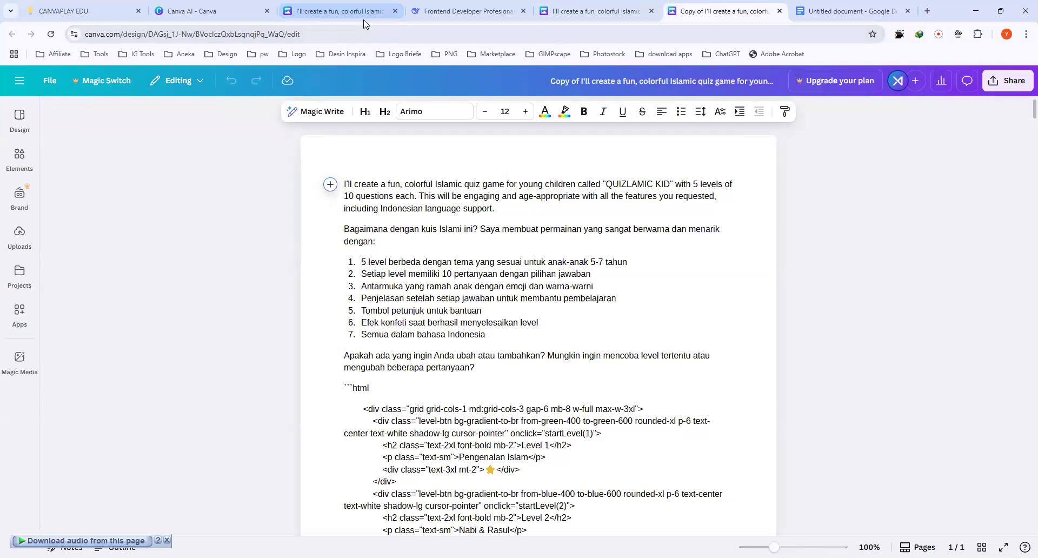
left_click(609, 8)
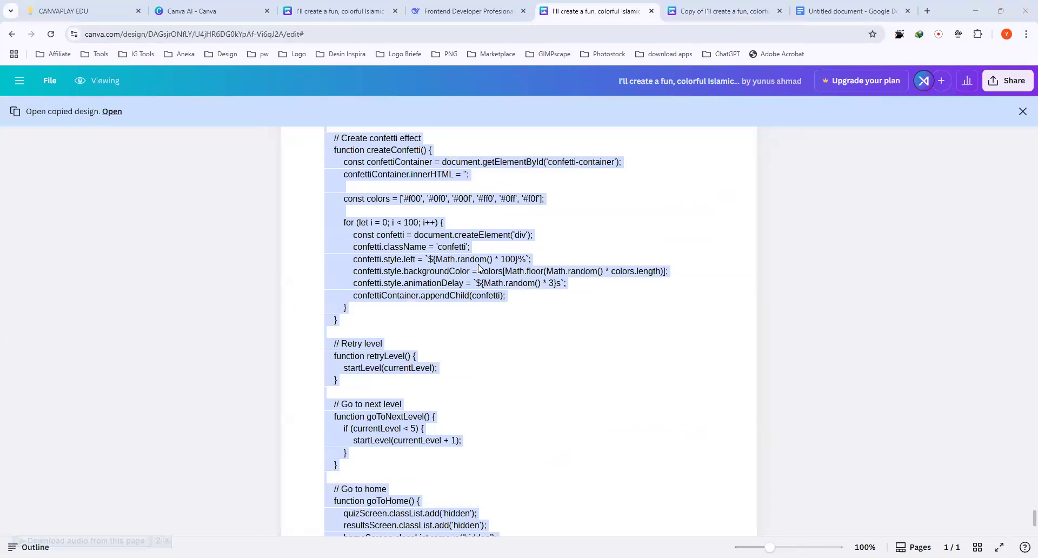
Step: Switch to DeepSeek and copy the generated HTML quiz code, comparing briefly with the Canva document
left_click(503, 9)
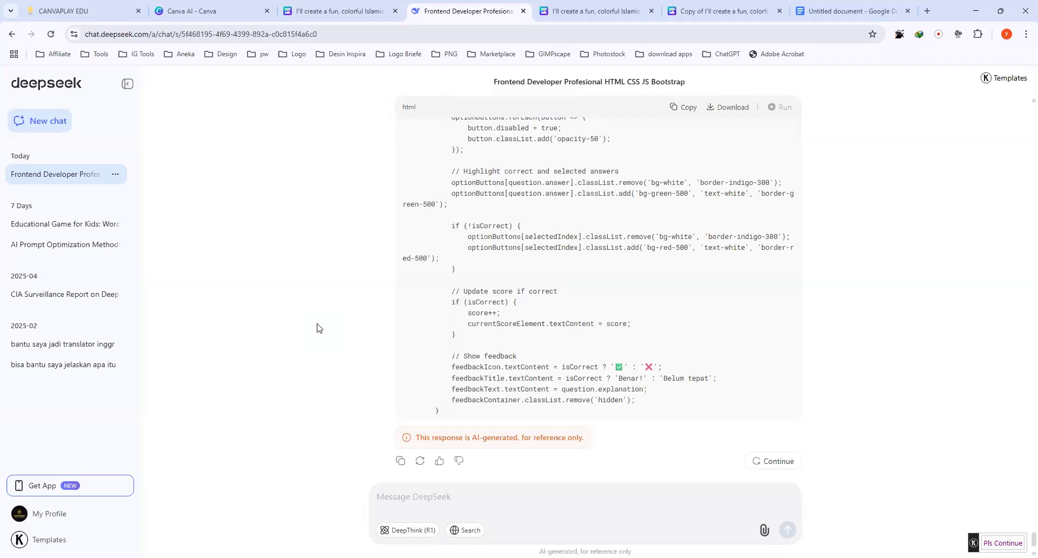
scroll(317, 328, "up", 20)
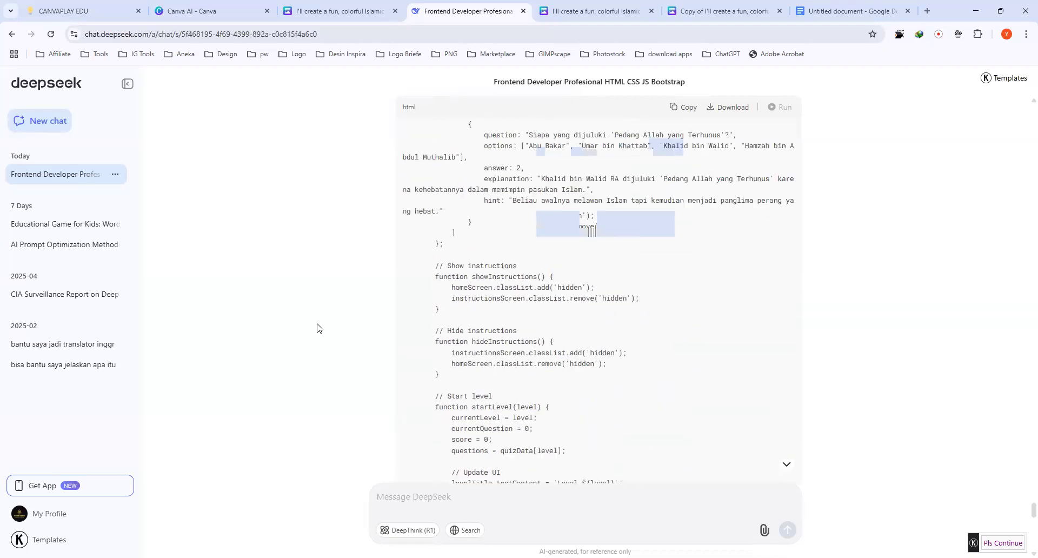
left_click(684, 107)
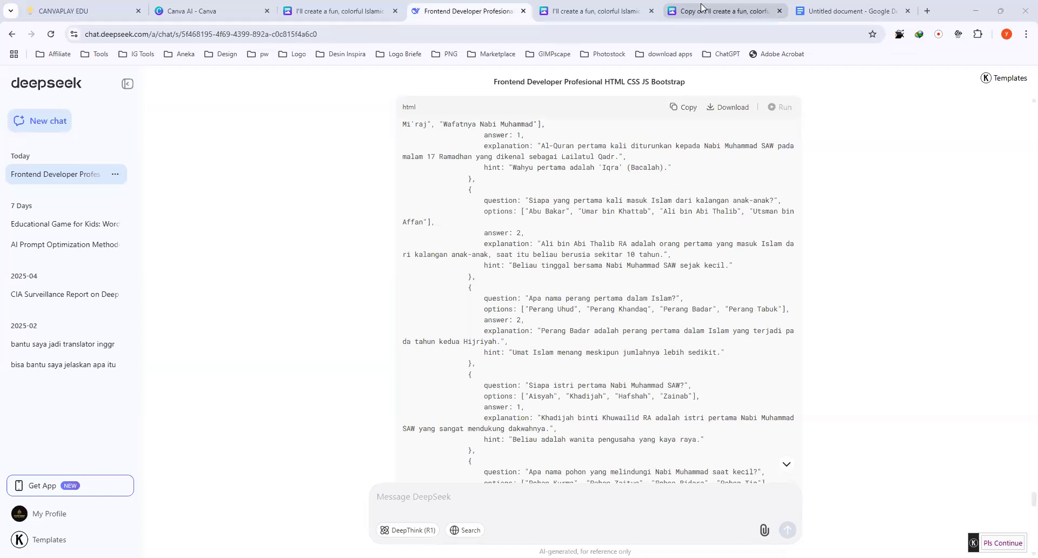
left_click(613, 8)
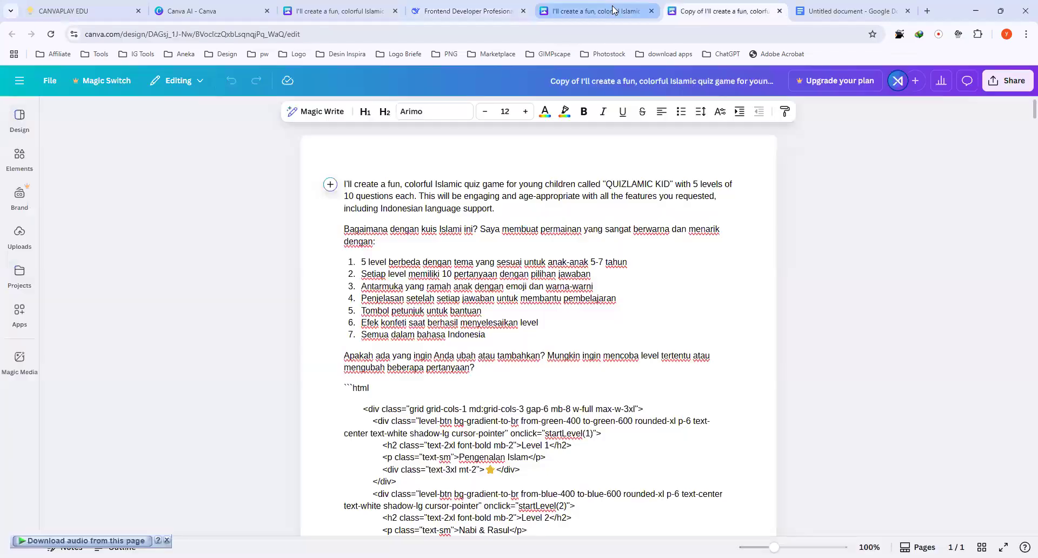
left_click(464, 10)
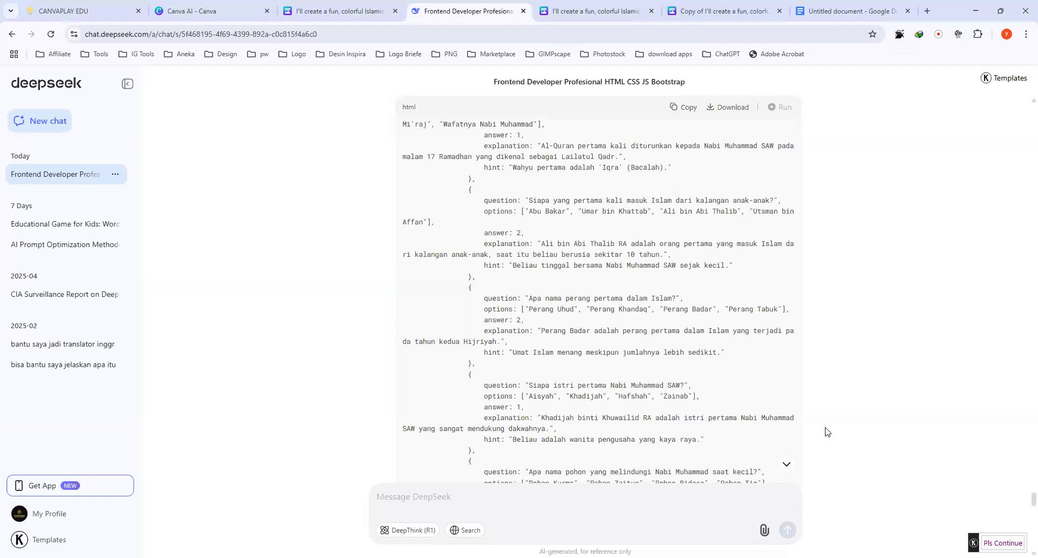
Step: Ask DeepSeek to continue the interrupted quiz code with the message "lanjutkan"
left_click(785, 467)
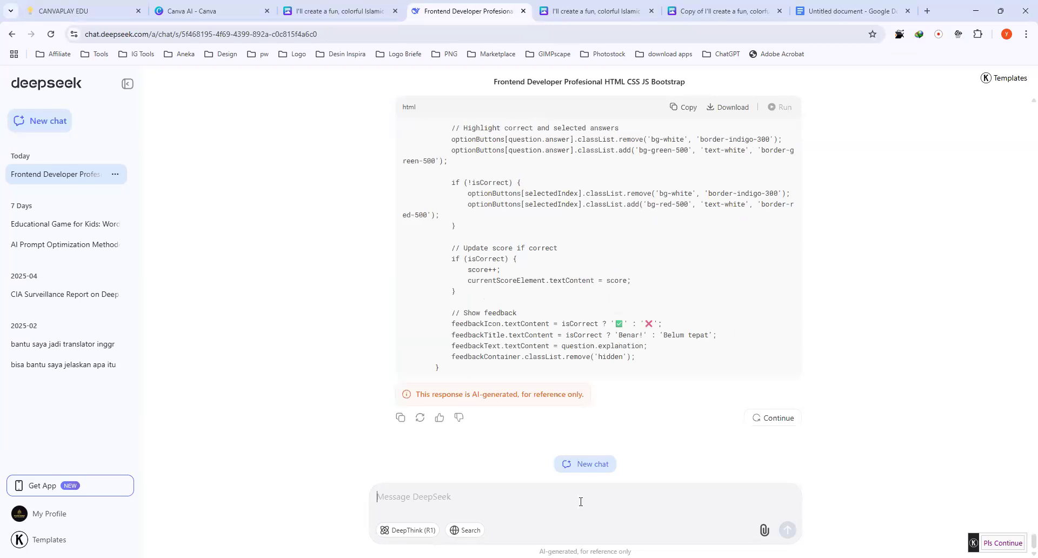
type("continu")
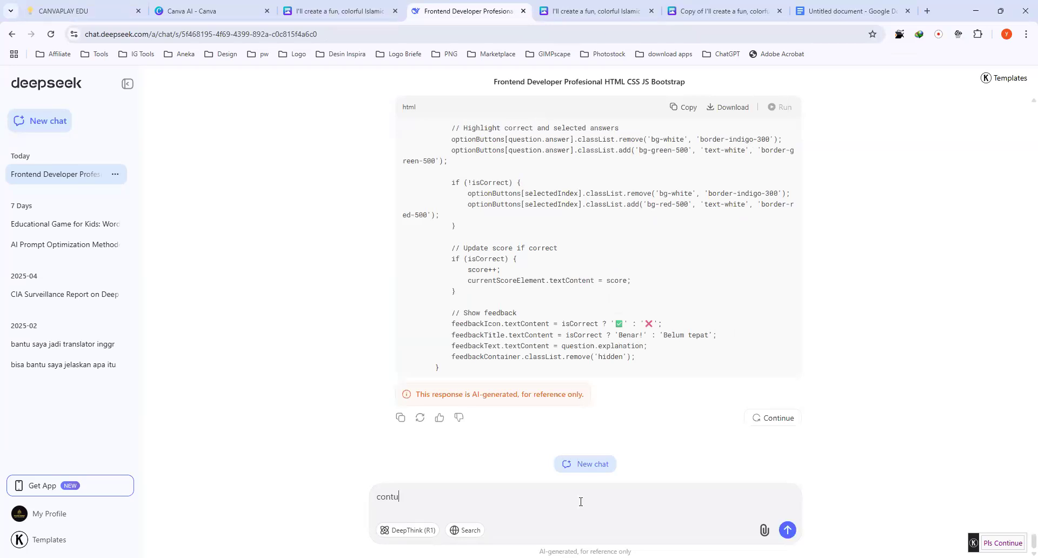
type("e")
key("BackSpace")
key("BackSpace")
key("BackSpace")
key("BackSpace")
key("BackSpace")
key("BackSpace")
key("BackSpace")
key("BackSpace")
type("lanjutkan")
key("Return")
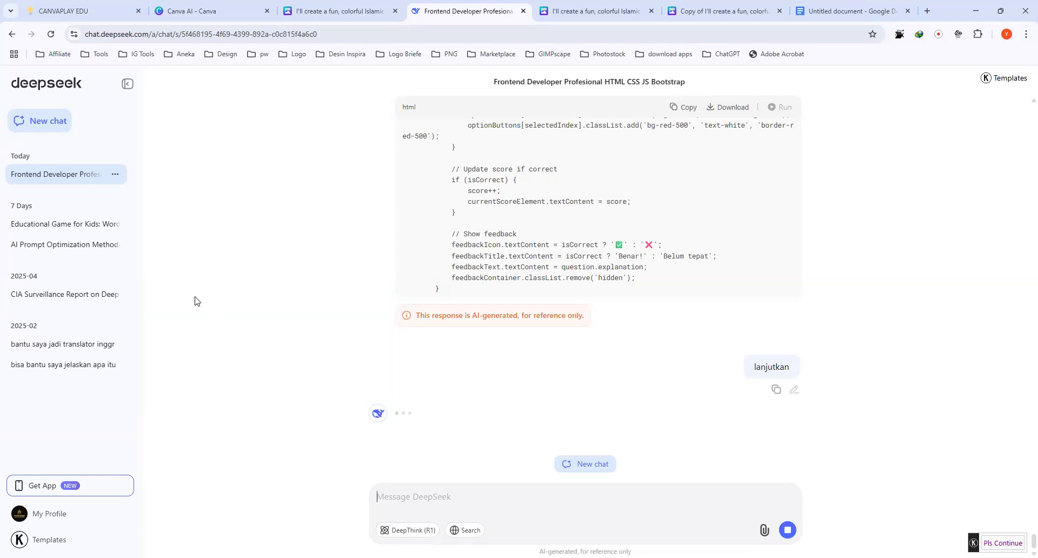
Step: Open the Educational Game for Kids: WordCraft Adventures chat and examine the corrected single-file HTML game code
left_click(99, 226)
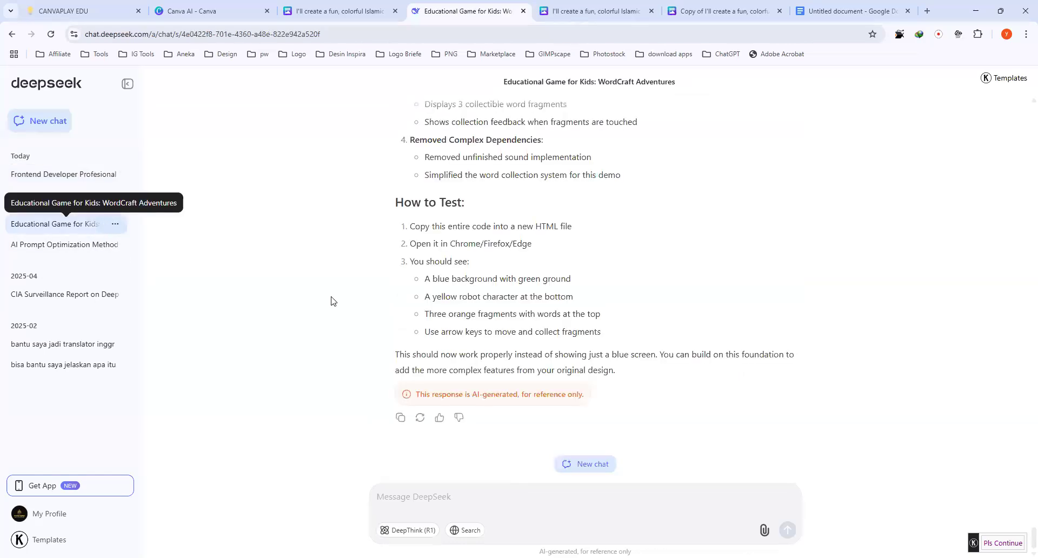
scroll(339, 305, "up", 10)
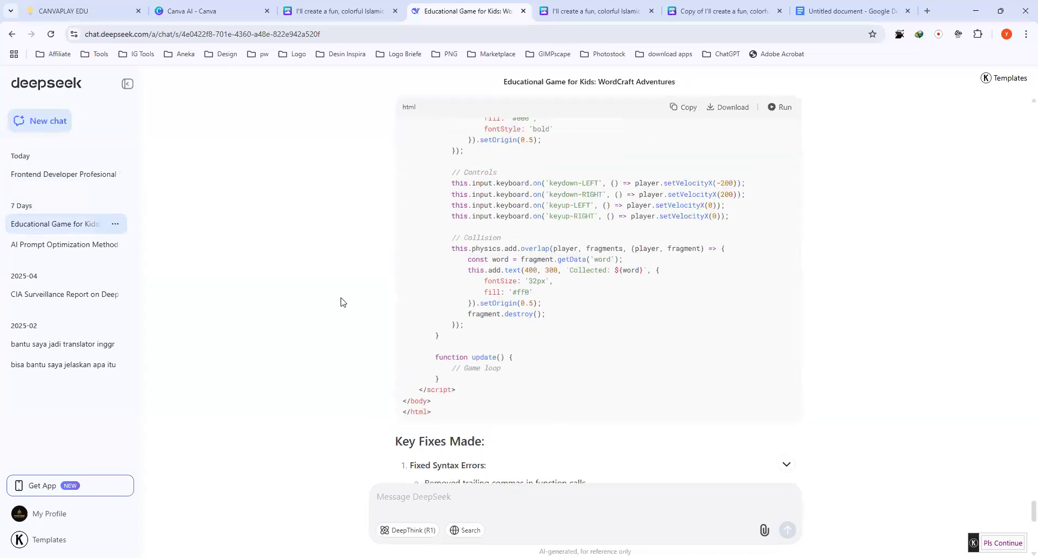
scroll(341, 302, "down", 7)
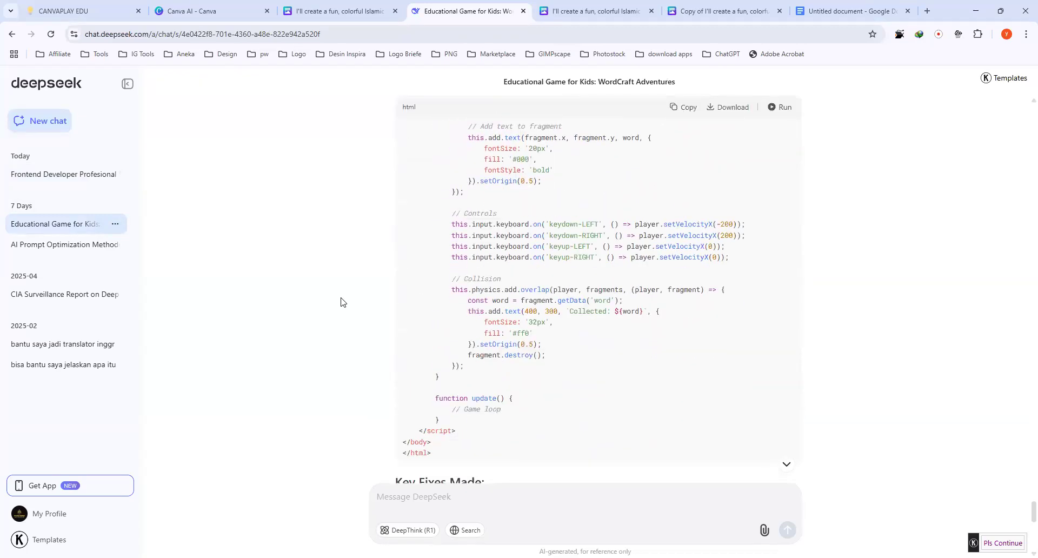
scroll(341, 302, "up", 10)
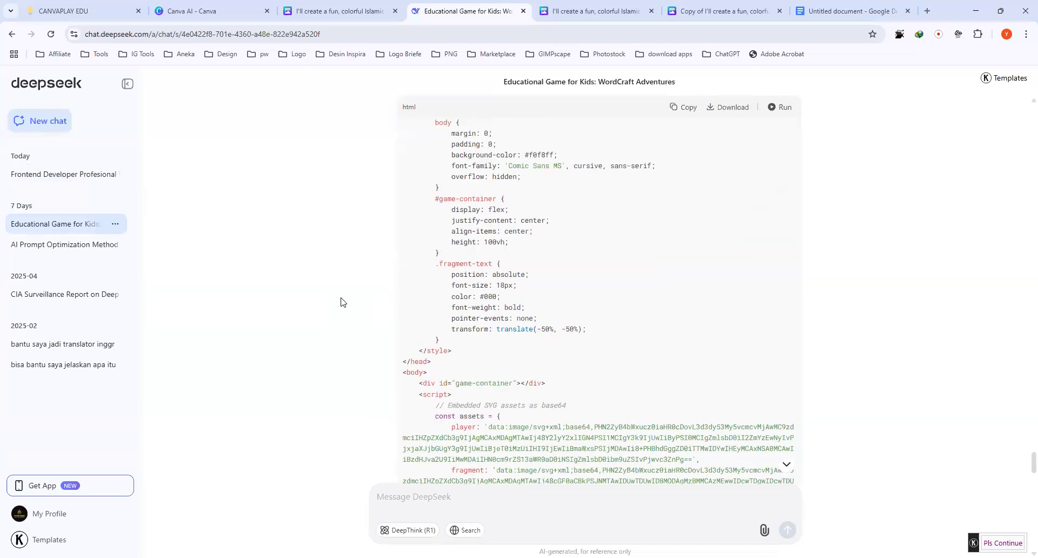
scroll(341, 303, "up", 2)
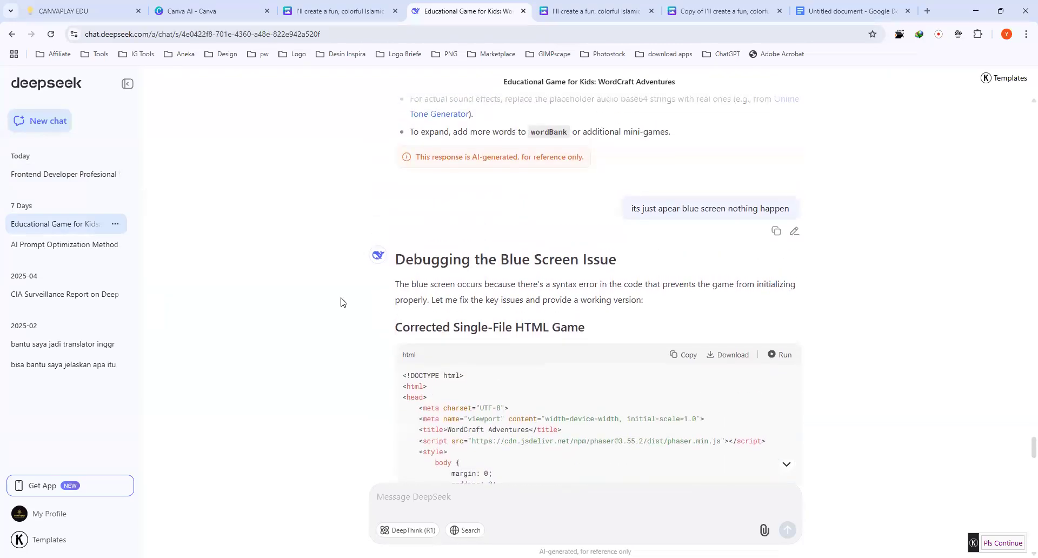
scroll(341, 303, "down", 5)
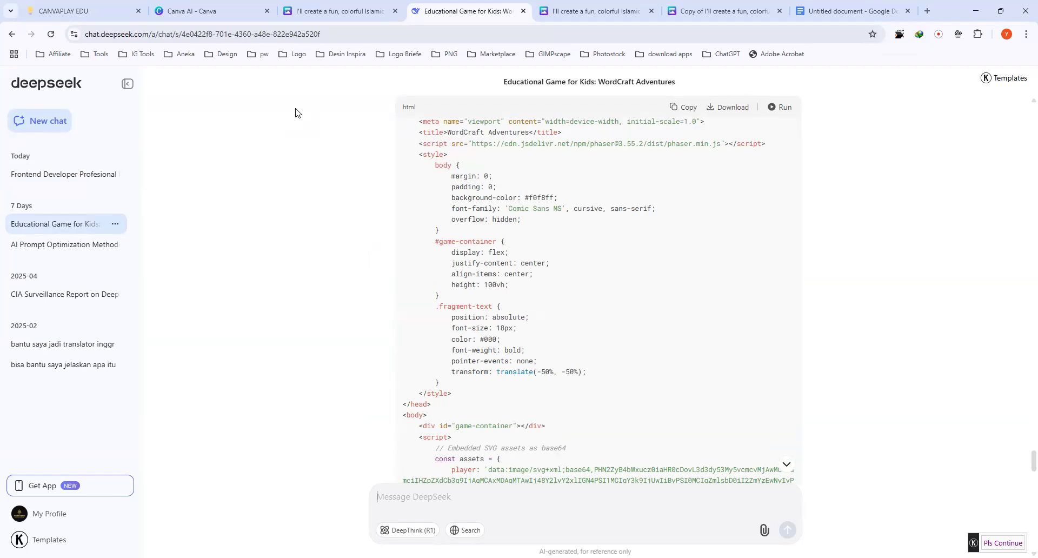
Step: Open the AI Prompt Optimization Methodology chat and look back to its opening prompt
left_click(65, 247)
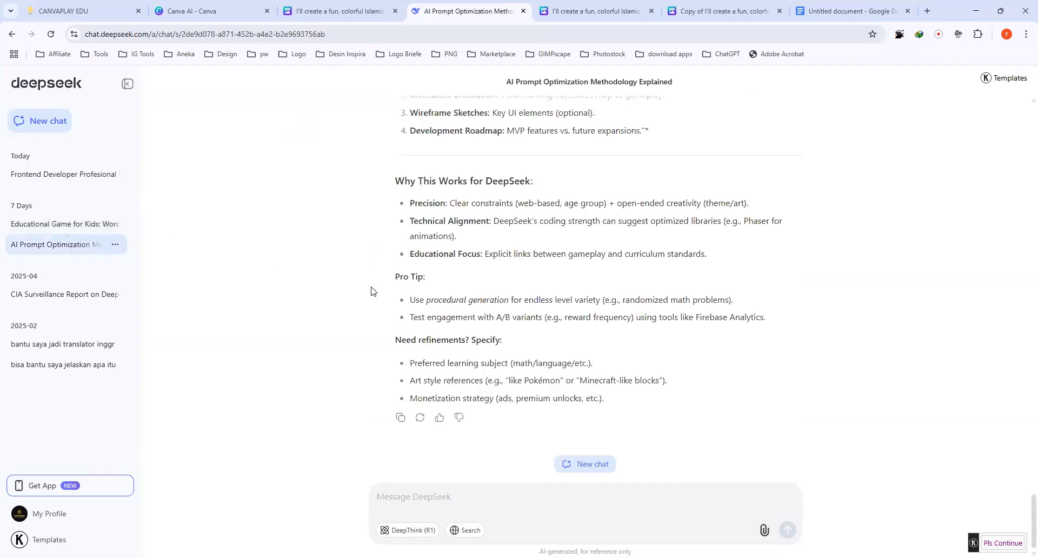
scroll(371, 291, "up", 15)
scroll(370, 291, "up", 15)
scroll(371, 291, "up", 15)
scroll(371, 291, "up", 5)
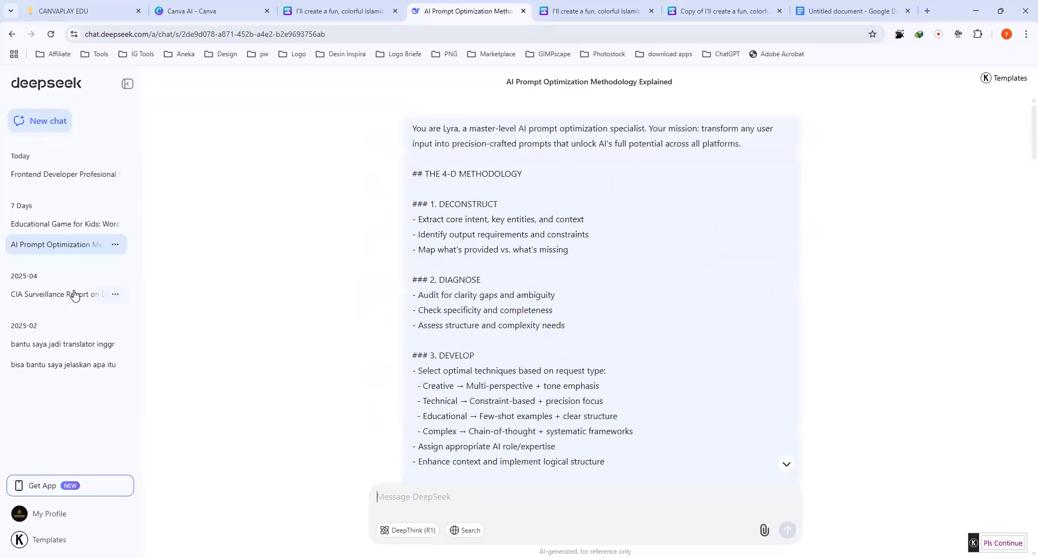
Step: Return to the WordCraft Adventures chat and look back to the "combine it into one html file" request
left_click(60, 228)
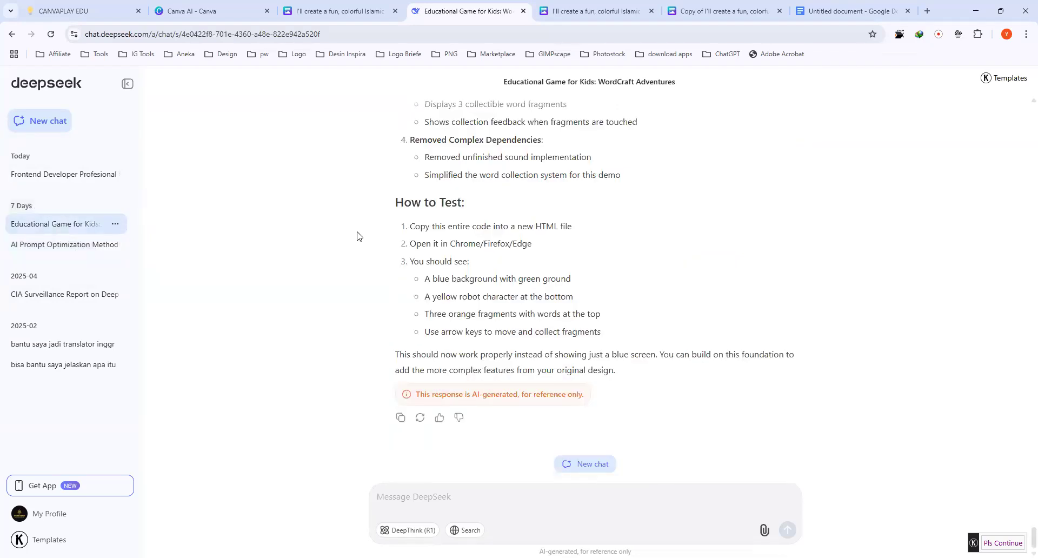
scroll(357, 236, "up", 5)
scroll(357, 237, "up", 10)
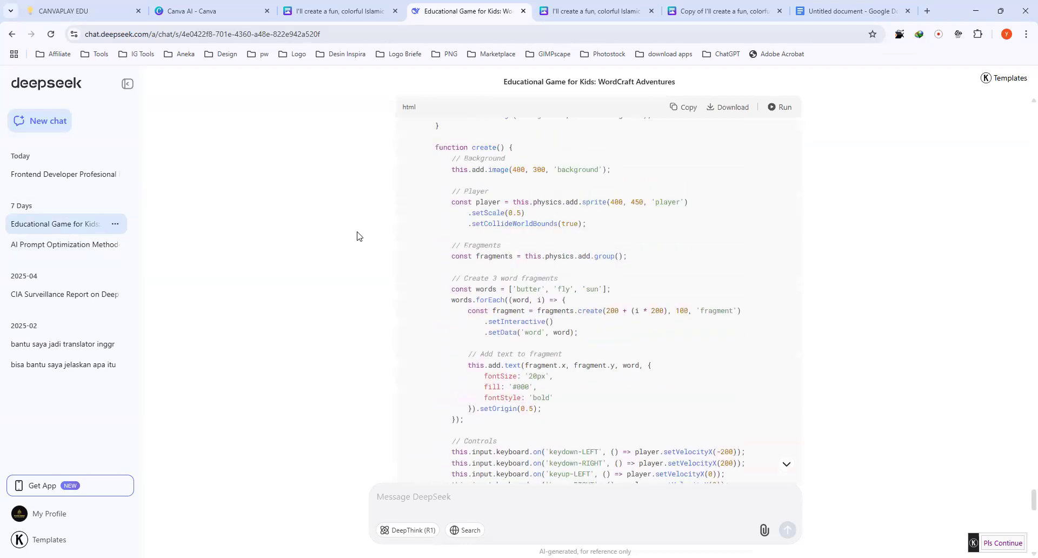
scroll(357, 236, "up", 10)
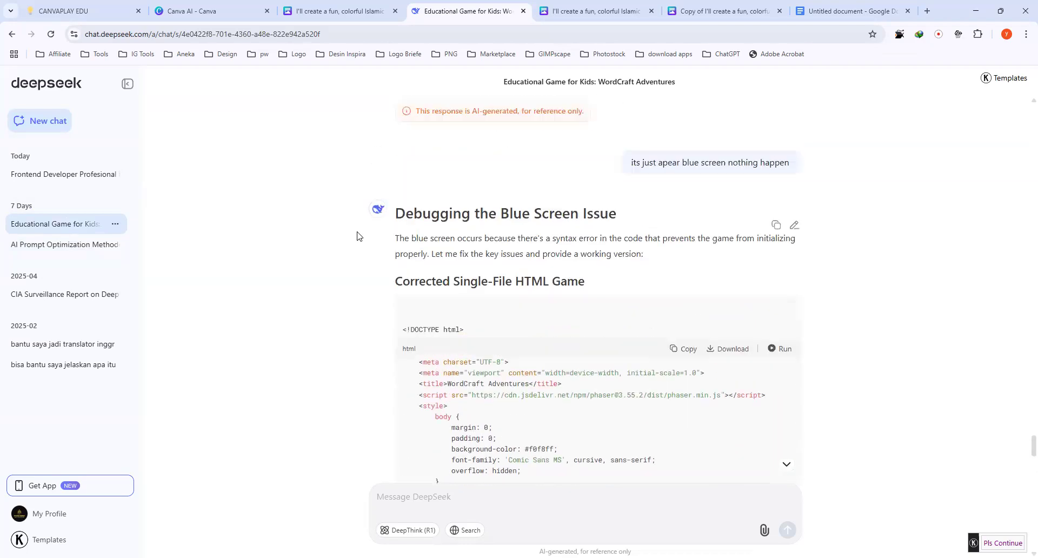
scroll(357, 236, "up", 10)
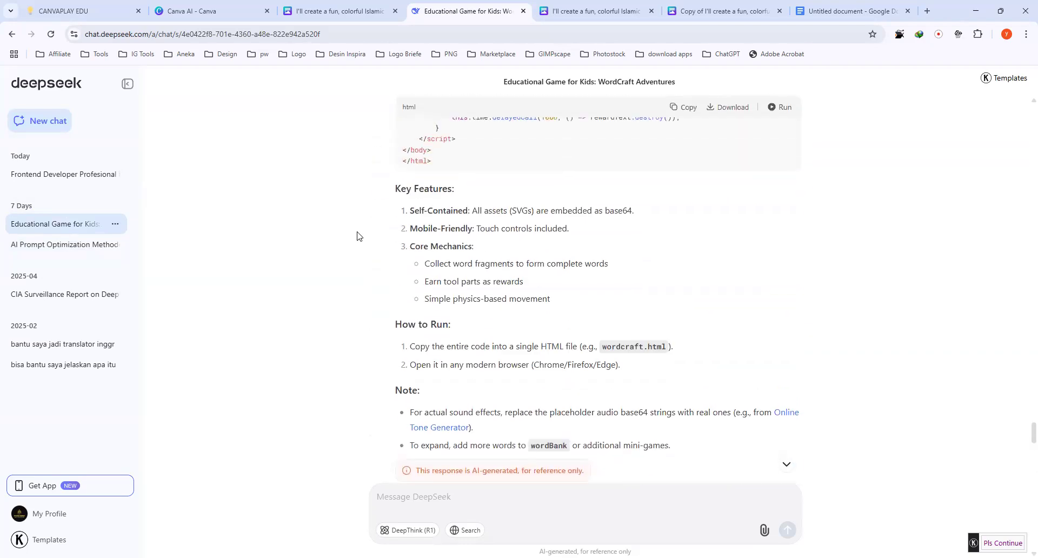
scroll(357, 236, "up", 10)
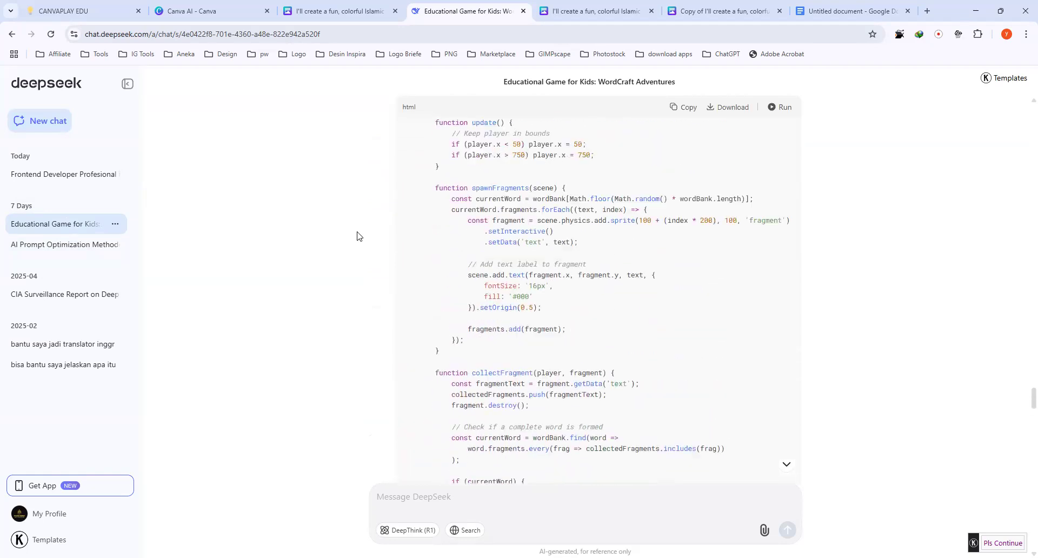
scroll(356, 236, "up", 10)
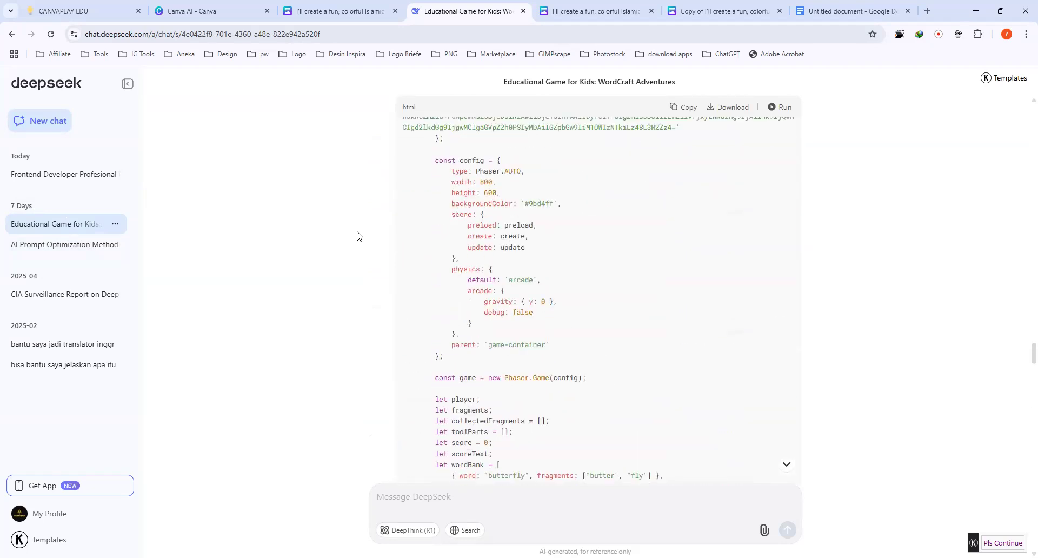
scroll(357, 237, "up", 10)
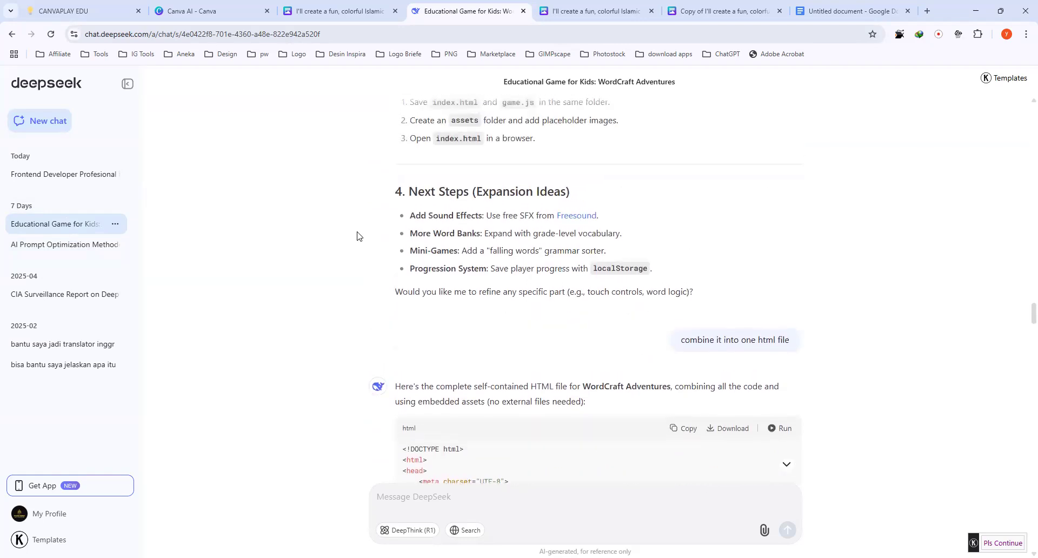
scroll(357, 236, "down", 1)
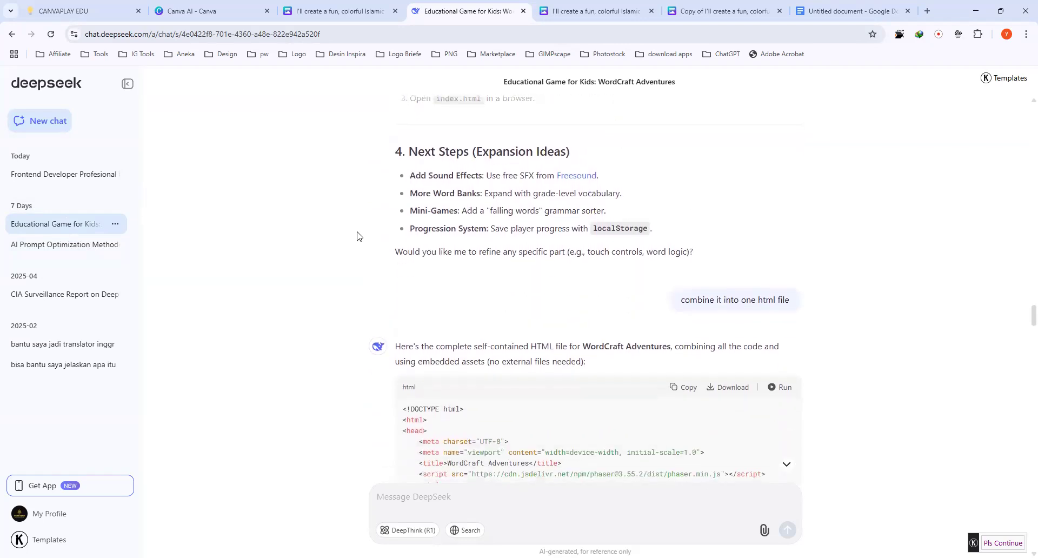
scroll(356, 237, "down", 1)
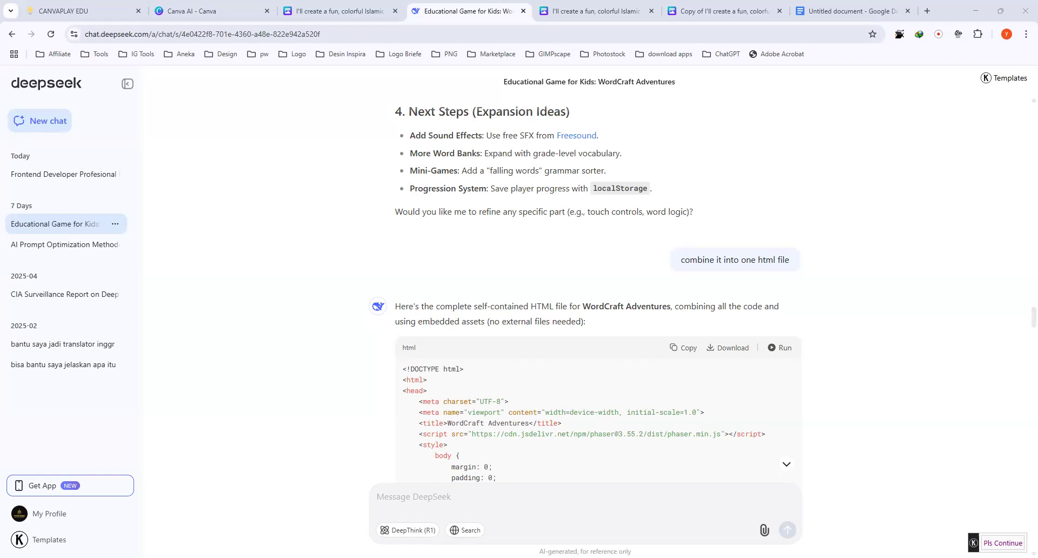
Step: Open quisislami.html in the browser and check the quiz code in the two Canva documents
double_click(319, 162)
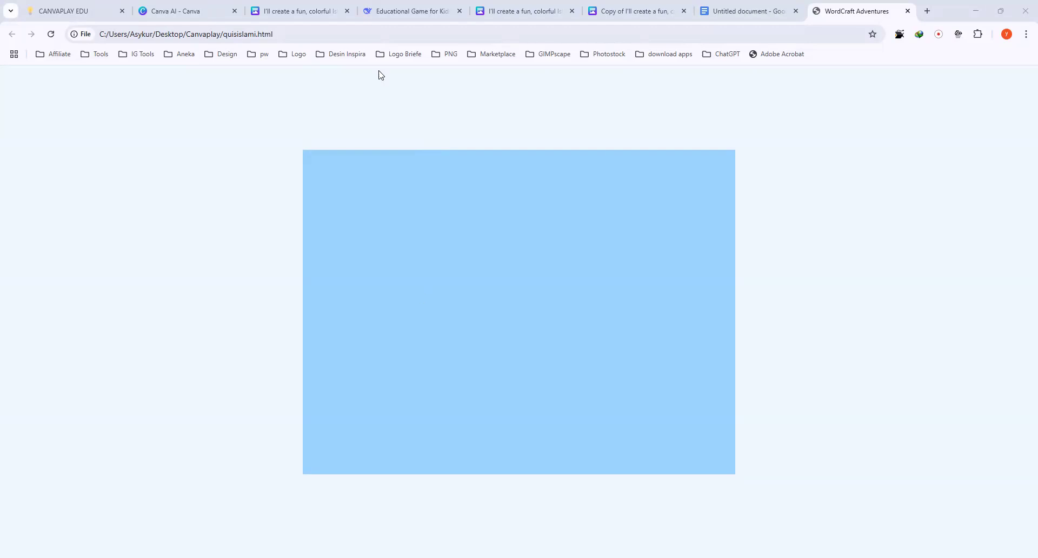
left_click(296, 10)
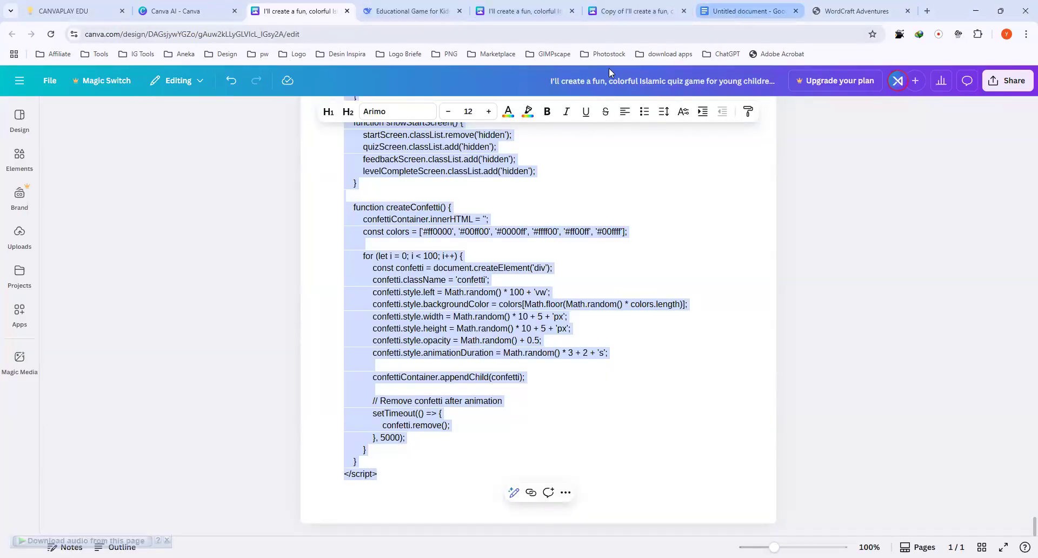
left_click(522, 11)
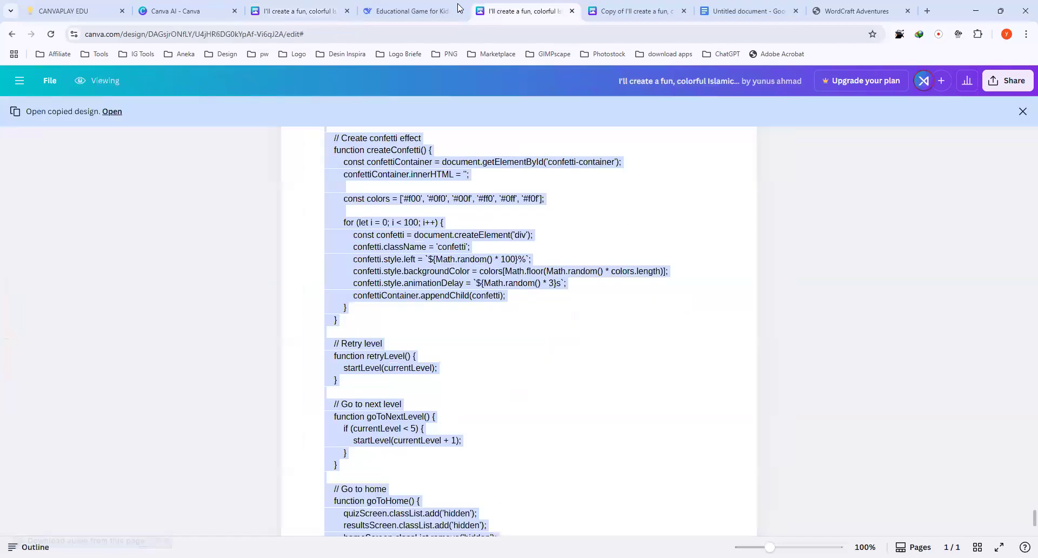
Step: Switch to DeepSeek, preview the combined WordCraft Adventures HTML game, and close the preview
left_click(412, 10)
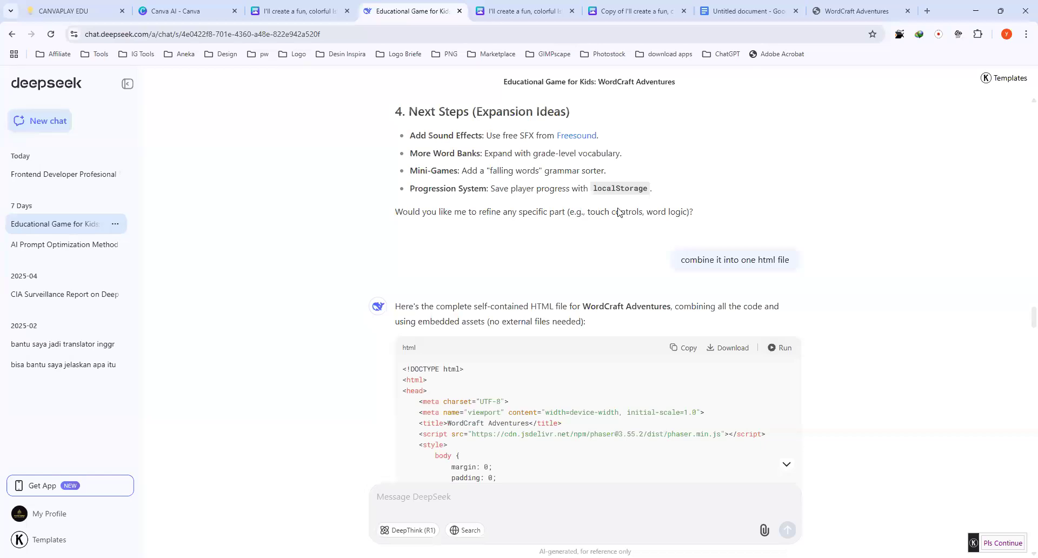
left_click(785, 350)
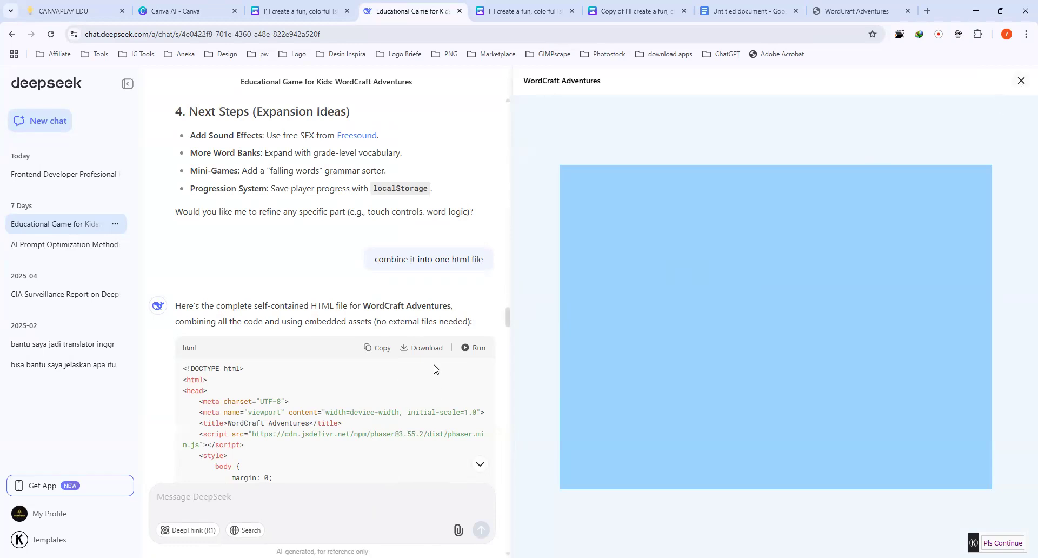
left_click(1021, 78)
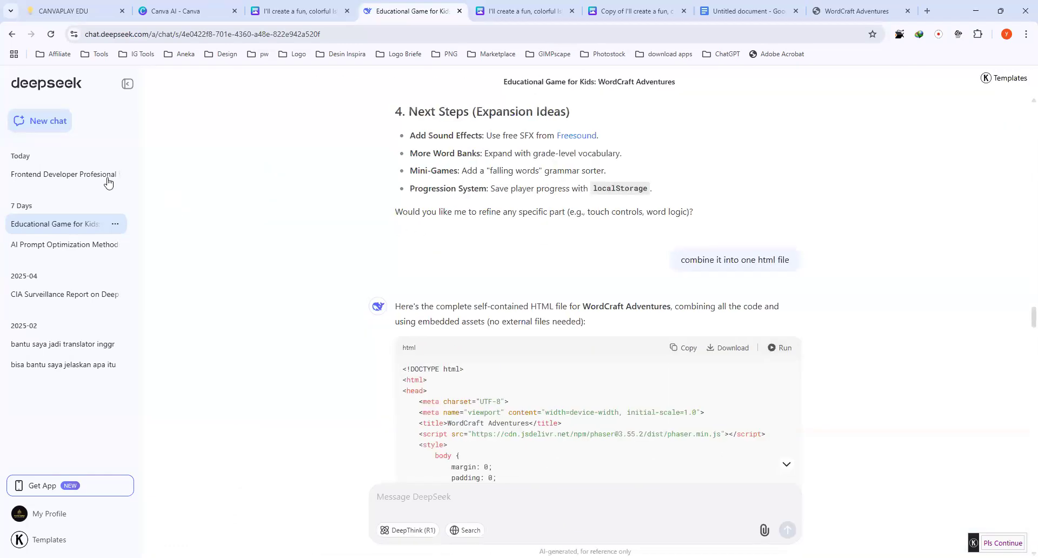
Step: Return to the Frontend Developer Profesional chat, resend the failed "lanjutkan" message, and review the end of the quiz code
left_click(108, 178)
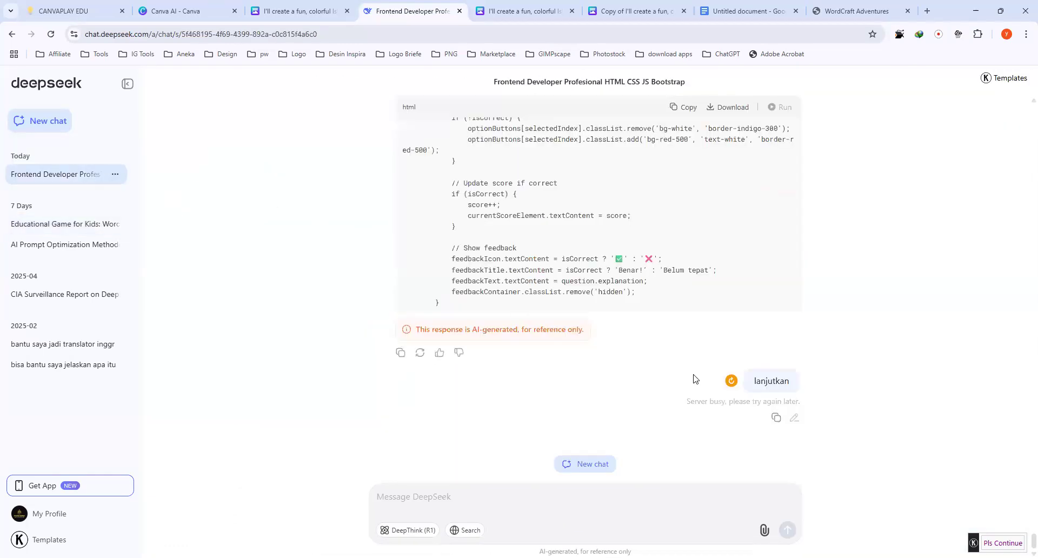
left_click(731, 381)
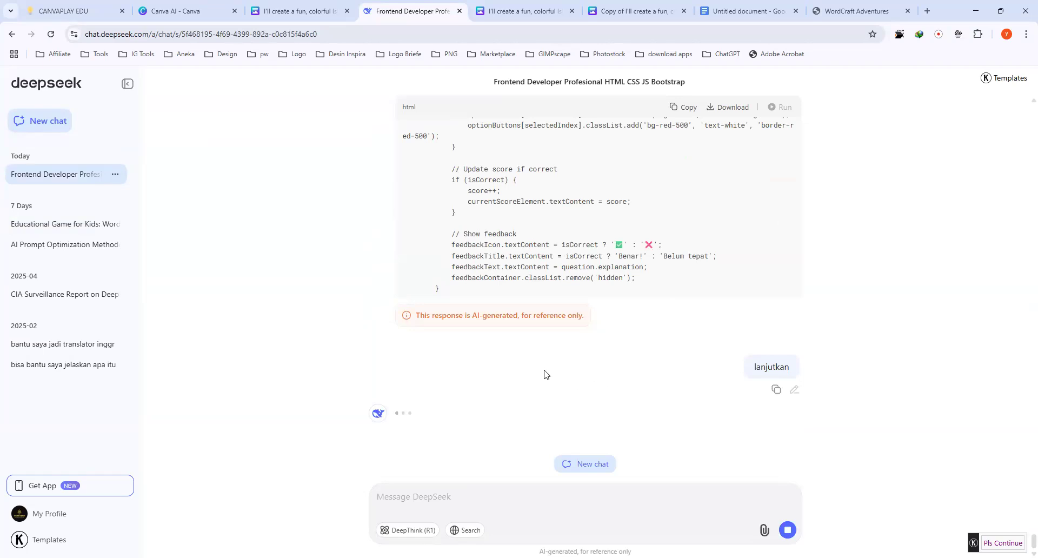
scroll(545, 374, "up", 9)
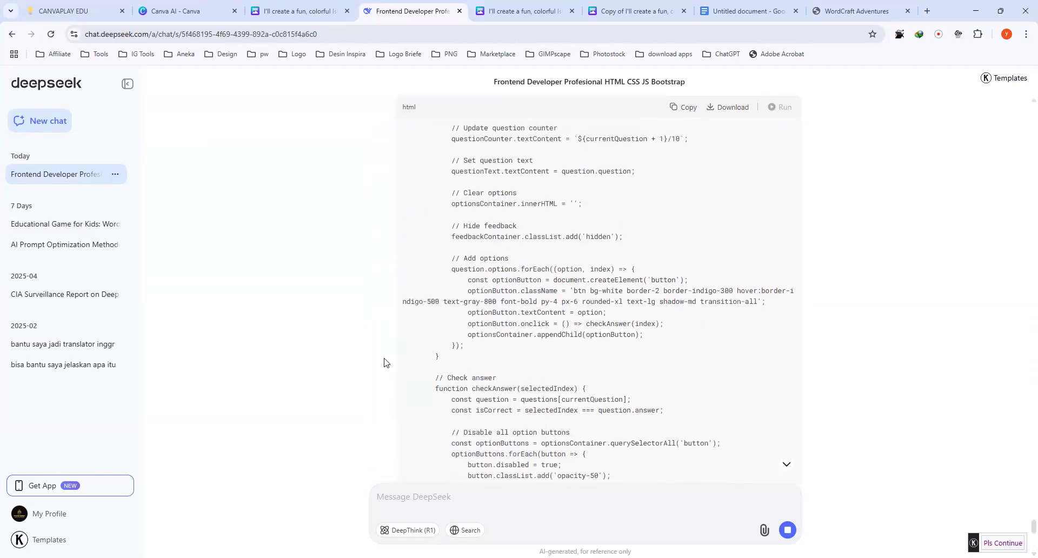
scroll(352, 356, "down", 8)
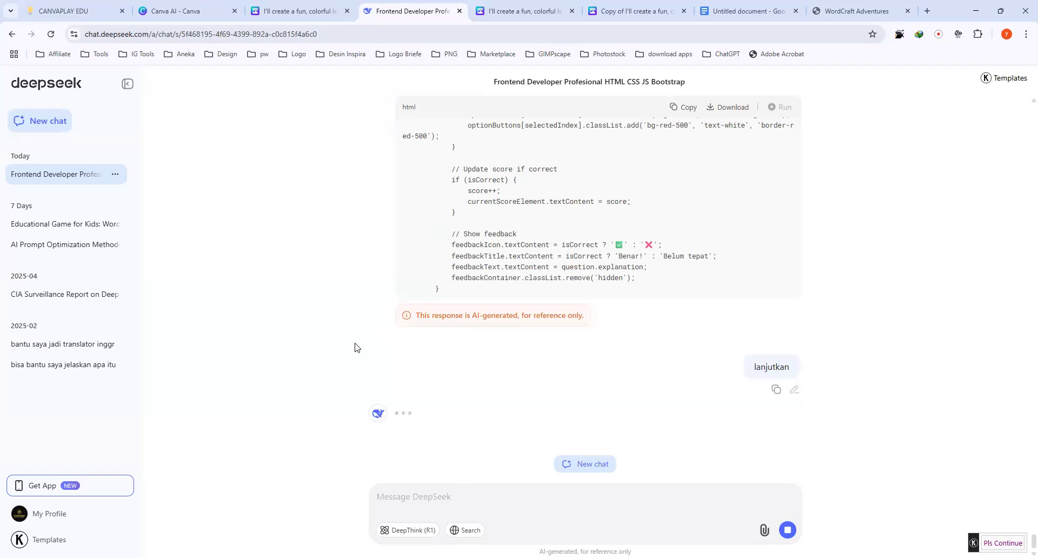
scroll(355, 347, "up", 5)
scroll(354, 348, "down", 5)
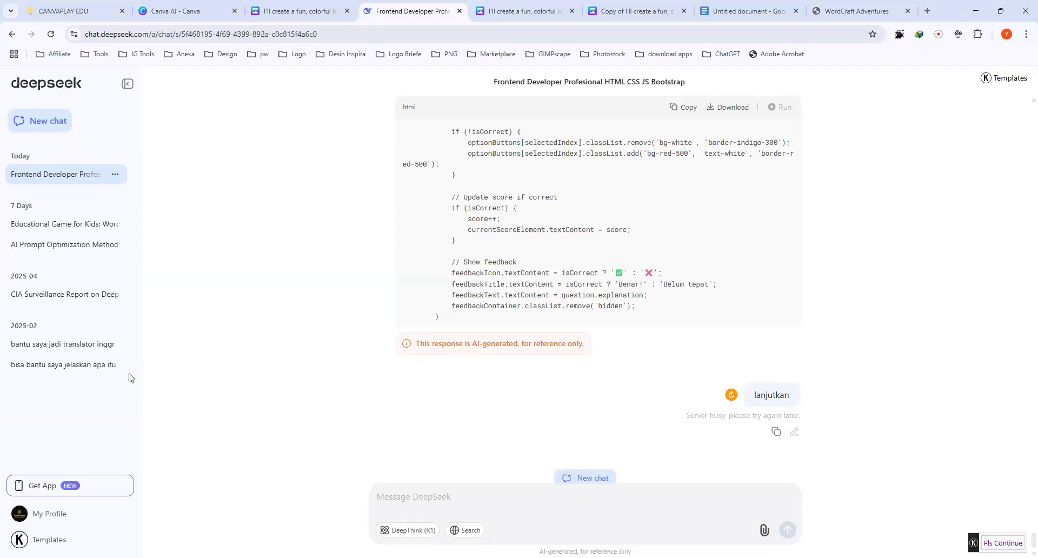
left_click(50, 518)
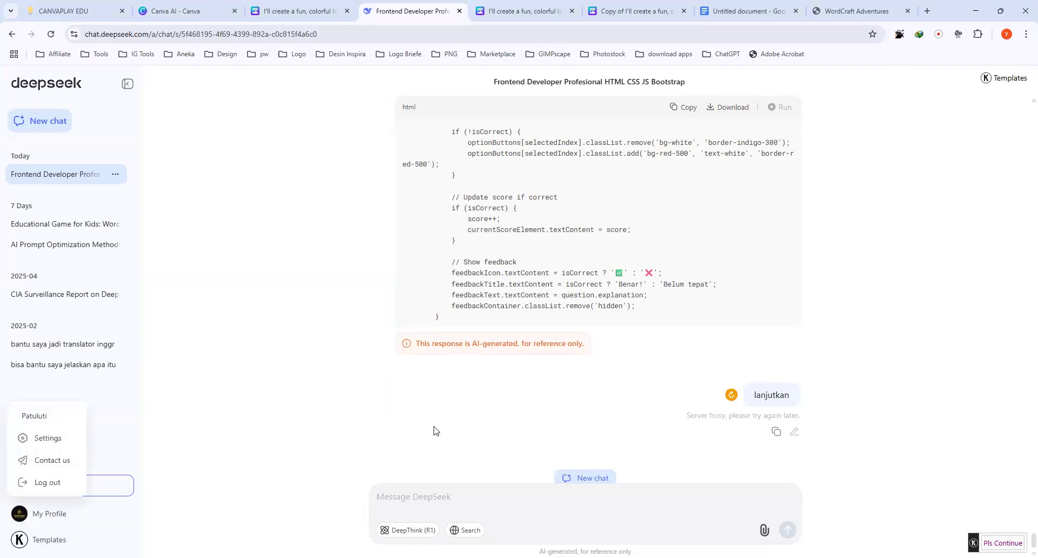
left_click(638, 437)
mouse_move(600, 170)
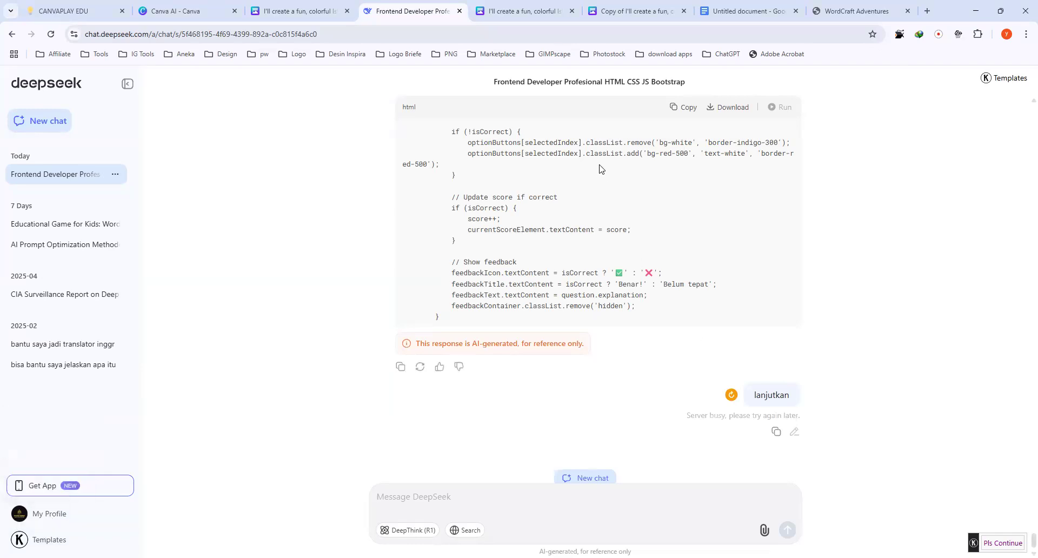
Step: View quisislami.html in the browser again and switch to the Prompt QUIZLAMIC KID page in CANVAPLAY EDU
key("alt+Tab")
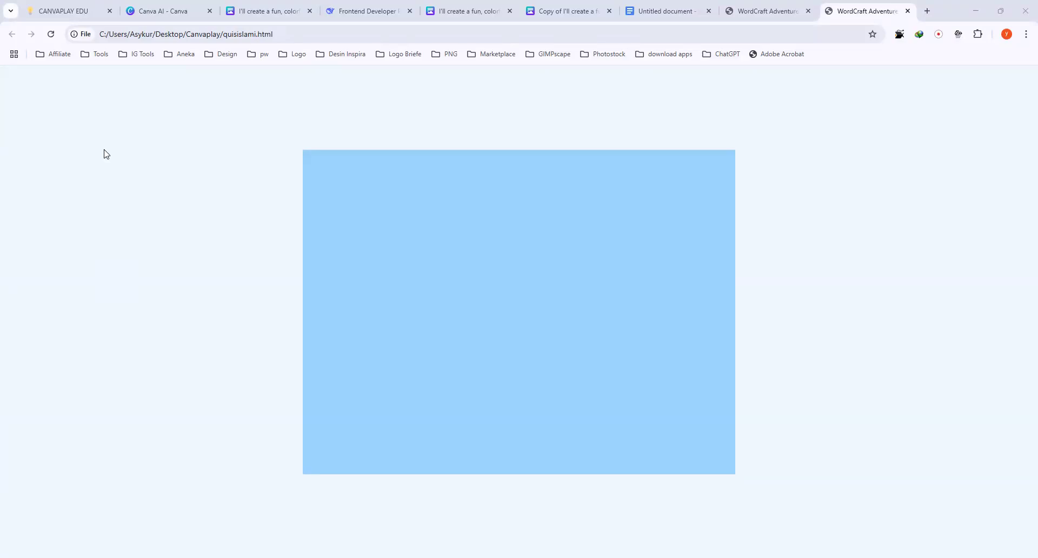
left_click(69, 17)
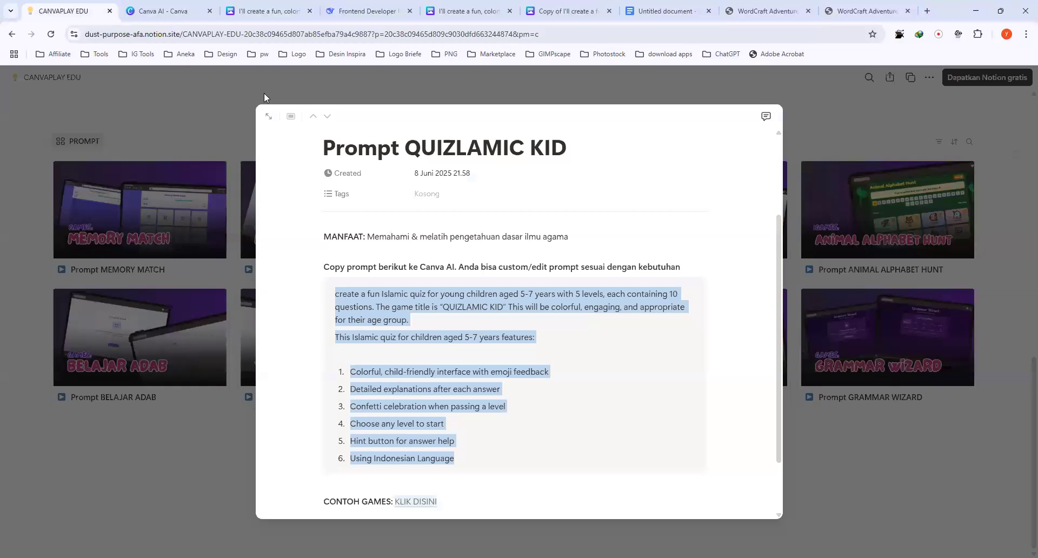
Step: Switch to the Google Docs workflow list and add item 8, "Hasil codingannya kita copy dan paste ke notepad. Simpan menjadi .html"
left_click(162, 11)
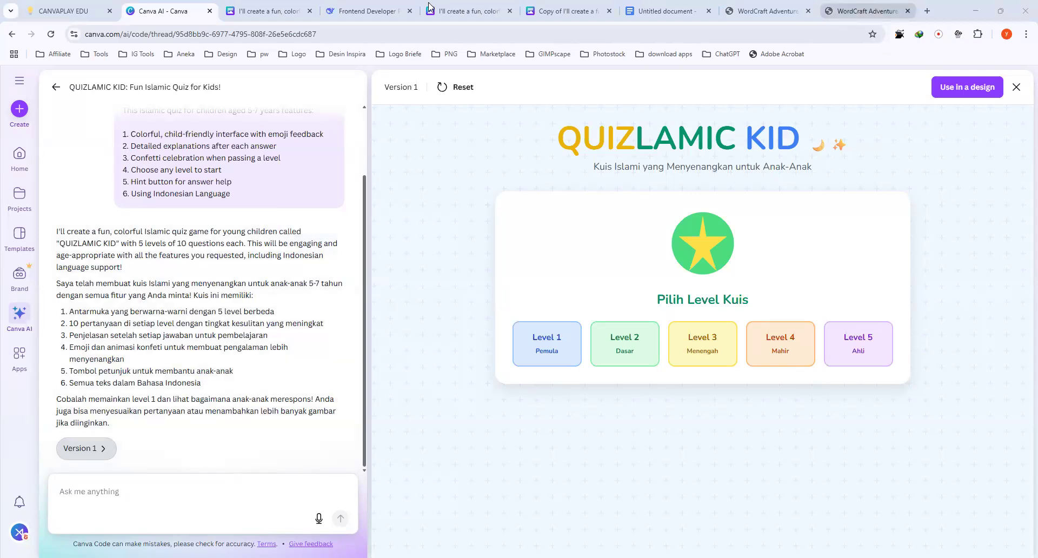
left_click(467, 11)
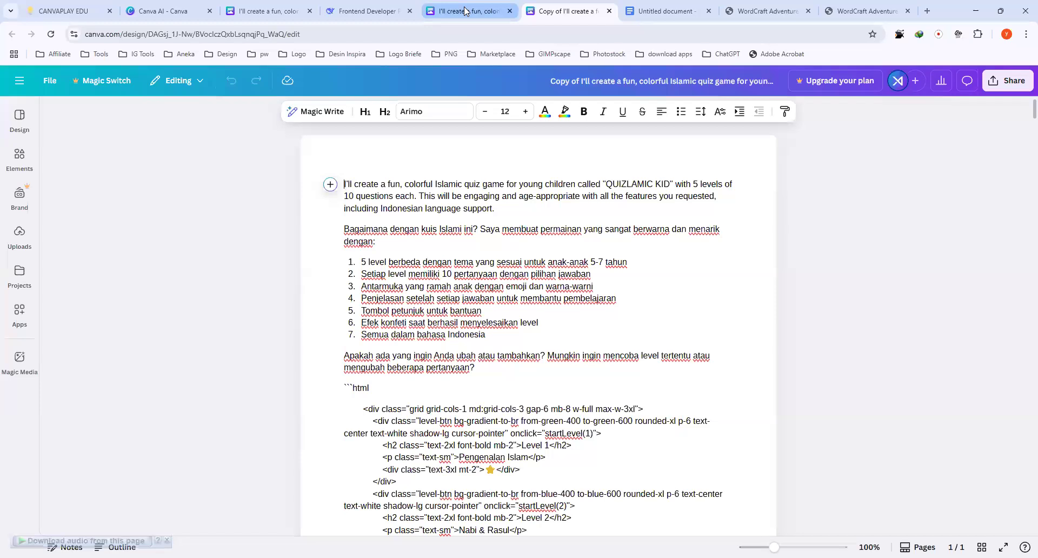
left_click(657, 9)
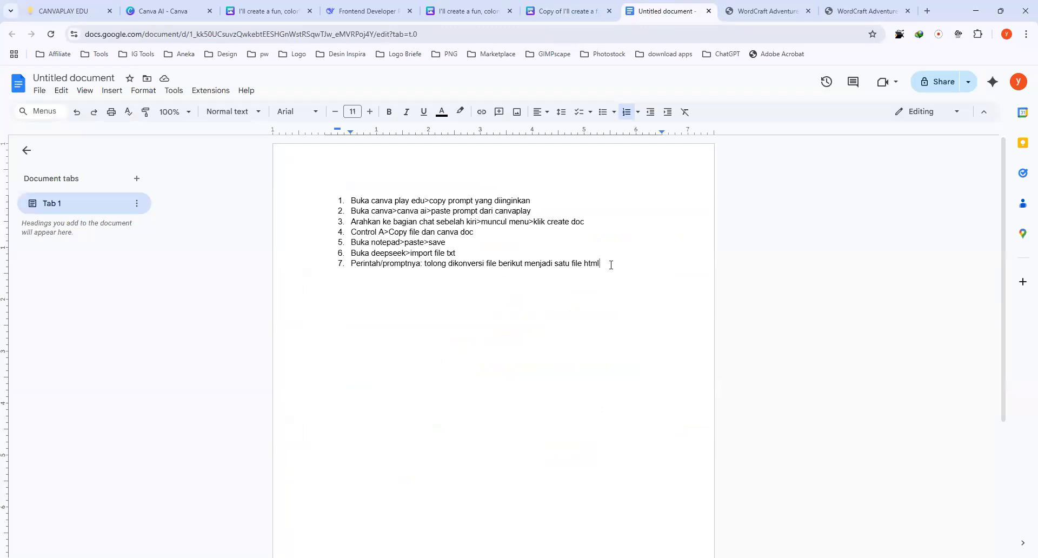
key("Return")
type("Hasil codingannya kita ")
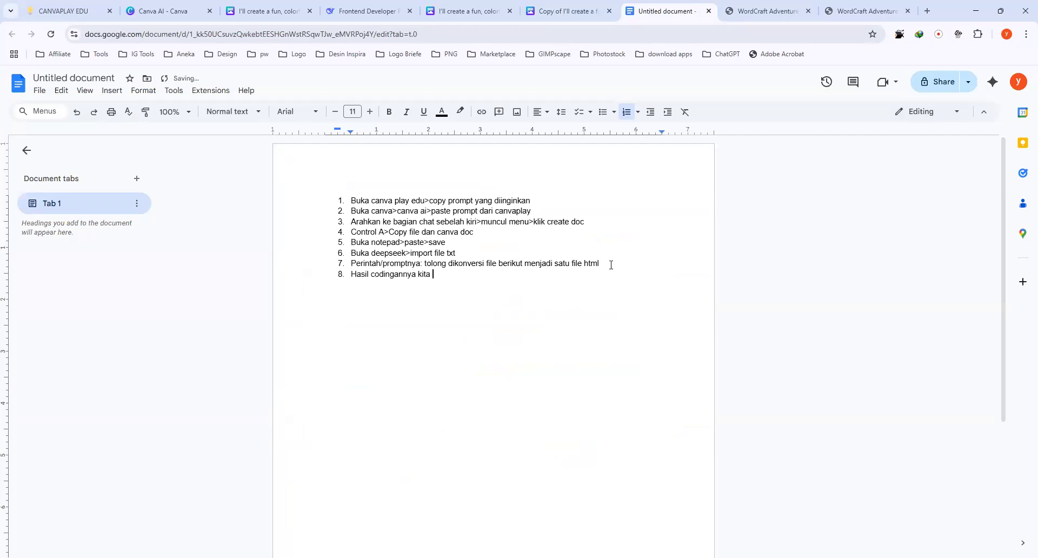
type("copy dan paste ke ")
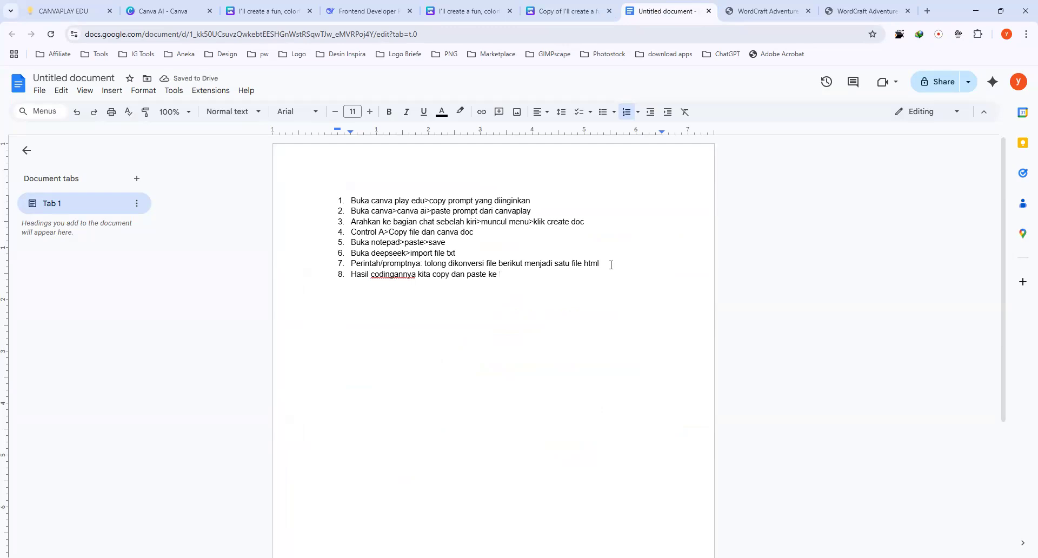
type("notepad. Simpan menjadi .html")
key("ctrl+a")
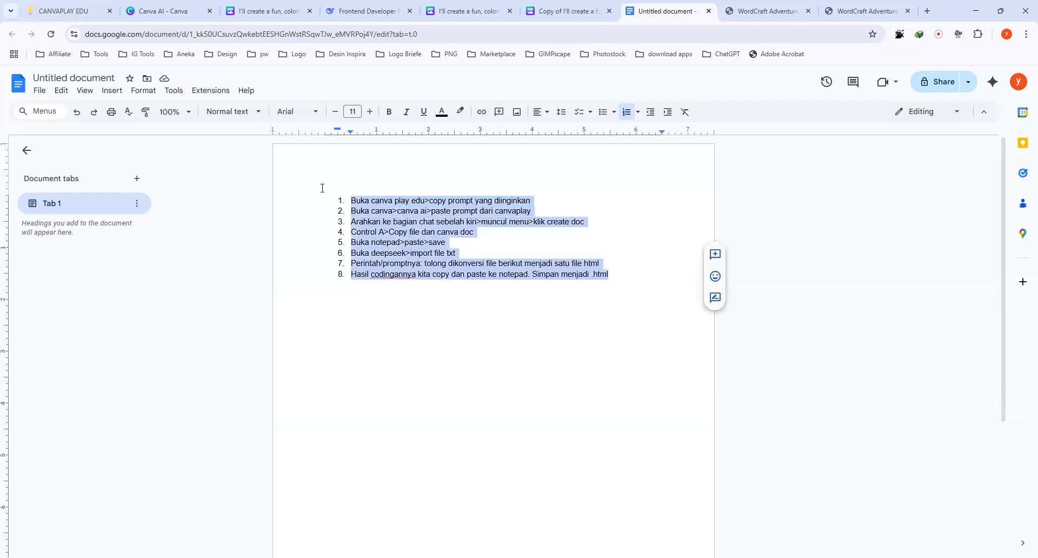
left_click(620, 273)
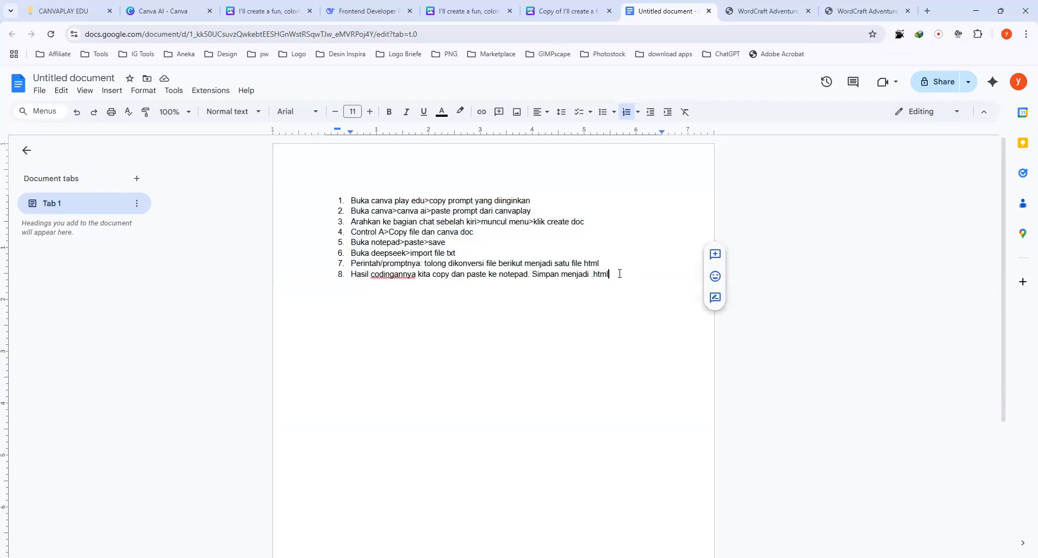
Step: Add item 9, "Untuk preview klik file html", to the end of the workflow list
key("Return")
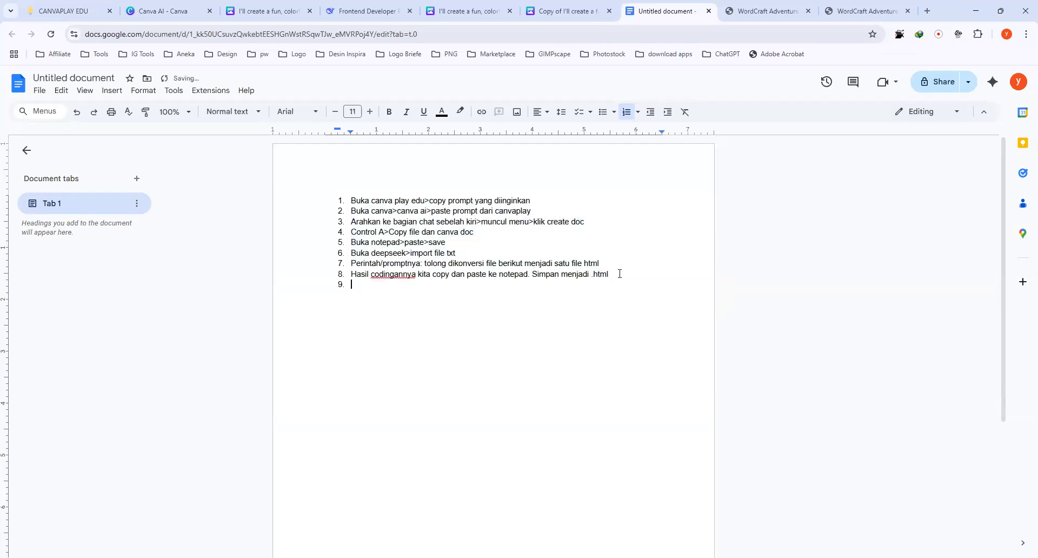
type("Untuk preview klik file html")
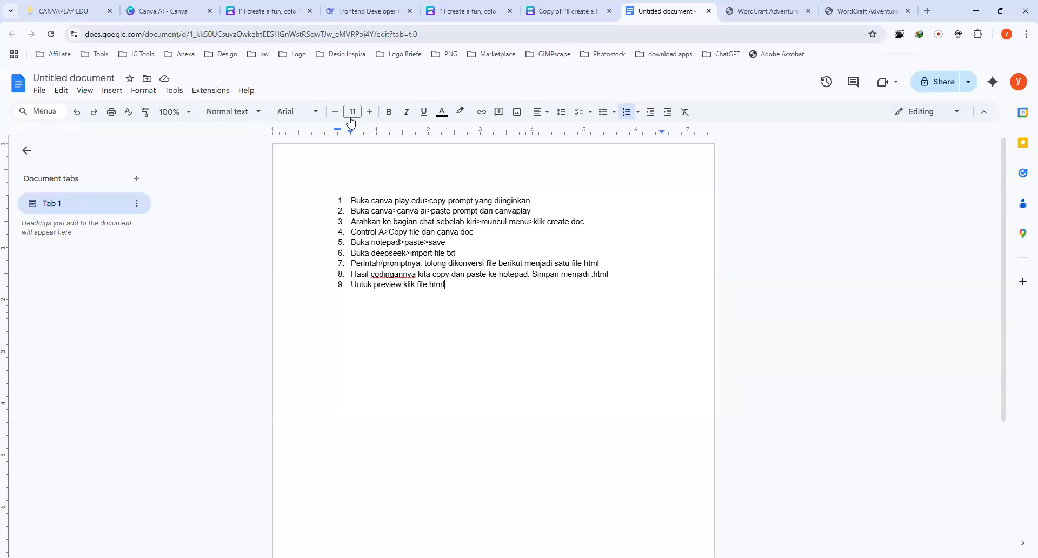
left_click_drag(452, 286, 327, 191)
left_click(421, 182)
Step: Insert the unnumbered title line "Step2 membuat codingan di luar canva" above the list and select the whole document text
left_click(347, 200)
key("Return")
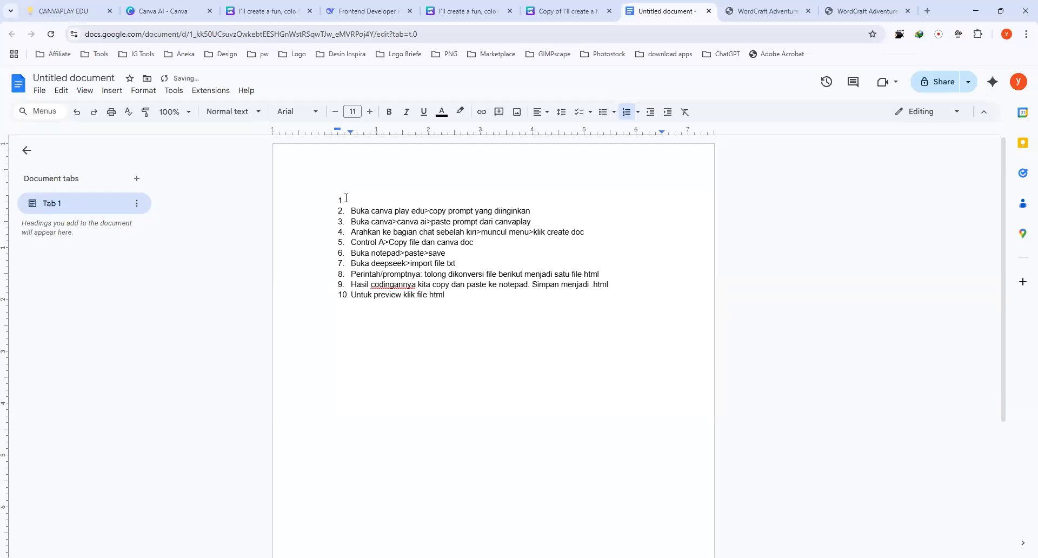
key("BackSpace")
type("Step2 membuat codingan d")
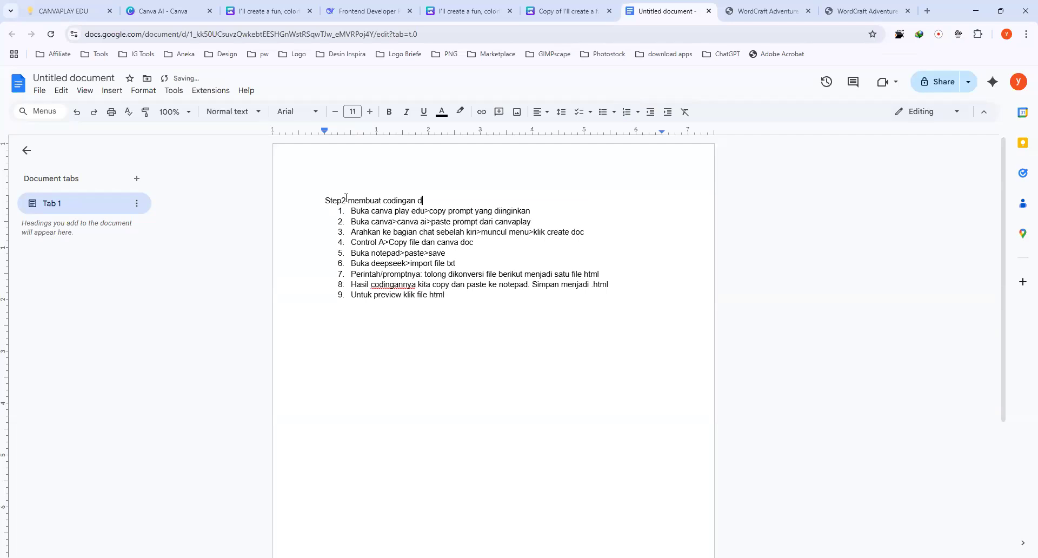
type("i luar canva")
key("ctrl+a")
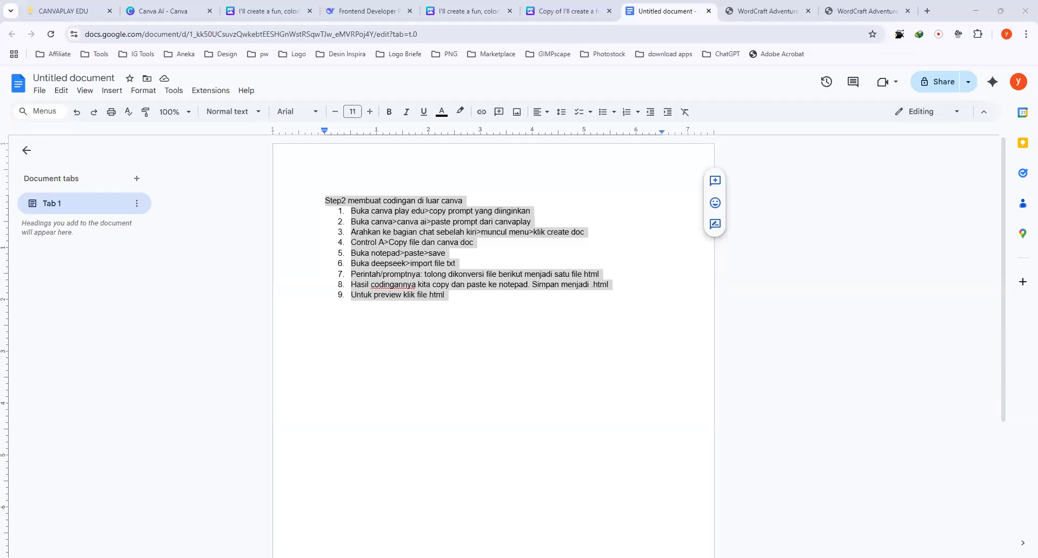
Step: Go back over the Prompt QUIZLAMIC KID page, the Canva AI quiz, and the Canva document holding its code
left_click(89, 12)
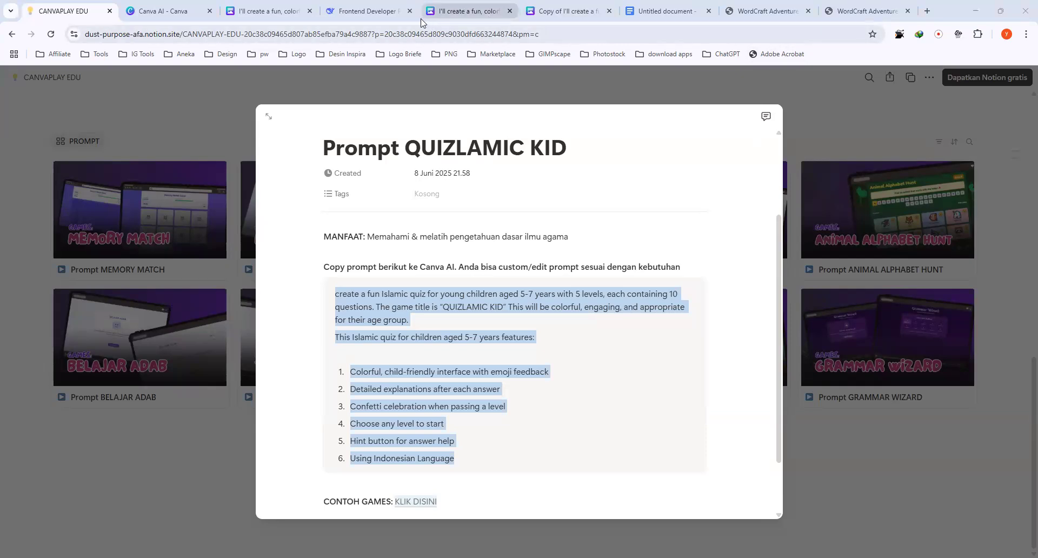
left_click(176, 17)
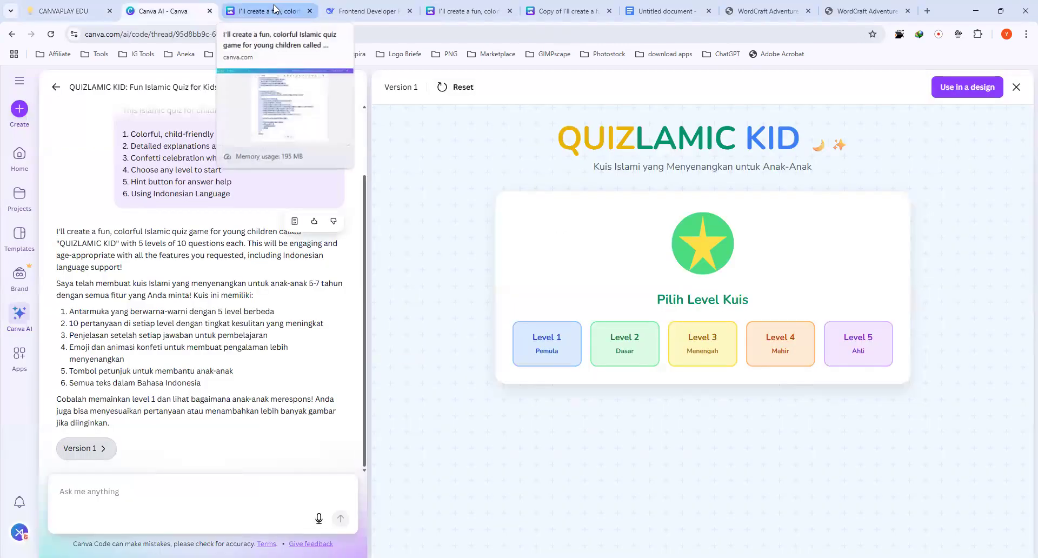
left_click(273, 10)
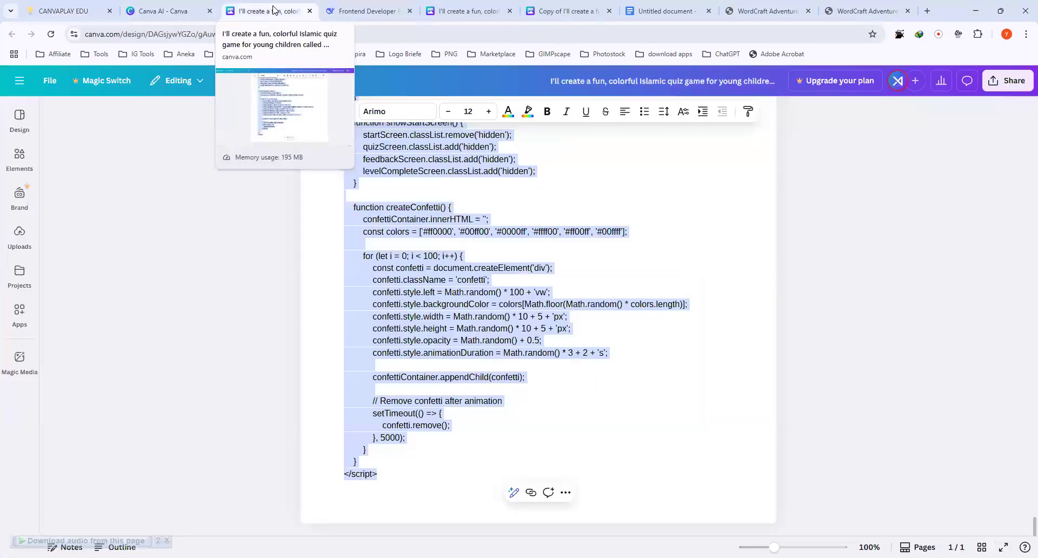
Step: Switch to the DeepSeek Frontend Developer Profesional chat and resend the failed "lanjutkan" message
left_click(348, 16)
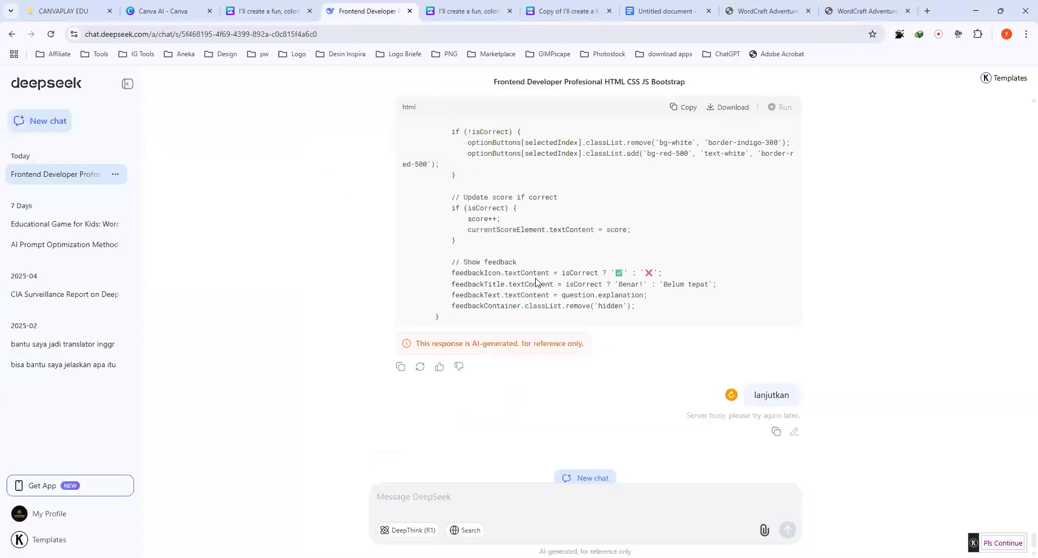
scroll(579, 357, "down", 1)
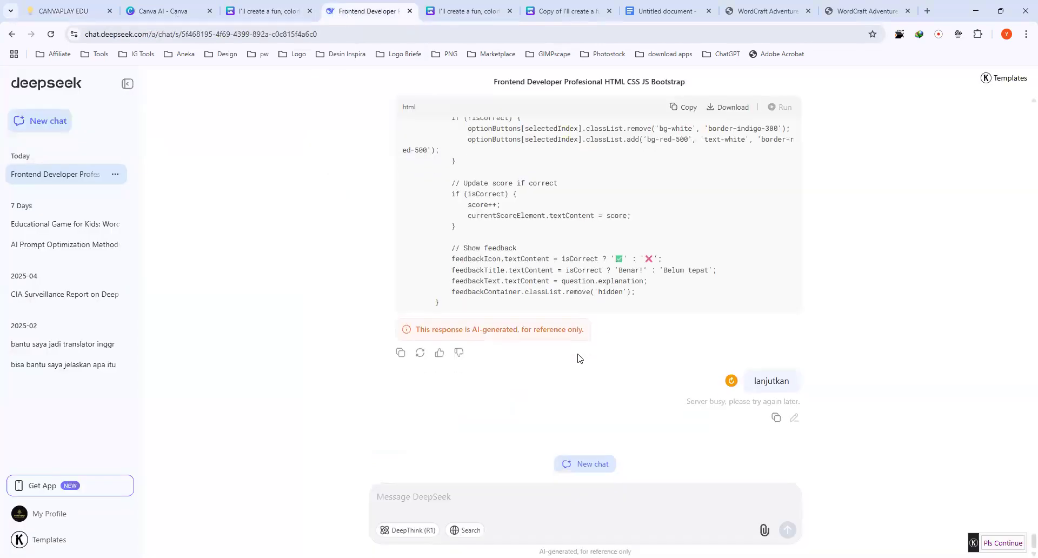
left_click(732, 382)
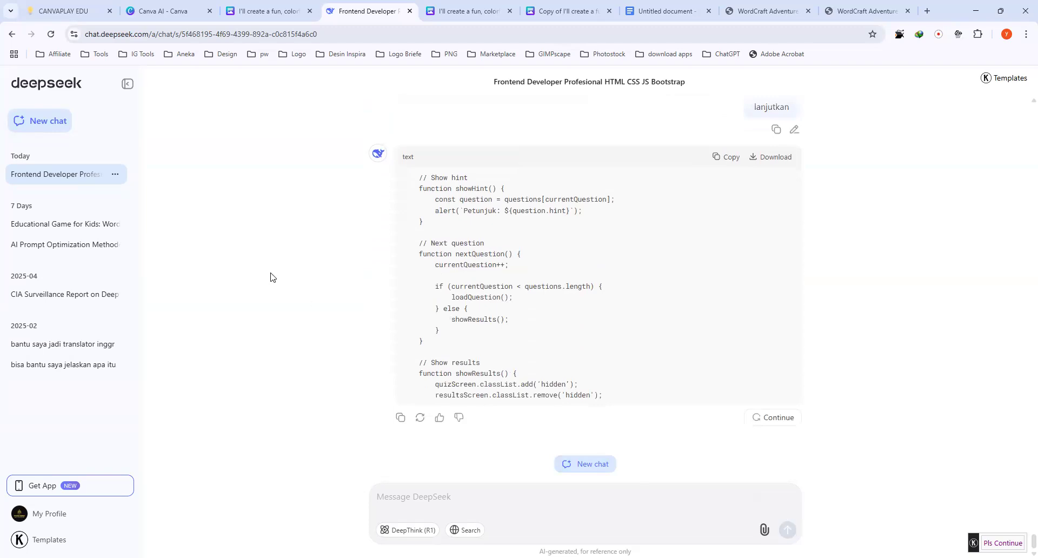
Step: Reopen the earlier quis islami.txt request "tolong bantu saya conversi file codingan berikut ke format html" for editing and resend it unchanged
scroll(271, 392, "up", 3)
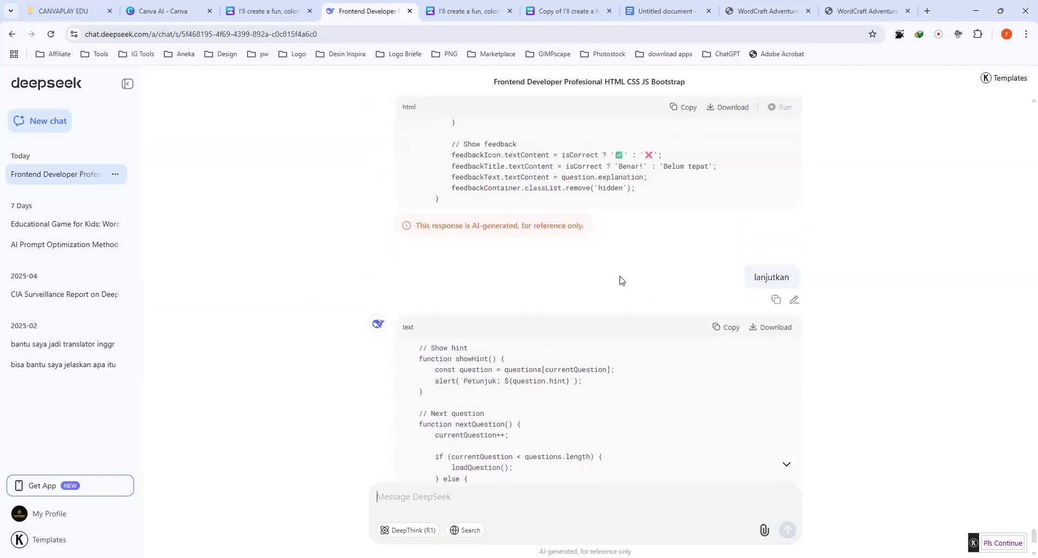
scroll(618, 279, "up", 2)
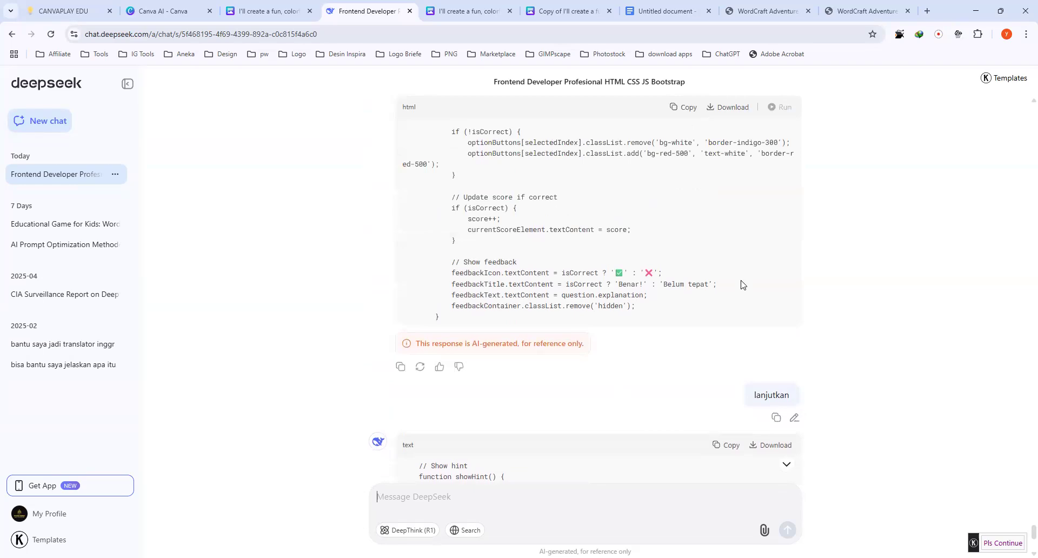
scroll(741, 284, "up", 10)
scroll(741, 285, "up", 10)
scroll(856, 341, "up", 15)
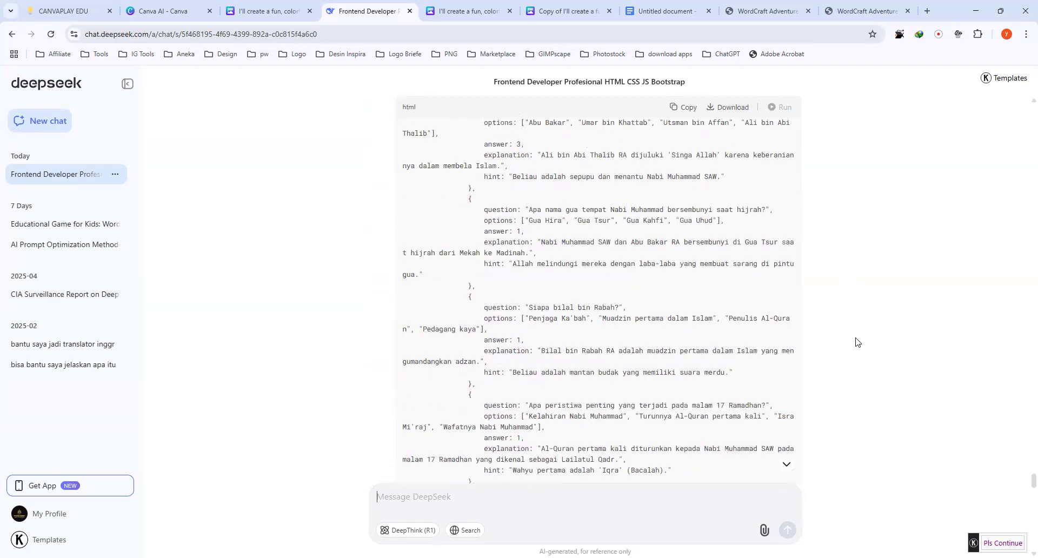
scroll(856, 341, "up", 15)
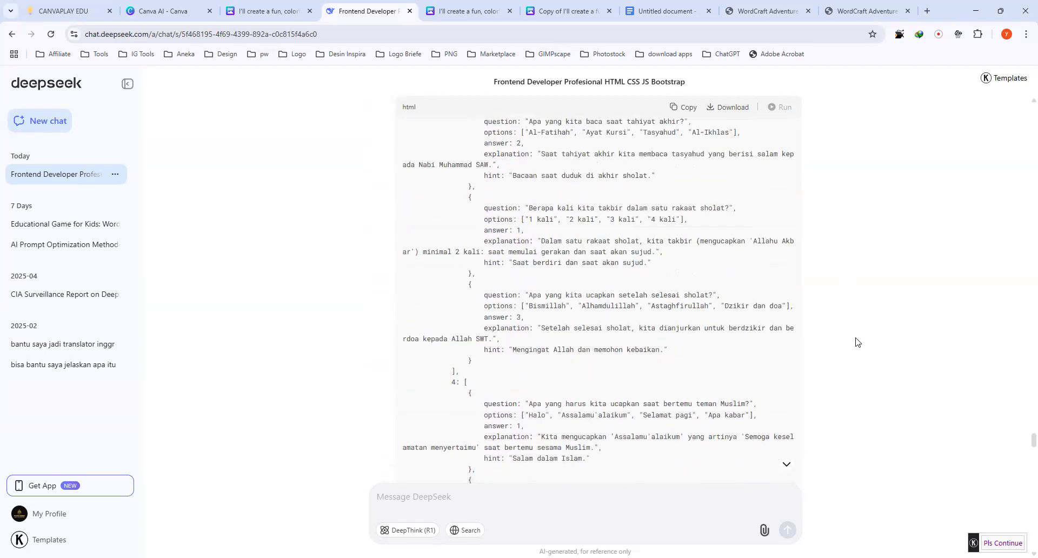
scroll(856, 341, "up", 15)
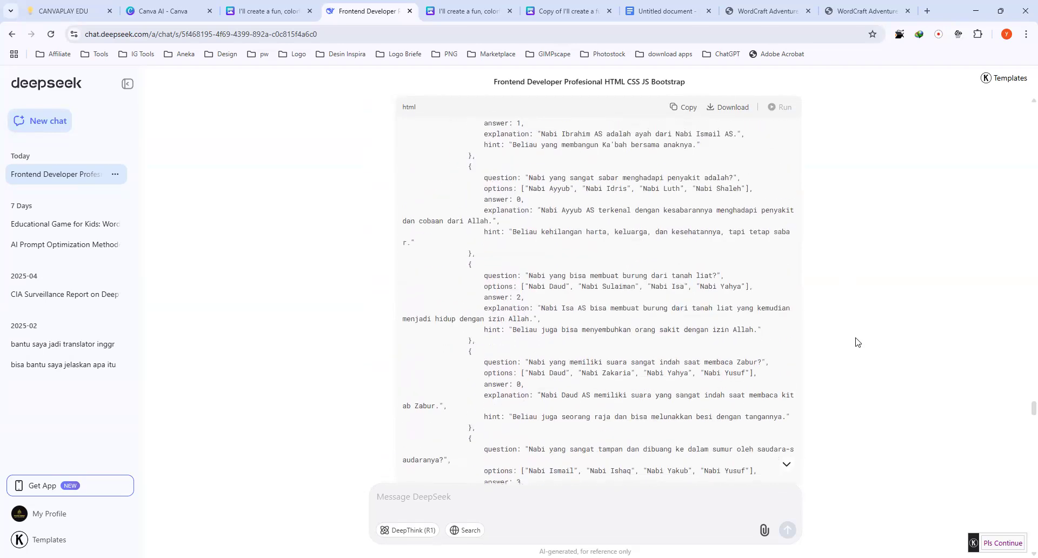
scroll(855, 342, "up", 15)
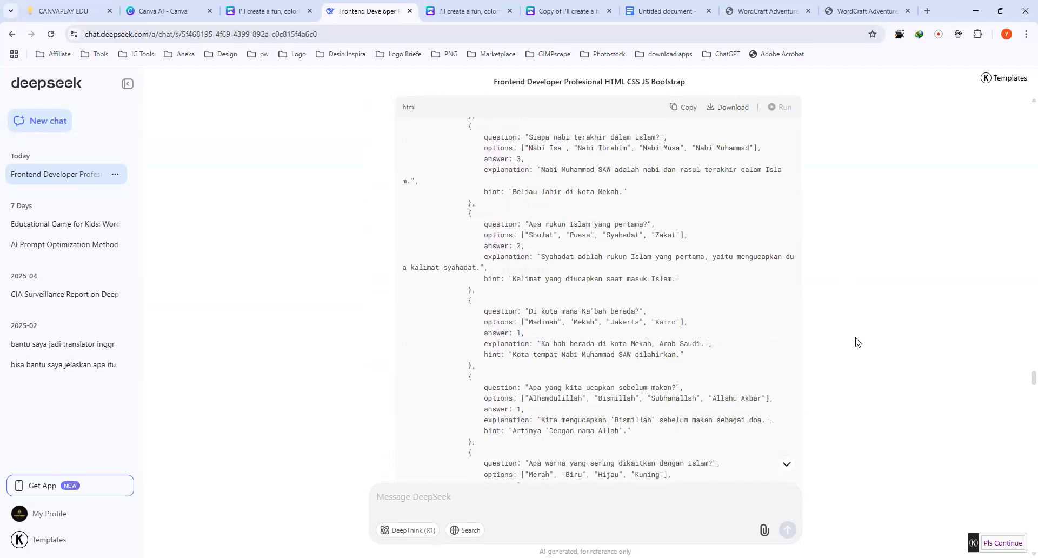
scroll(856, 342, "up", 15)
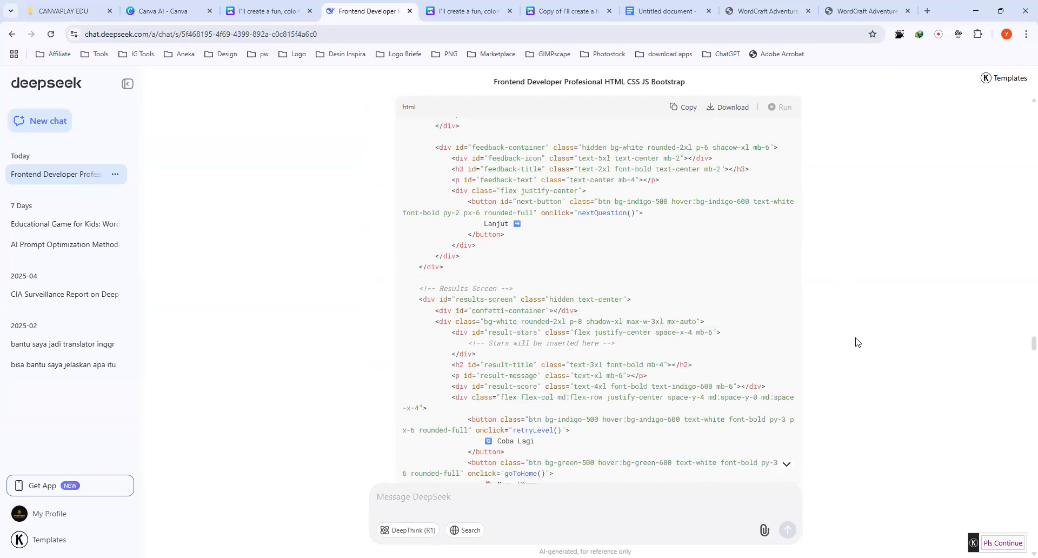
scroll(856, 342, "up", 15)
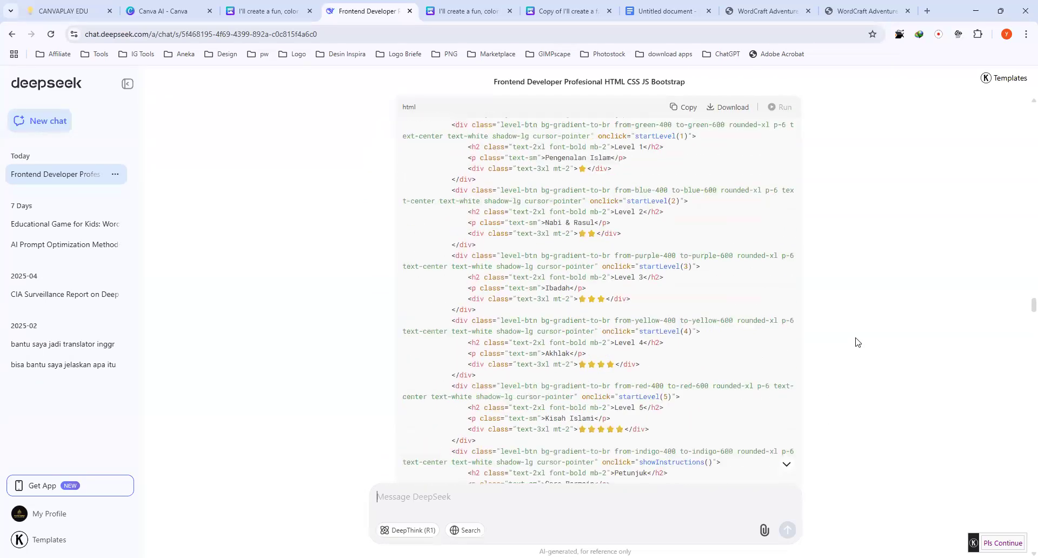
scroll(856, 342, "up", 2)
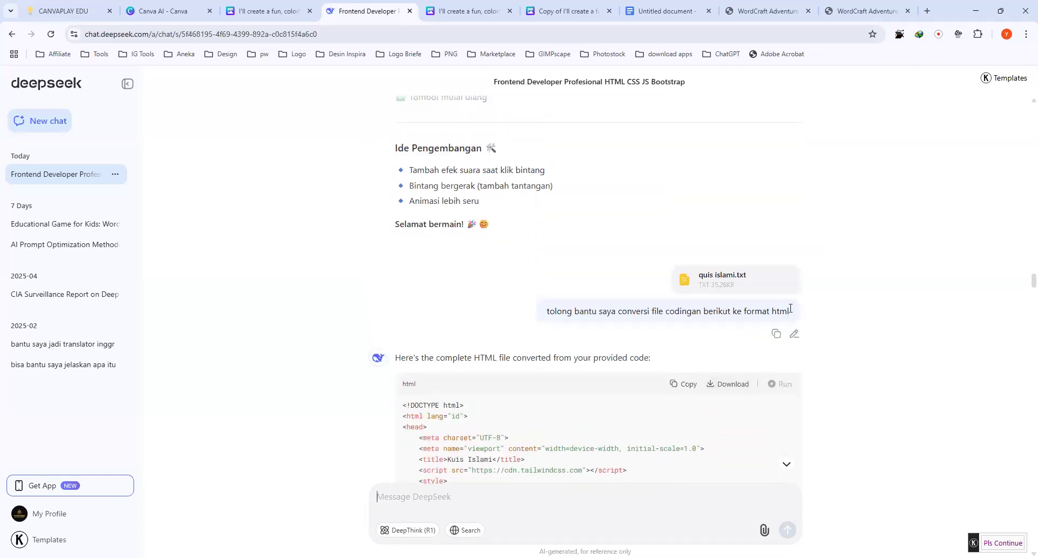
left_click(796, 335)
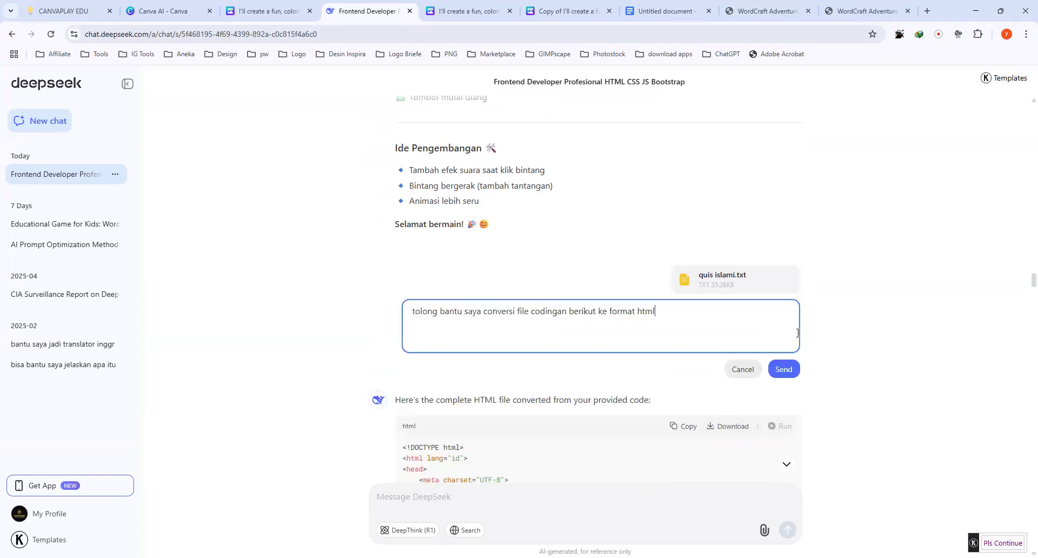
left_click(785, 378)
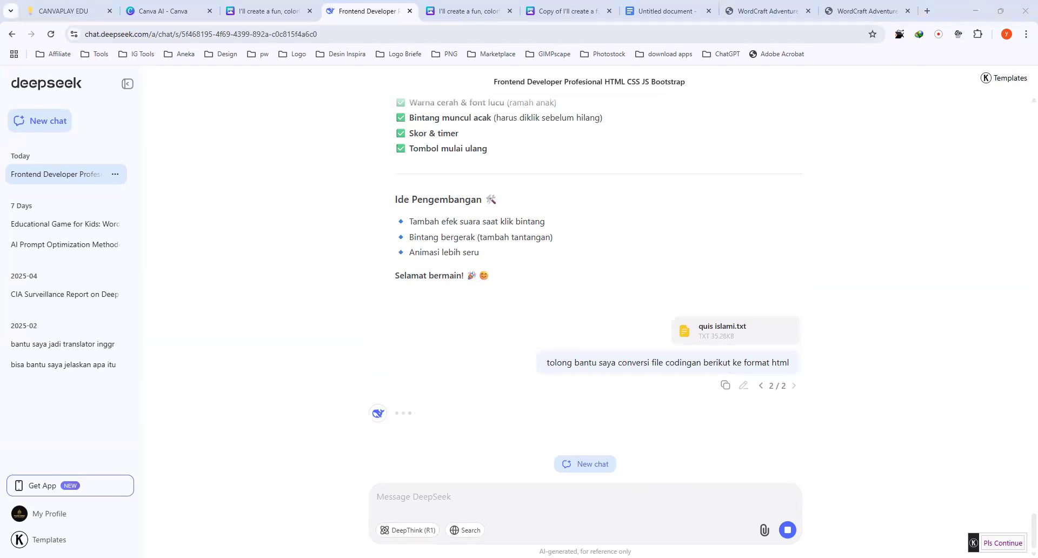
Step: Check the beginning of the newly generated Kuis Islami HTML code beneath the resent request
left_click(304, 394)
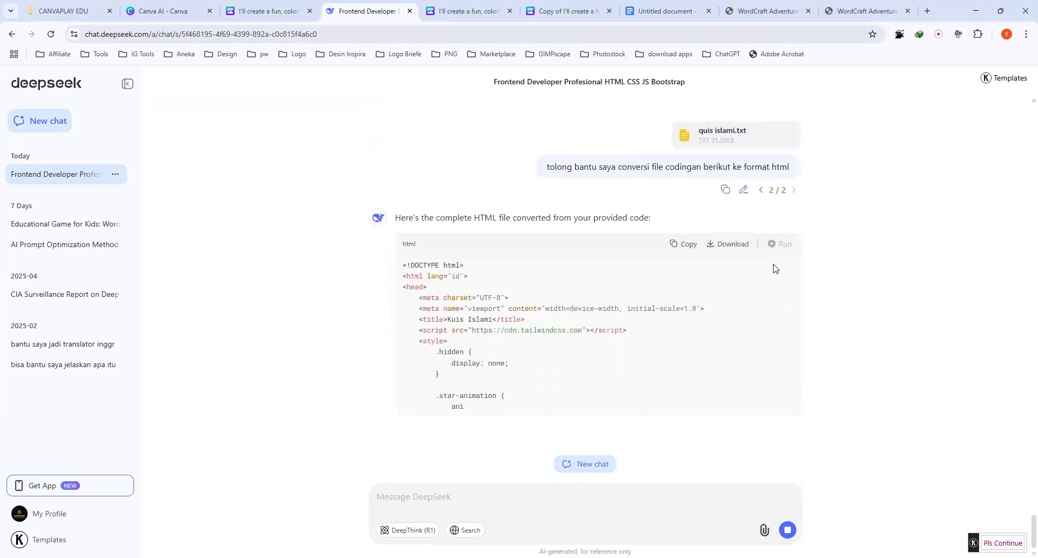
scroll(835, 267, "up", 3)
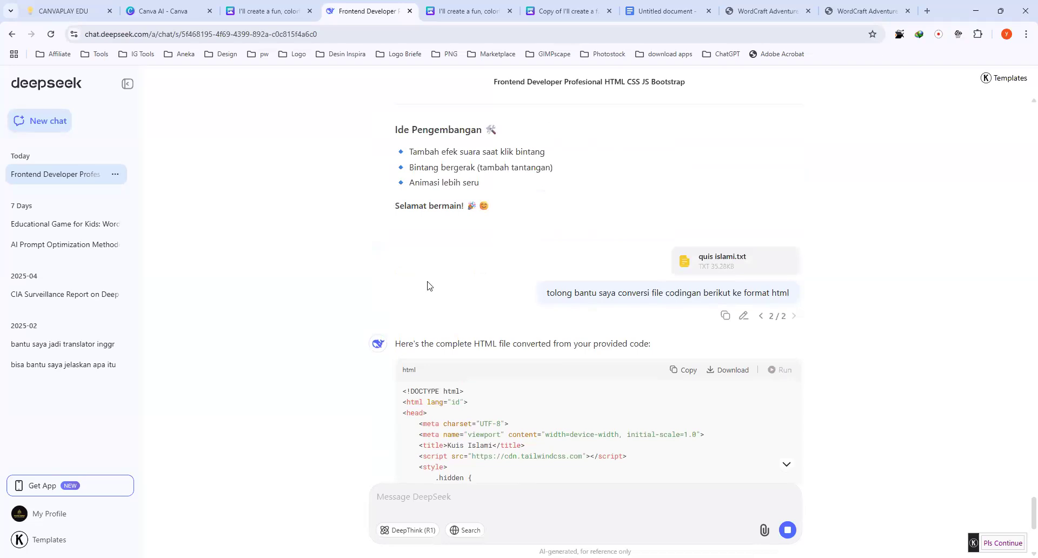
scroll(283, 301, "down", 3)
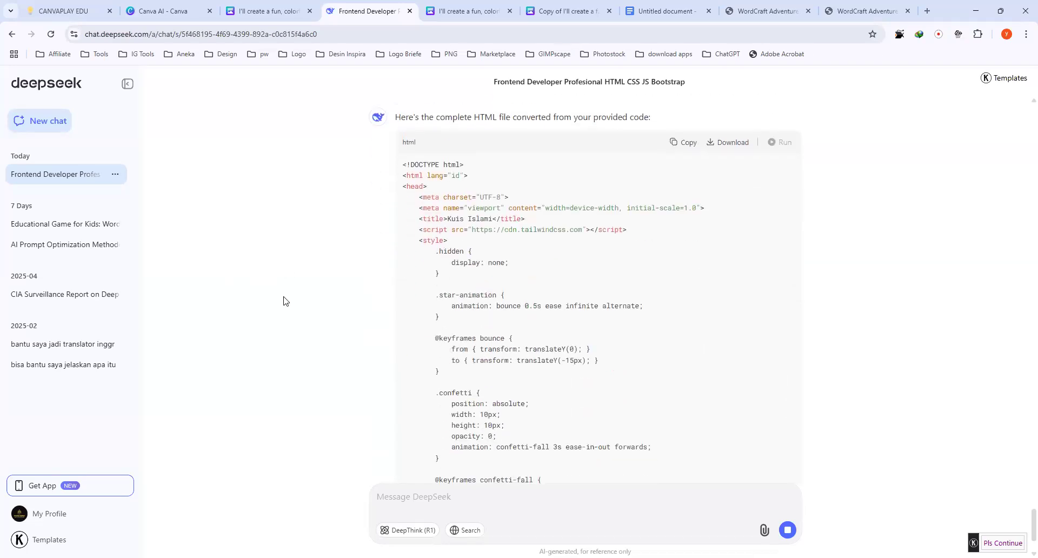